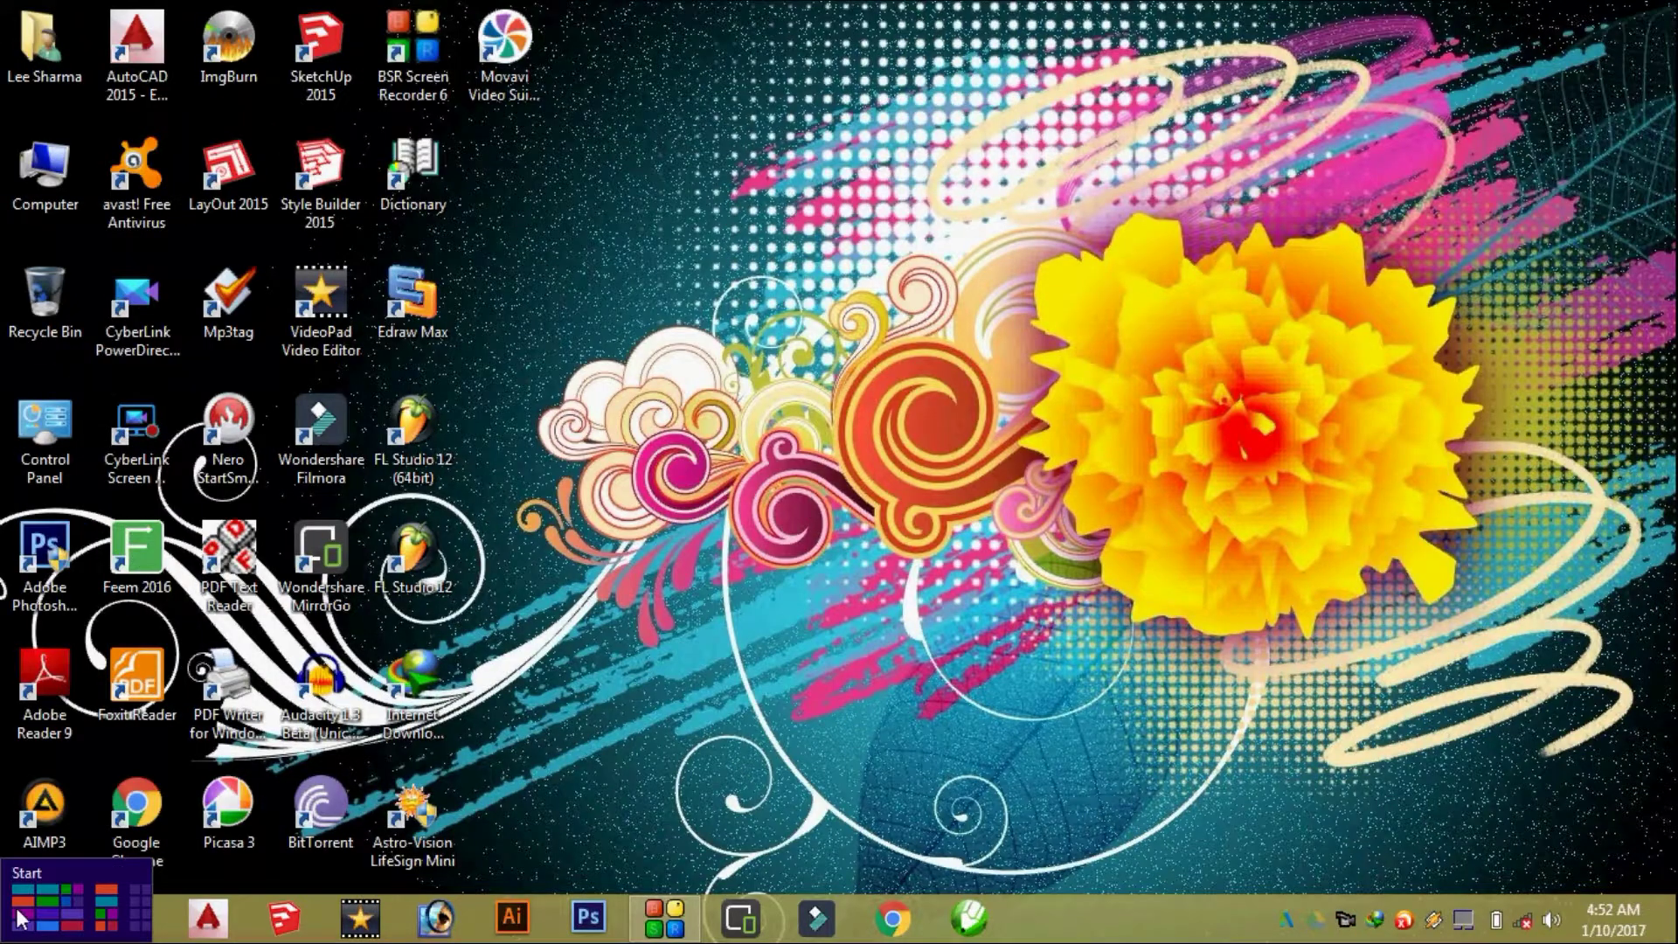
Step: Launch Microsoft Word 2010 from the Windows 8 Start screen to get a blank Document1
{"action": "left_click", "coordinate": [21, 917]}
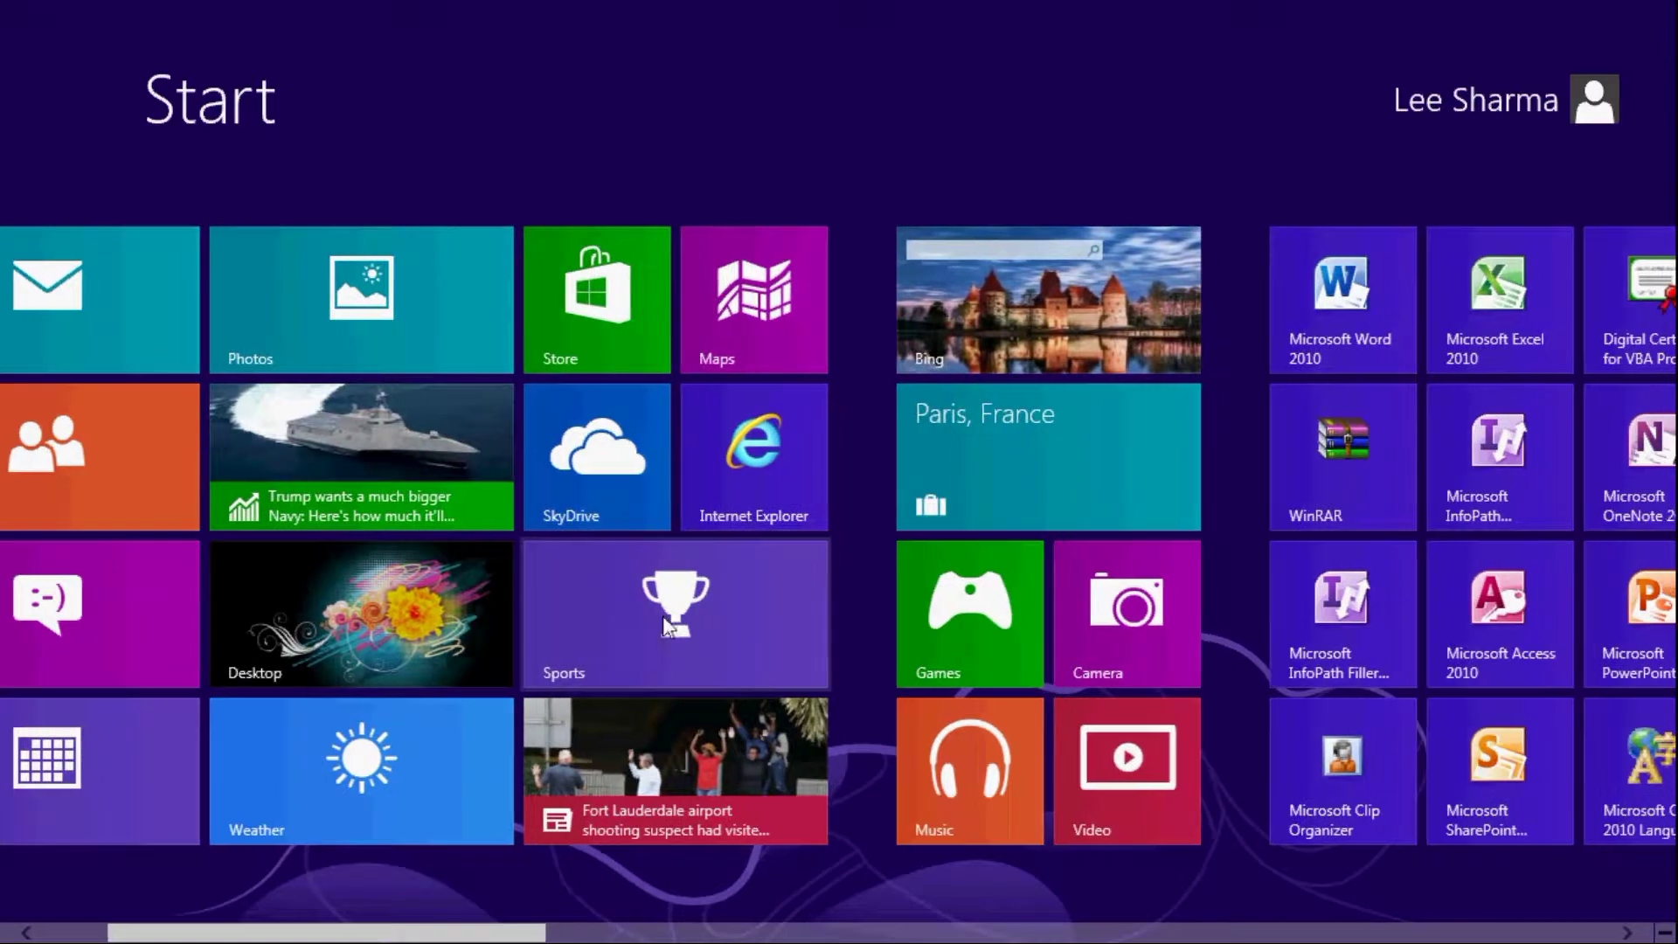
{"action": "scroll", "coordinate": [743, 581], "scroll_direction": "down", "scroll_amount": 3}
{"action": "scroll", "coordinate": [826, 420], "scroll_direction": "down", "scroll_amount": 2}
{"action": "left_click", "coordinate": [838, 294]}
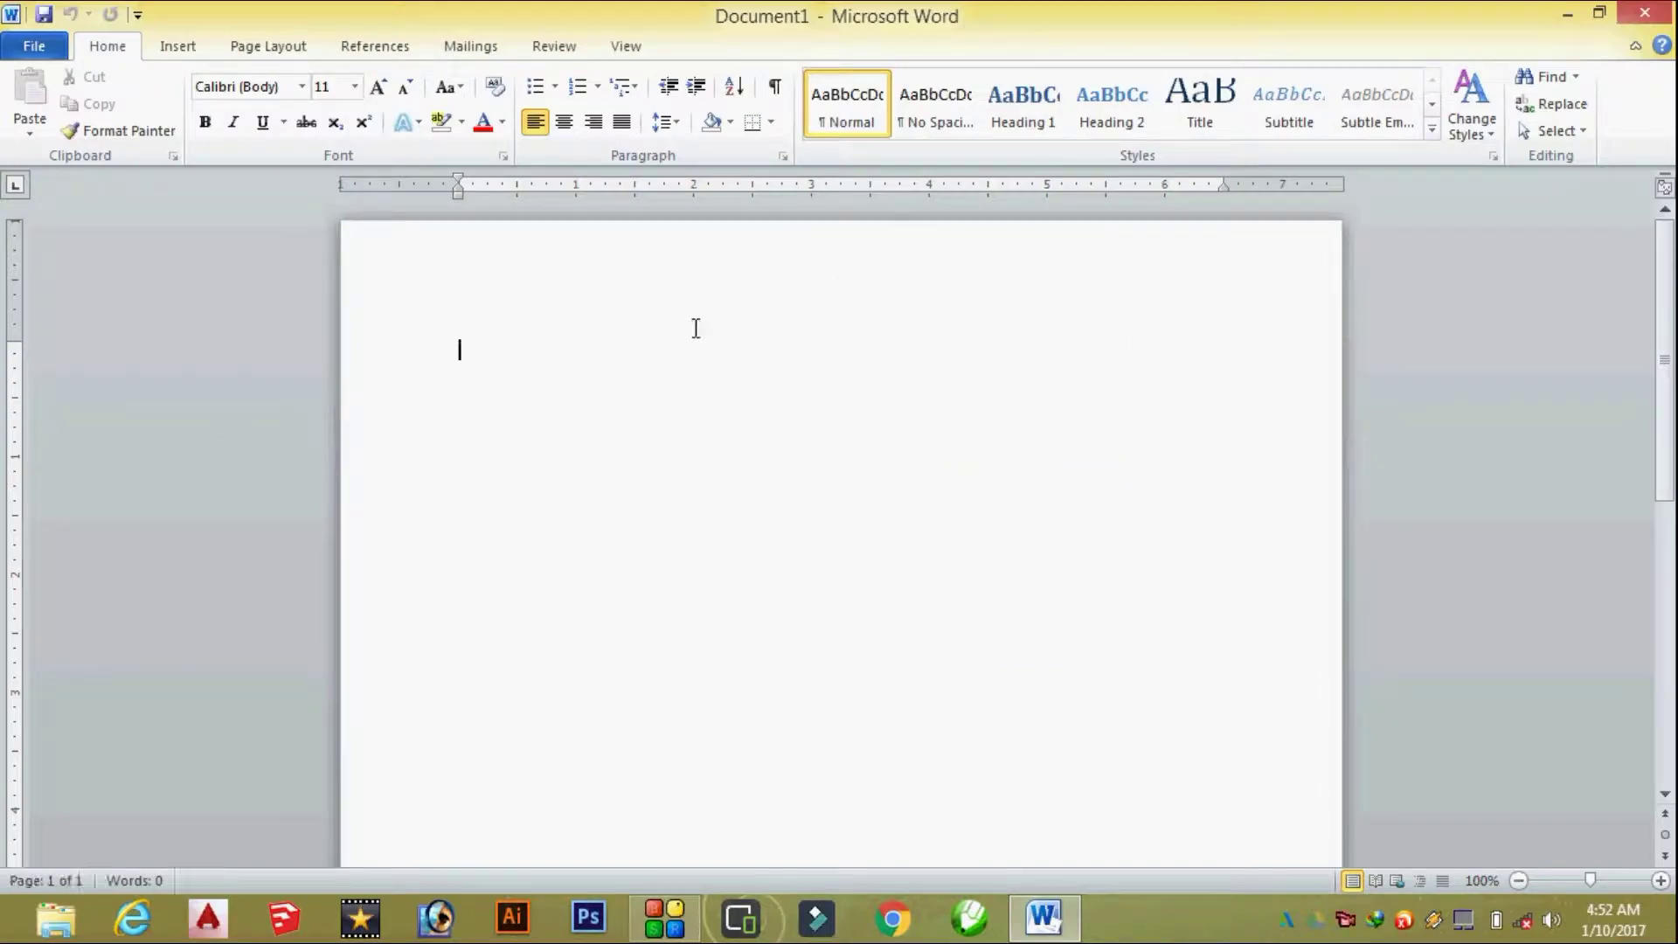
Step: Generate sample paragraphs with =rand(6,6) on the Insert tab
{"action": "left_click", "coordinate": [183, 48]}
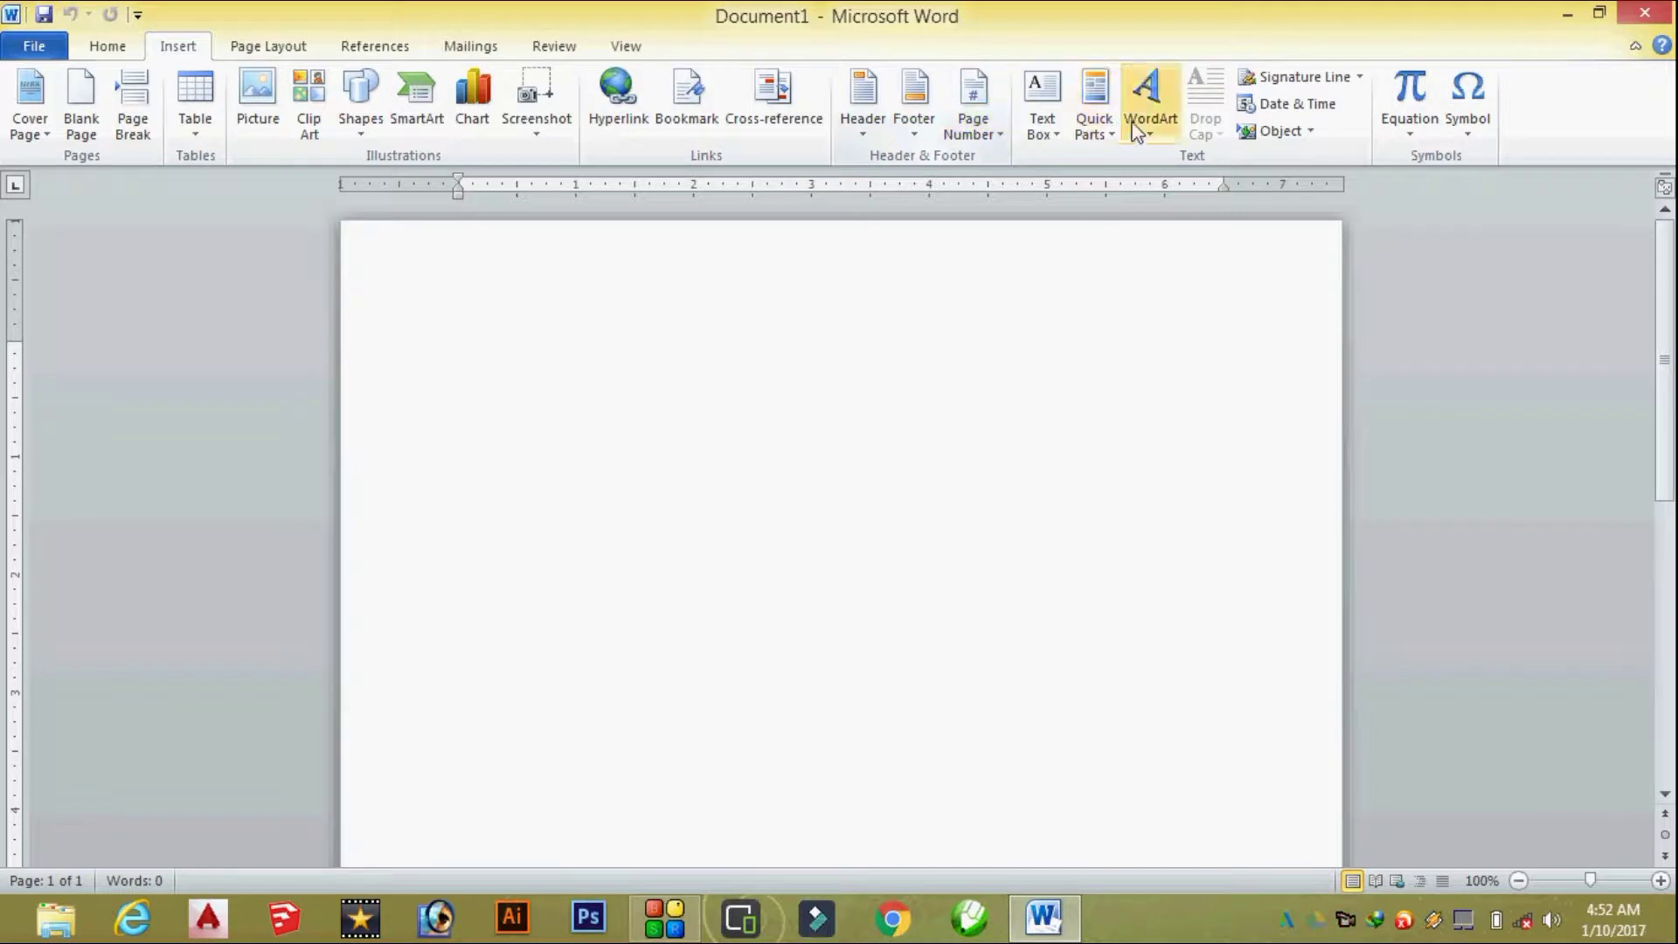
{"action": "type", "text": "=rand"}
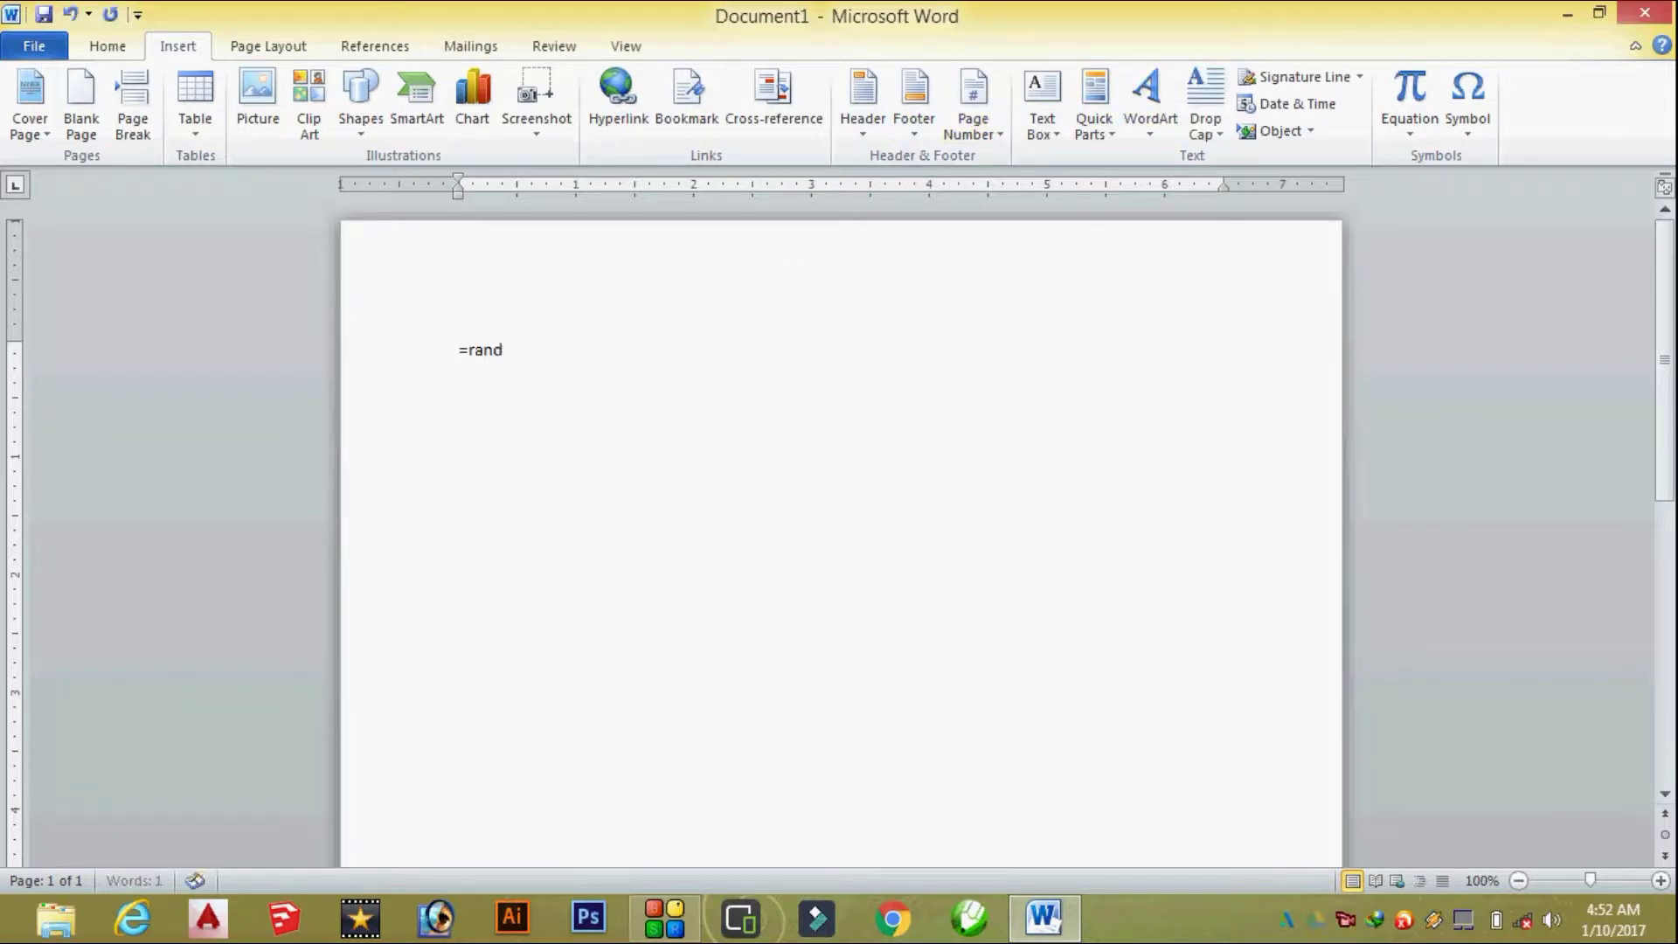
{"action": "type", "text": "(6,"}
{"action": "type", "text": ")"}
{"action": "type", "text": "6"}
{"action": "key", "text": "Return"}
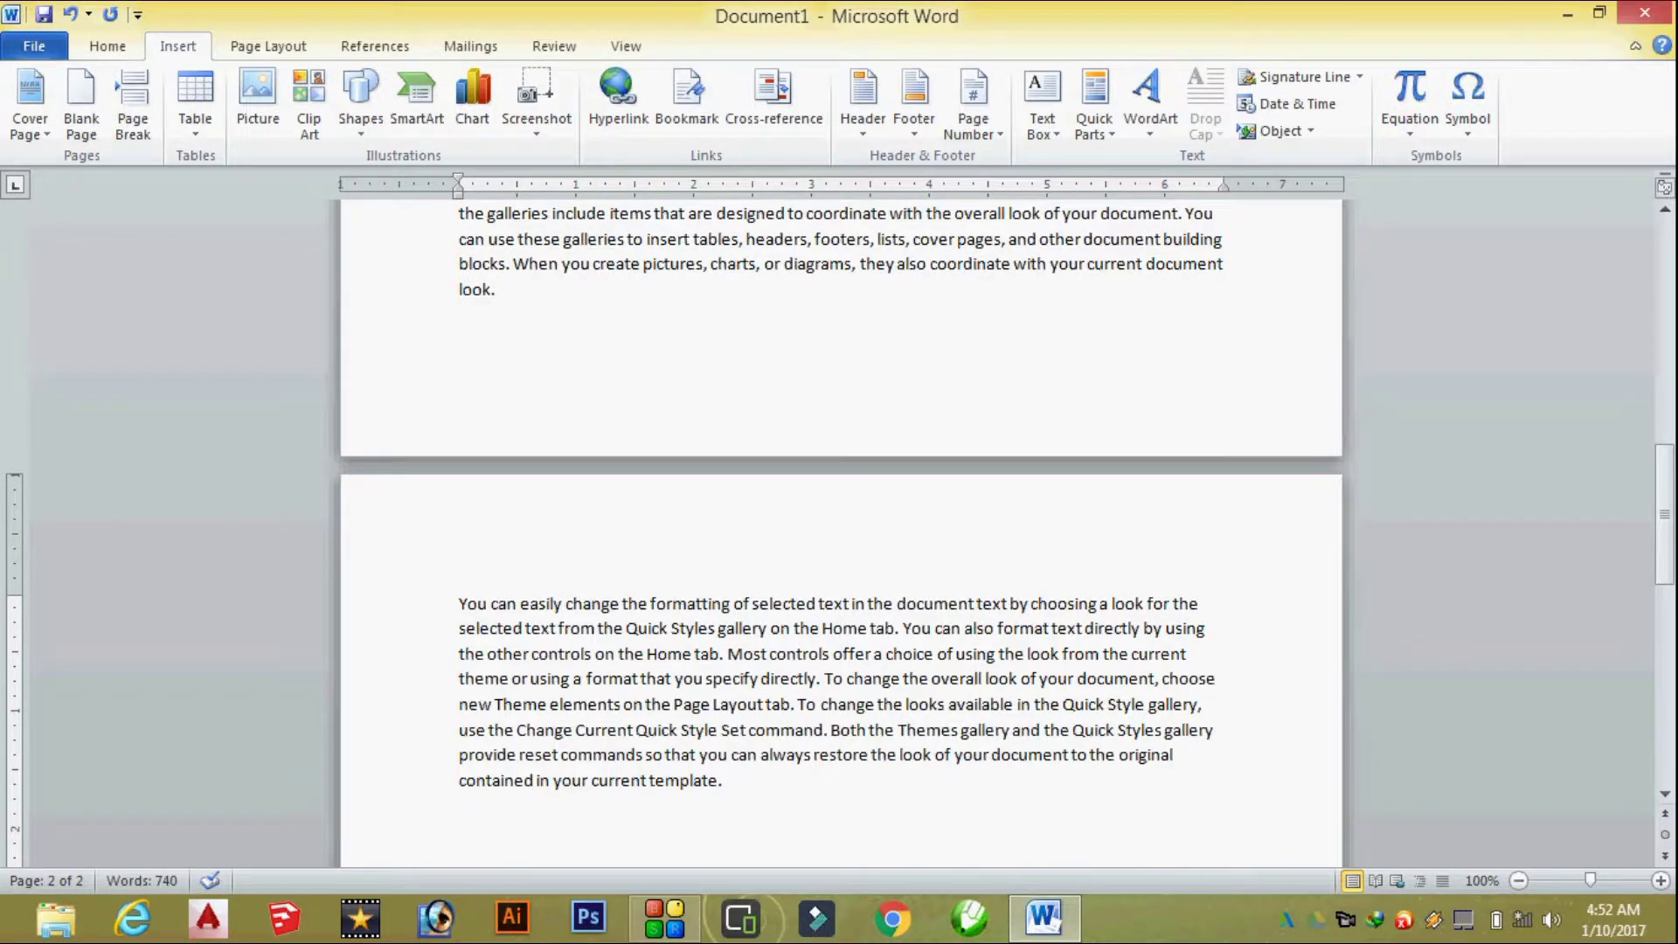
Step: Select all the text and paste another copy after the last paragraph
{"action": "key", "text": "ctrl+a"}
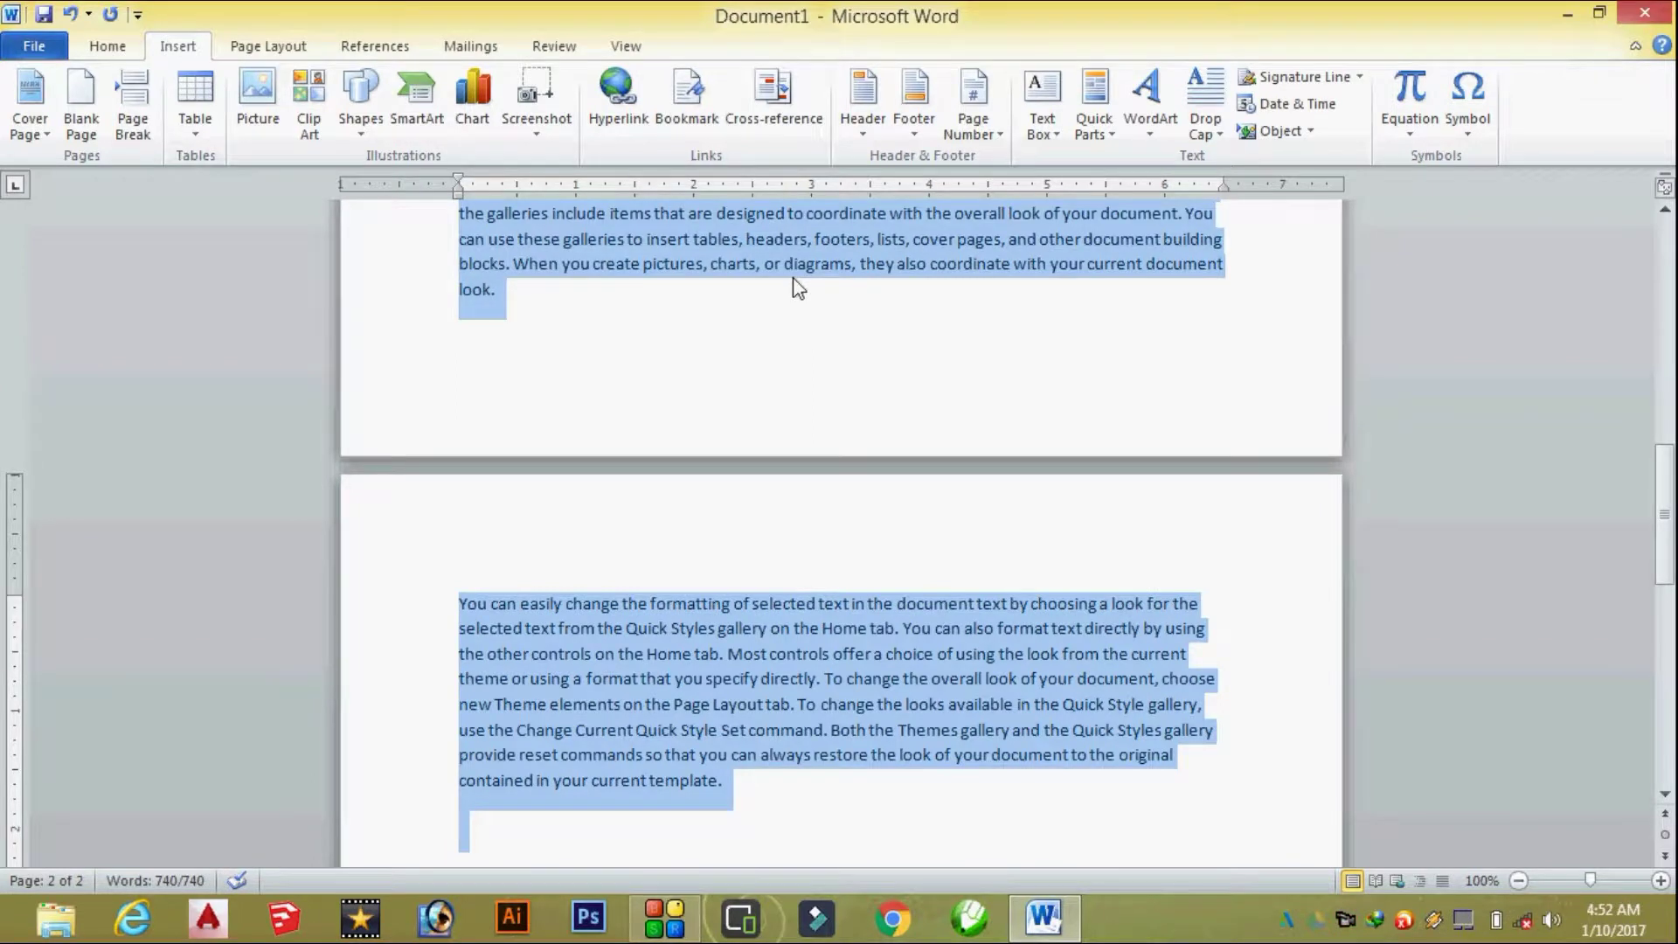
{"action": "scroll", "coordinate": [798, 288], "scroll_direction": "down", "scroll_amount": 5}
{"action": "scroll", "coordinate": [719, 446], "scroll_direction": "down", "scroll_amount": 1}
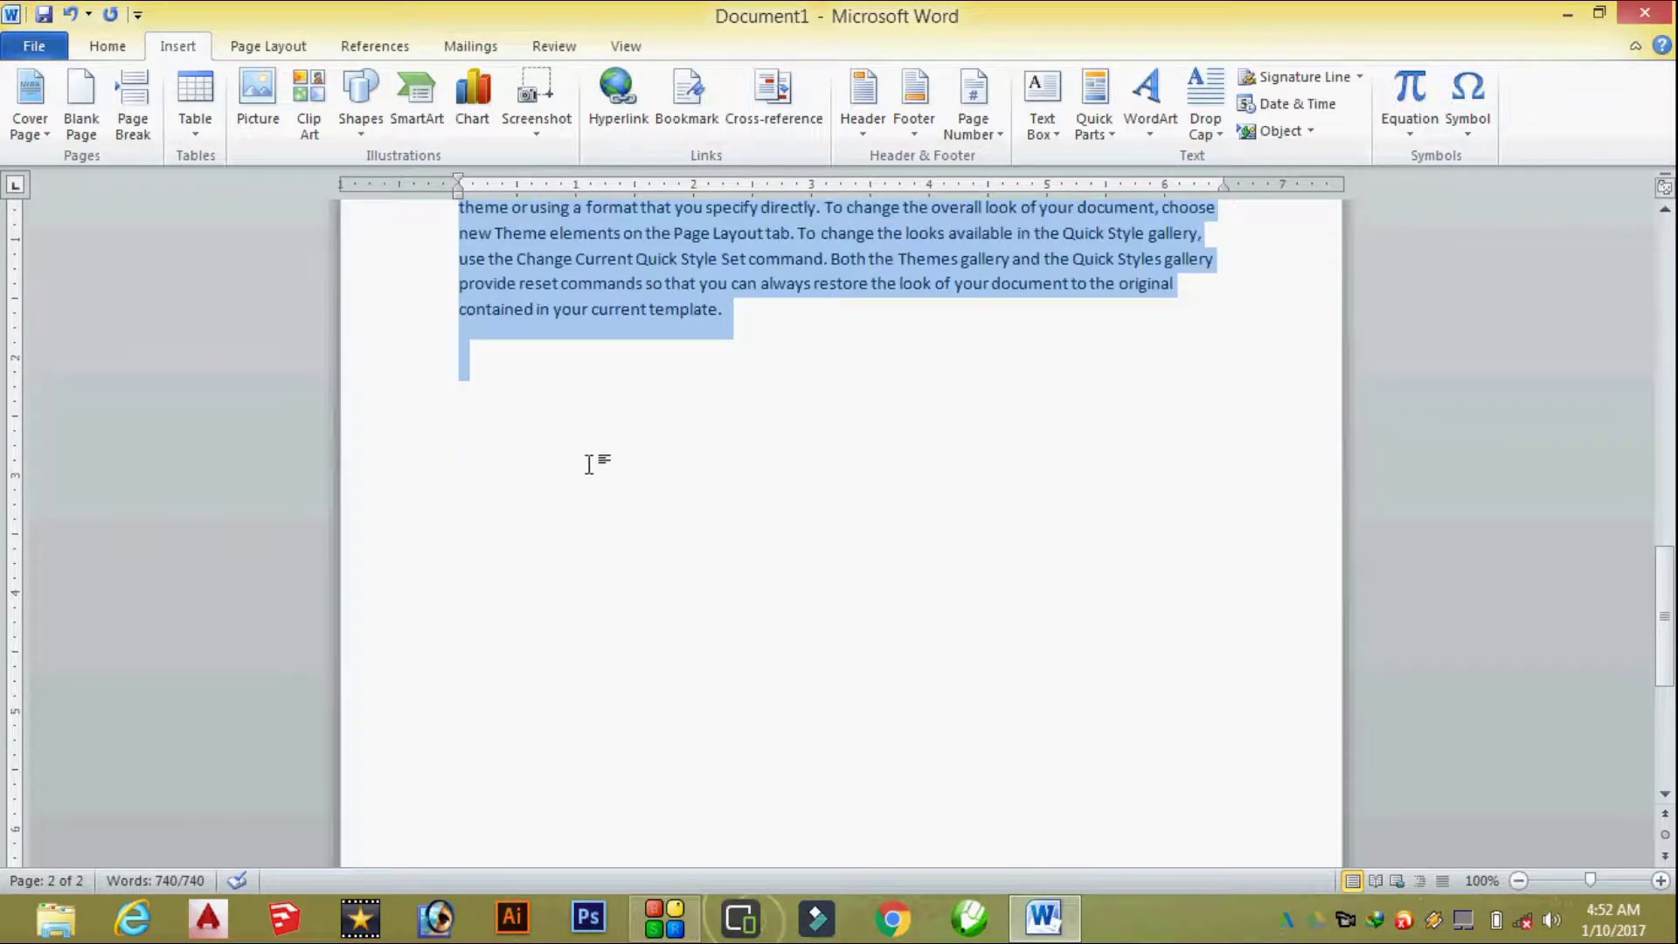
{"action": "left_click", "coordinate": [562, 371]}
{"action": "key", "text": "ctrl+v"}
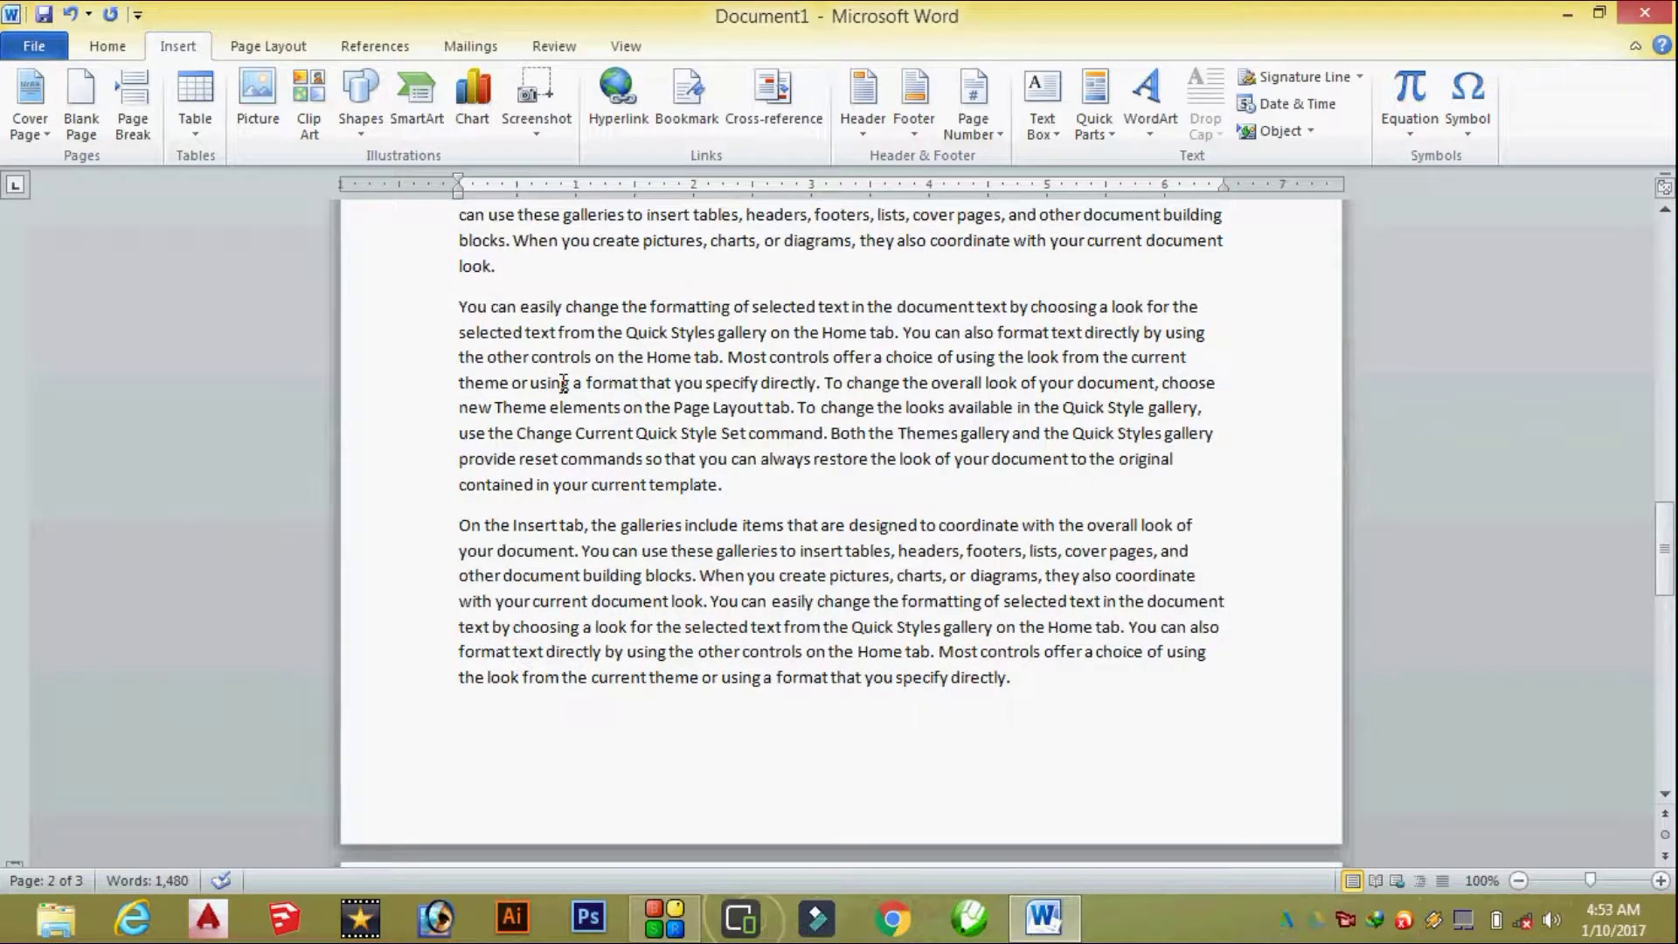
Step: Delete the page break so the pasted text flows on without a gap
{"action": "scroll", "coordinate": [563, 383], "scroll_direction": "up", "scroll_amount": 3}
{"action": "scroll", "coordinate": [572, 375], "scroll_direction": "up", "scroll_amount": 3}
{"action": "scroll", "coordinate": [581, 367], "scroll_direction": "up", "scroll_amount": 3}
{"action": "scroll", "coordinate": [590, 358], "scroll_direction": "up", "scroll_amount": 2}
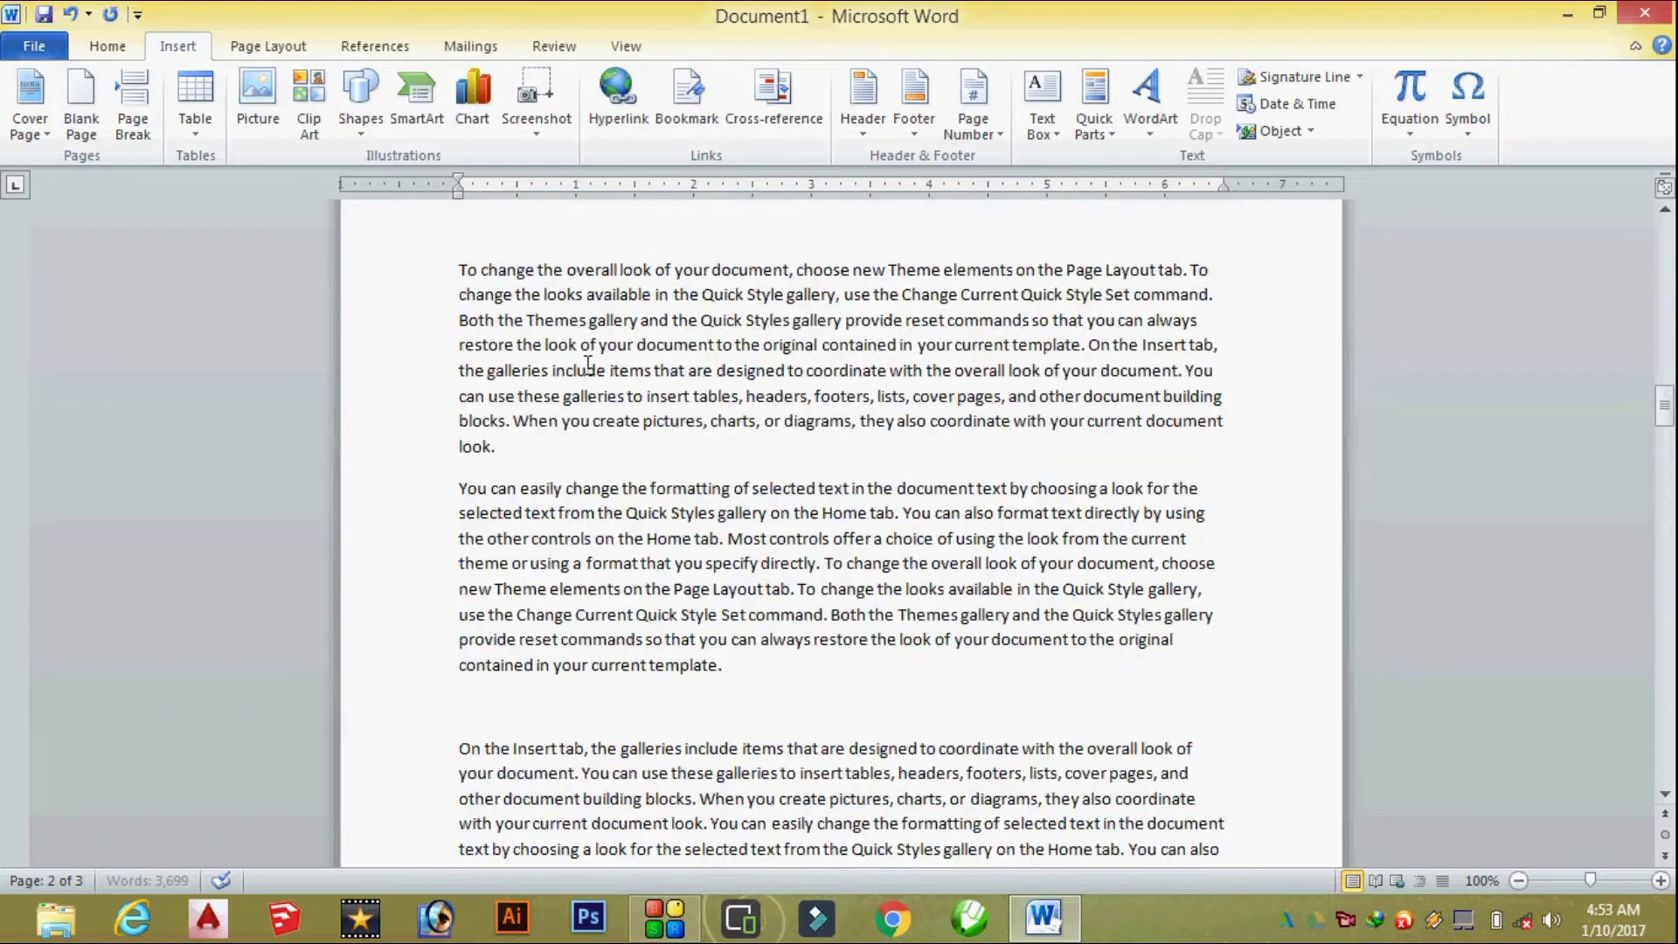
{"action": "scroll", "coordinate": [592, 368], "scroll_direction": "up", "scroll_amount": 3}
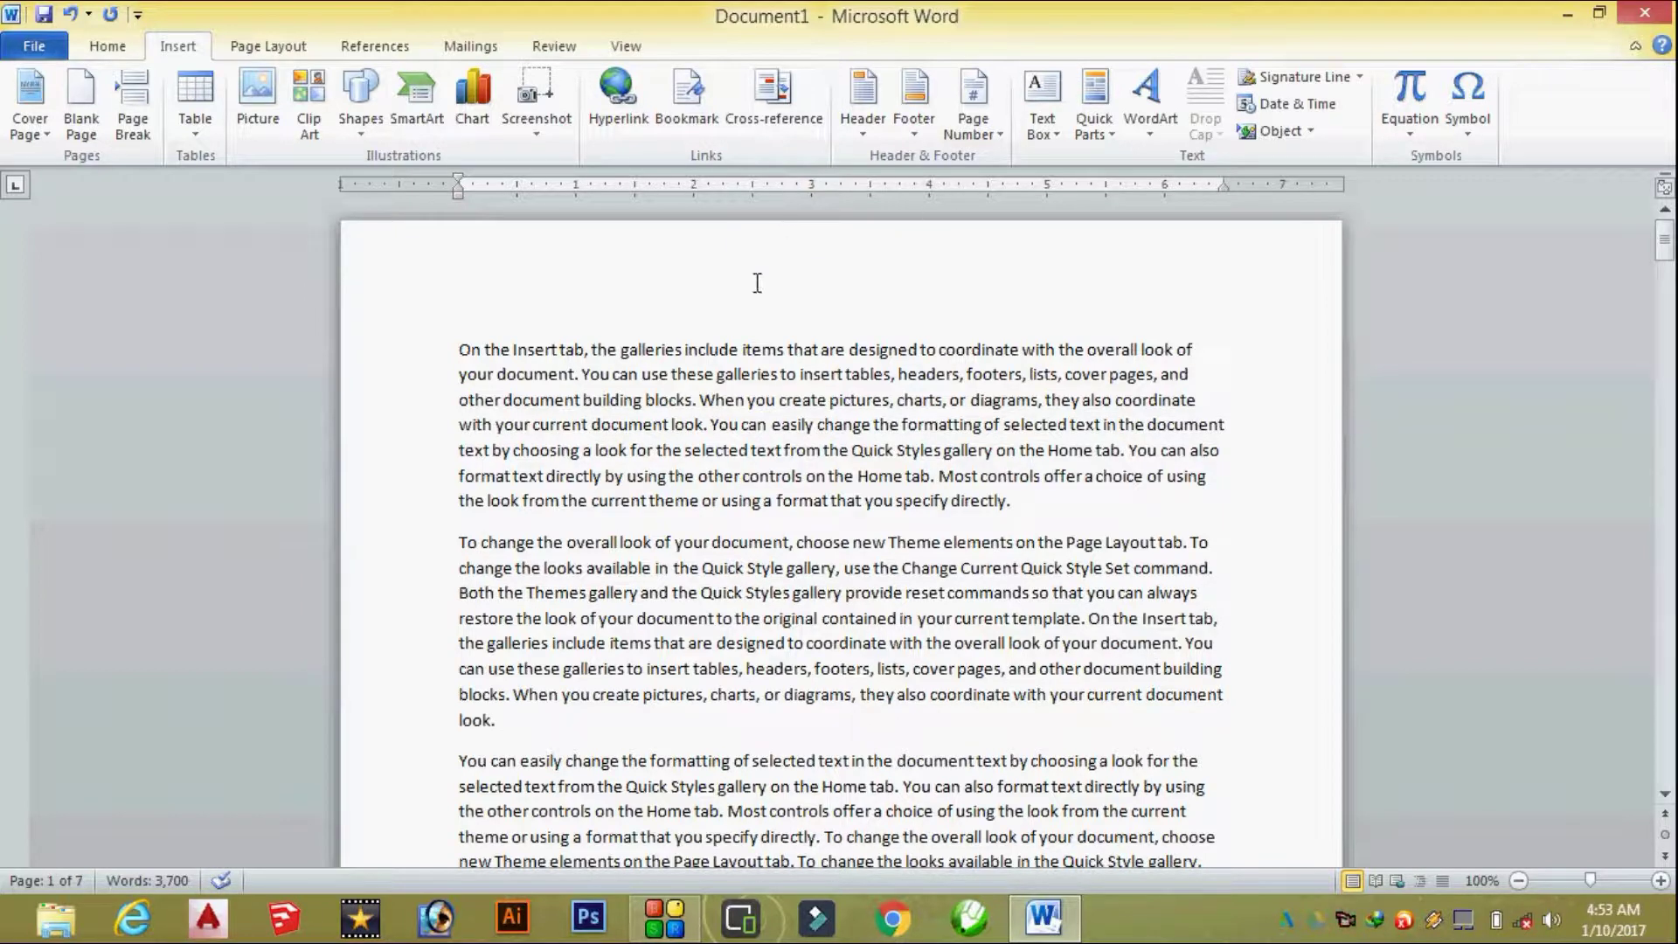
{"action": "scroll", "coordinate": [830, 349], "scroll_direction": "down", "scroll_amount": 3}
{"action": "scroll", "coordinate": [891, 419], "scroll_direction": "down", "scroll_amount": 3}
{"action": "scroll", "coordinate": [952, 489], "scroll_direction": "down", "scroll_amount": 2}
{"action": "scroll", "coordinate": [1022, 571], "scroll_direction": "down", "scroll_amount": 2}
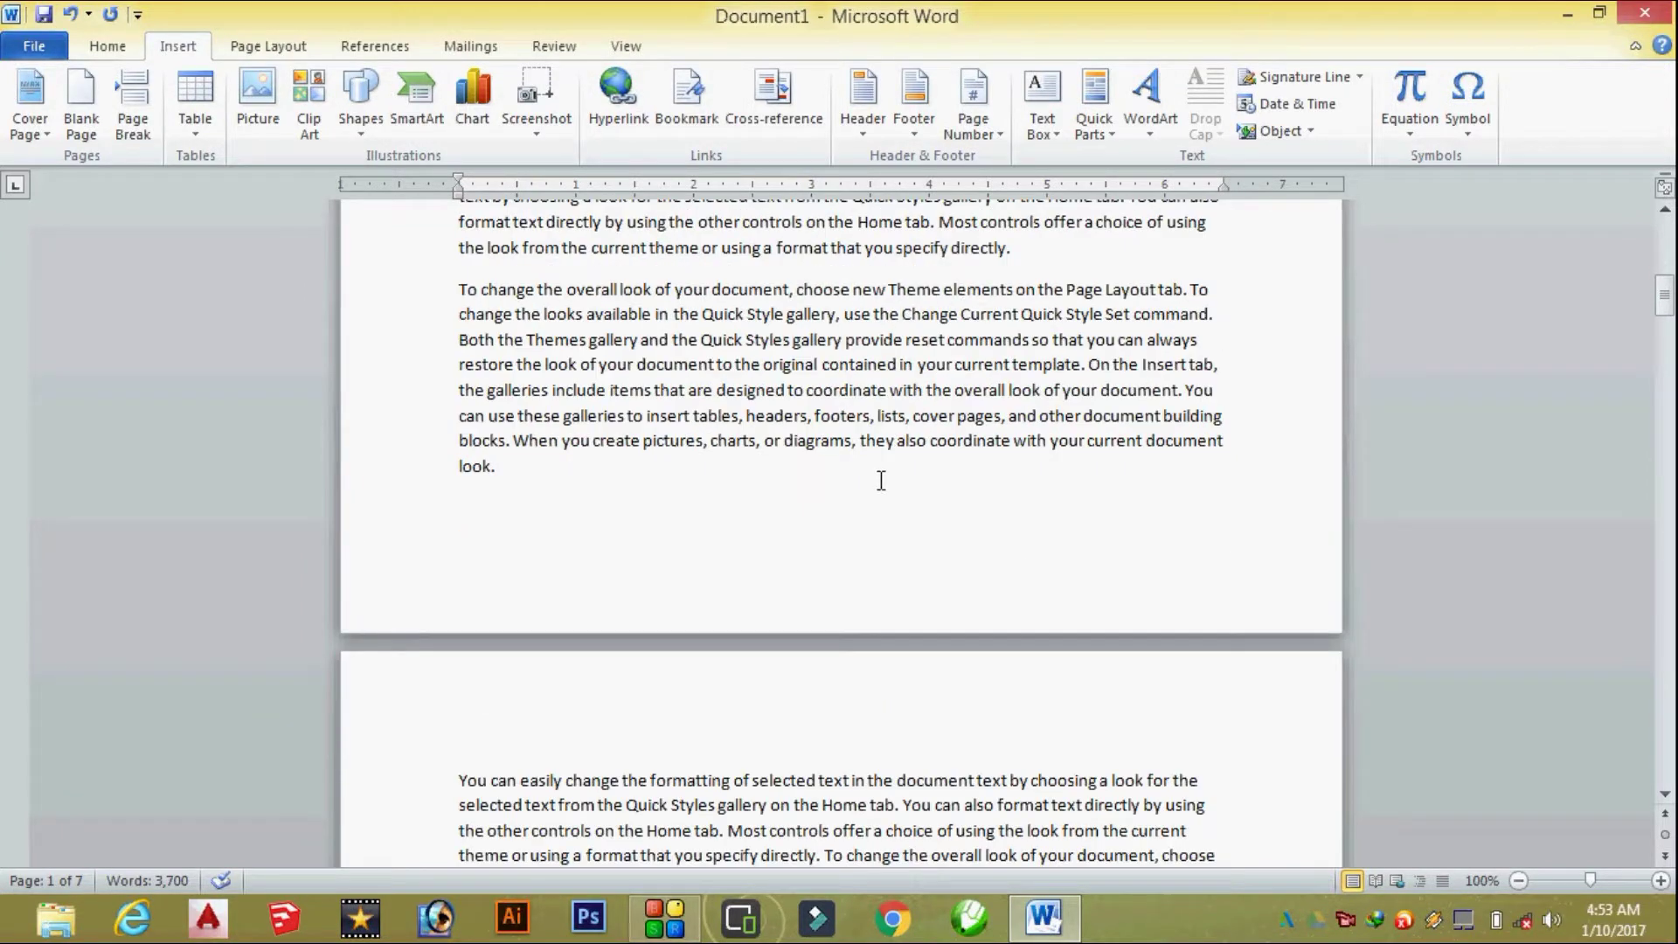
{"action": "key", "text": "Delete"}
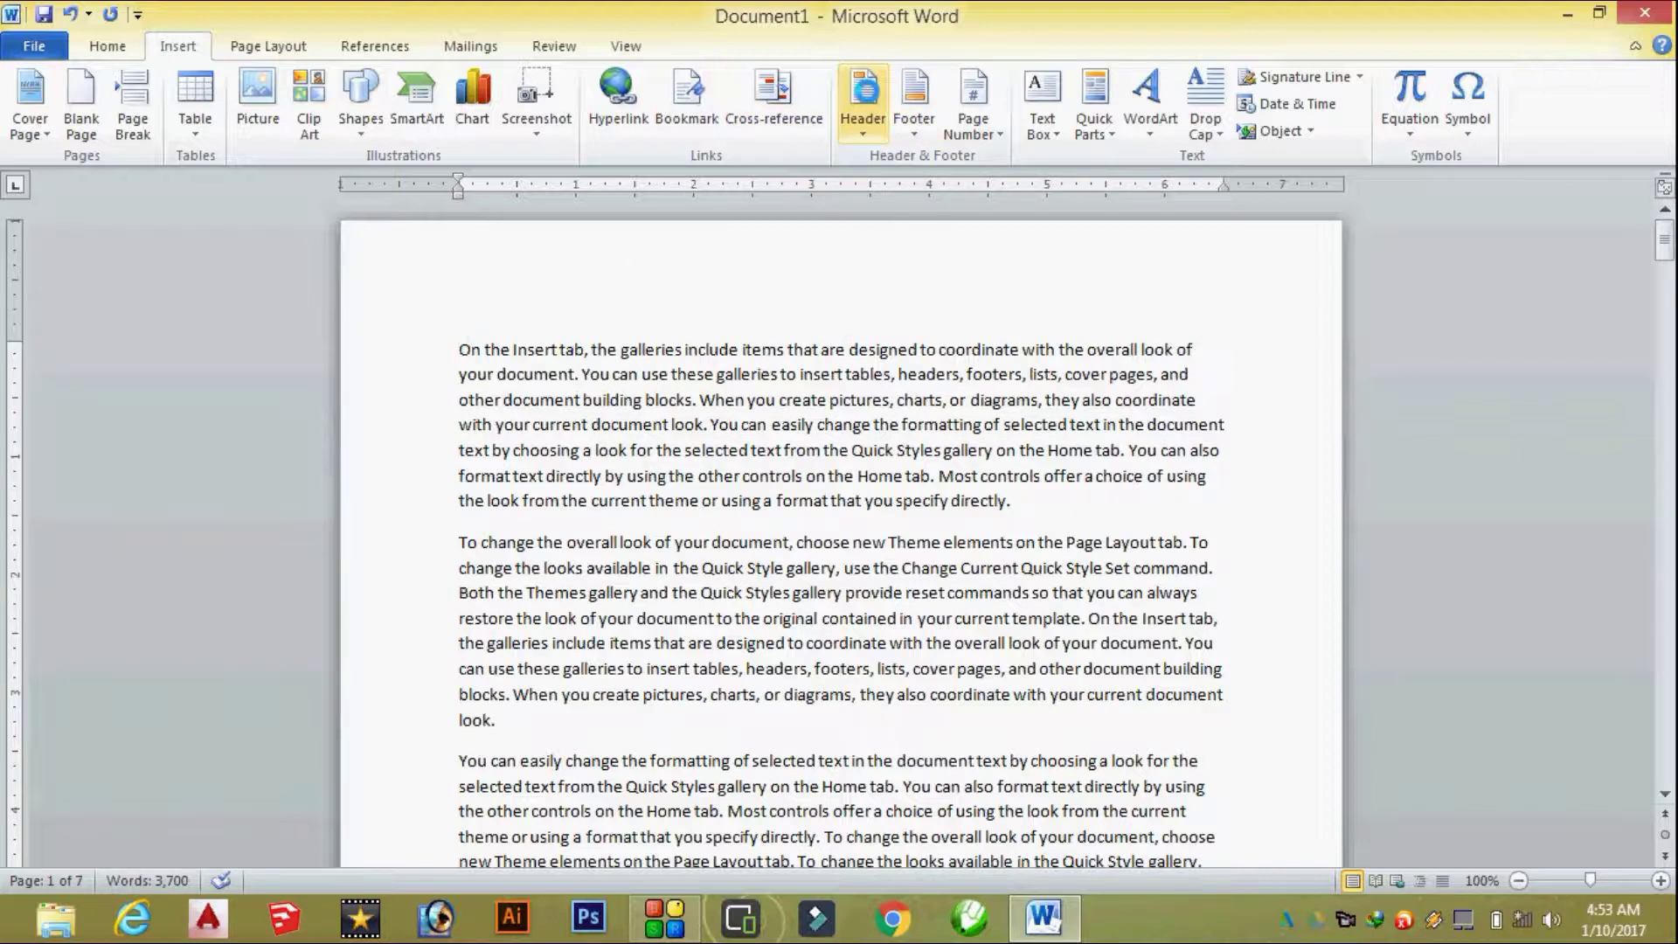
Step: Insert the Alphabet header titled 'LS Technology Education' and close header editing
{"action": "left_click", "coordinate": [860, 105]}
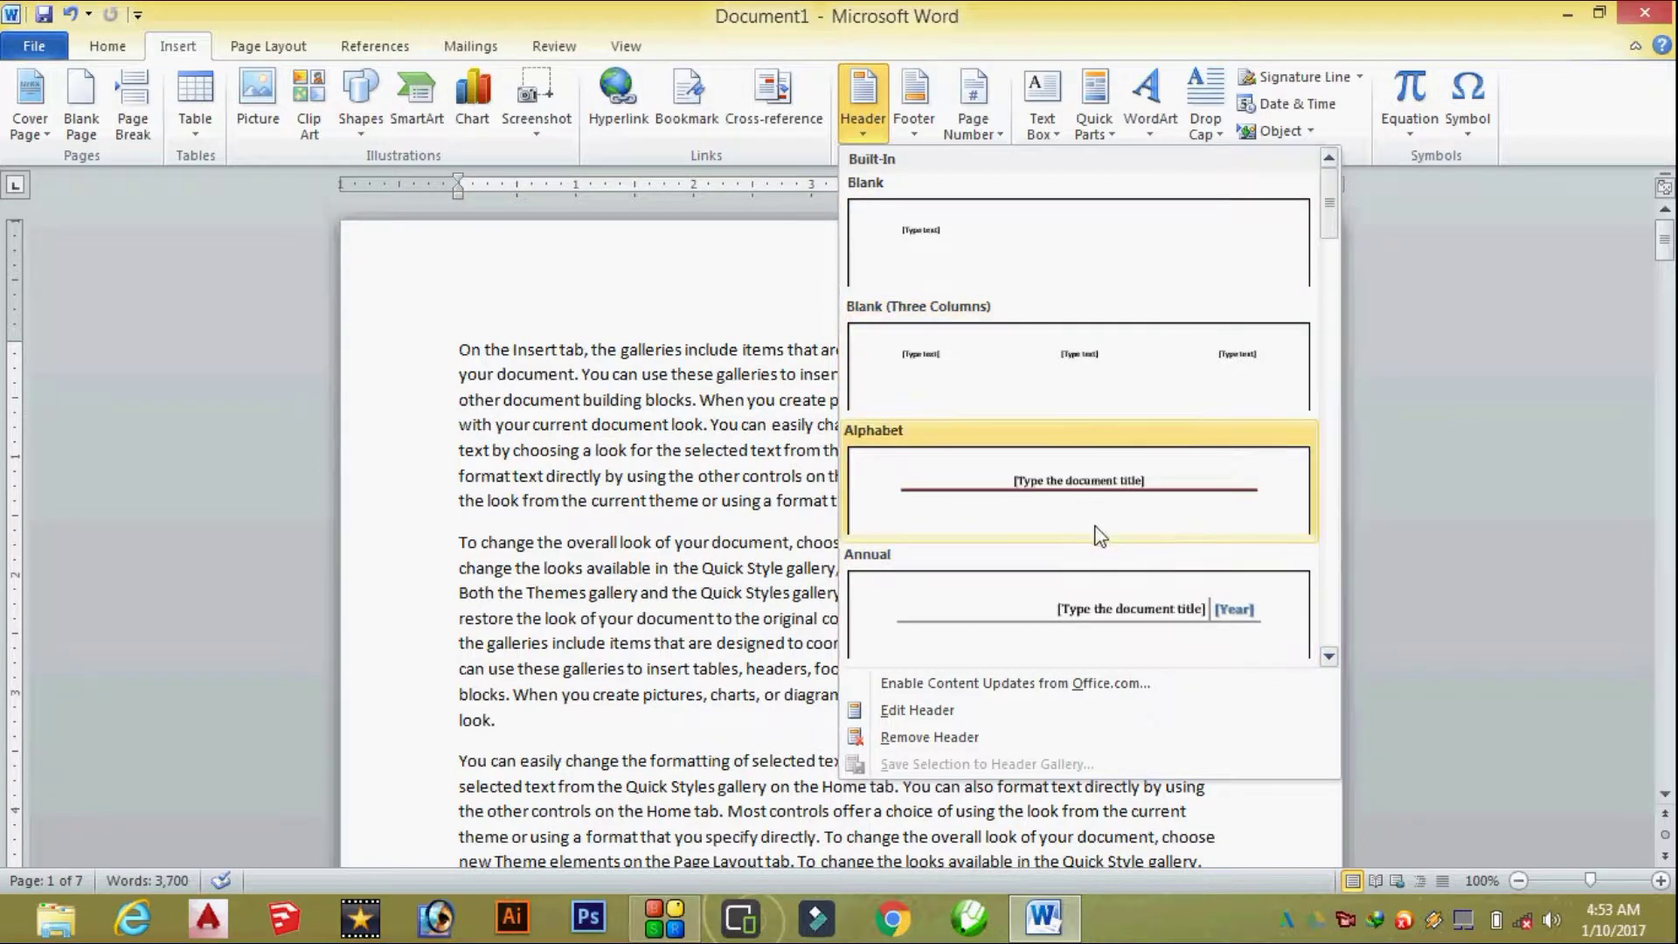
{"action": "left_click", "coordinate": [1071, 501]}
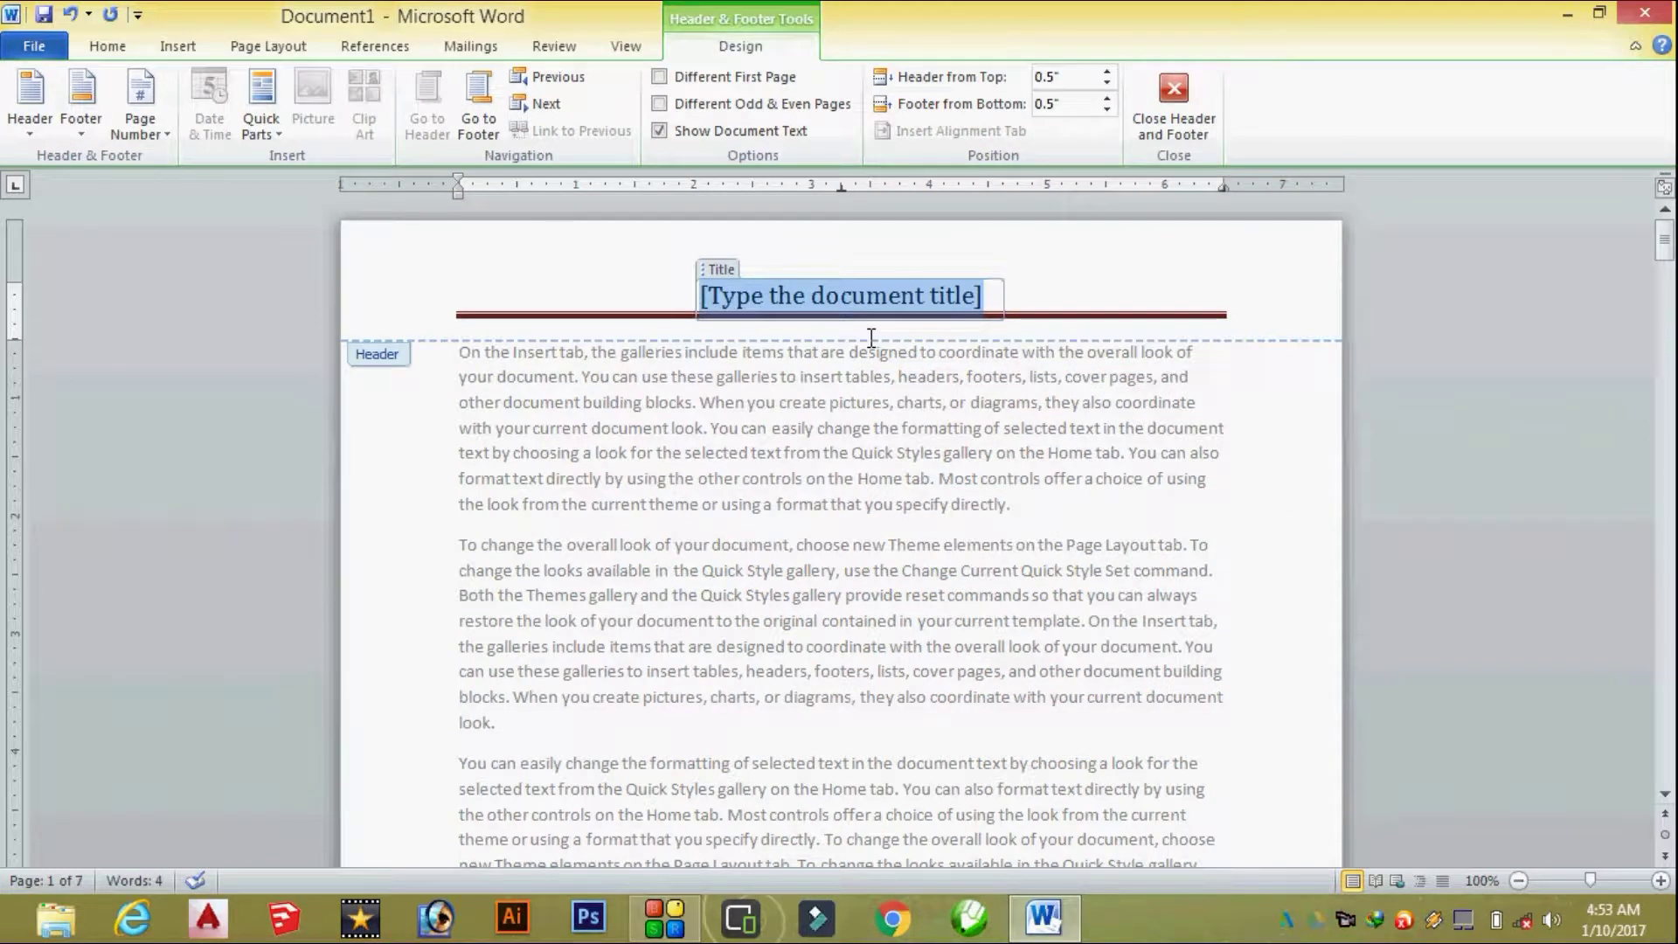
{"action": "type", "text": "LS "}
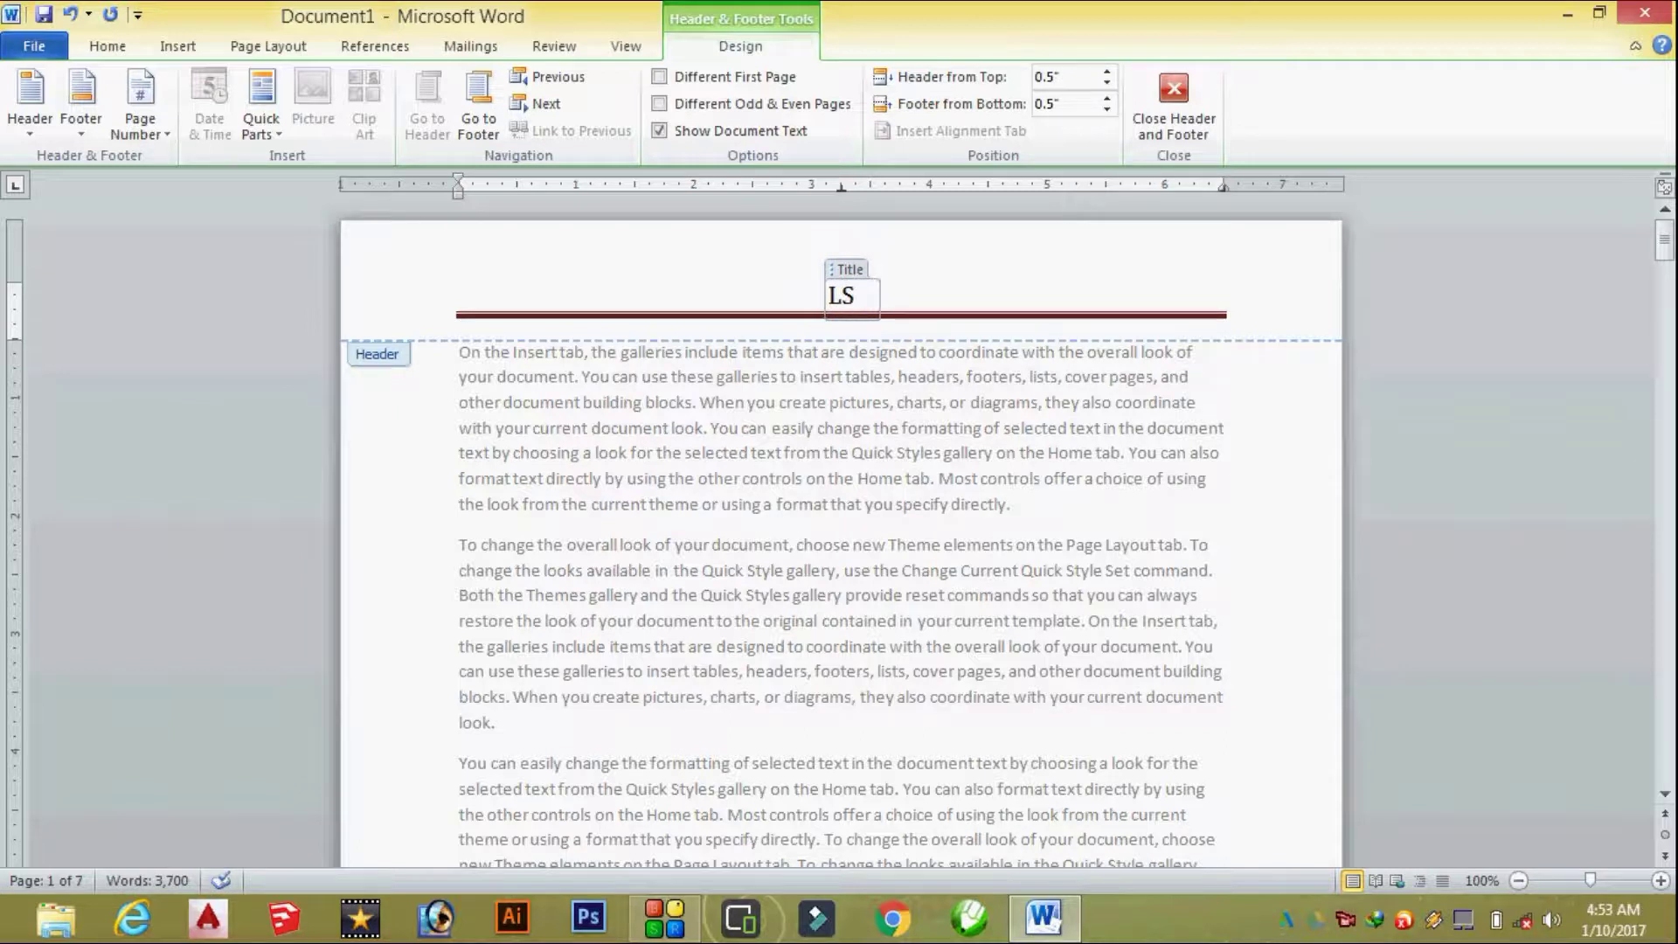
{"action": "type", "text": "Technology "}
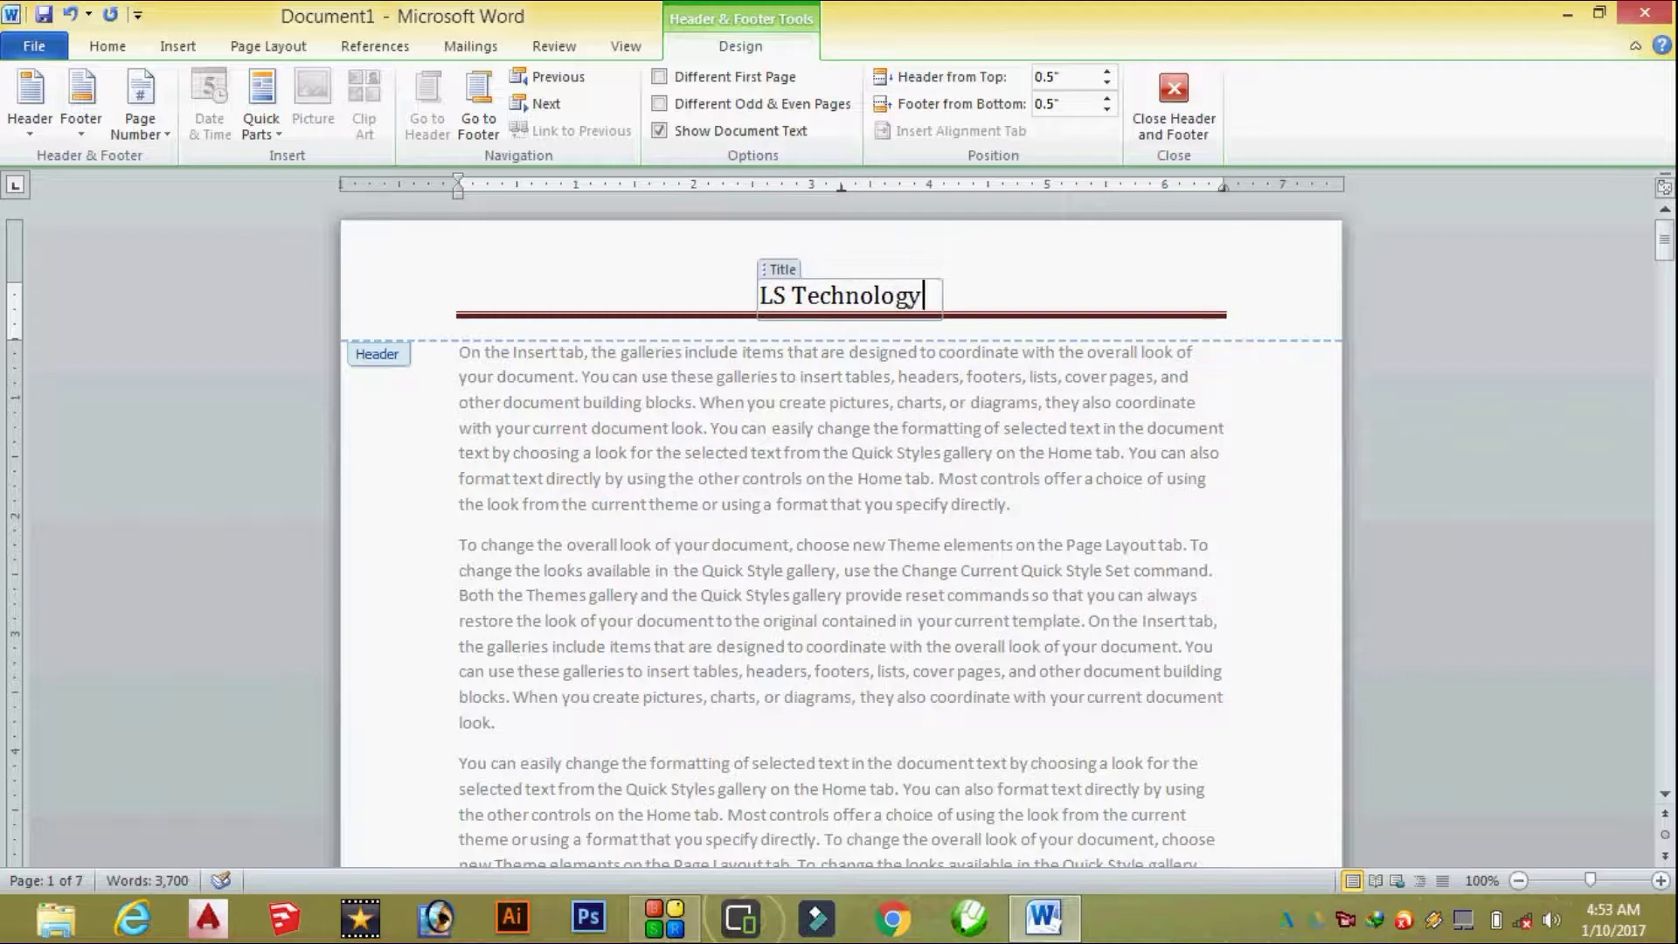
{"action": "type", "text": "Education"}
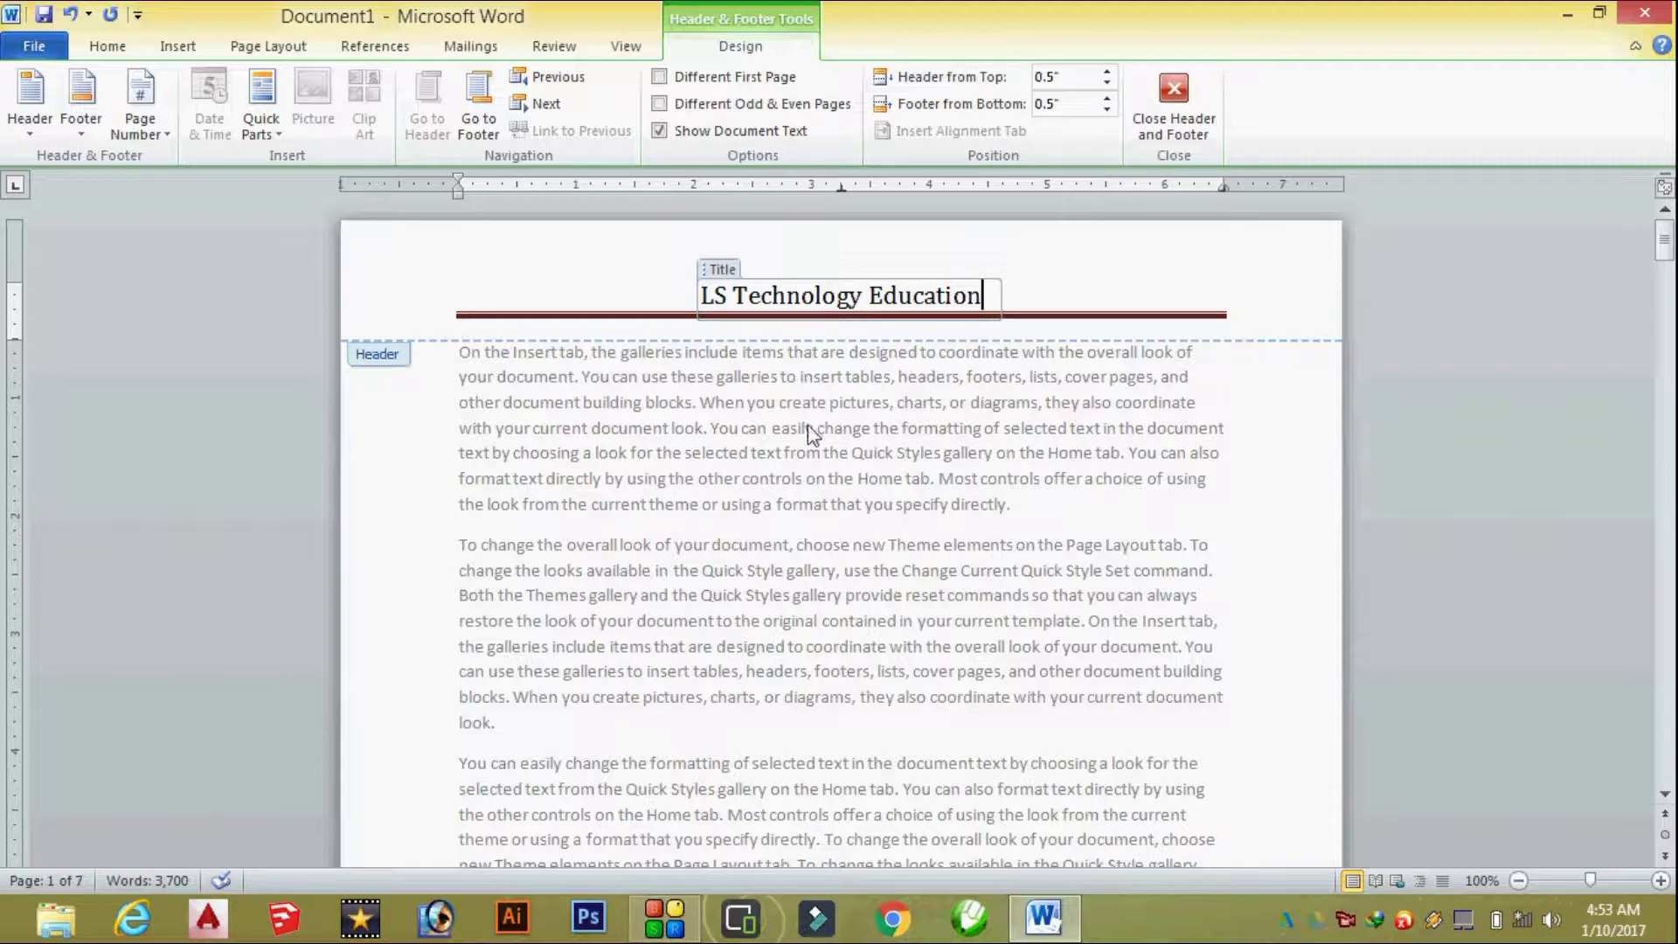
{"action": "left_click", "coordinate": [1160, 101]}
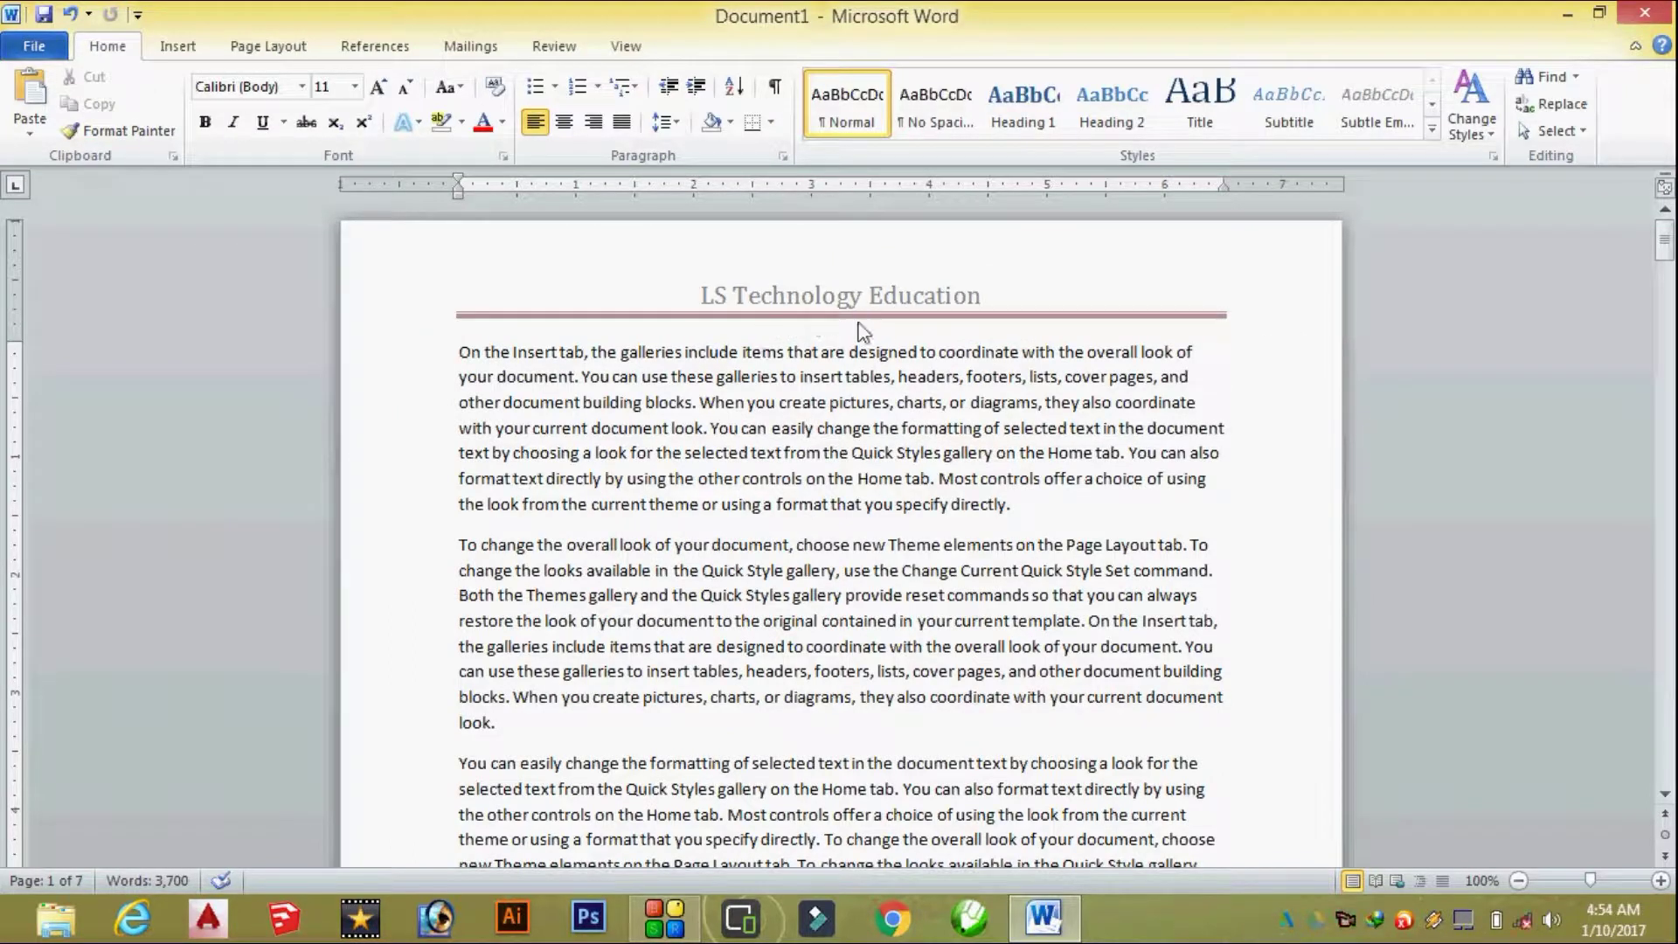
Step: Scroll through the pages to confirm the LS Technology Education header repeats on each
{"action": "scroll", "coordinate": [882, 367], "scroll_direction": "down", "scroll_amount": 5}
{"action": "scroll", "coordinate": [786, 437], "scroll_direction": "down", "scroll_amount": 5}
{"action": "scroll", "coordinate": [761, 514], "scroll_direction": "down", "scroll_amount": 3}
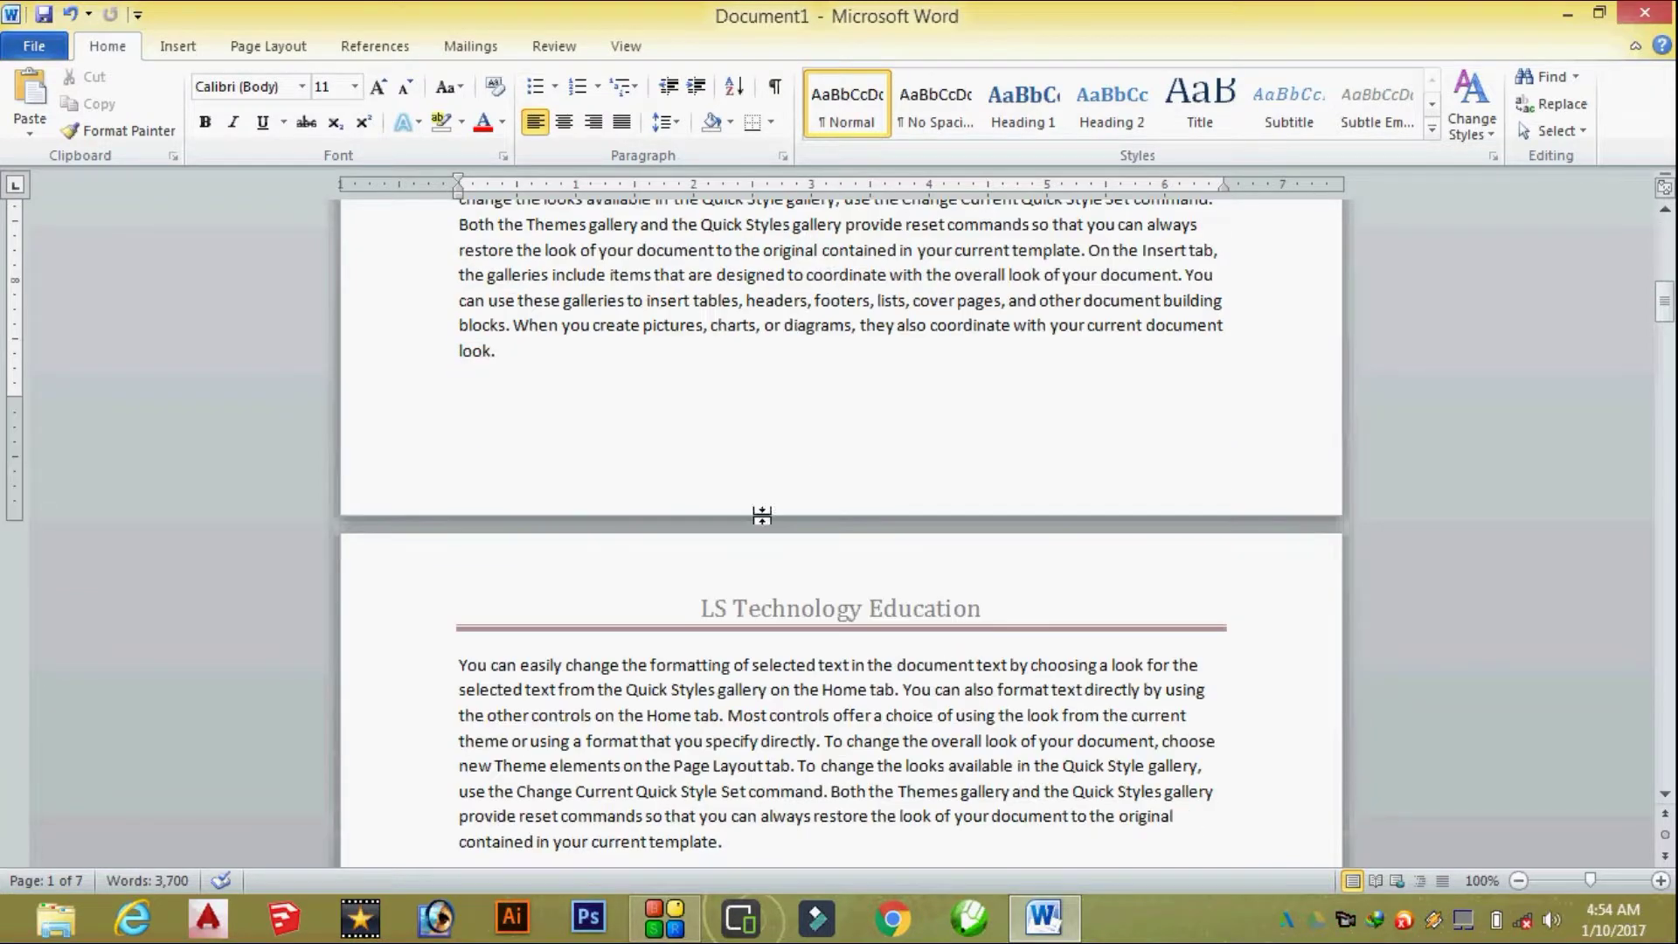
{"action": "scroll", "coordinate": [744, 594], "scroll_direction": "down", "scroll_amount": 1}
{"action": "scroll", "coordinate": [815, 564], "scroll_direction": "down", "scroll_amount": 4}
{"action": "scroll", "coordinate": [815, 563], "scroll_direction": "down", "scroll_amount": 5}
{"action": "scroll", "coordinate": [815, 564], "scroll_direction": "down", "scroll_amount": 3}
{"action": "scroll", "coordinate": [786, 533], "scroll_direction": "up", "scroll_amount": 6}
{"action": "scroll", "coordinate": [761, 500], "scroll_direction": "down", "scroll_amount": 1}
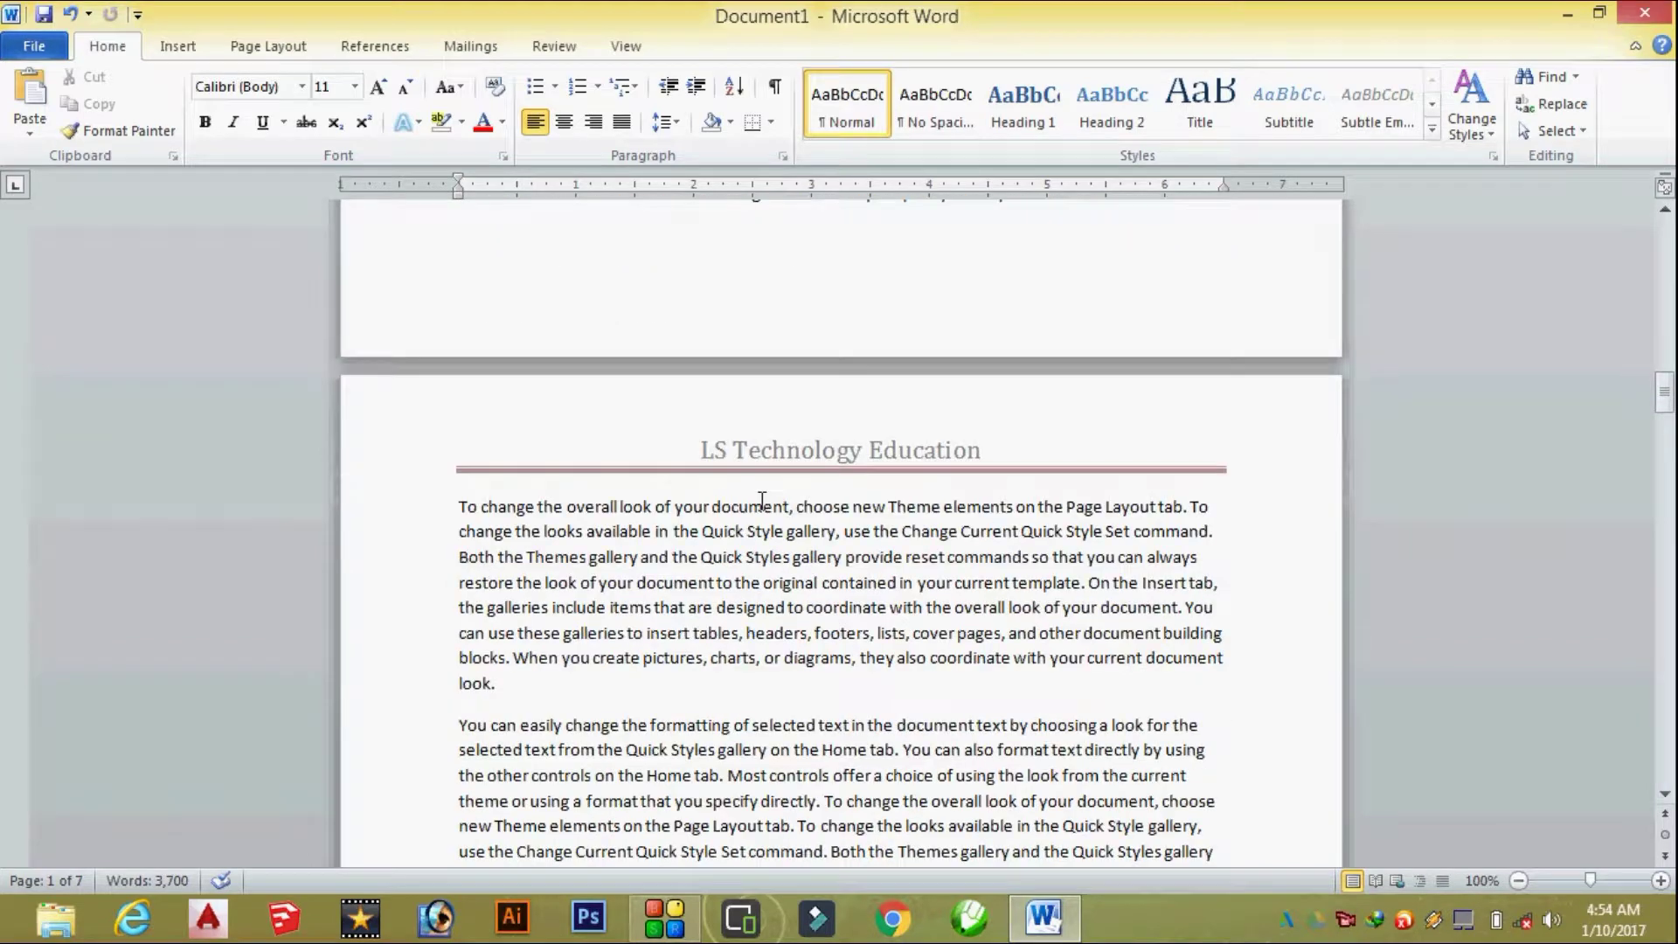
{"action": "scroll", "coordinate": [860, 468], "scroll_direction": "down", "scroll_amount": 6}
{"action": "scroll", "coordinate": [856, 476], "scroll_direction": "down", "scroll_amount": 12}
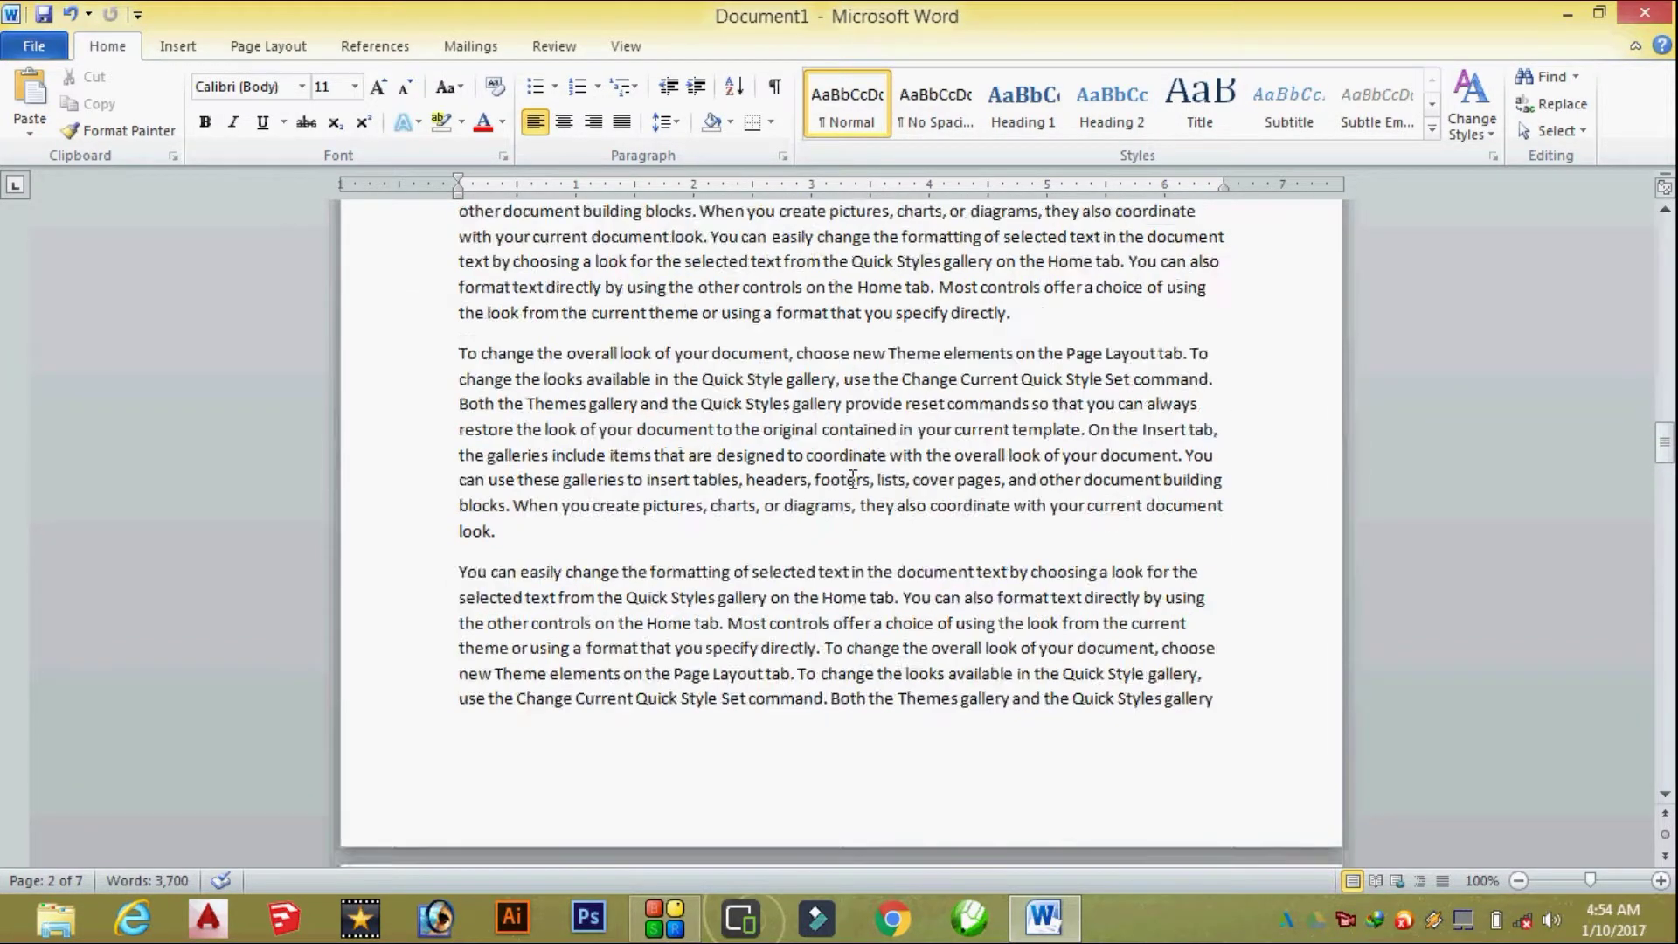
{"action": "scroll", "coordinate": [854, 487], "scroll_direction": "up", "scroll_amount": 7}
{"action": "scroll", "coordinate": [855, 488], "scroll_direction": "down", "scroll_amount": 2}
{"action": "scroll", "coordinate": [854, 485], "scroll_direction": "down", "scroll_amount": 4}
{"action": "scroll", "coordinate": [855, 485], "scroll_direction": "down", "scroll_amount": 4}
{"action": "scroll", "coordinate": [856, 484], "scroll_direction": "up", "scroll_amount": 11}
{"action": "scroll", "coordinate": [855, 484], "scroll_direction": "up", "scroll_amount": 8}
{"action": "scroll", "coordinate": [855, 485], "scroll_direction": "up", "scroll_amount": 6}
{"action": "scroll", "coordinate": [855, 485], "scroll_direction": "up", "scroll_amount": 6}
{"action": "scroll", "coordinate": [853, 484], "scroll_direction": "up", "scroll_amount": 6}
{"action": "scroll", "coordinate": [854, 485], "scroll_direction": "up", "scroll_amount": 4}
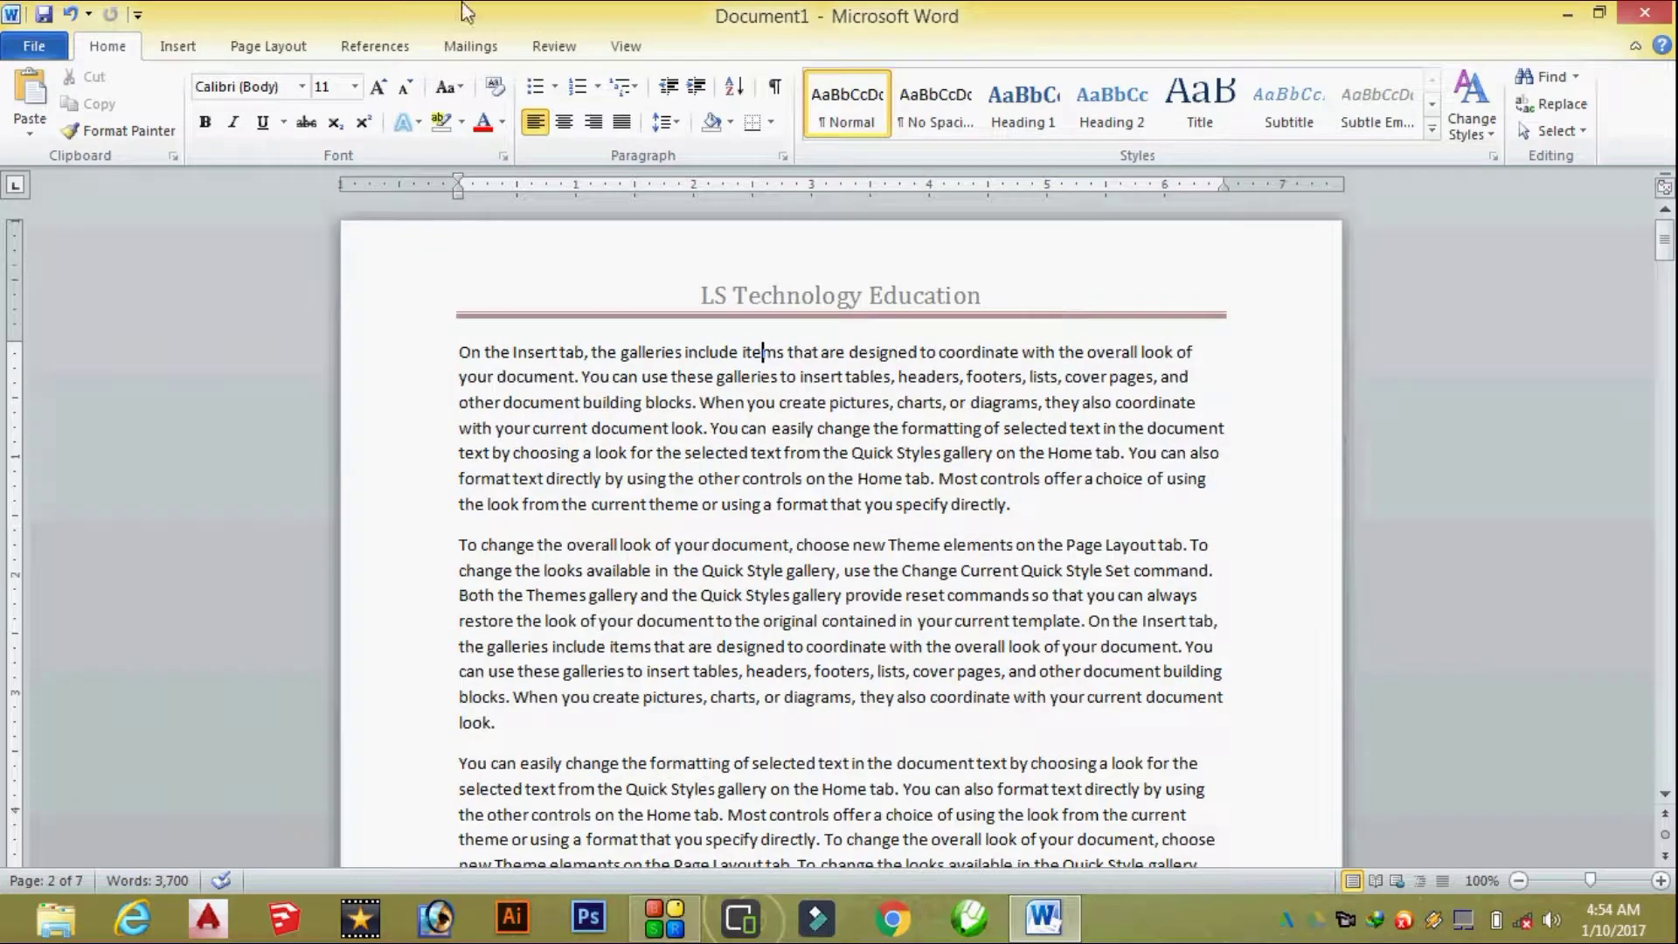
{"action": "left_click", "coordinate": [185, 54]}
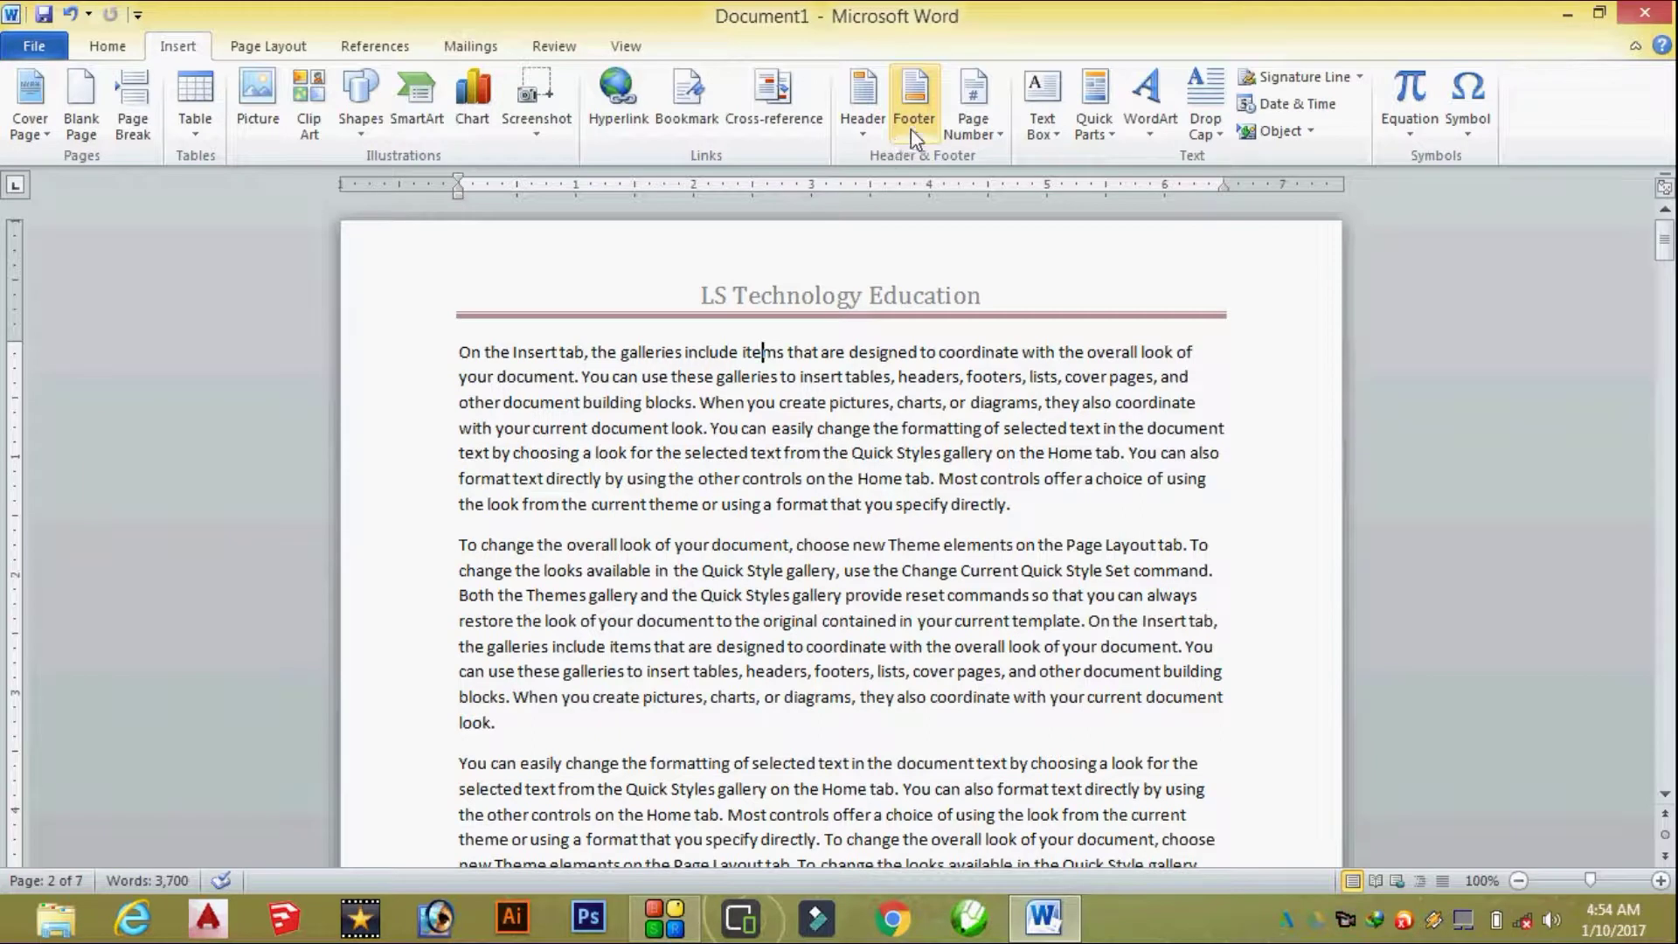
Step: Insert the Alphabet footer, enter the author's name beside the page number, and return to the body
{"action": "left_click", "coordinate": [913, 135]}
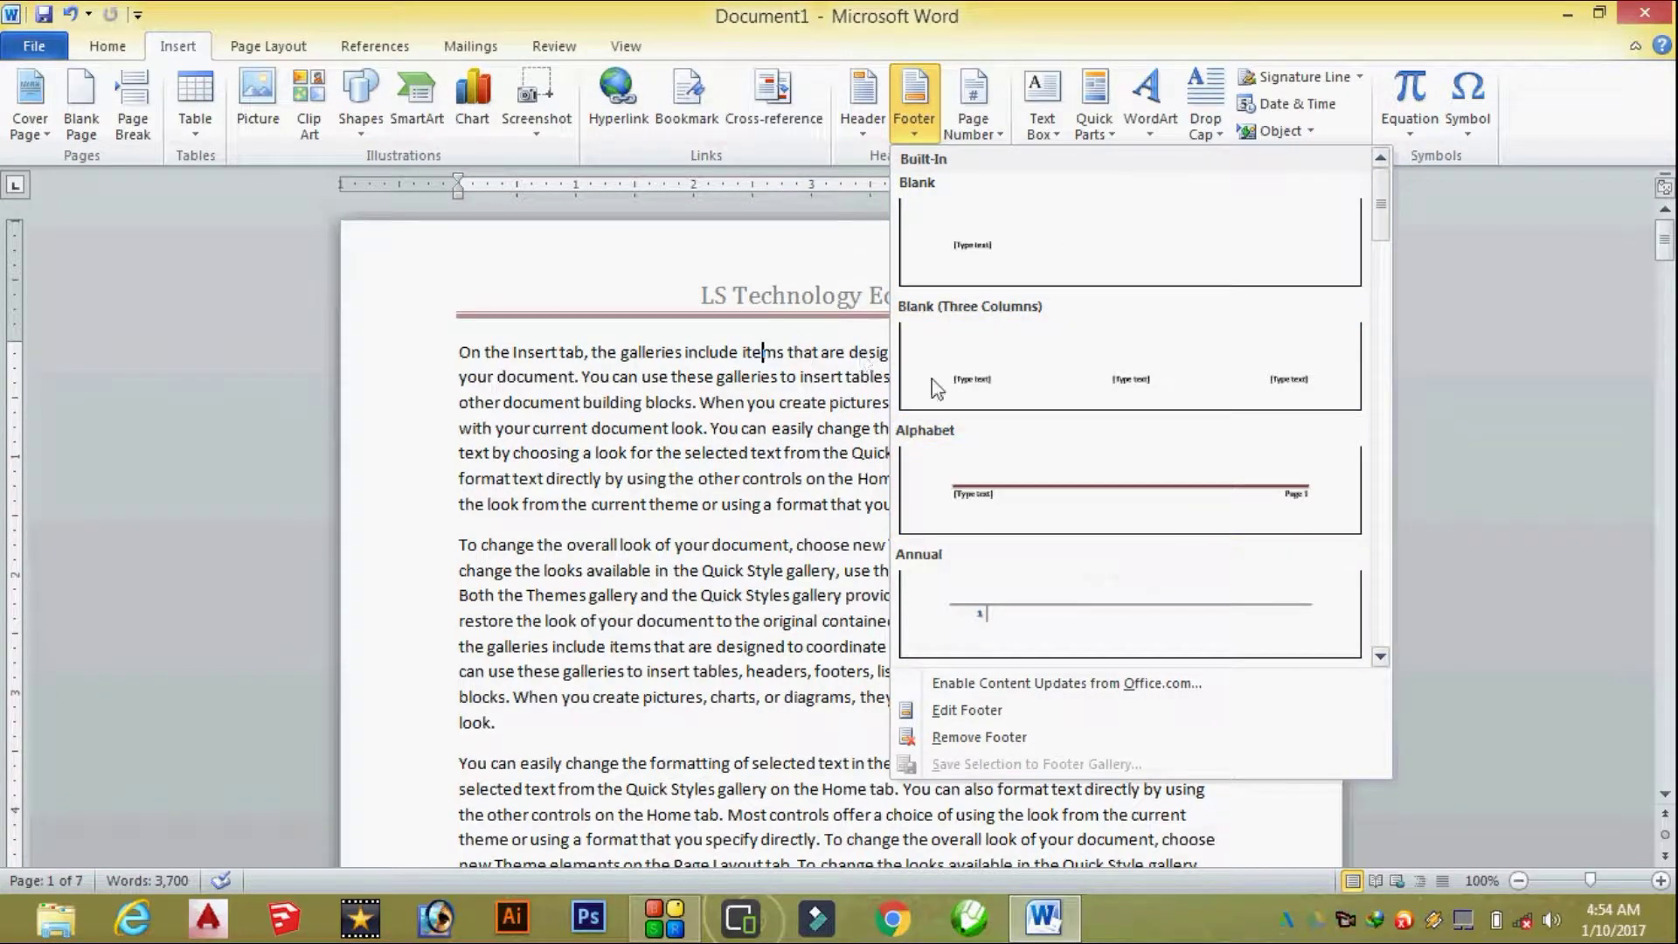
{"action": "left_click", "coordinate": [1051, 497]}
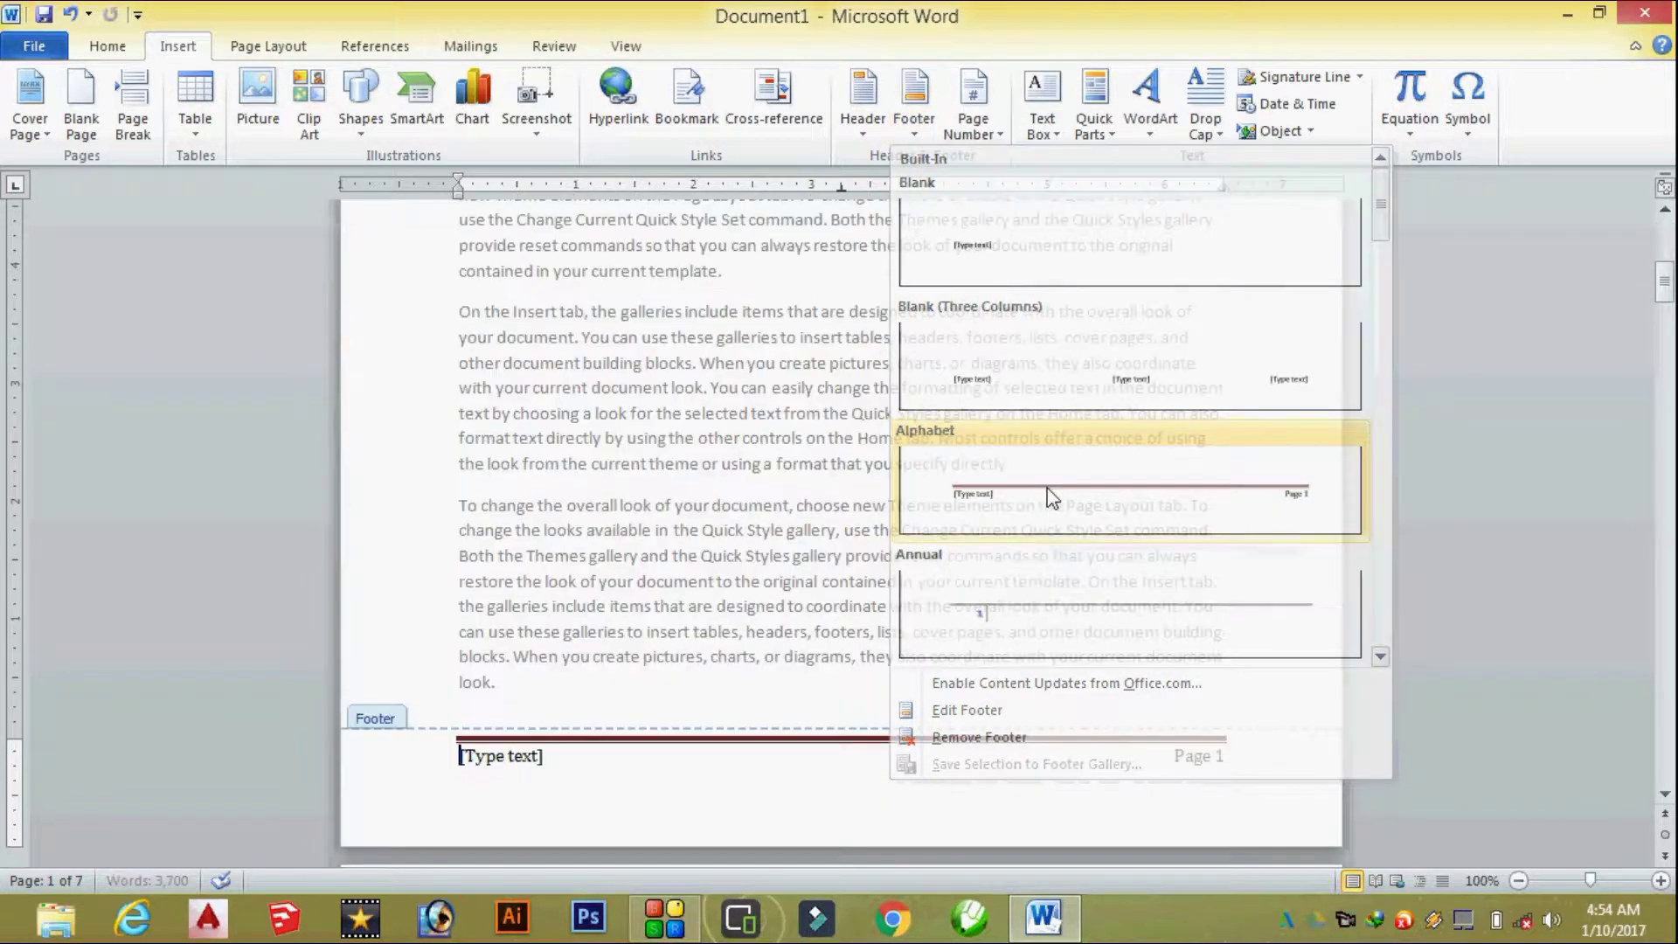
{"action": "left_click", "coordinate": [467, 756]}
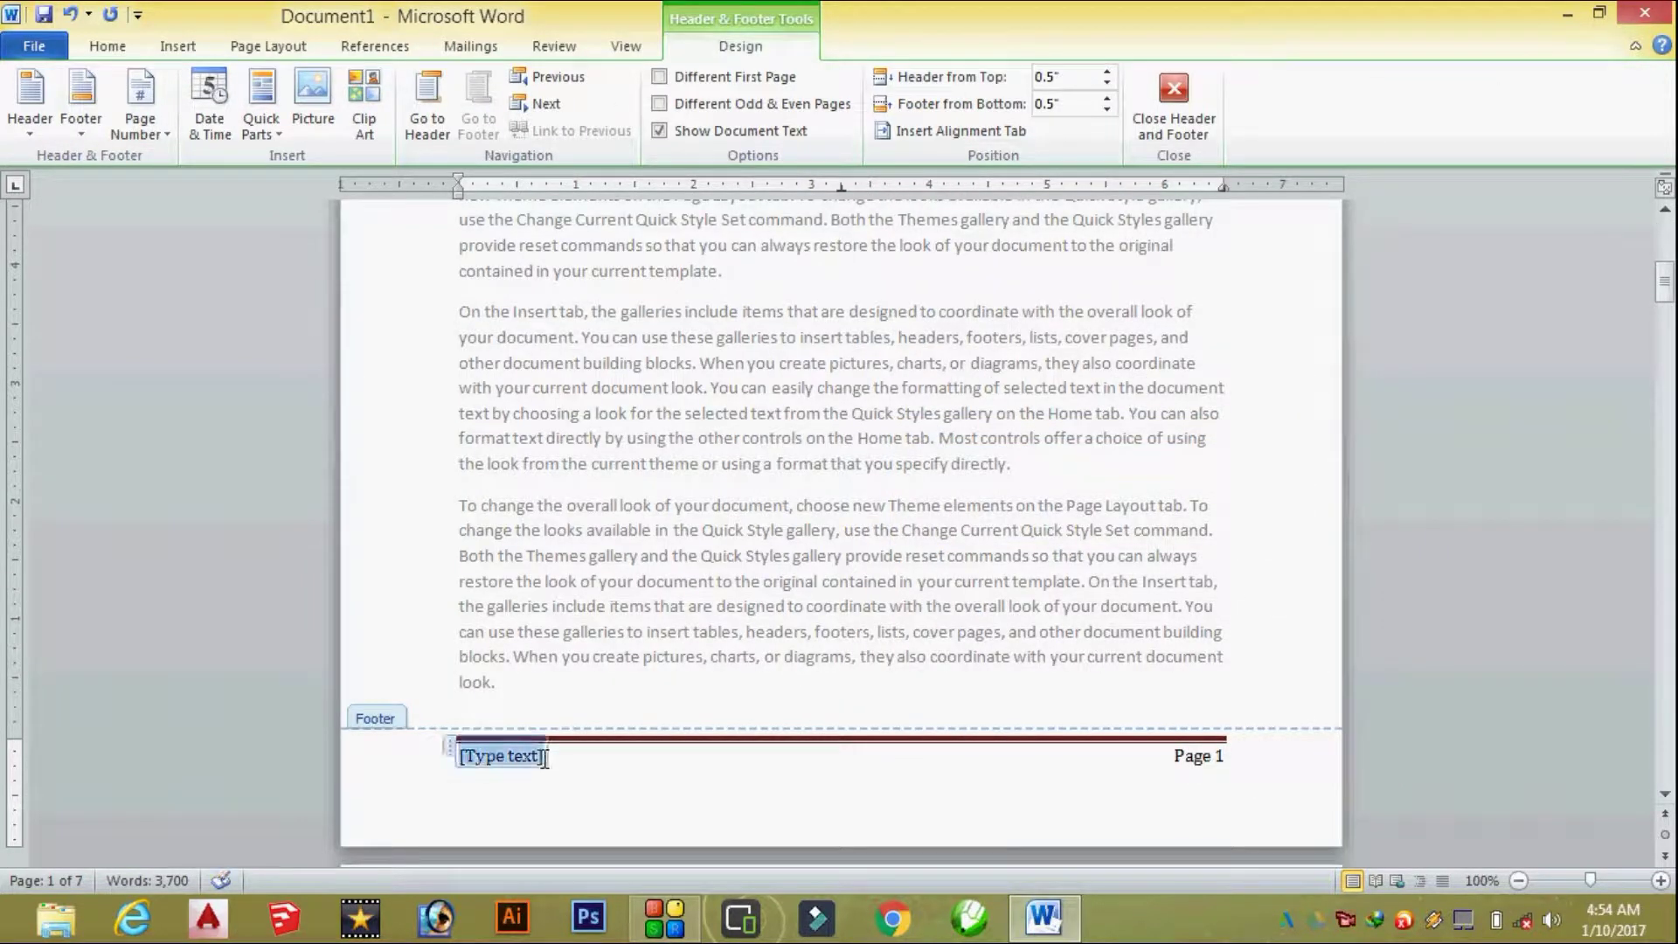
{"action": "type", "text": "Lee.Sharma"}
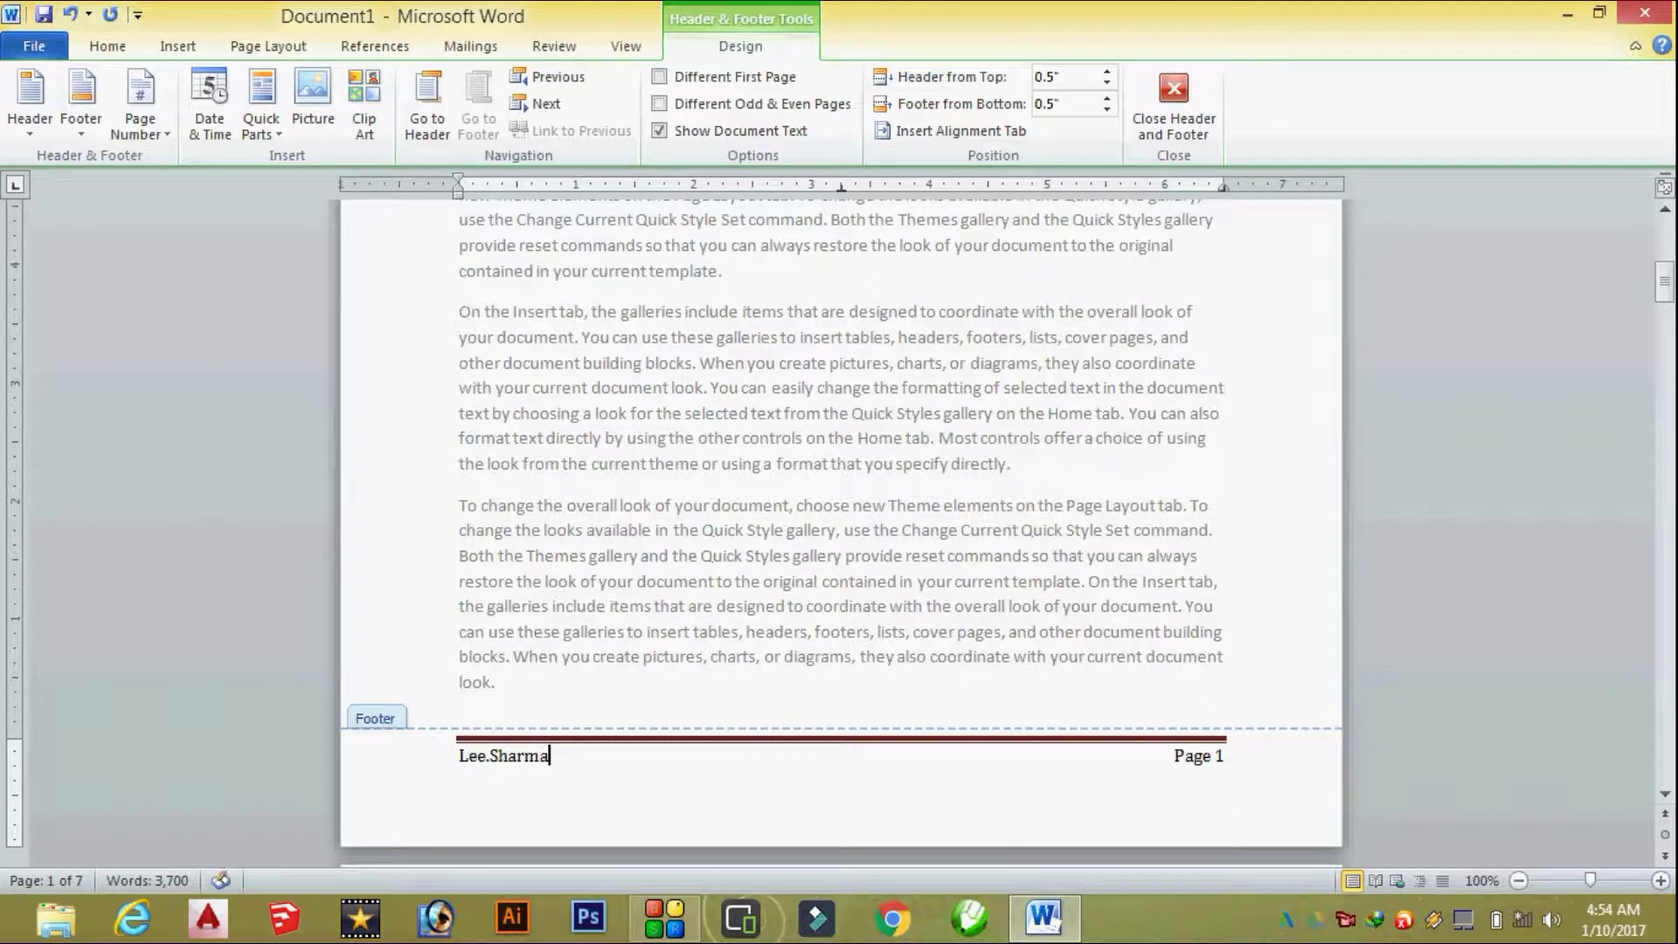
{"action": "double_click", "coordinate": [607, 612]}
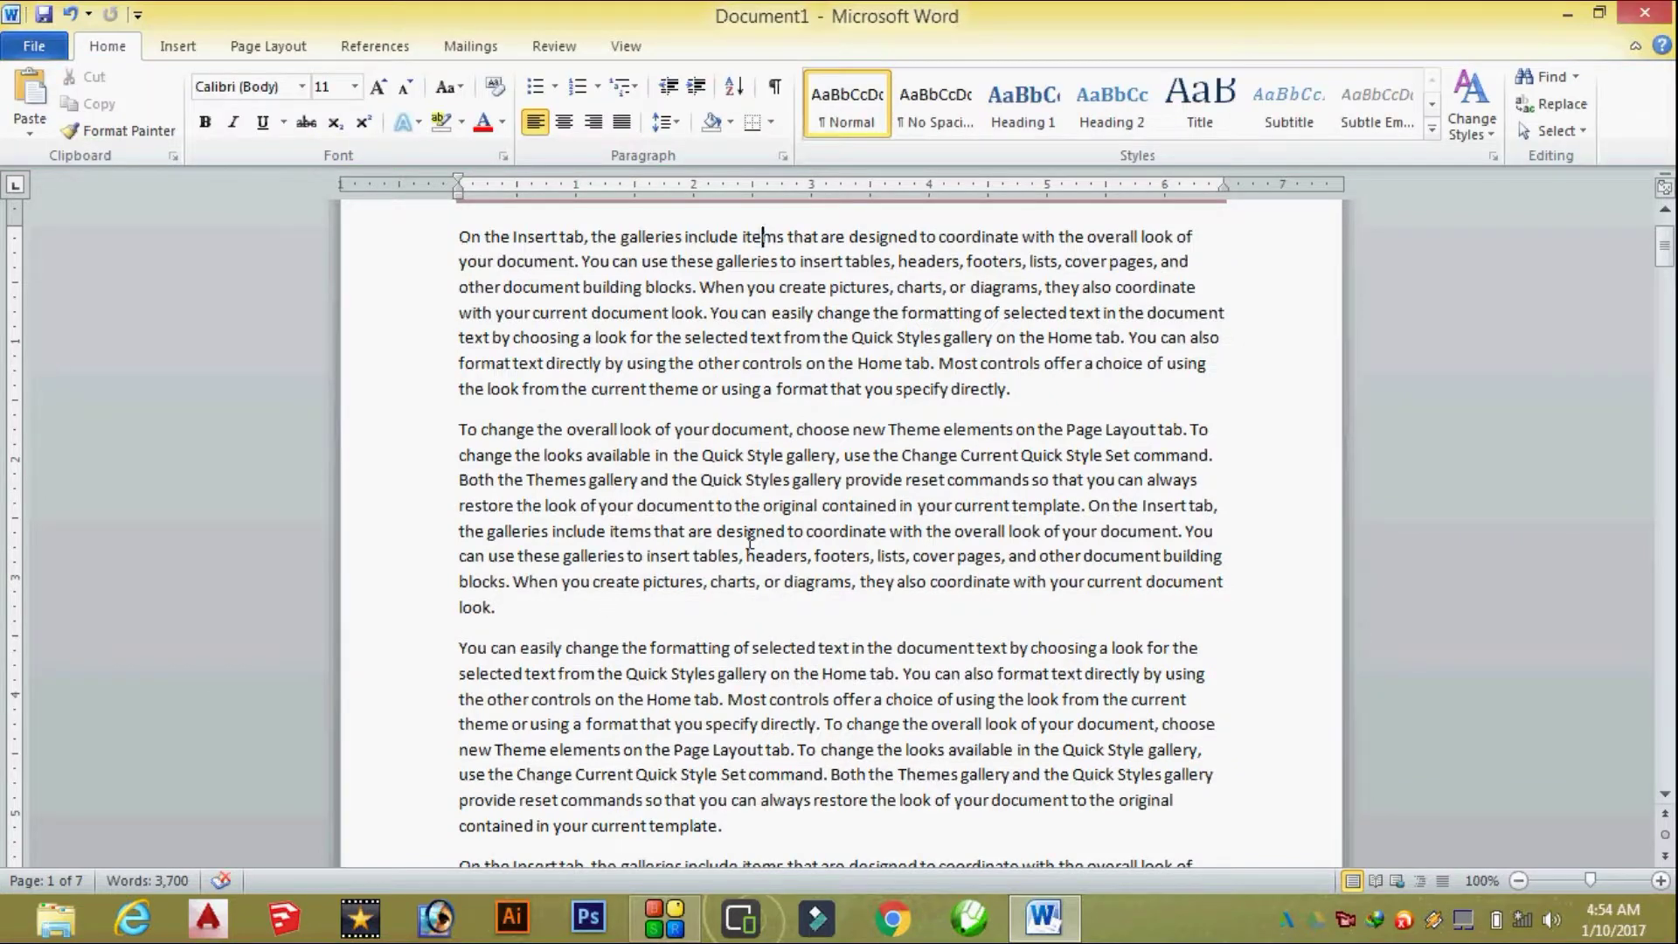
Step: Scroll through all pages to check the name-and-page-number footer repeats on each
{"action": "scroll", "coordinate": [749, 539], "scroll_direction": "down", "scroll_amount": 5}
{"action": "scroll", "coordinate": [751, 546], "scroll_direction": "down", "scroll_amount": 4}
{"action": "scroll", "coordinate": [647, 631], "scroll_direction": "down", "scroll_amount": 5}
{"action": "scroll", "coordinate": [653, 627], "scroll_direction": "down", "scroll_amount": 3}
{"action": "scroll", "coordinate": [787, 594], "scroll_direction": "down", "scroll_amount": 4}
{"action": "scroll", "coordinate": [1108, 500], "scroll_direction": "down", "scroll_amount": 6}
{"action": "scroll", "coordinate": [1118, 507], "scroll_direction": "down", "scroll_amount": 1}
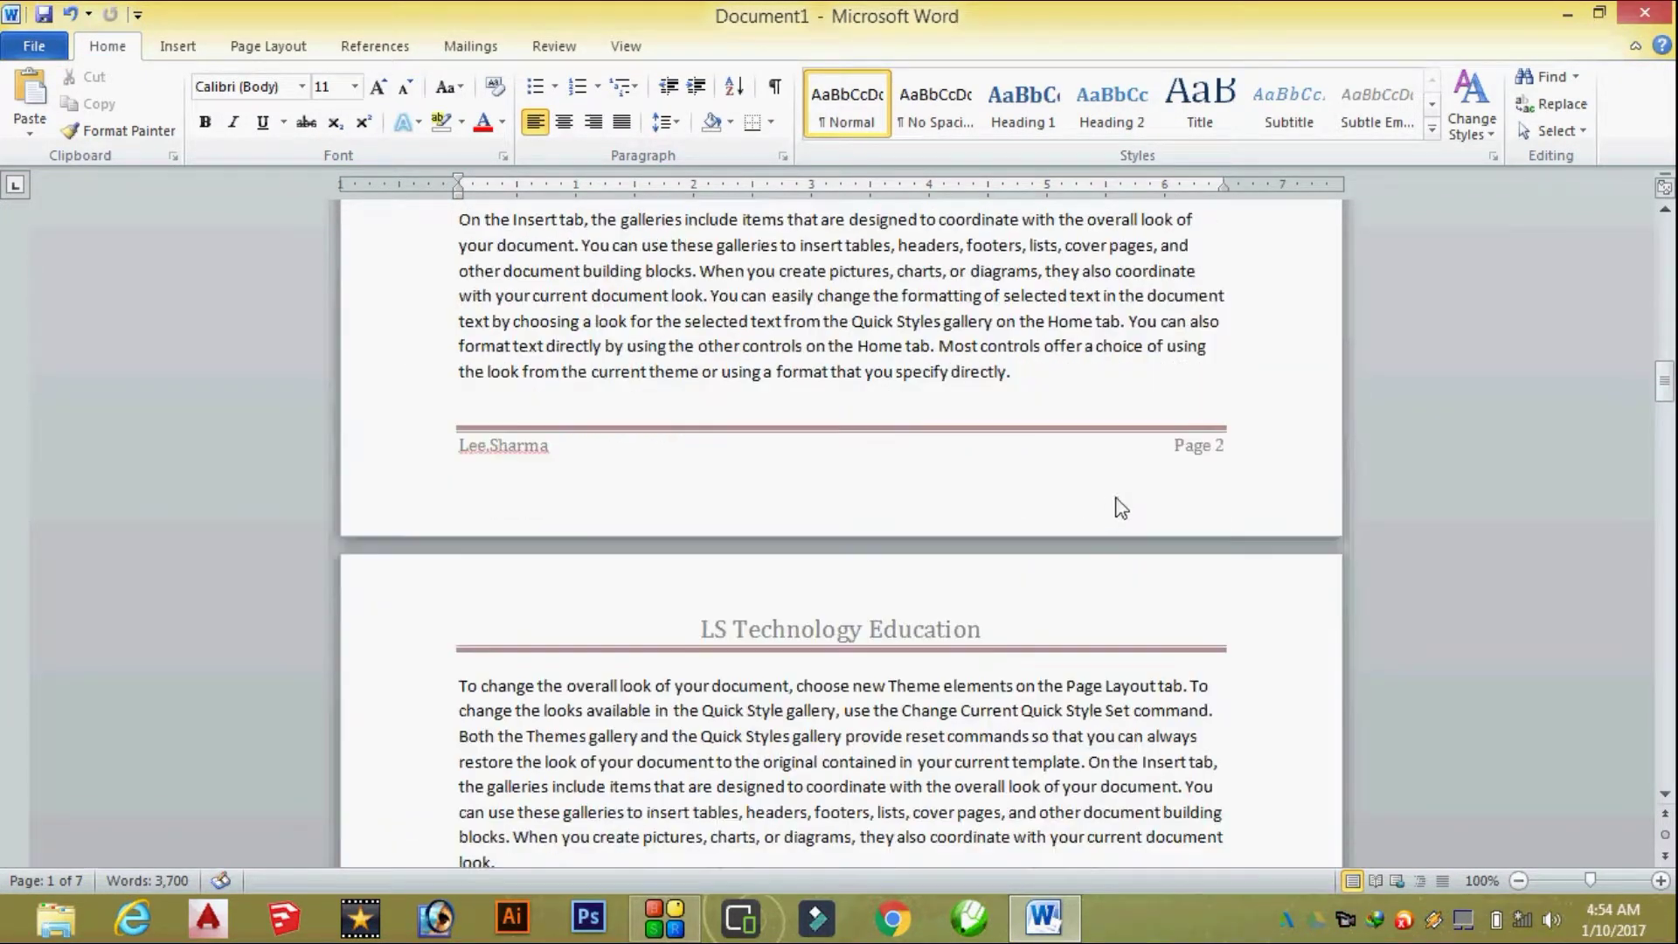
{"action": "scroll", "coordinate": [1171, 472], "scroll_direction": "down", "scroll_amount": 2}
{"action": "scroll", "coordinate": [1188, 464], "scroll_direction": "down", "scroll_amount": 4}
{"action": "scroll", "coordinate": [1190, 525], "scroll_direction": "down", "scroll_amount": 3}
{"action": "scroll", "coordinate": [1175, 593], "scroll_direction": "down", "scroll_amount": 2}
{"action": "scroll", "coordinate": [1166, 595], "scroll_direction": "down", "scroll_amount": 3}
{"action": "scroll", "coordinate": [1167, 593], "scroll_direction": "down", "scroll_amount": 3}
{"action": "scroll", "coordinate": [1169, 585], "scroll_direction": "down", "scroll_amount": 4}
{"action": "scroll", "coordinate": [1172, 590], "scroll_direction": "down", "scroll_amount": 4}
{"action": "scroll", "coordinate": [1171, 590], "scroll_direction": "up", "scroll_amount": 4}
{"action": "scroll", "coordinate": [1172, 594], "scroll_direction": "up", "scroll_amount": 3}
{"action": "scroll", "coordinate": [1173, 598], "scroll_direction": "up", "scroll_amount": 3}
{"action": "scroll", "coordinate": [1173, 603], "scroll_direction": "up", "scroll_amount": 3}
{"action": "scroll", "coordinate": [1172, 603], "scroll_direction": "up", "scroll_amount": 5}
{"action": "scroll", "coordinate": [1173, 601], "scroll_direction": "up", "scroll_amount": 5}
{"action": "scroll", "coordinate": [1173, 600], "scroll_direction": "up", "scroll_amount": 5}
{"action": "scroll", "coordinate": [1173, 599], "scroll_direction": "up", "scroll_amount": 5}
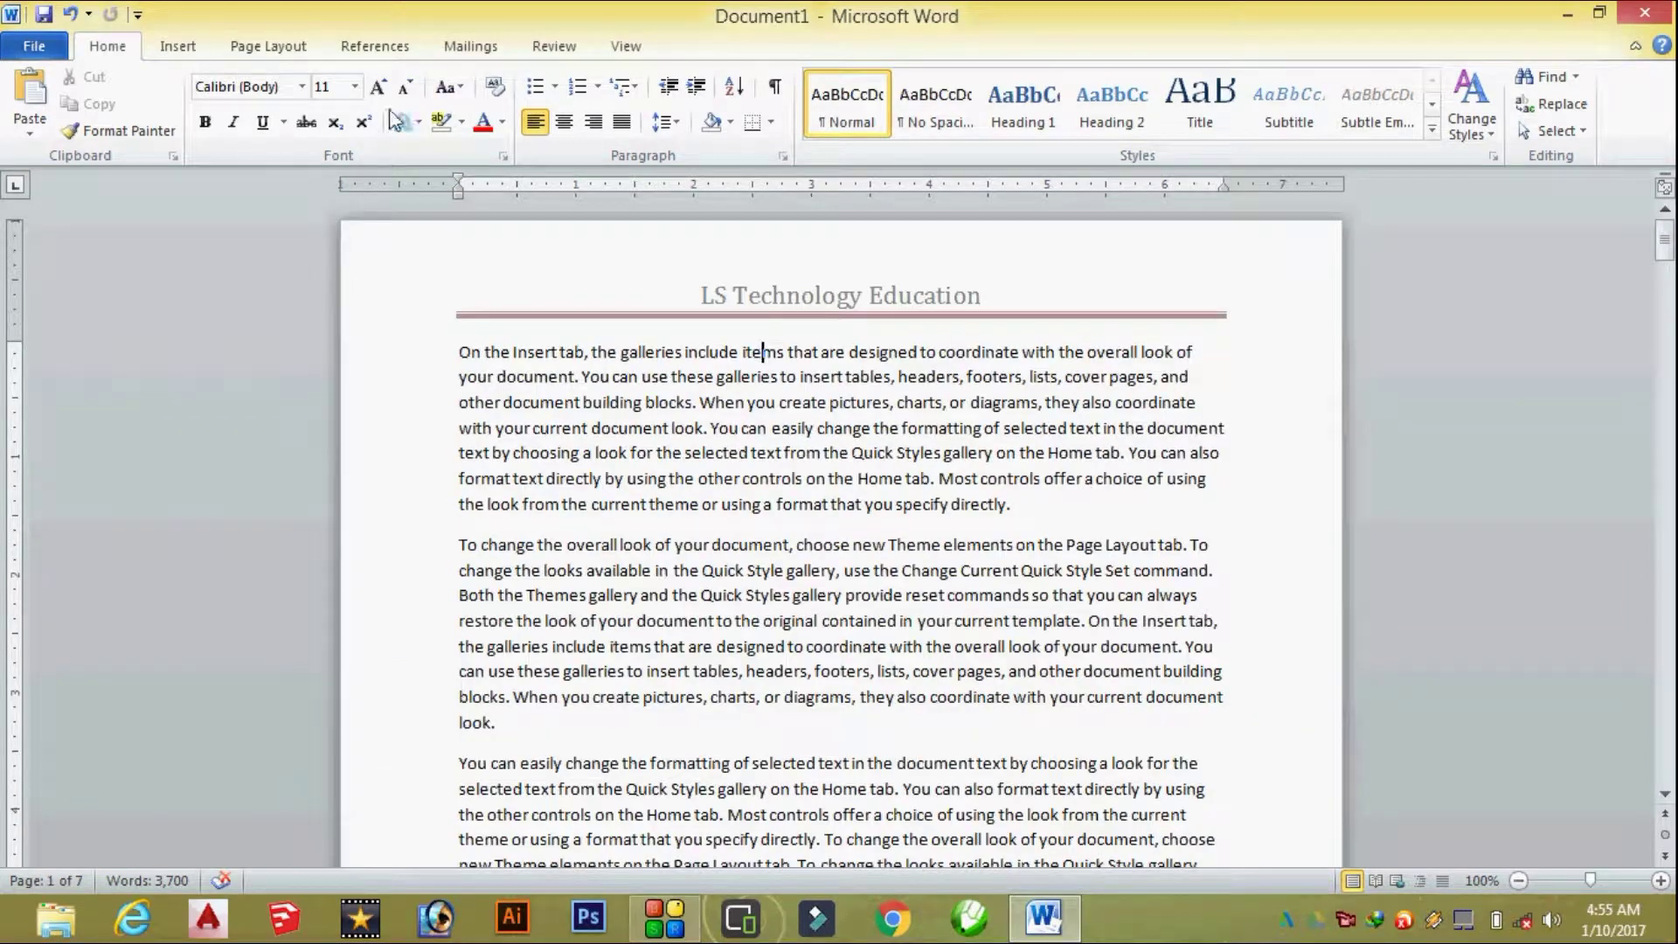
{"action": "left_click", "coordinate": [177, 46]}
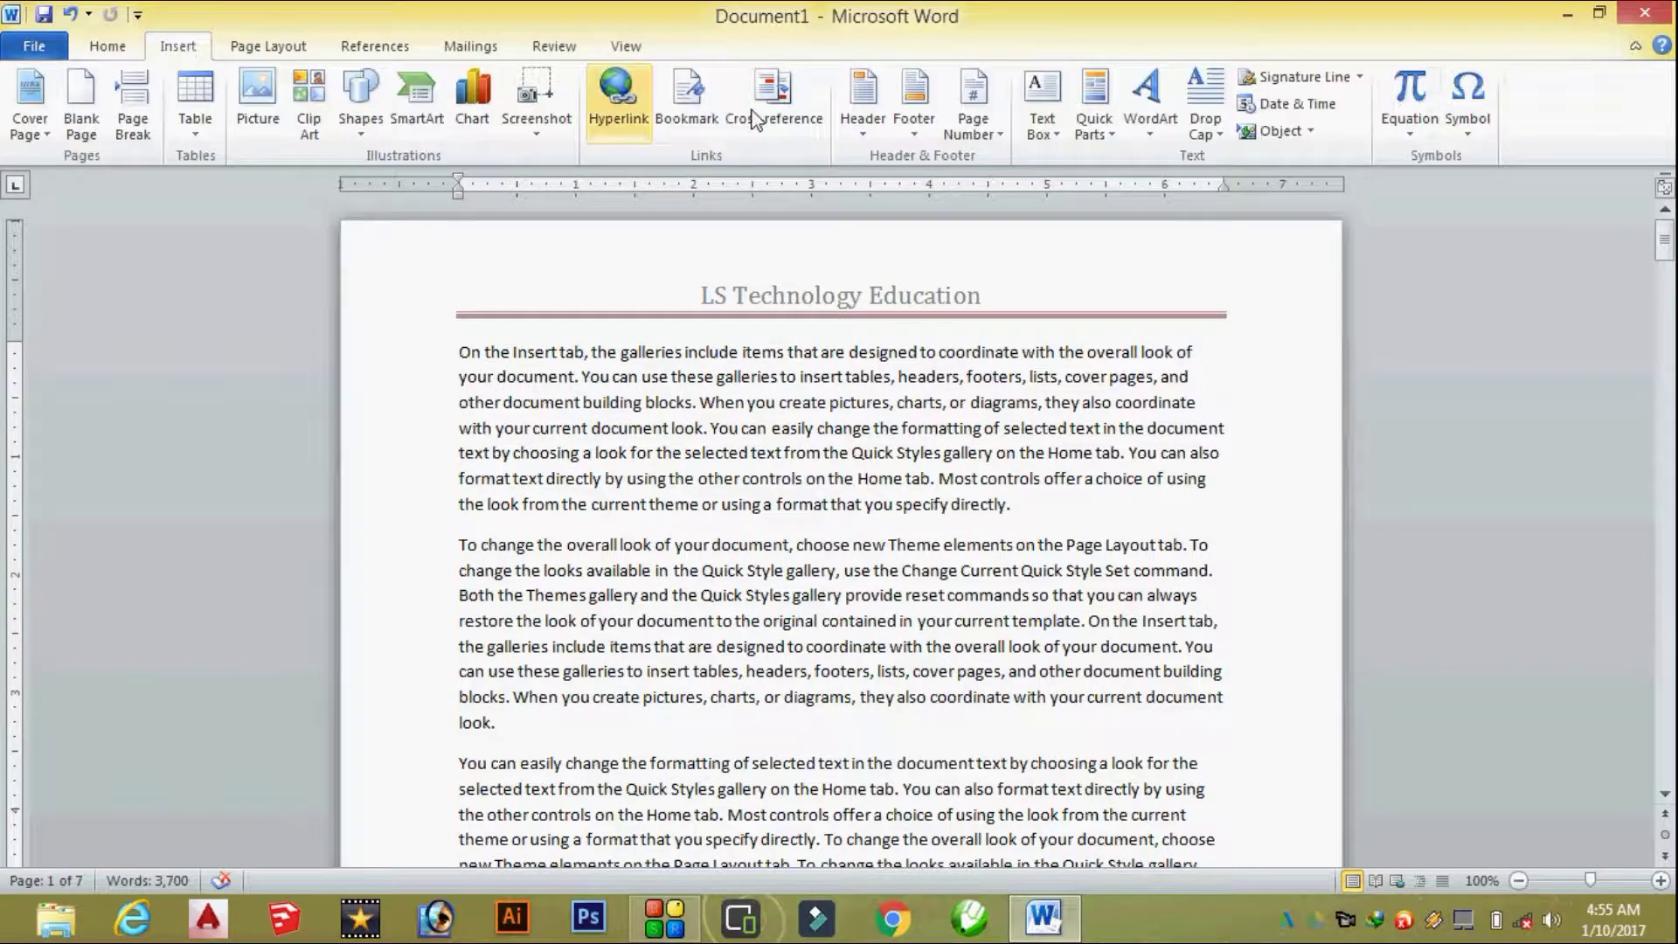
Step: Open the header for editing from the Header gallery, then close it again
{"action": "left_click", "coordinate": [868, 123]}
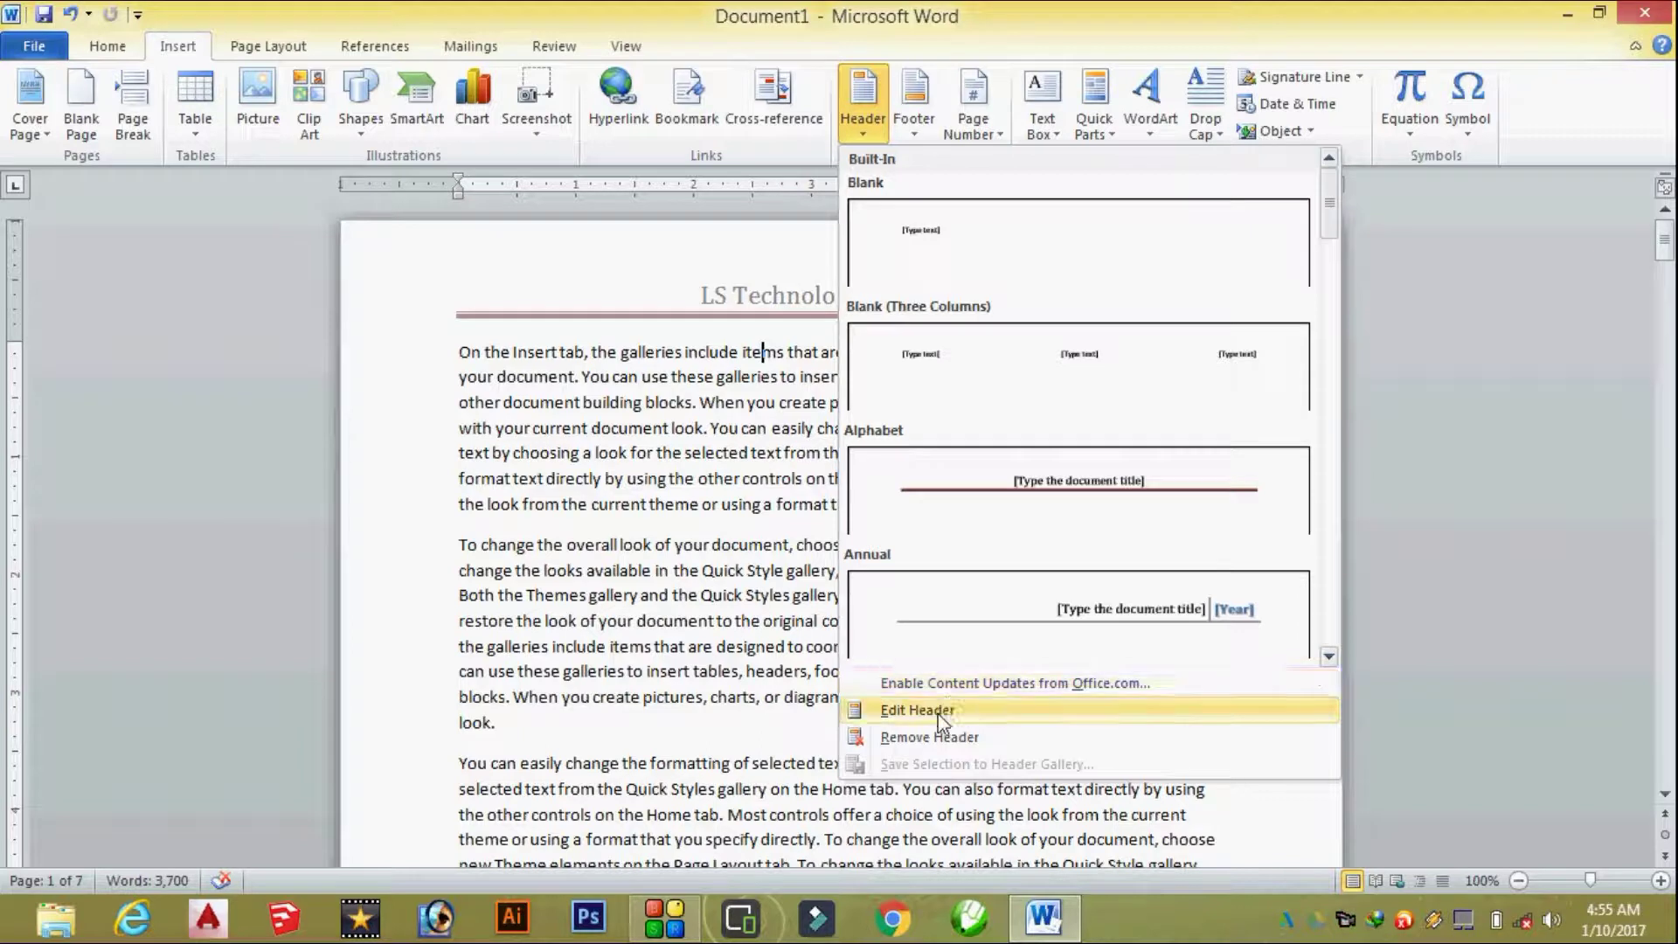
{"action": "left_click", "coordinate": [382, 385]}
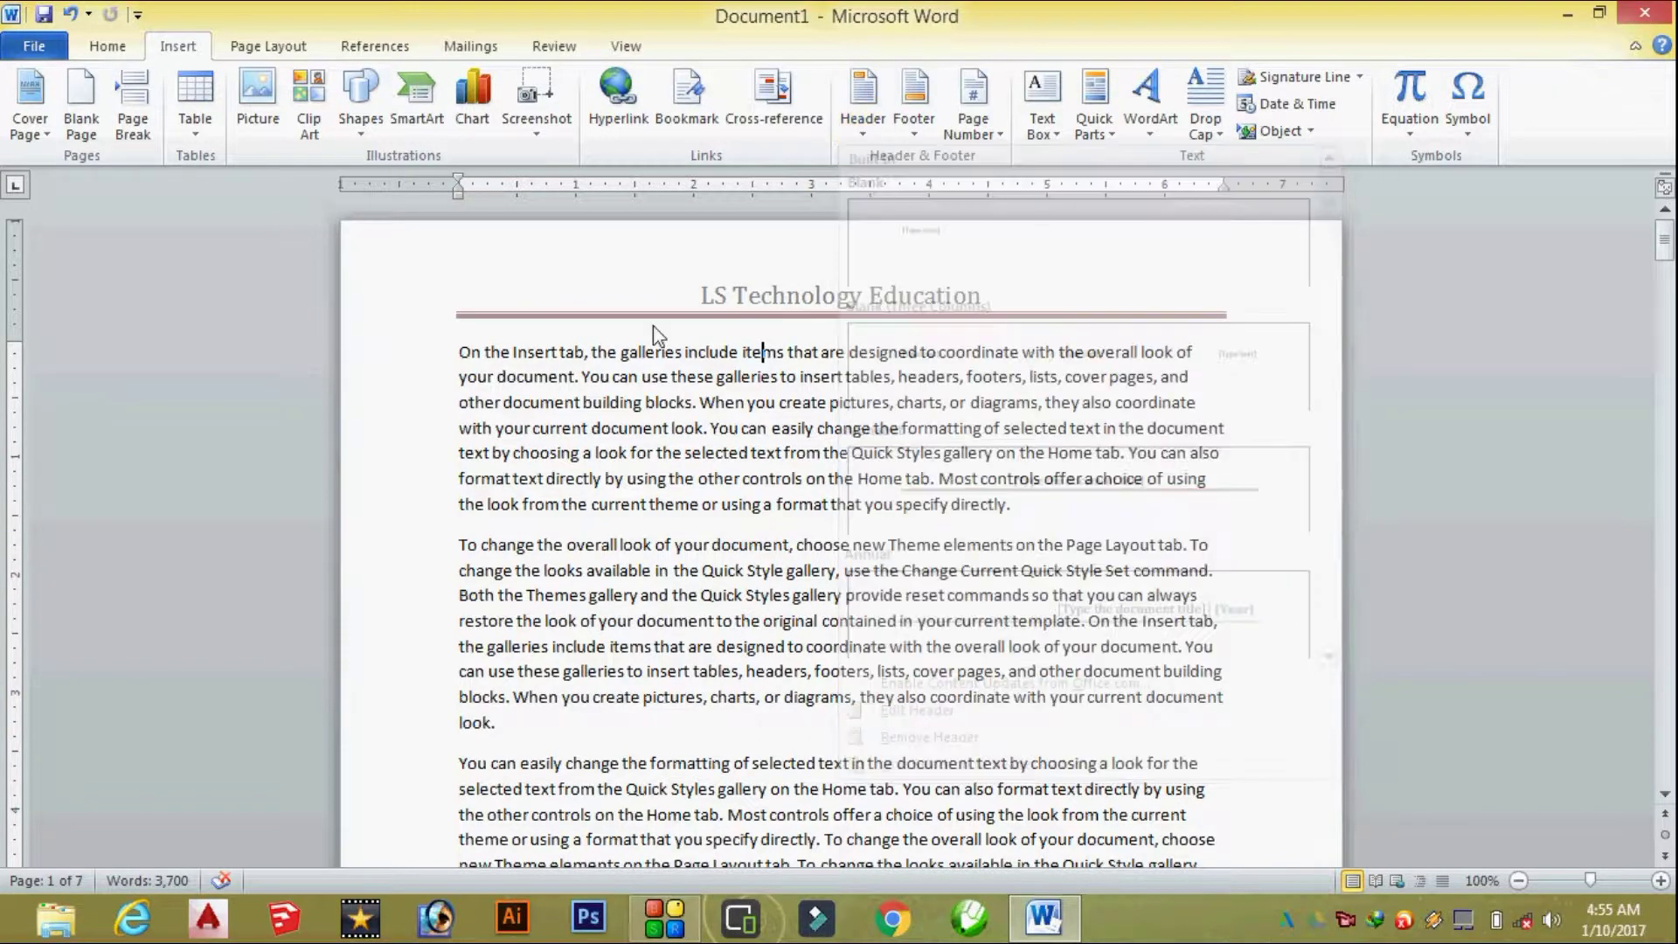
{"action": "double_click", "coordinate": [863, 297]}
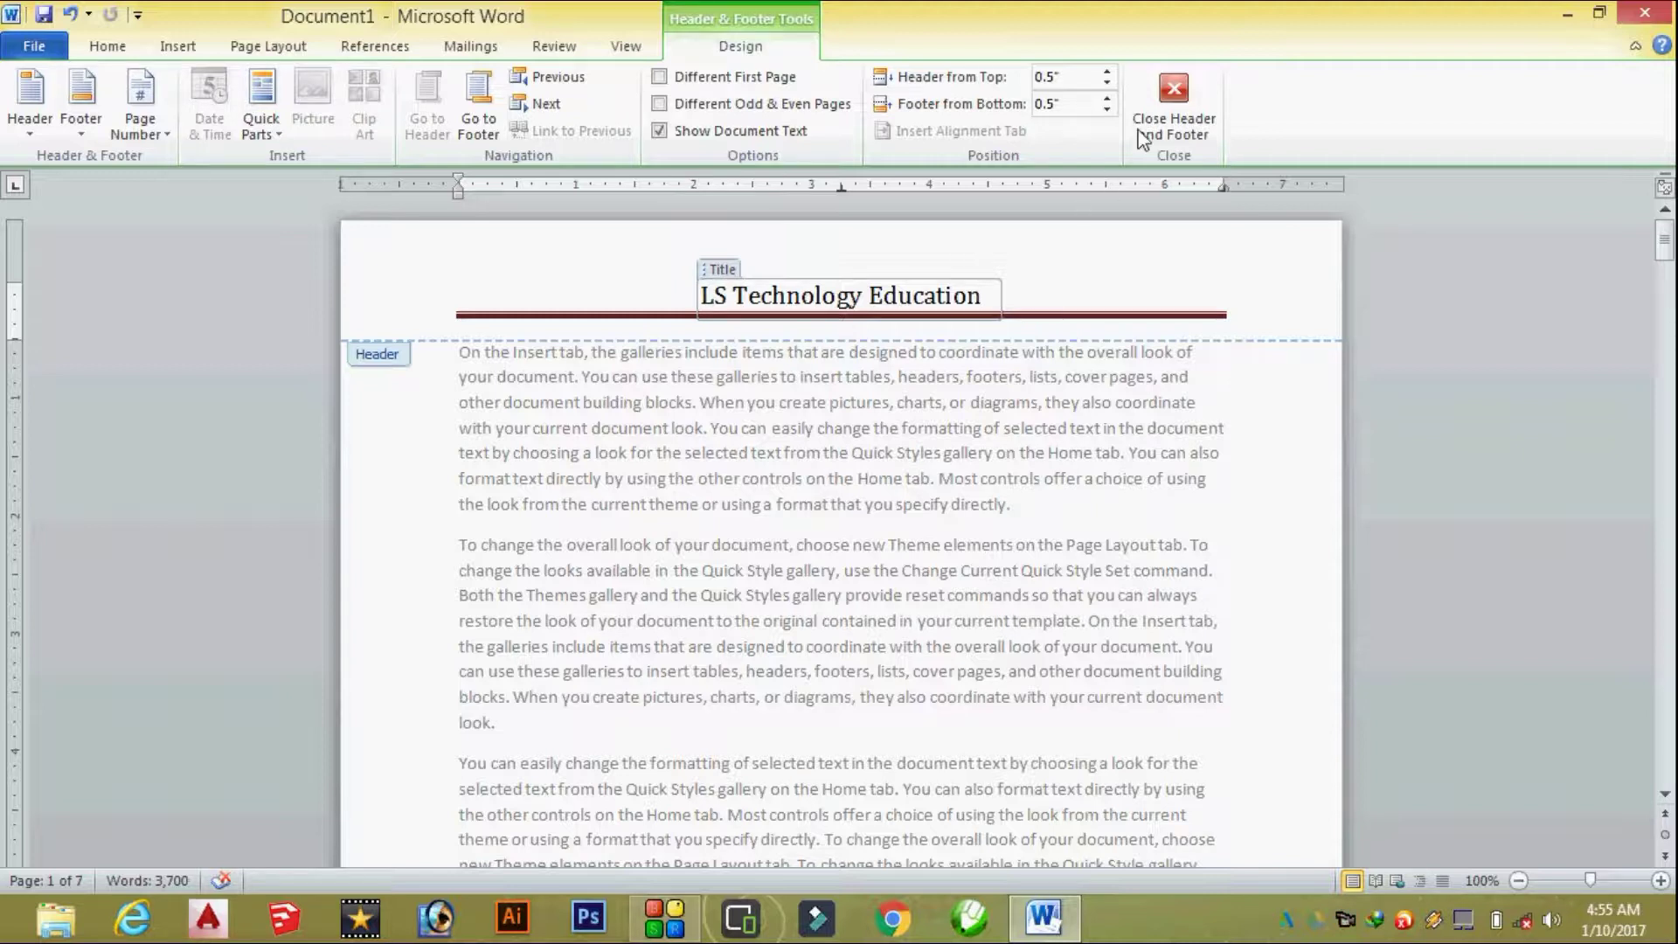
{"action": "left_click", "coordinate": [1162, 103]}
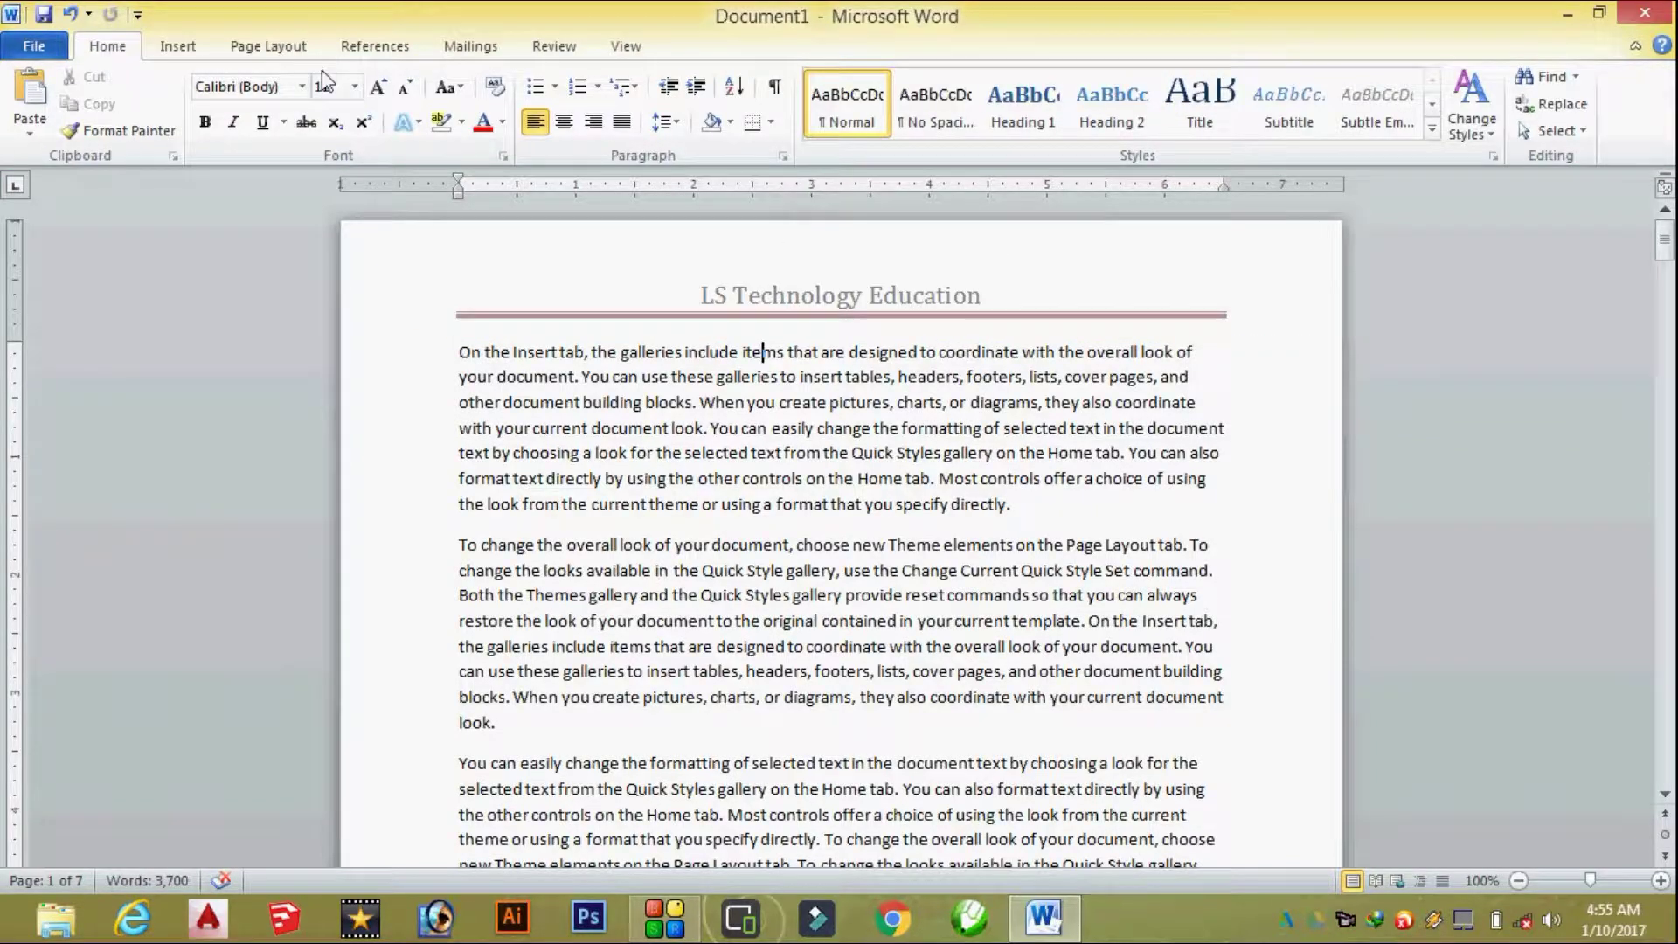
Step: Reopen header editing, scroll down to the footer, and return to the body text
{"action": "double_click", "coordinate": [830, 301]}
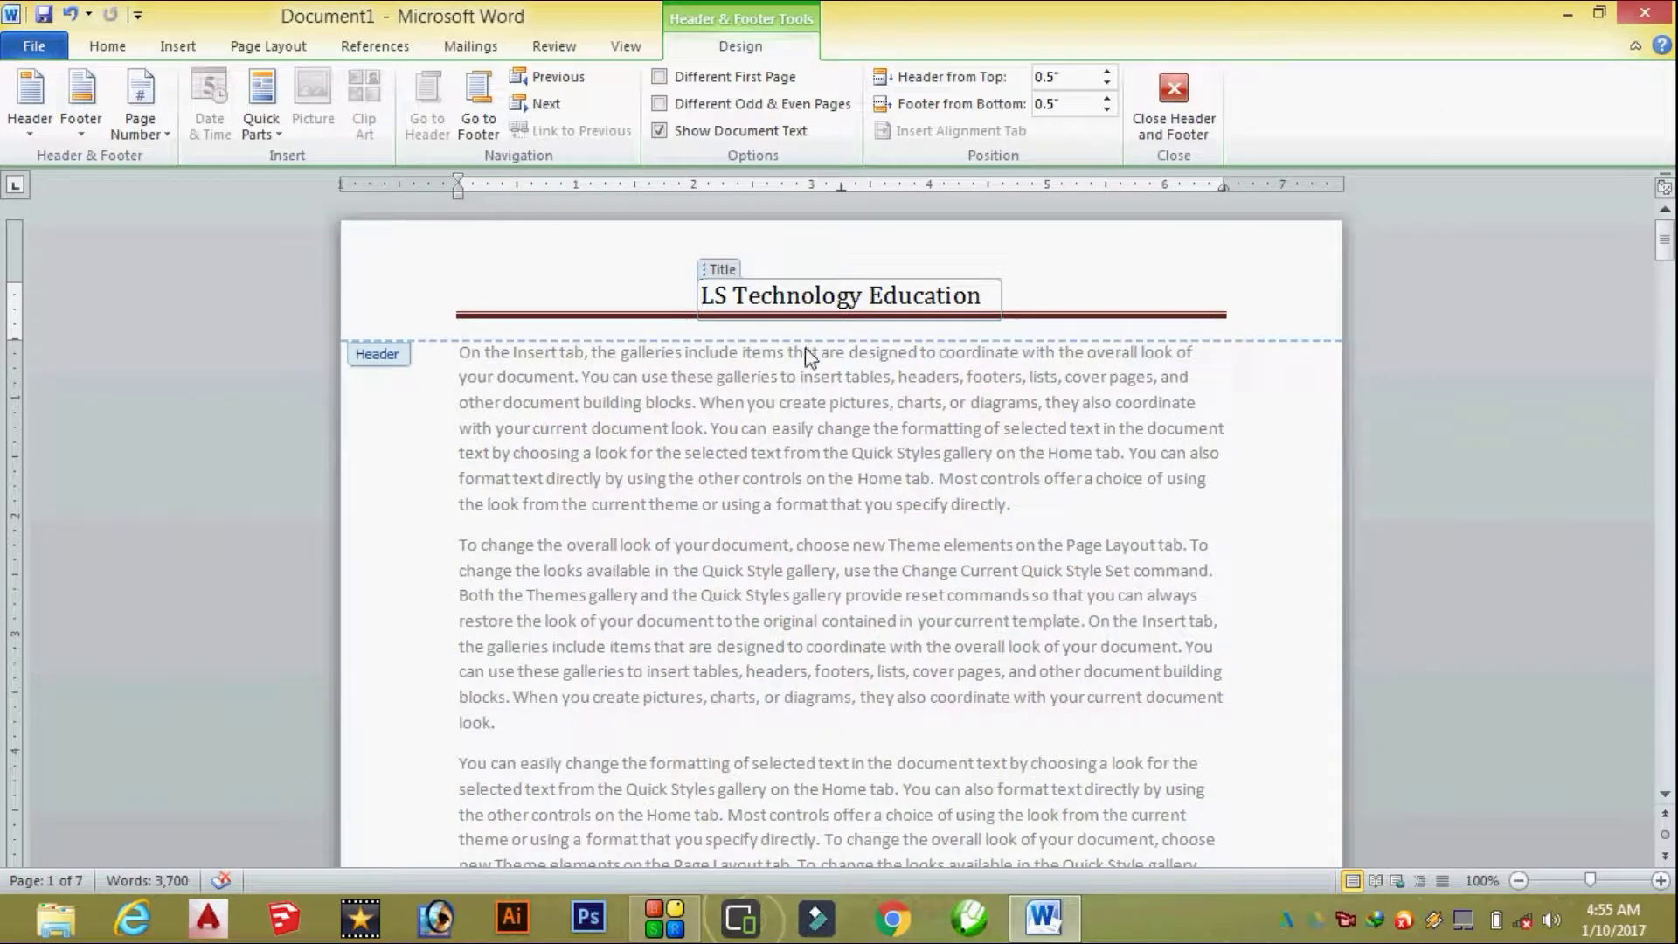
{"action": "scroll", "coordinate": [780, 450], "scroll_direction": "down", "scroll_amount": 2}
{"action": "scroll", "coordinate": [780, 450], "scroll_direction": "down", "scroll_amount": 6}
{"action": "scroll", "coordinate": [780, 463], "scroll_direction": "down", "scroll_amount": 6}
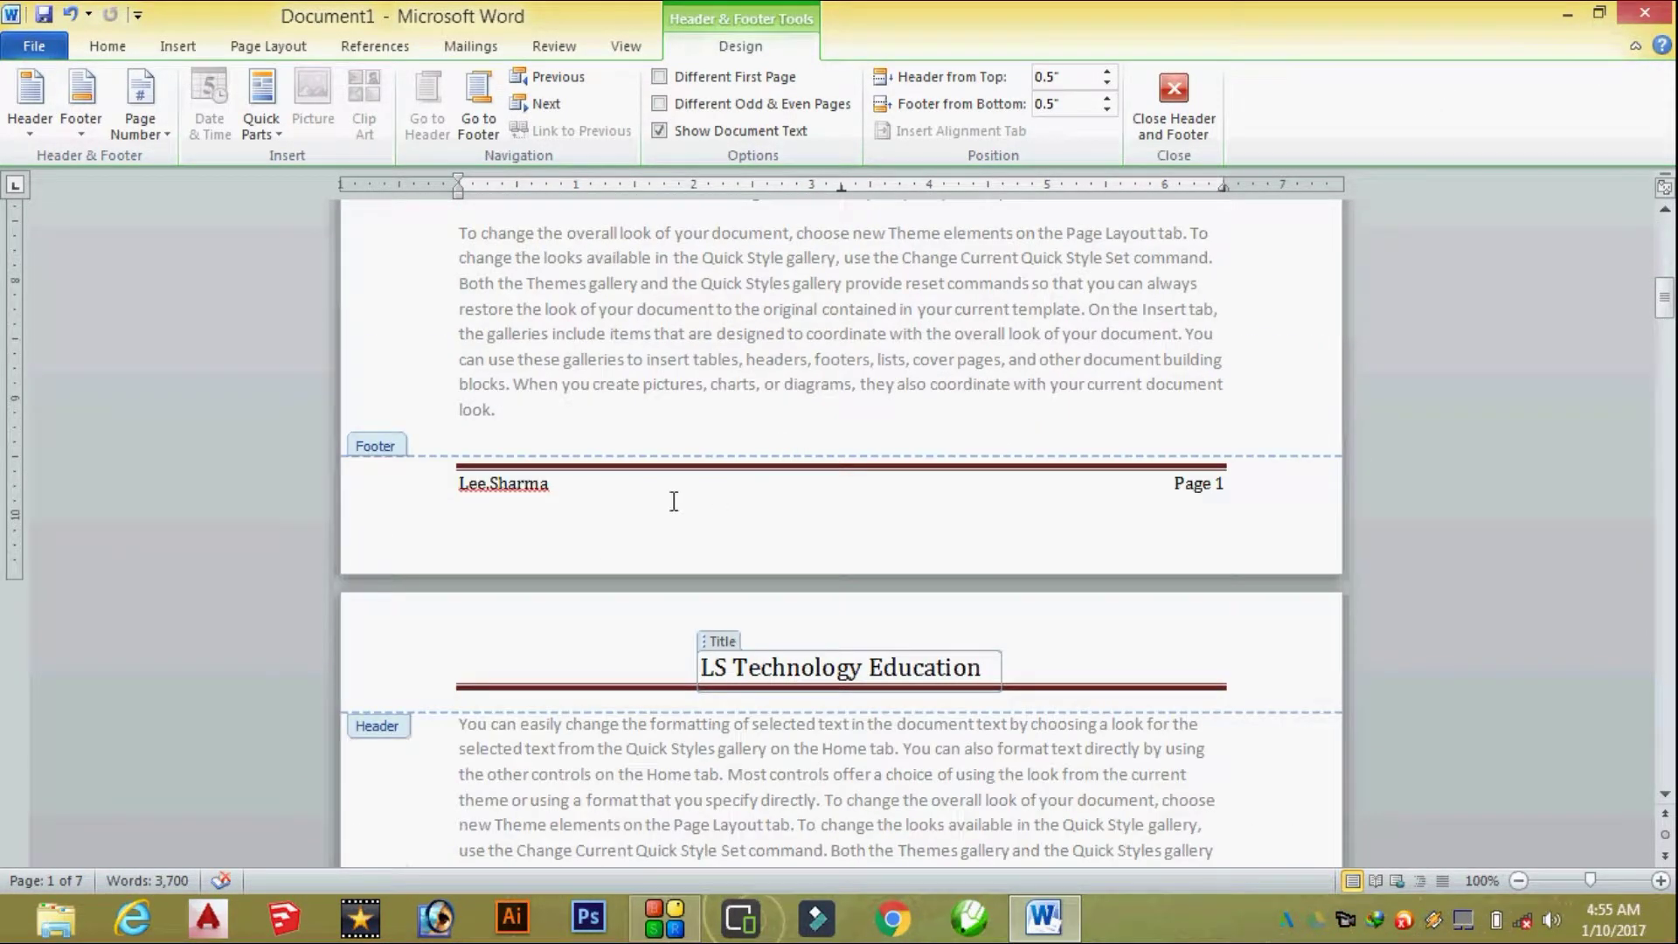
{"action": "double_click", "coordinate": [632, 377]}
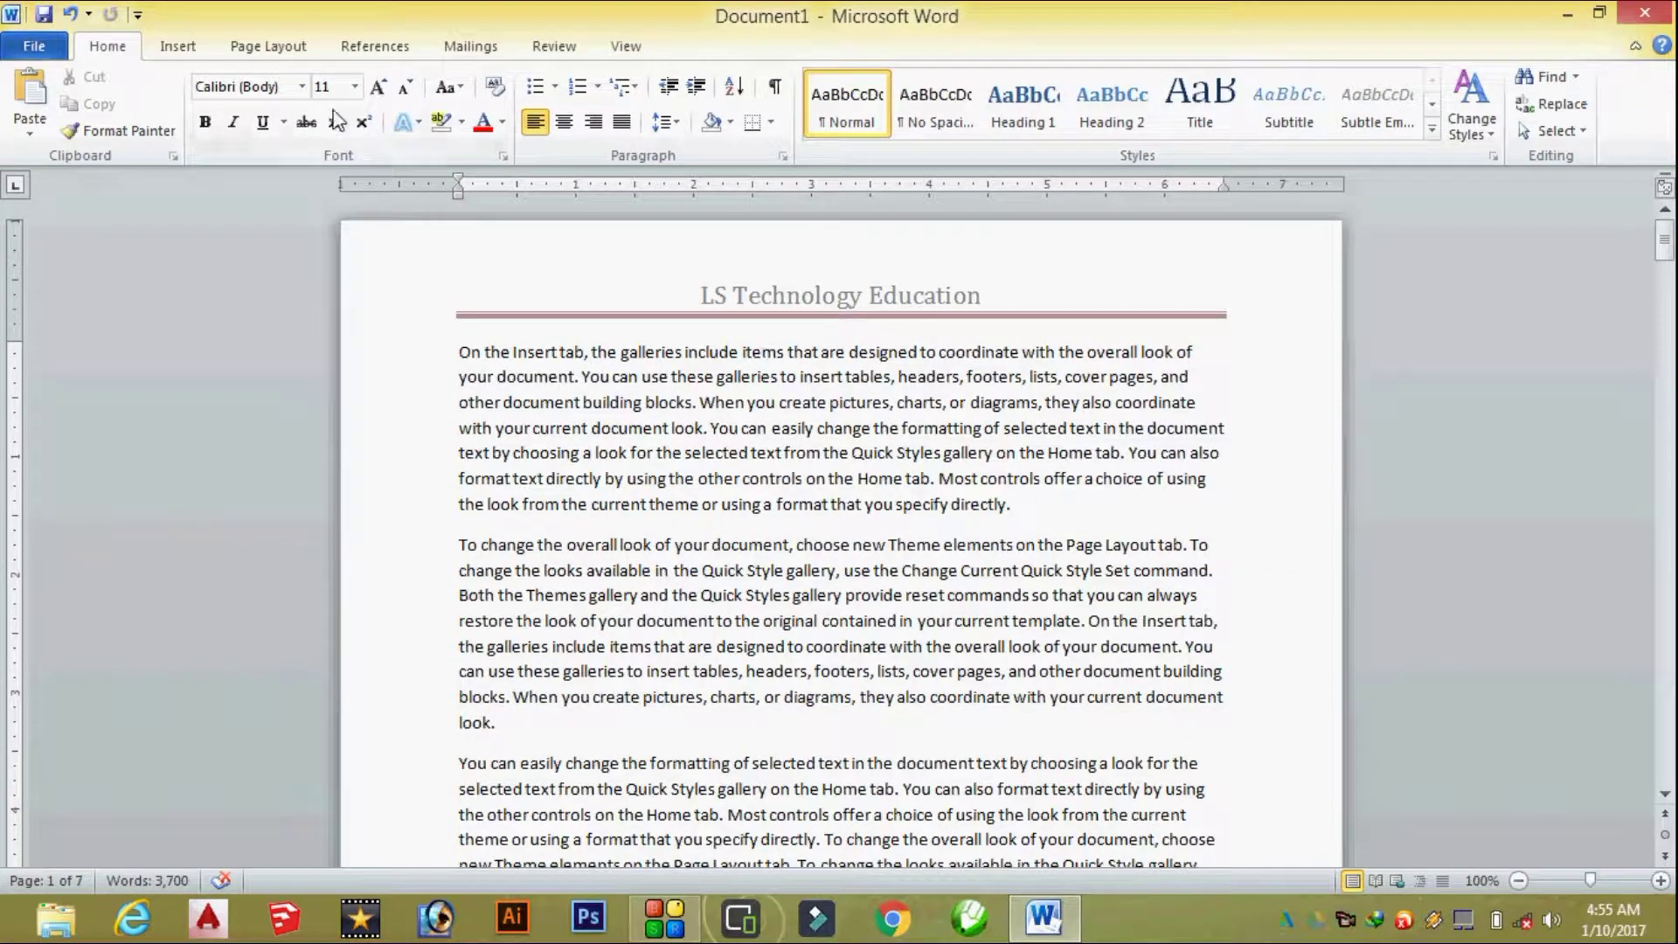
{"action": "left_click", "coordinate": [177, 46]}
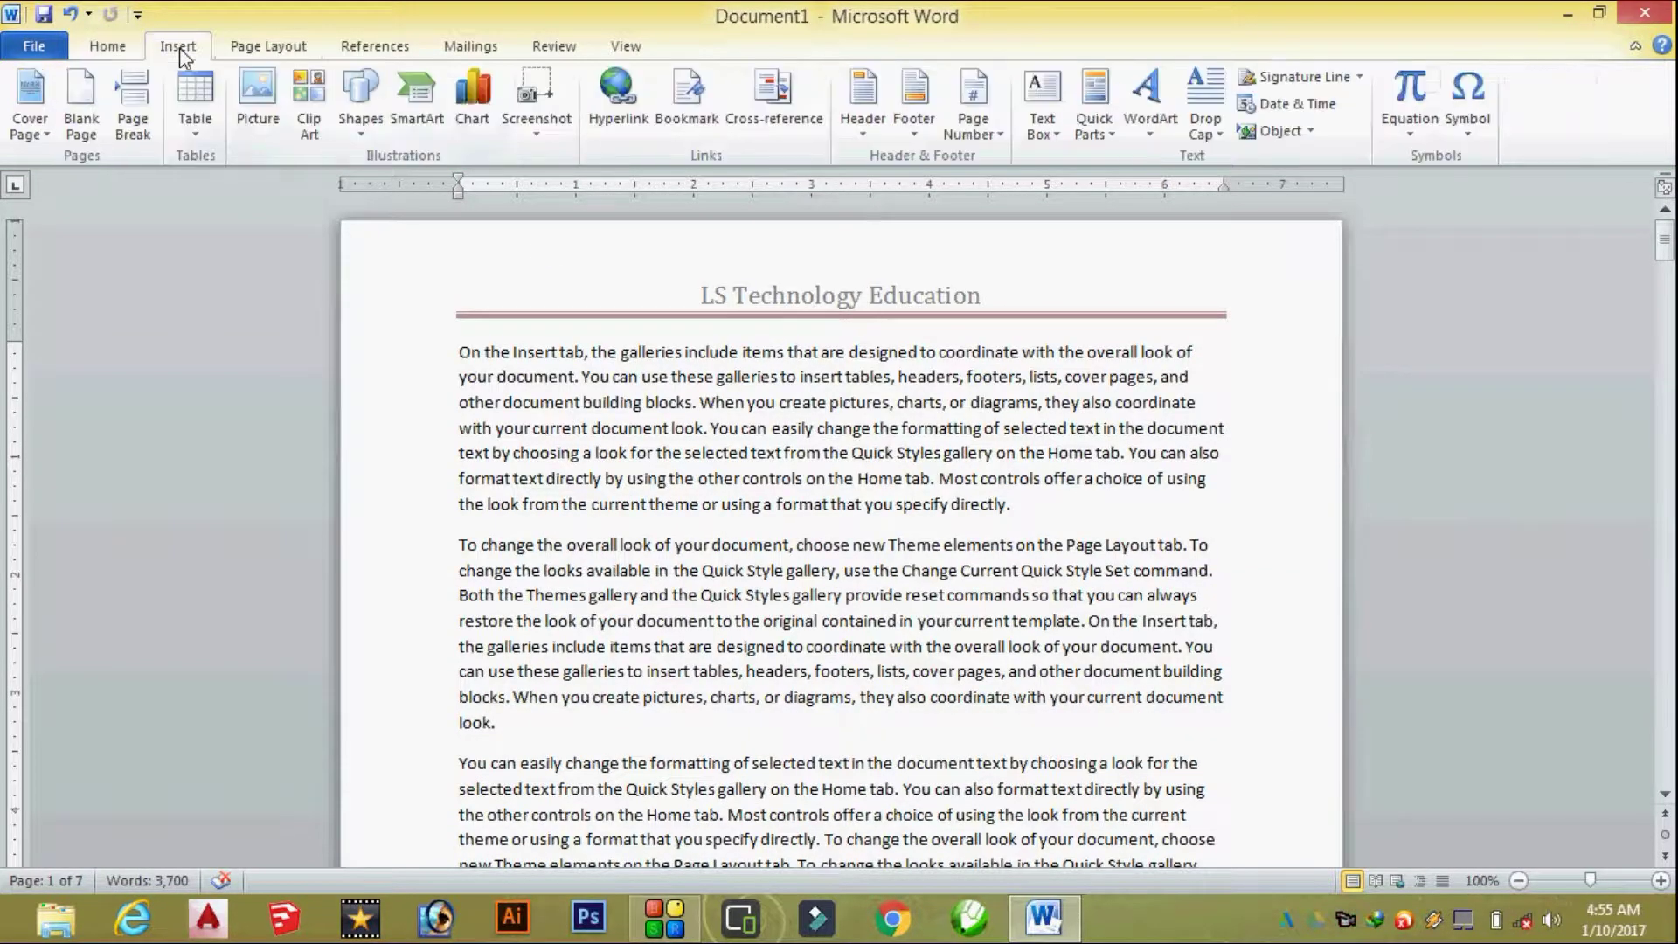
{"action": "left_click", "coordinate": [863, 96]}
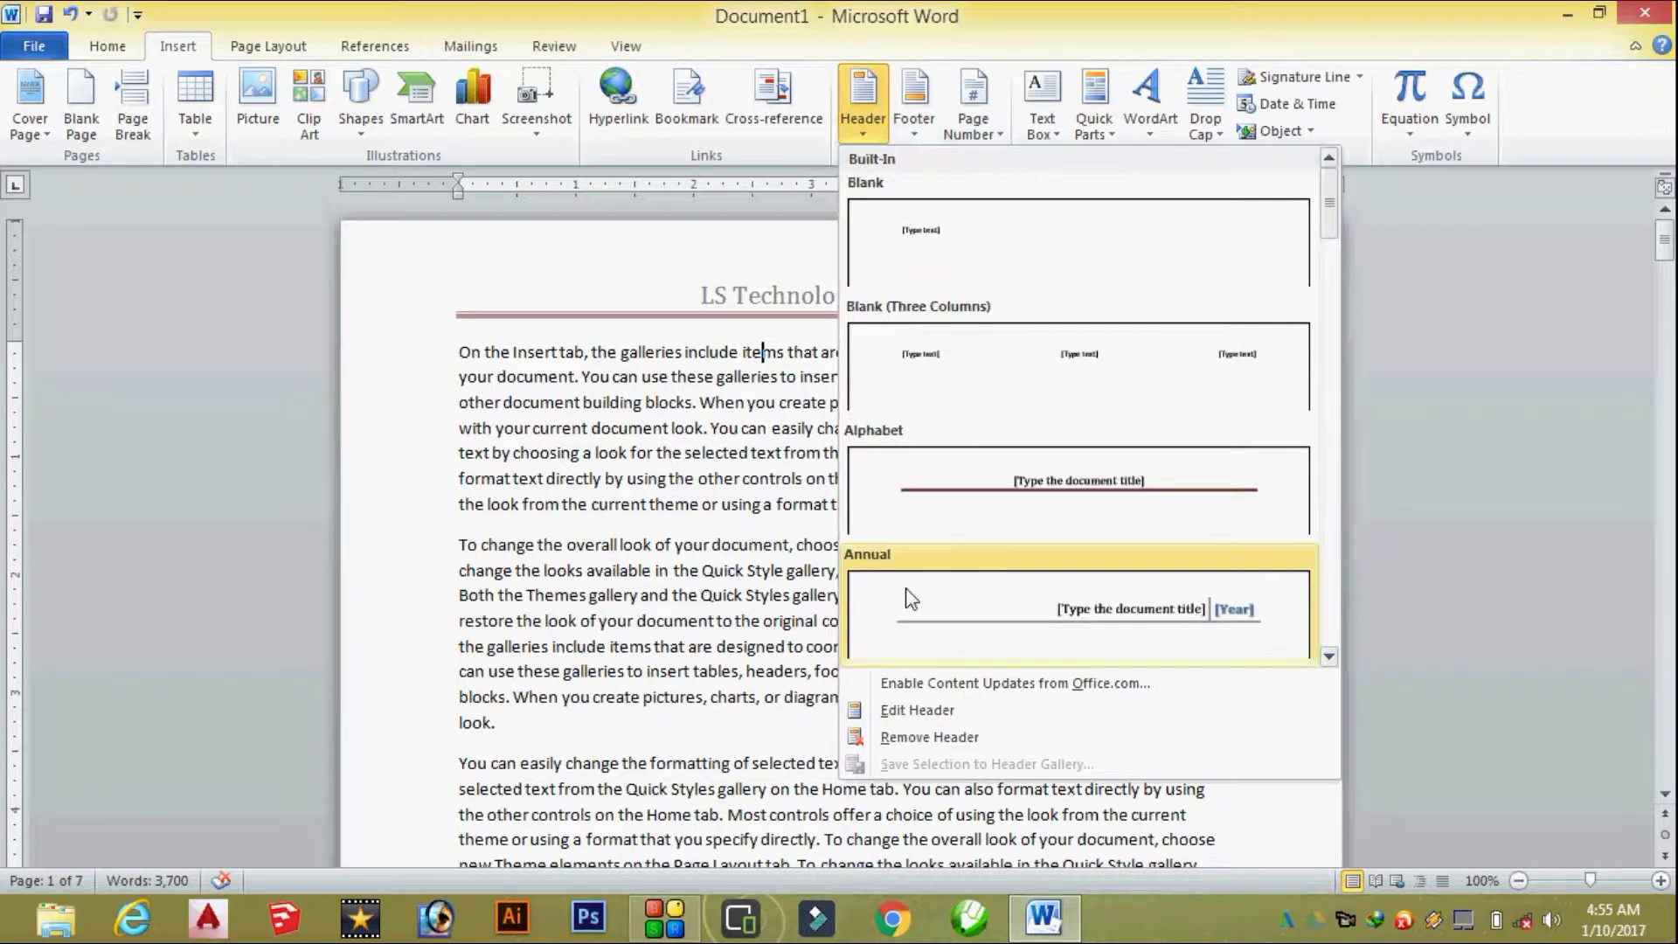
Step: Remove the LS Technology Education header and the author footer from the document
{"action": "left_click", "coordinate": [938, 745]}
{"action": "scroll", "coordinate": [785, 597], "scroll_direction": "down", "scroll_amount": 5}
{"action": "scroll", "coordinate": [786, 597], "scroll_direction": "down", "scroll_amount": 5}
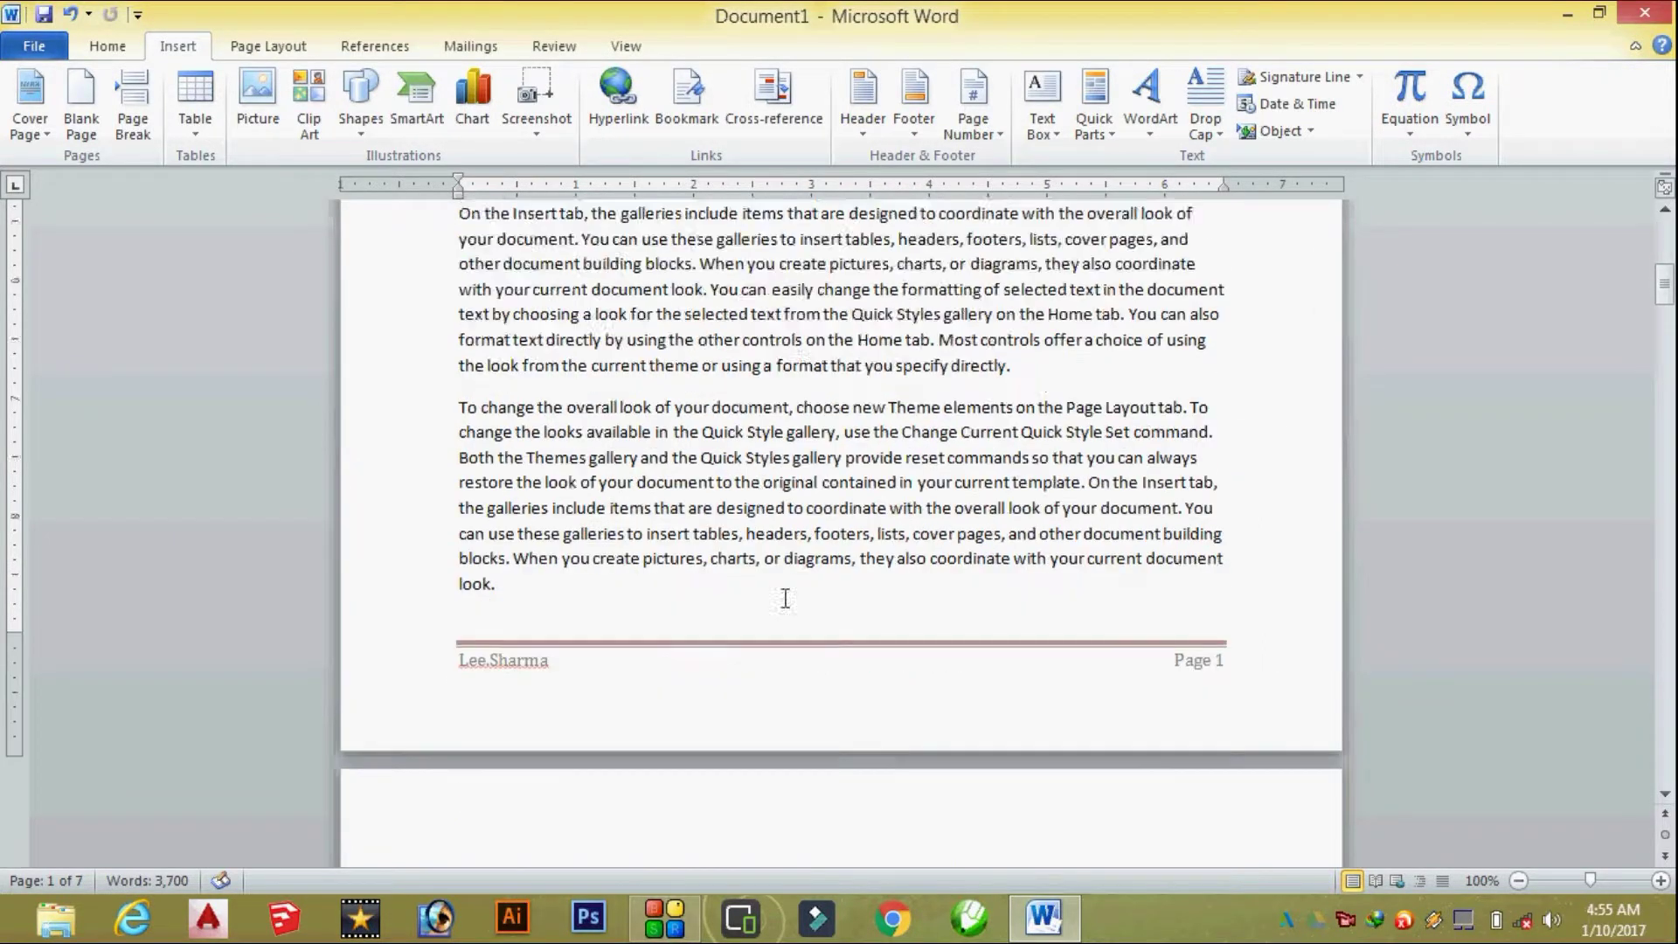
{"action": "scroll", "coordinate": [693, 571], "scroll_direction": "down", "scroll_amount": 1}
{"action": "left_click", "coordinate": [918, 129]}
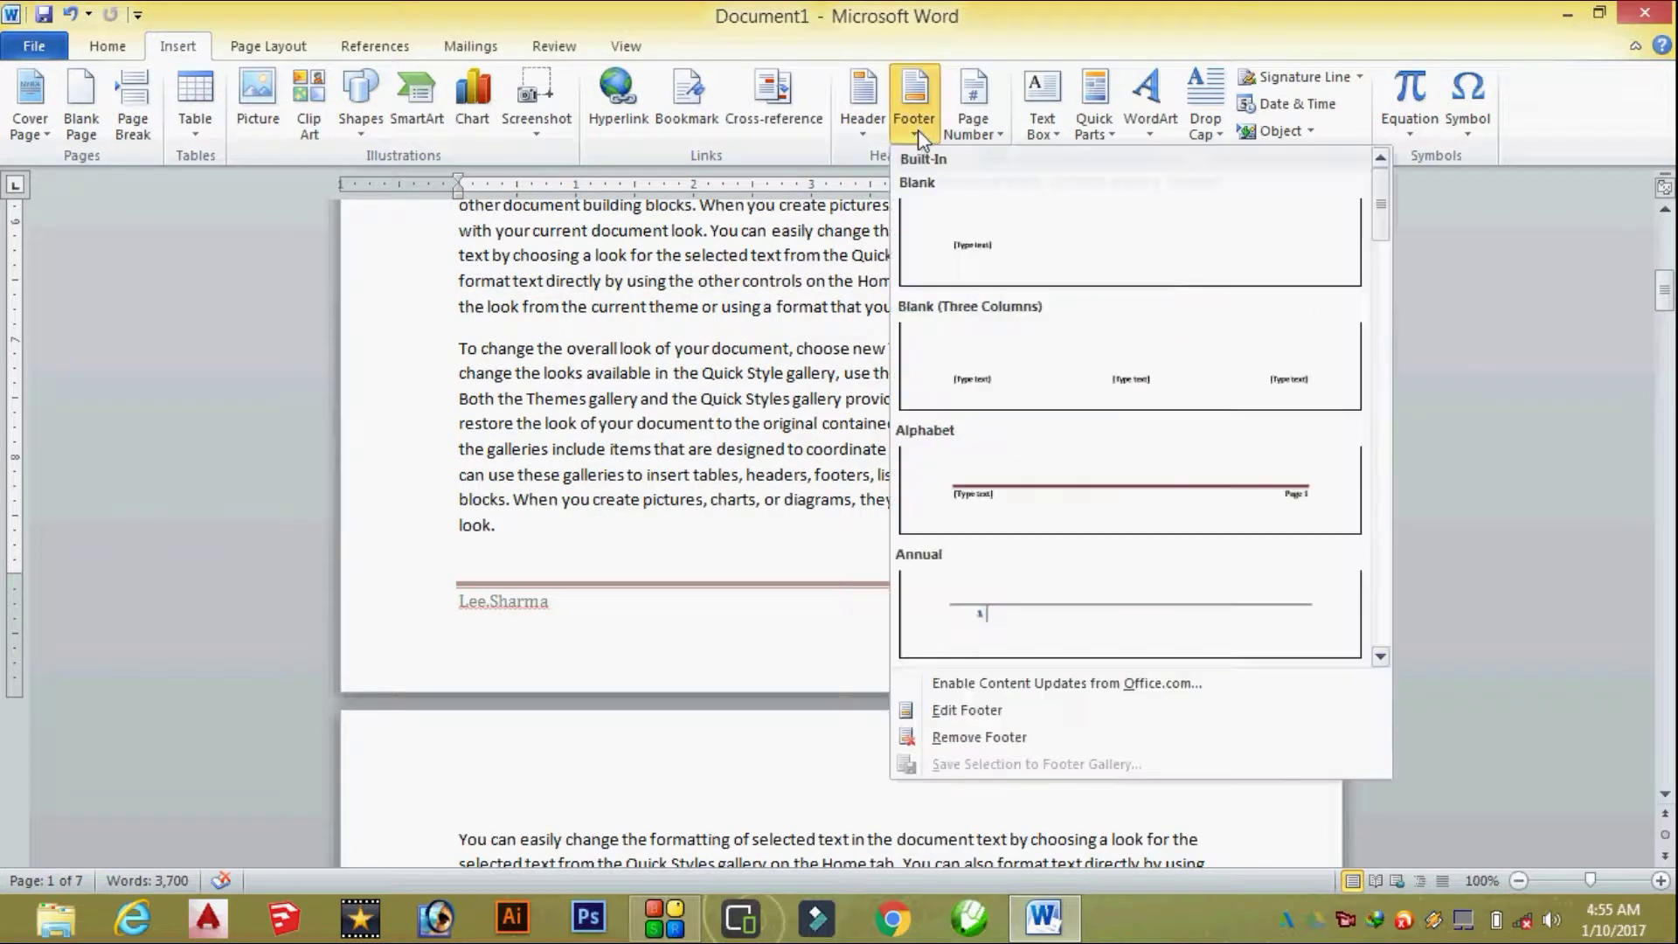
{"action": "left_click", "coordinate": [989, 739]}
{"action": "scroll", "coordinate": [780, 552], "scroll_direction": "up", "scroll_amount": 3}
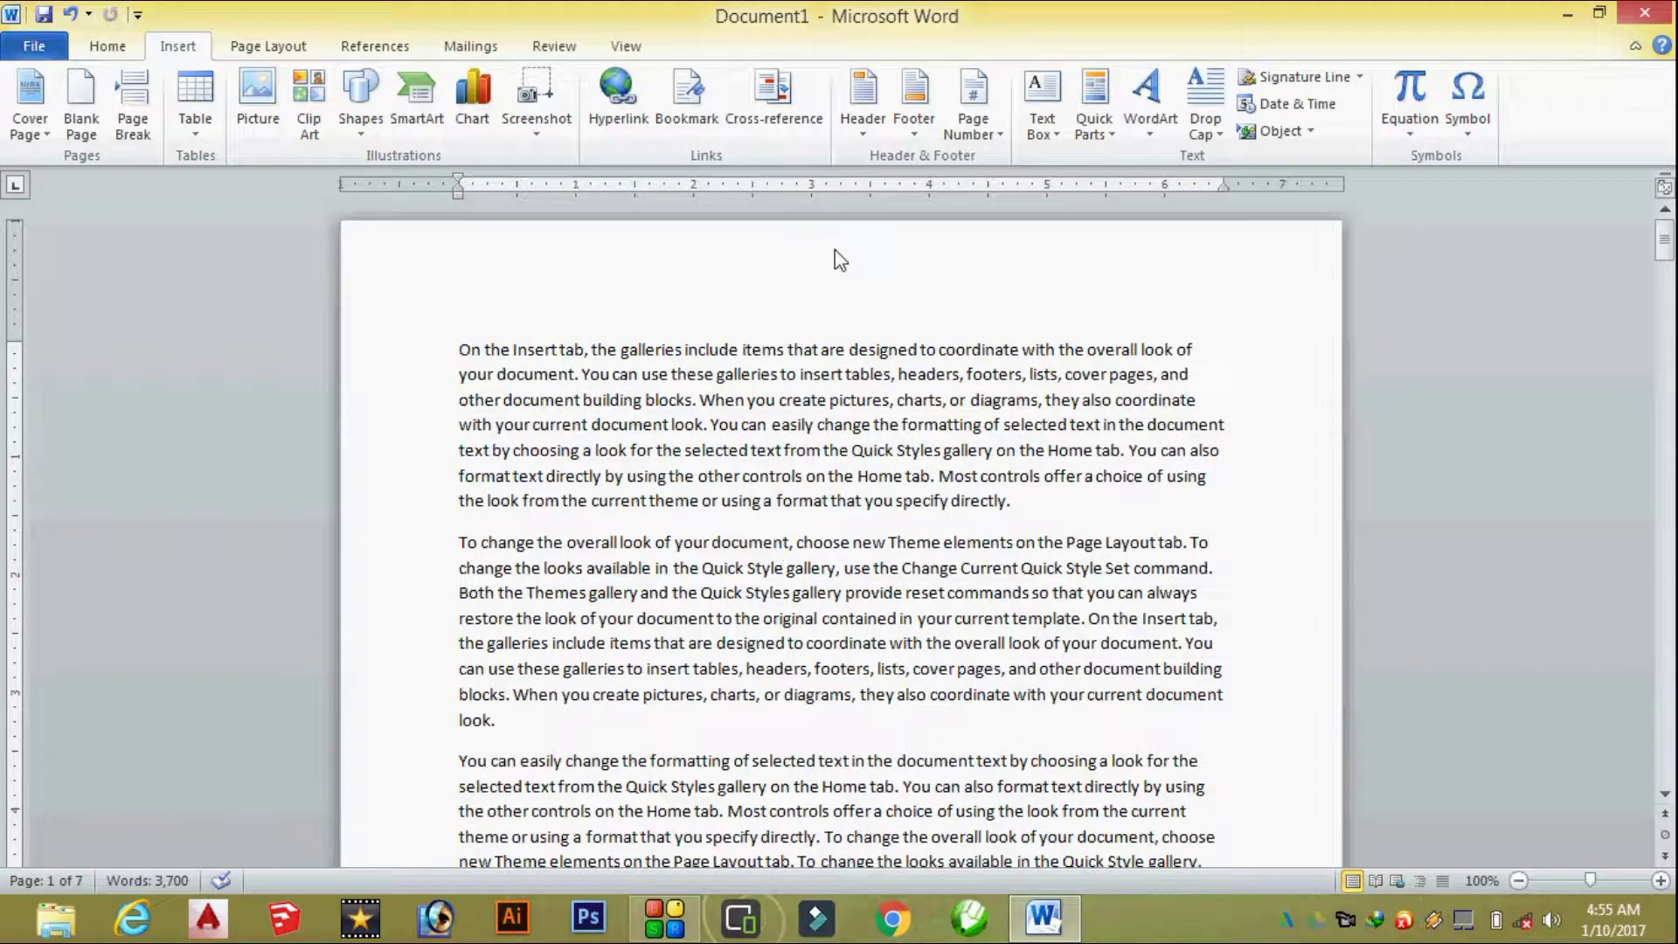
Step: Browse the Page Number options while scrolling through the document
{"action": "left_click", "coordinate": [981, 89]}
{"action": "scroll", "coordinate": [554, 404], "scroll_direction": "down", "scroll_amount": 5}
{"action": "scroll", "coordinate": [655, 400], "scroll_direction": "down", "scroll_amount": 5}
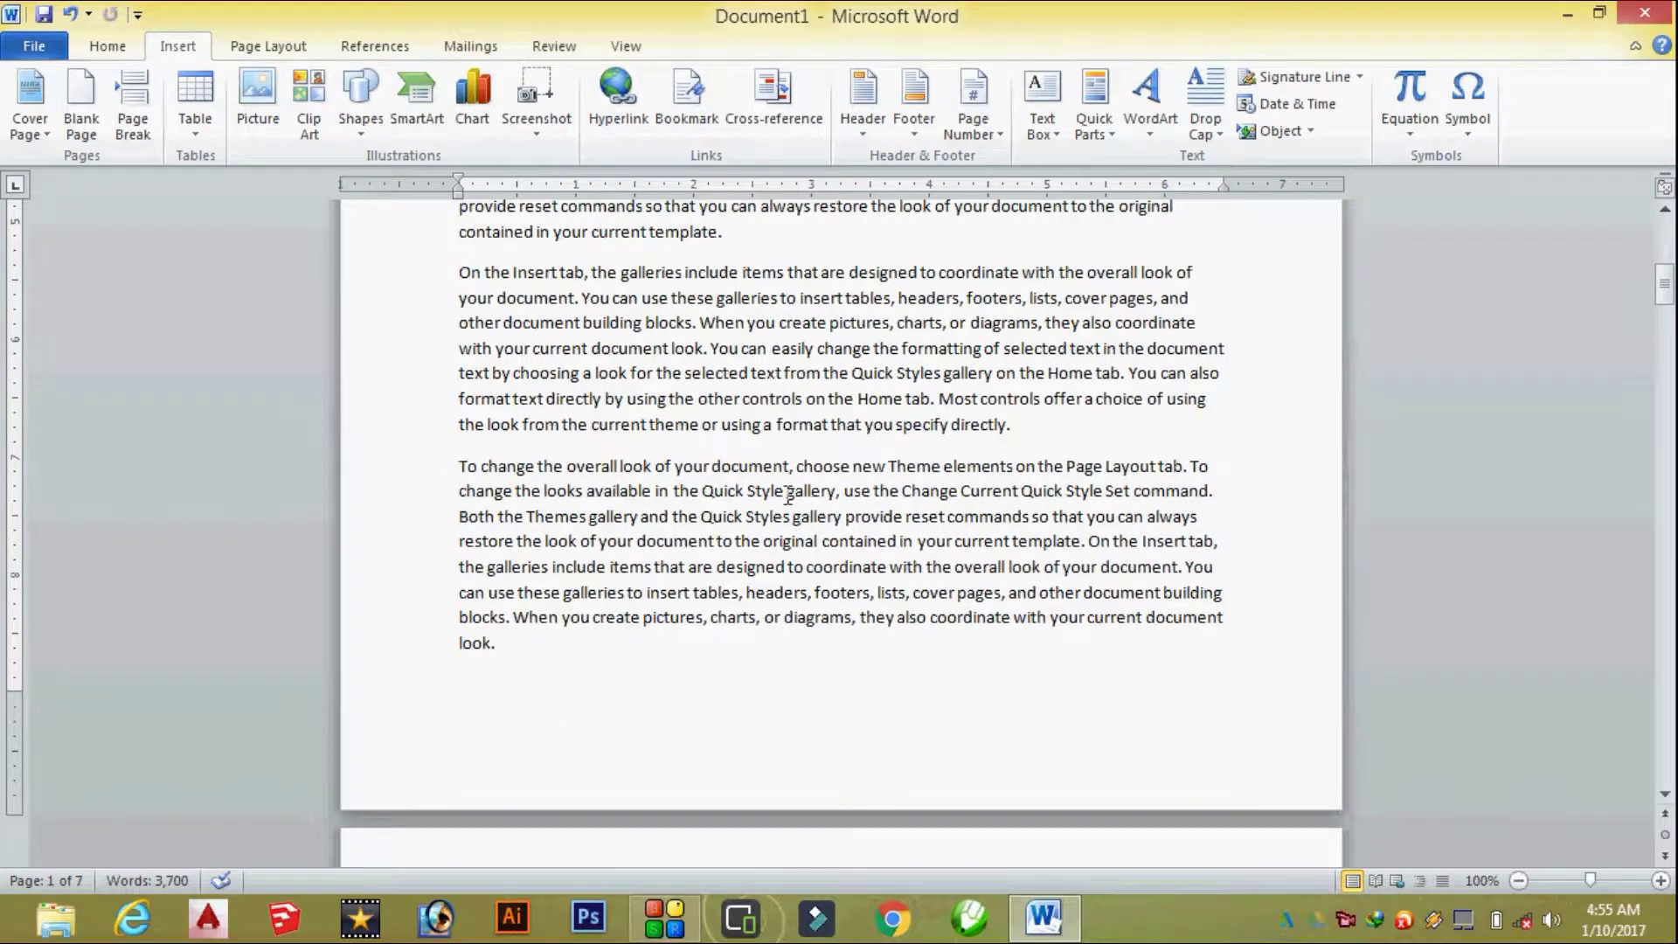
{"action": "scroll", "coordinate": [789, 494], "scroll_direction": "up", "scroll_amount": 5}
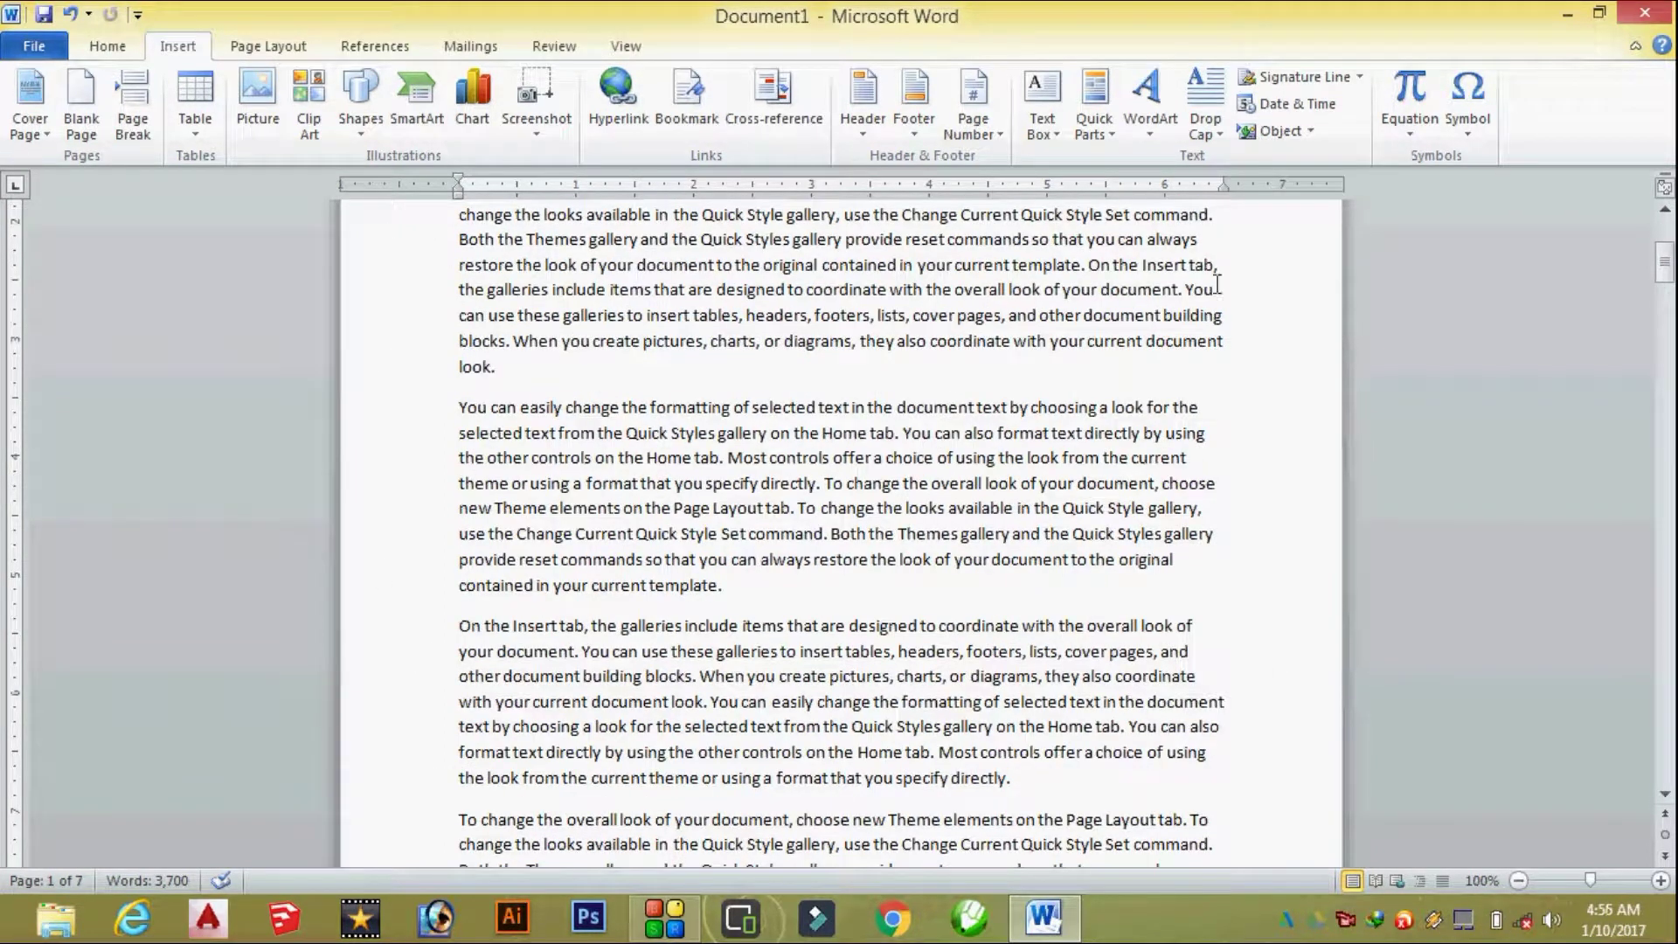
{"action": "scroll", "coordinate": [891, 444], "scroll_direction": "up", "scroll_amount": 3}
{"action": "scroll", "coordinate": [847, 457], "scroll_direction": "up", "scroll_amount": 2}
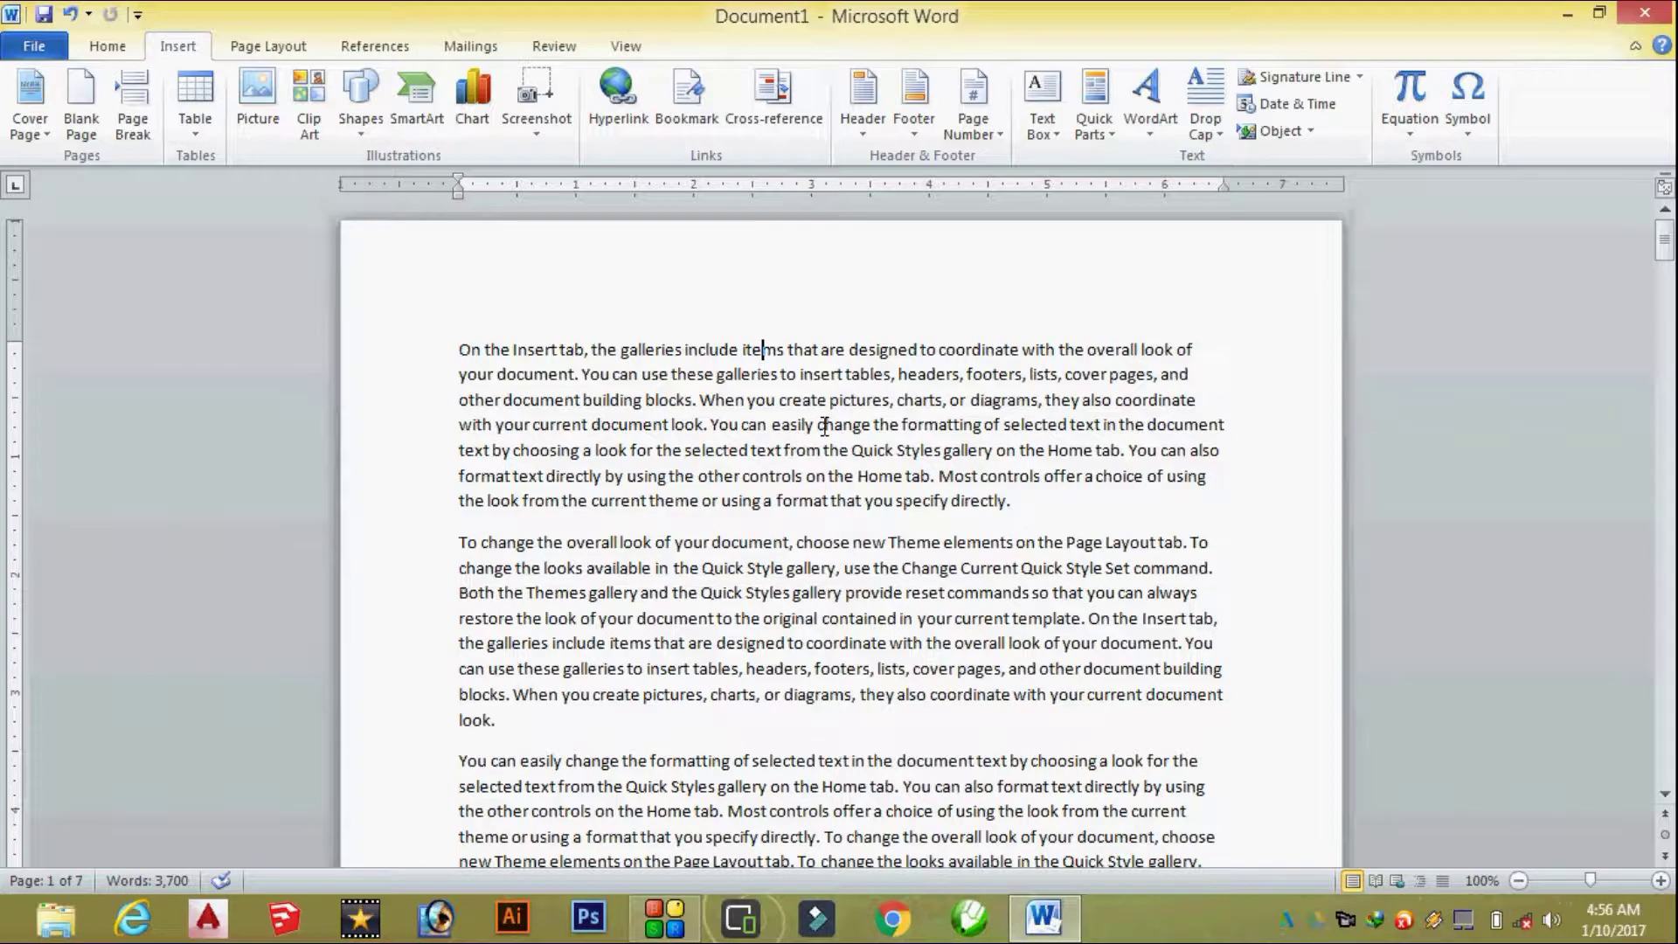
{"action": "left_click", "coordinate": [985, 137]}
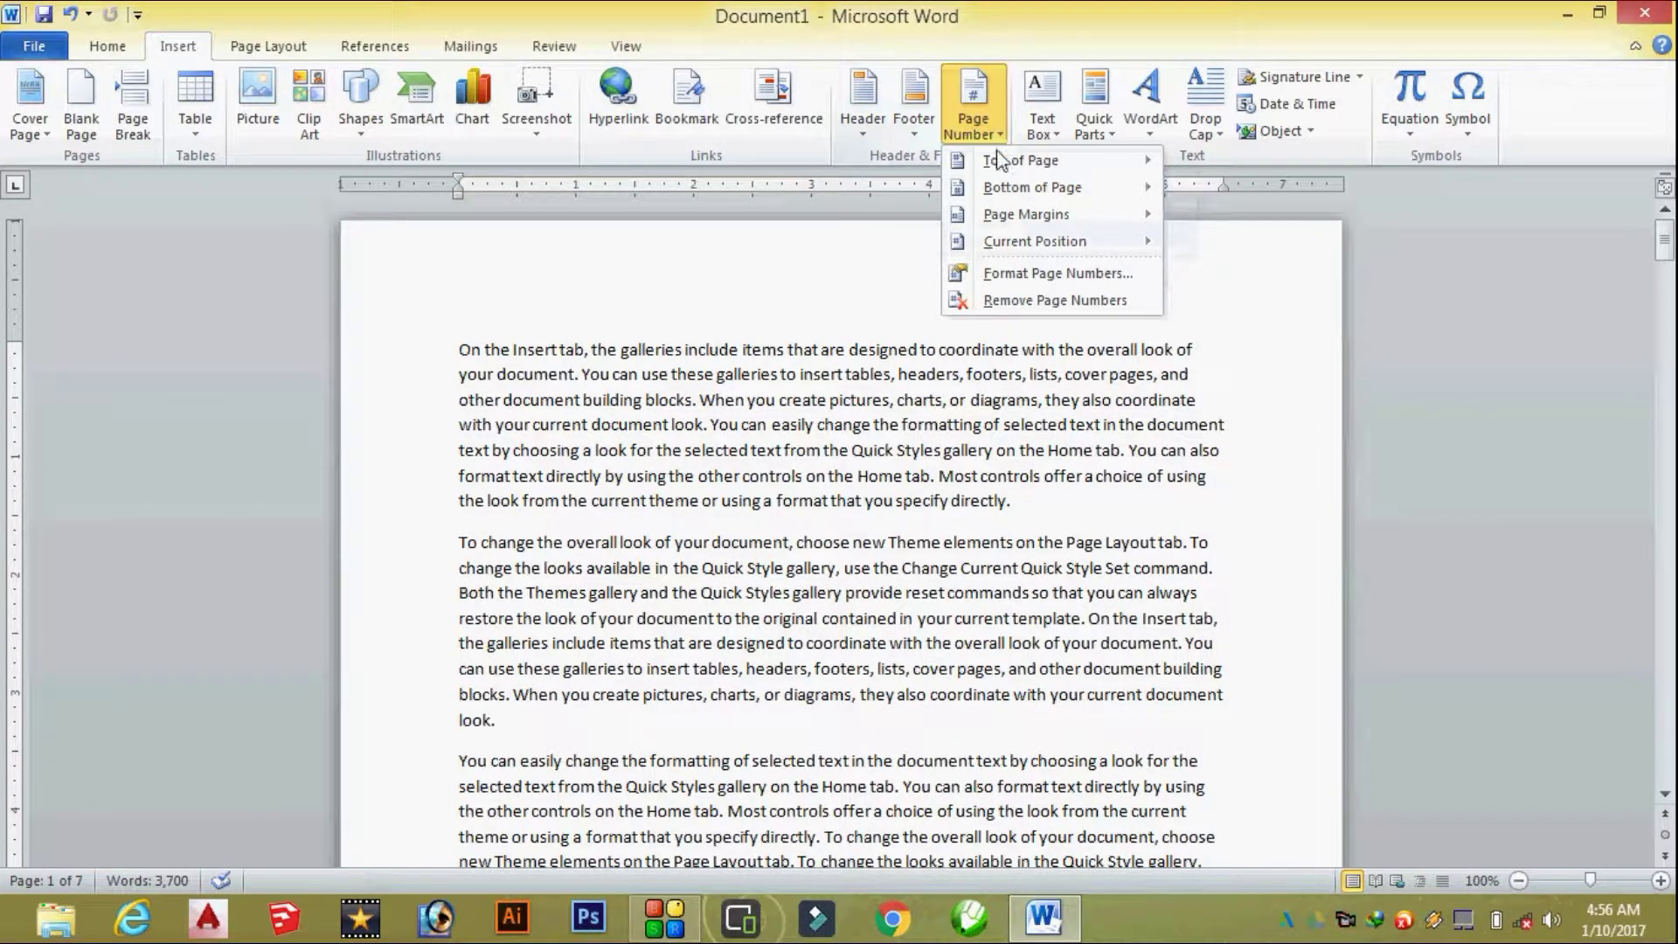
{"action": "mouse_move", "coordinate": [1021, 160]}
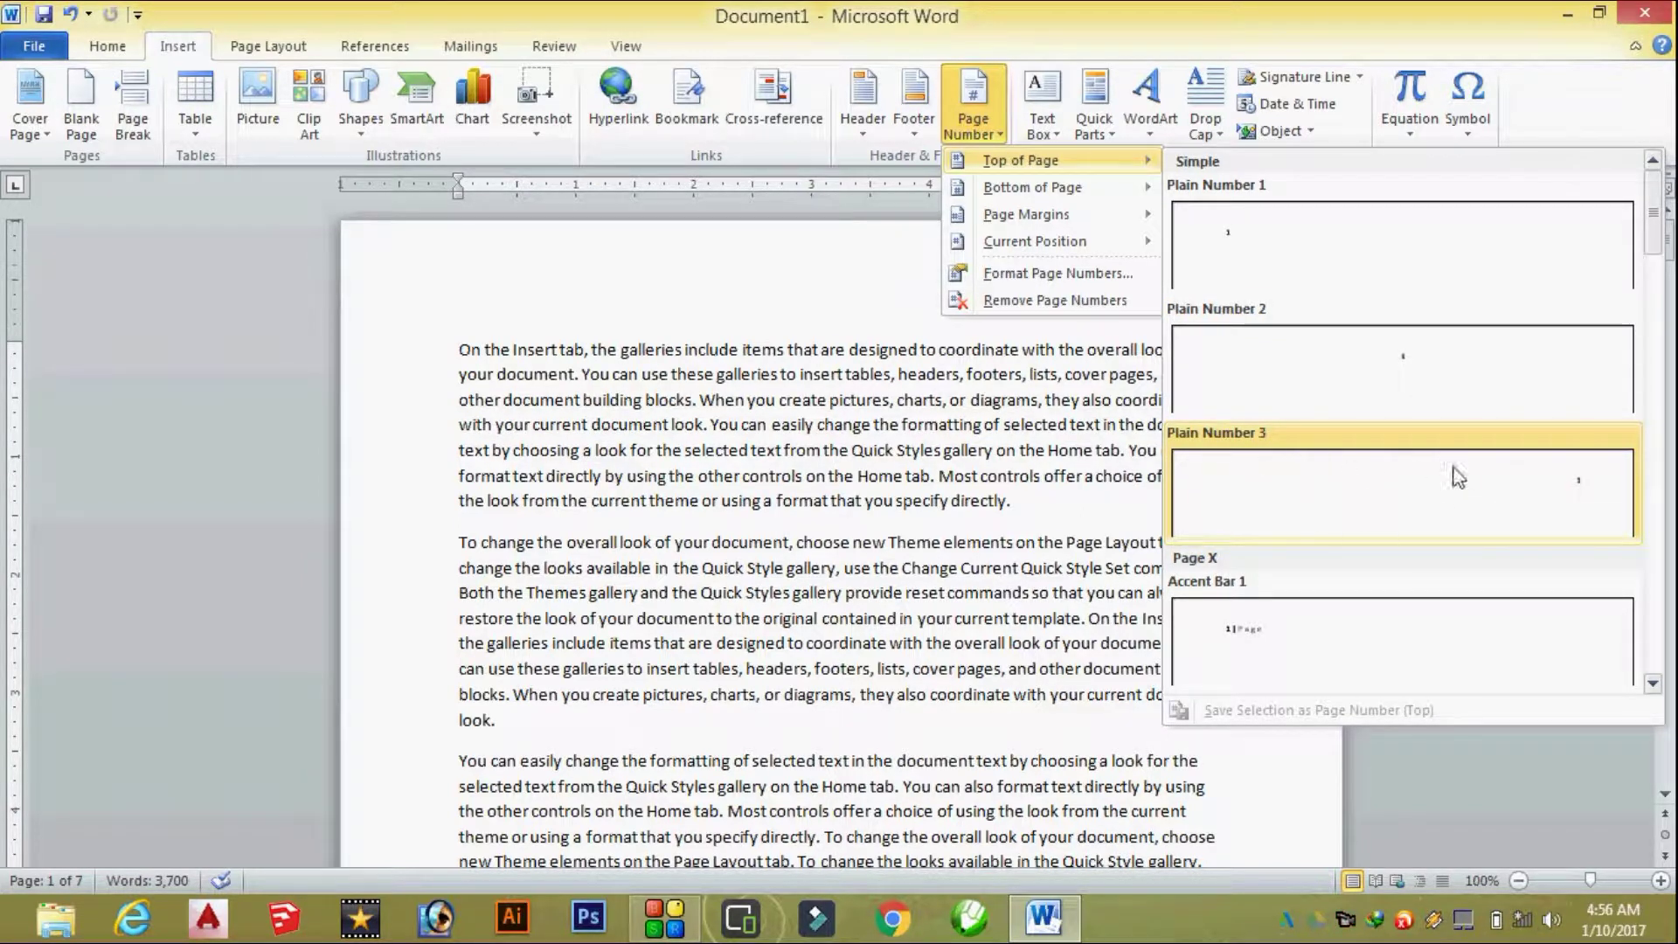
{"action": "left_click", "coordinate": [1398, 495]}
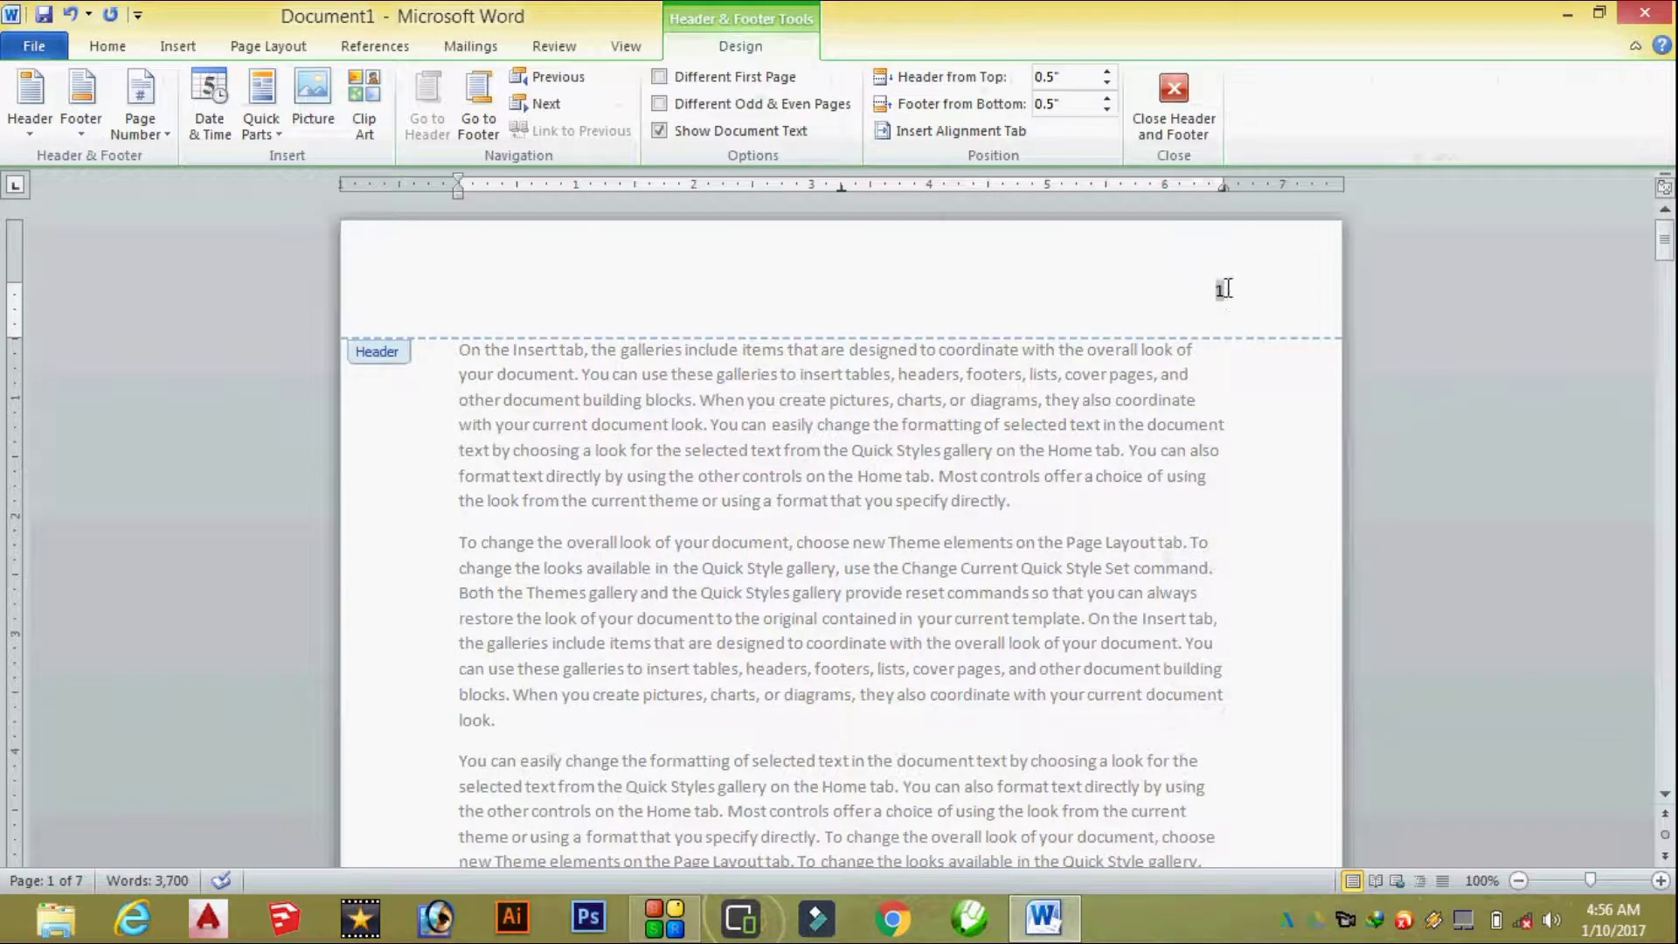
{"action": "double_click", "coordinate": [937, 450]}
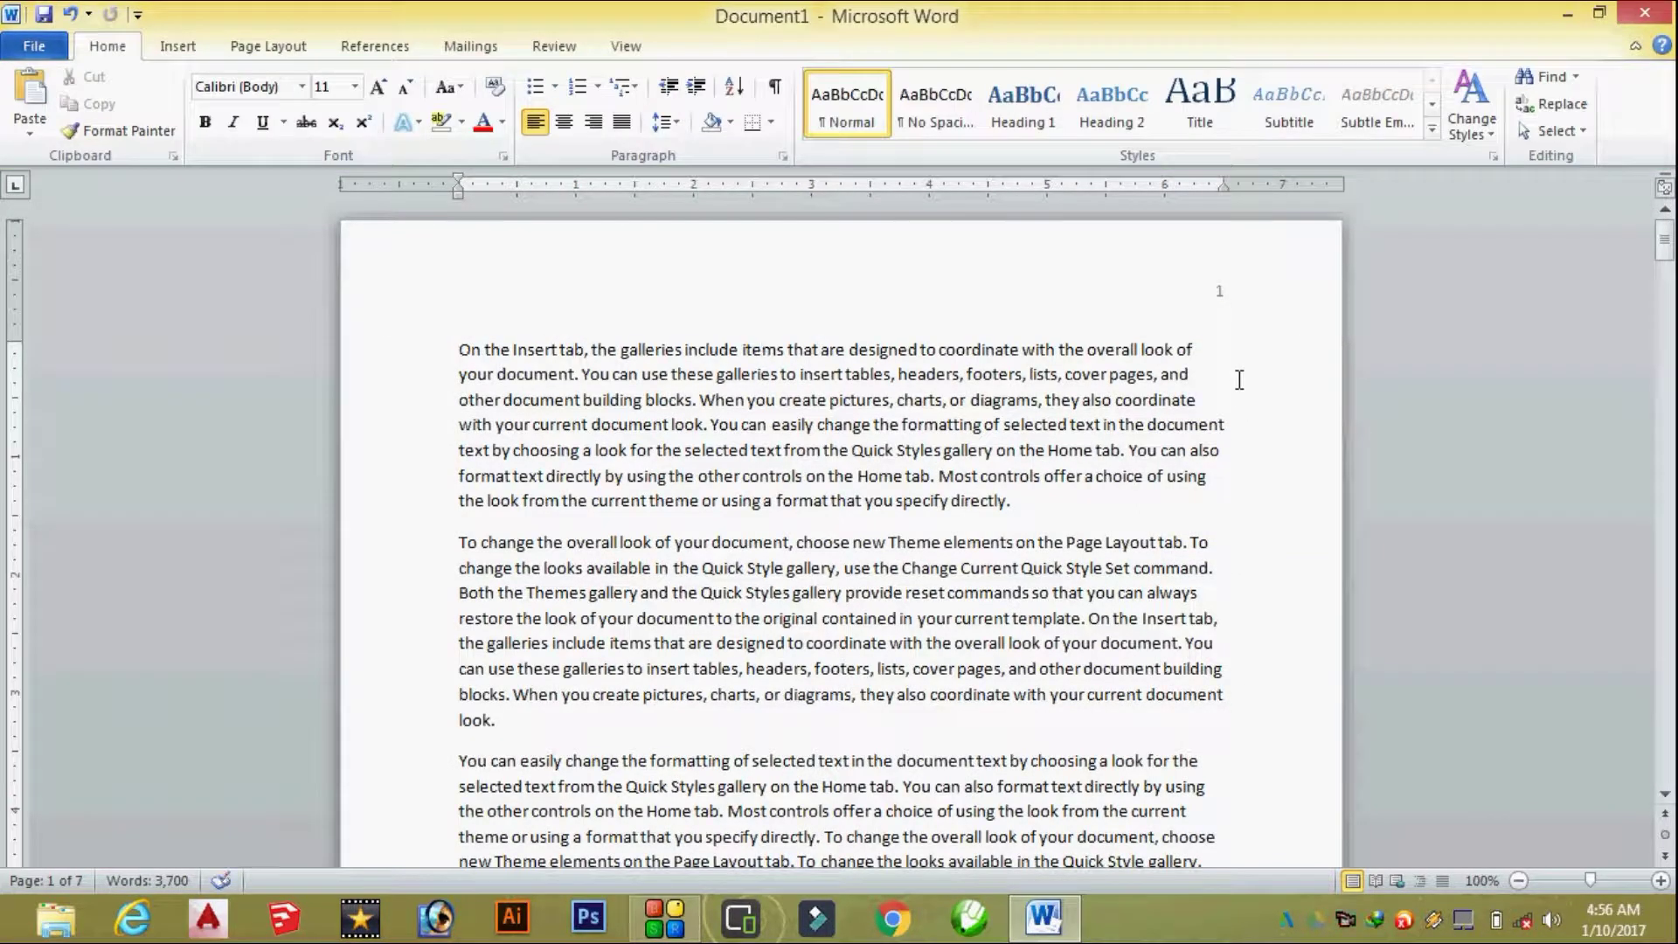
{"action": "scroll", "coordinate": [1232, 393], "scroll_direction": "down", "scroll_amount": 1}
{"action": "scroll", "coordinate": [1219, 419], "scroll_direction": "down", "scroll_amount": 4}
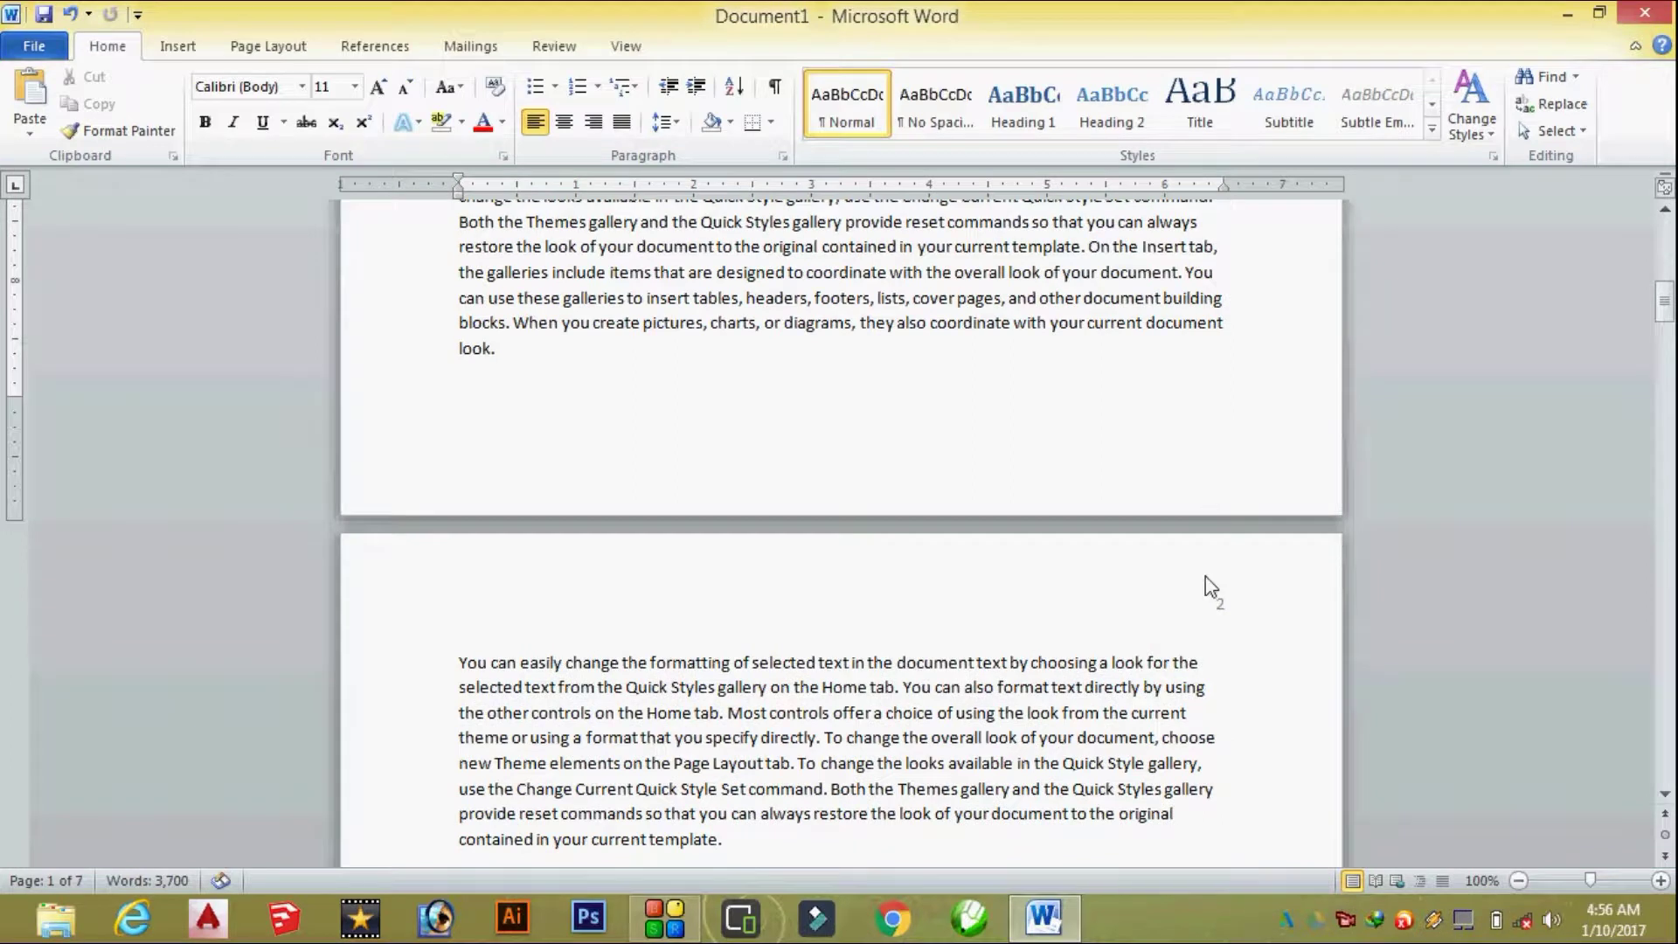
{"action": "scroll", "coordinate": [1281, 635], "scroll_direction": "down", "scroll_amount": 5}
{"action": "scroll", "coordinate": [1281, 636], "scroll_direction": "down", "scroll_amount": 5}
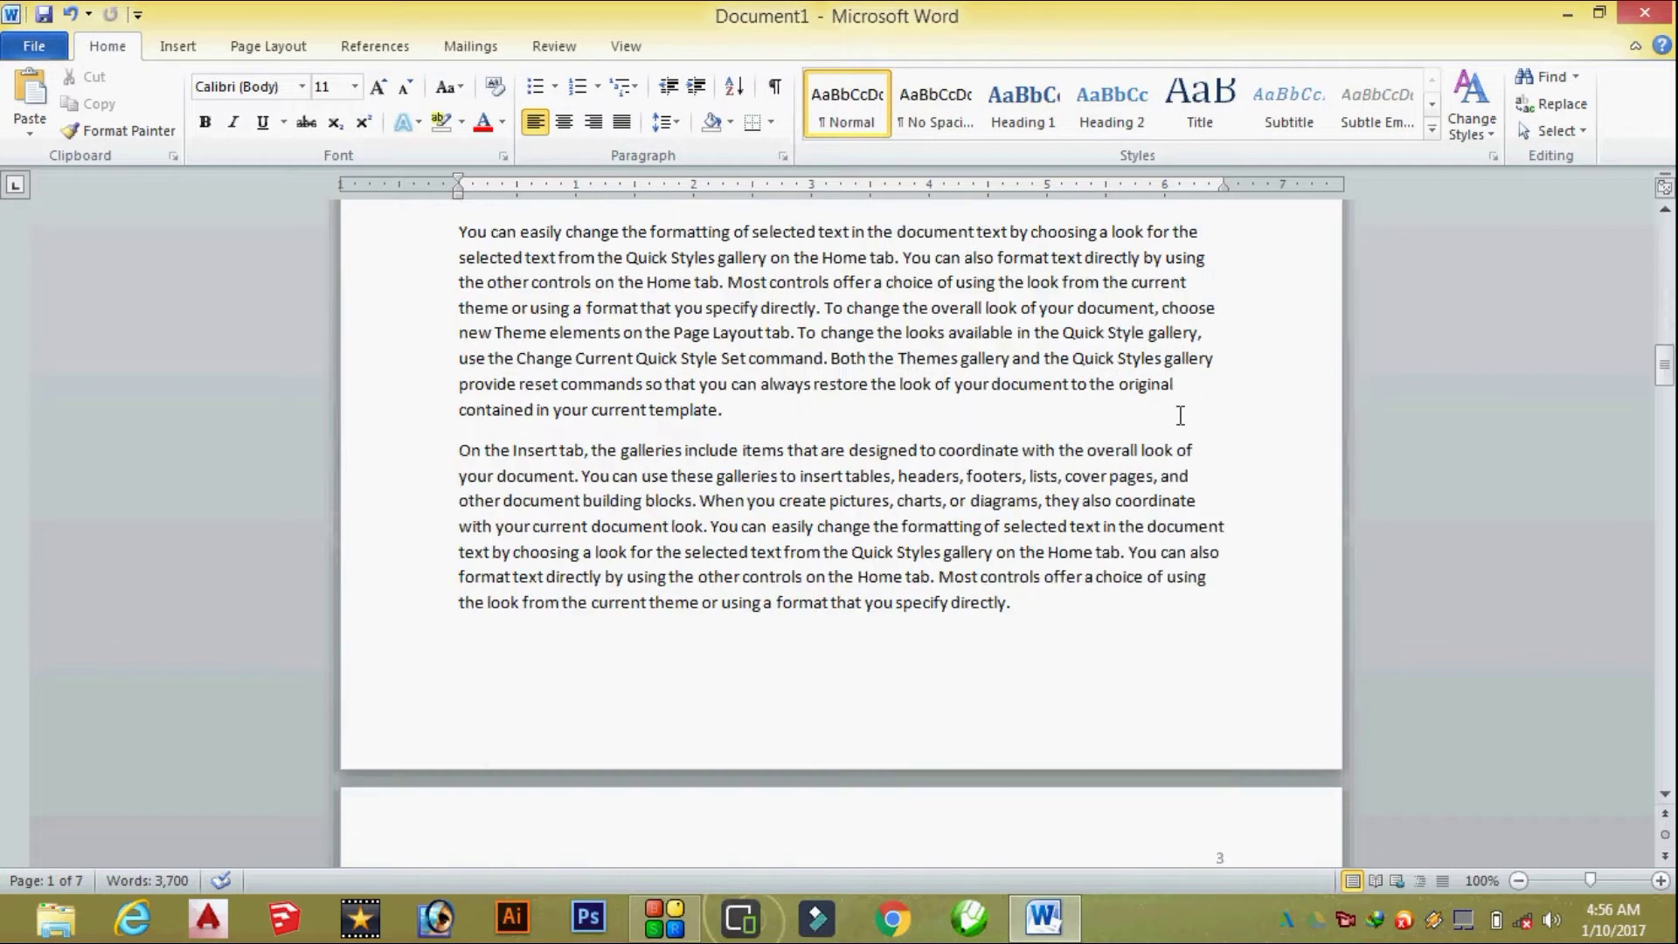
{"action": "scroll", "coordinate": [1241, 559], "scroll_direction": "down", "scroll_amount": 4}
{"action": "scroll", "coordinate": [816, 461], "scroll_direction": "up", "scroll_amount": 7}
{"action": "scroll", "coordinate": [769, 393], "scroll_direction": "up", "scroll_amount": 8}
{"action": "scroll", "coordinate": [725, 329], "scroll_direction": "up", "scroll_amount": 6}
{"action": "scroll", "coordinate": [725, 329], "scroll_direction": "up", "scroll_amount": 5}
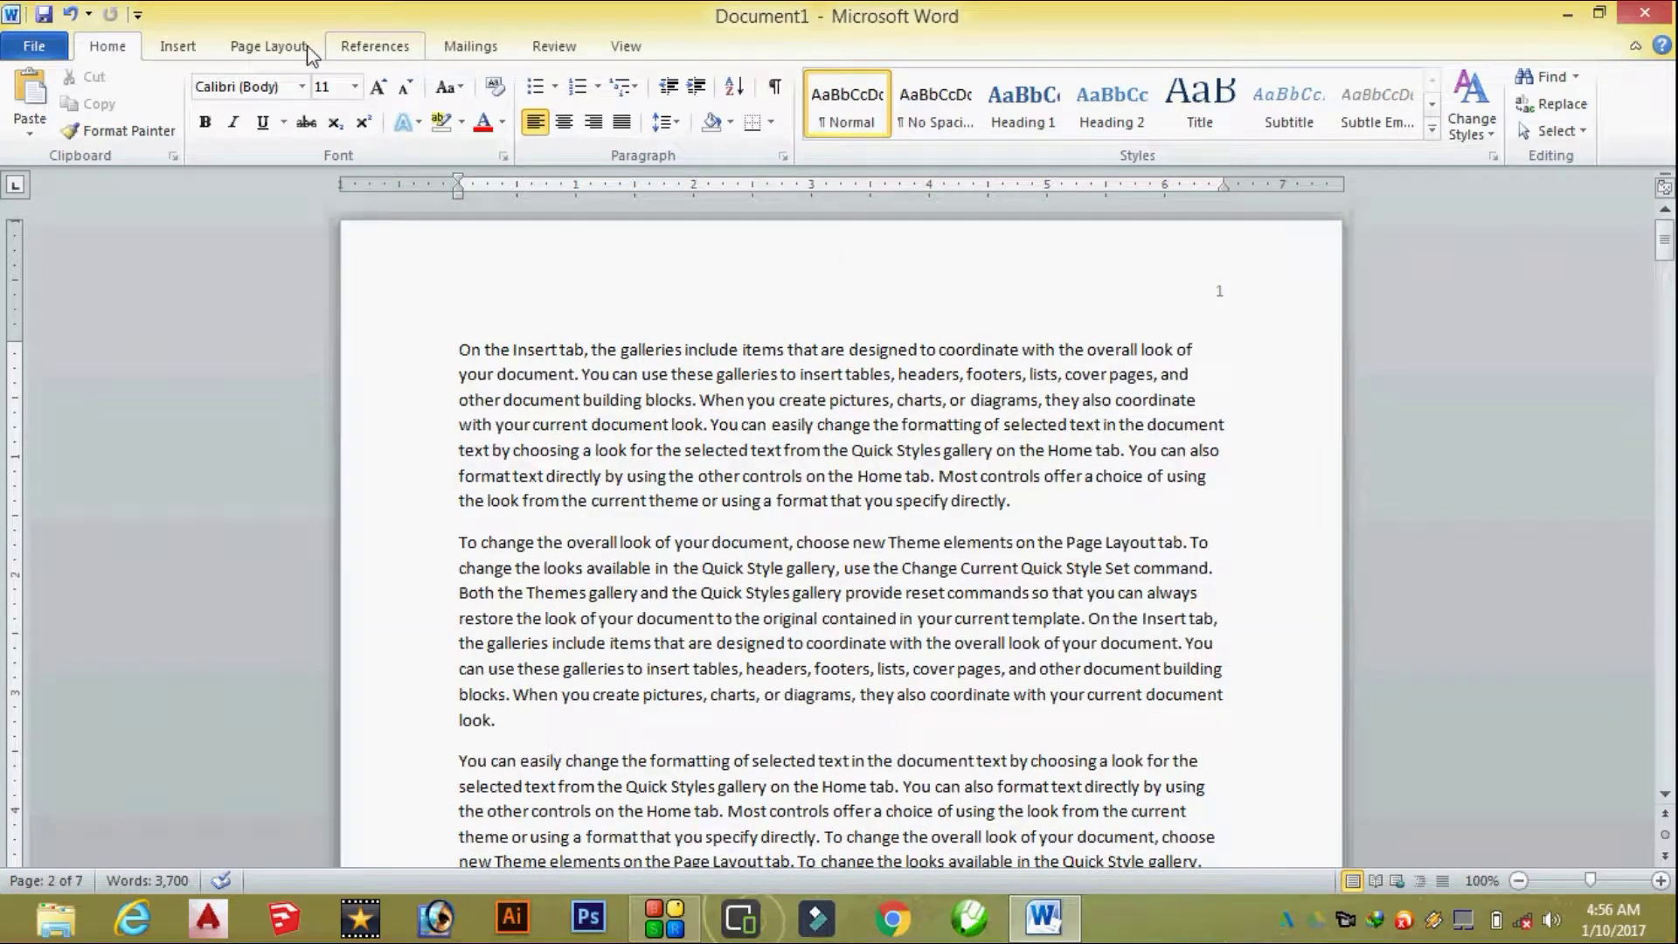
{"action": "left_click", "coordinate": [183, 48]}
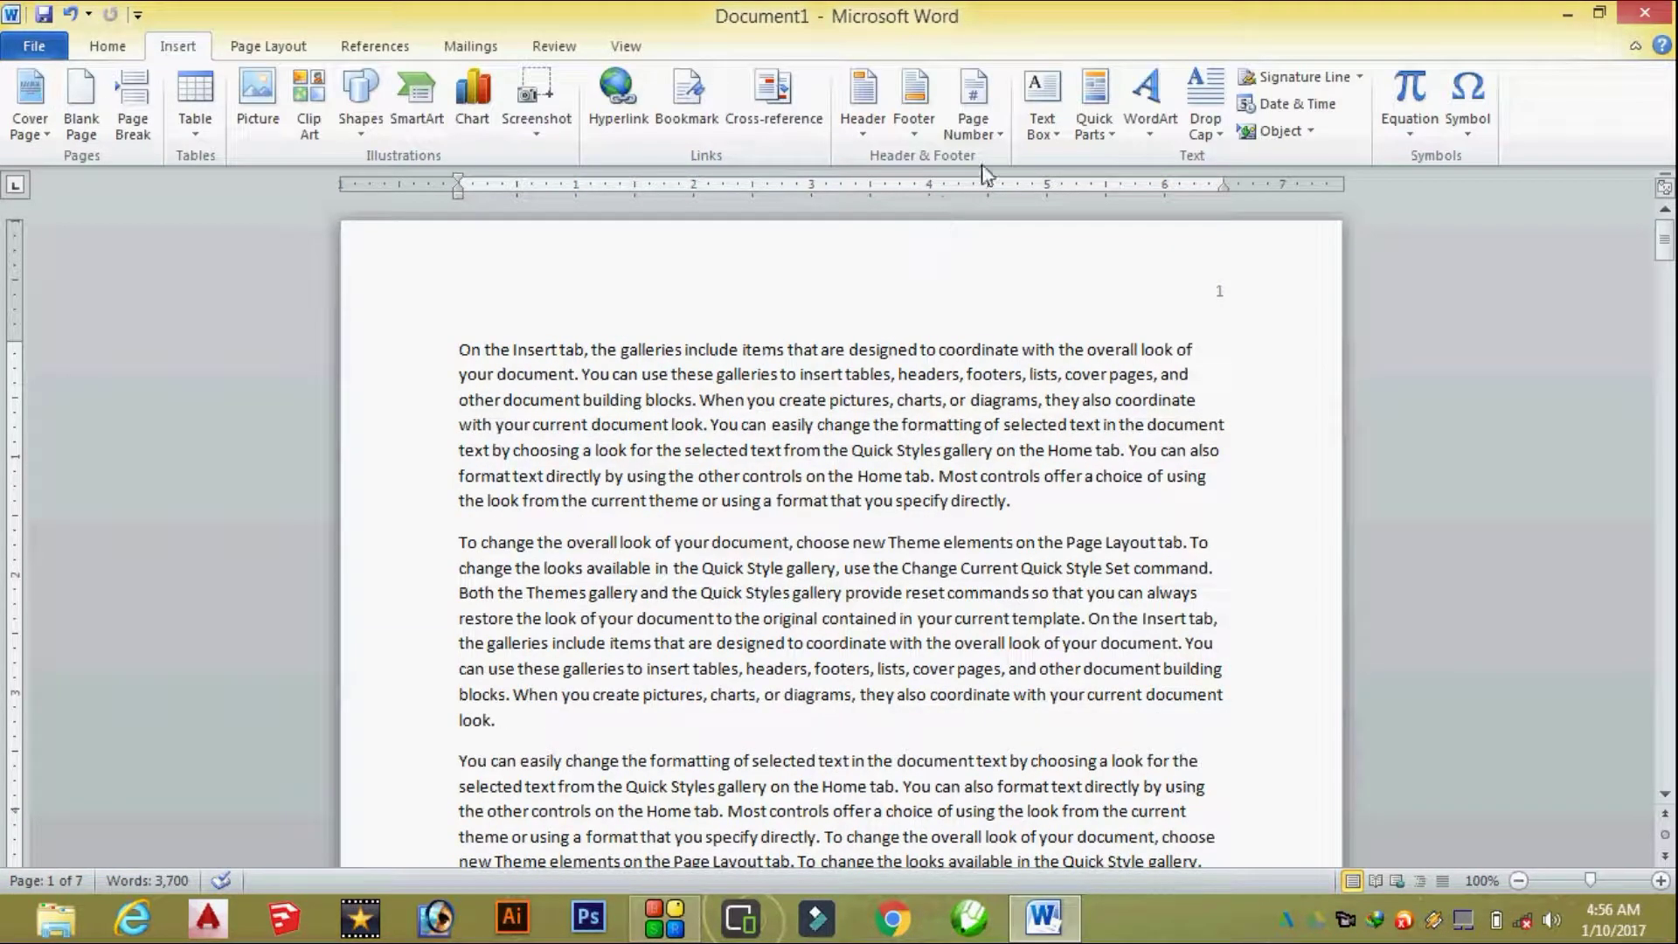
{"action": "left_click", "coordinate": [972, 109]}
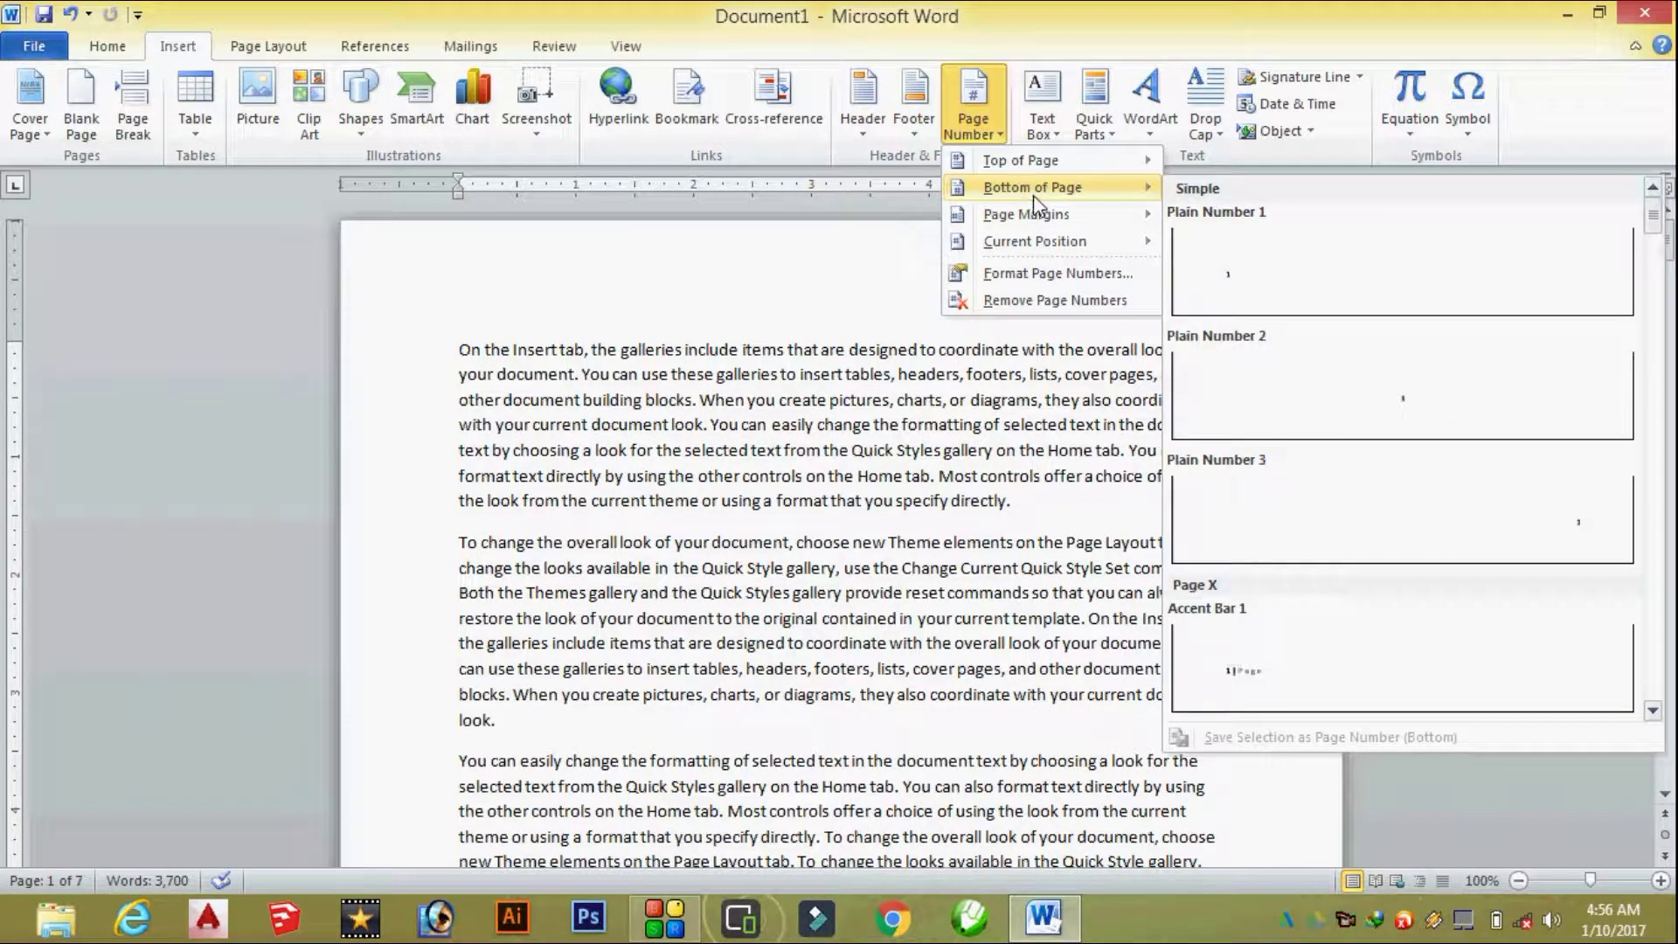
{"action": "mouse_move", "coordinate": [1034, 241]}
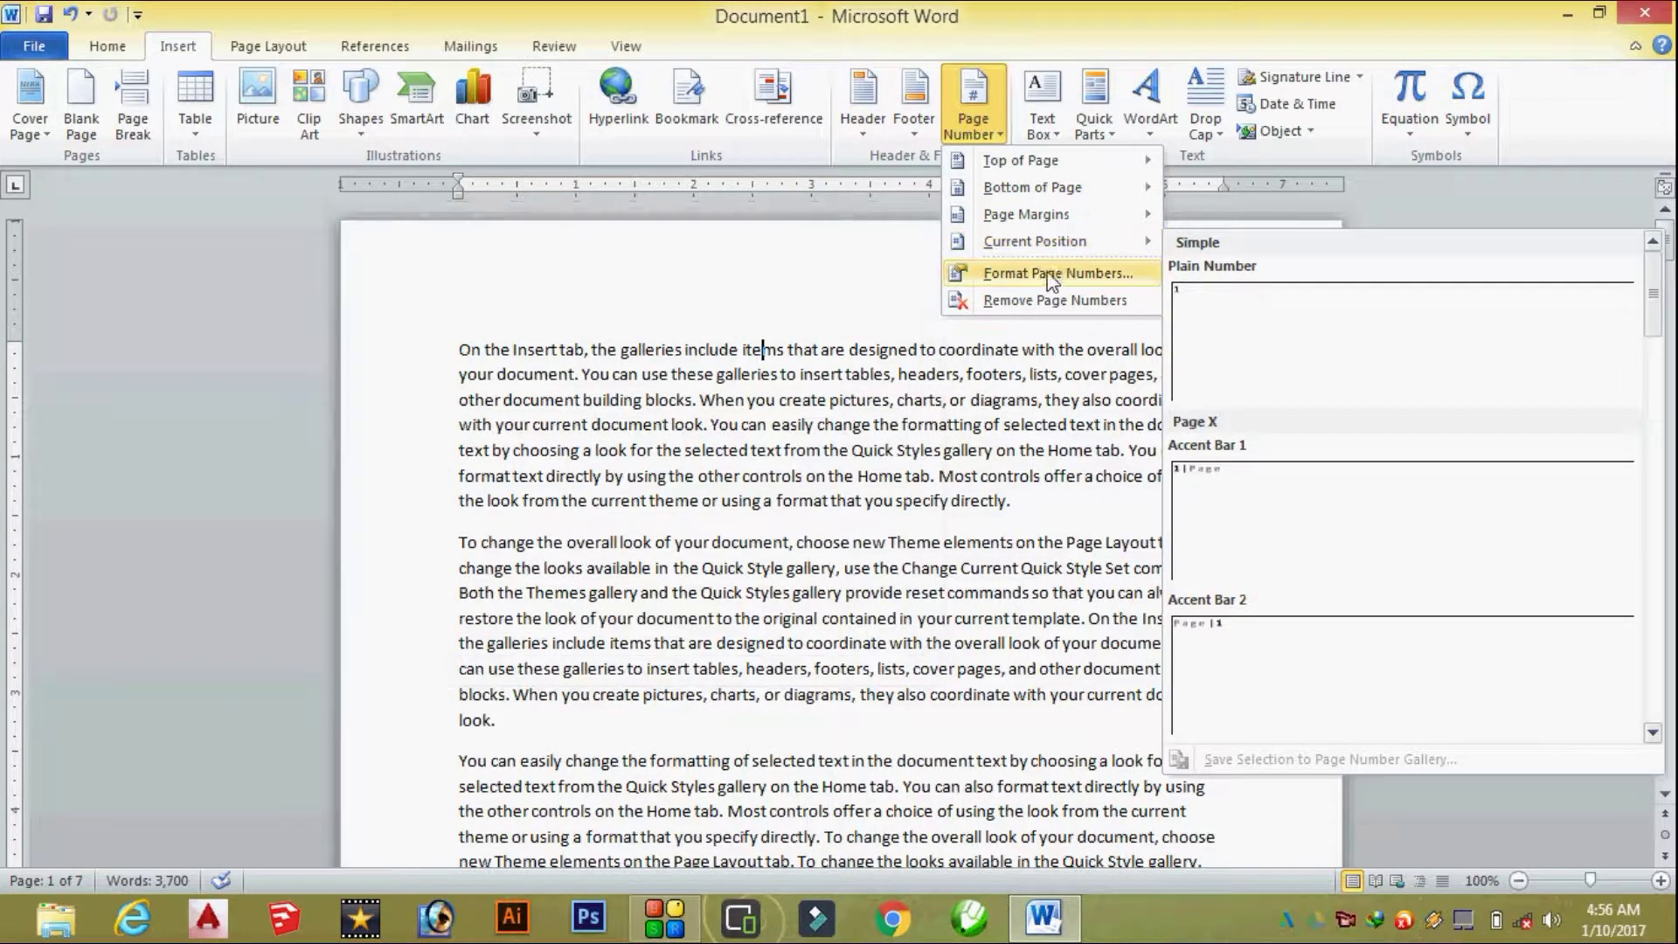
{"action": "left_click", "coordinate": [1038, 301]}
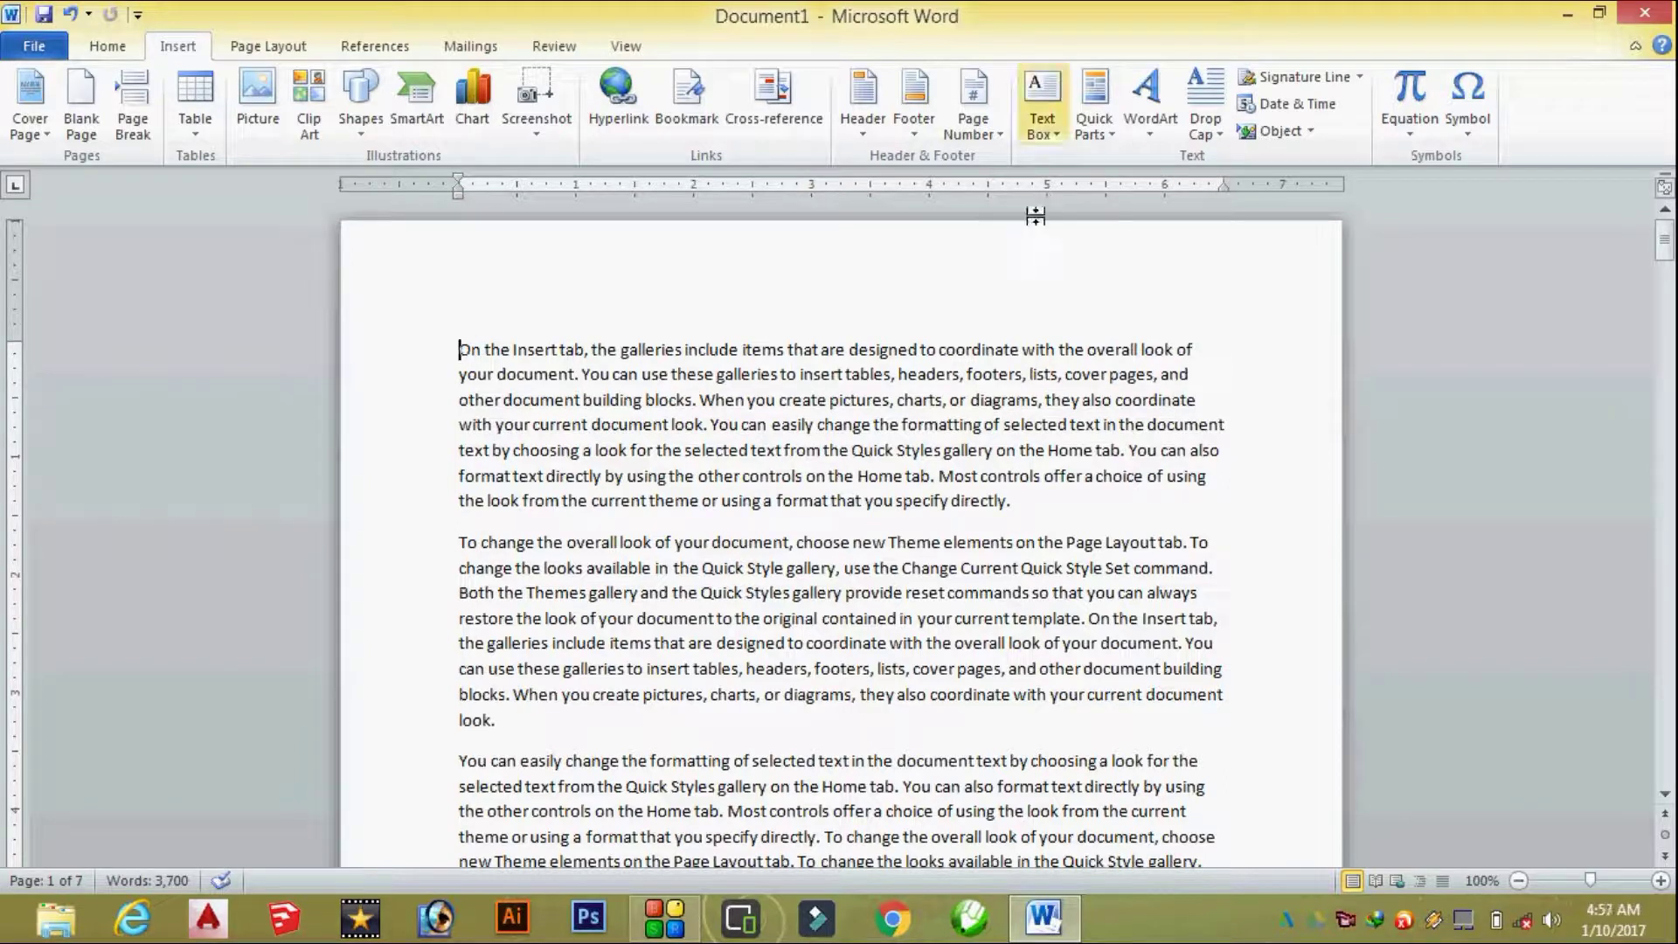
Step: Insert an Annual Sidebar text box on page 1 and paste body text into it
{"action": "left_click", "coordinate": [1053, 103]}
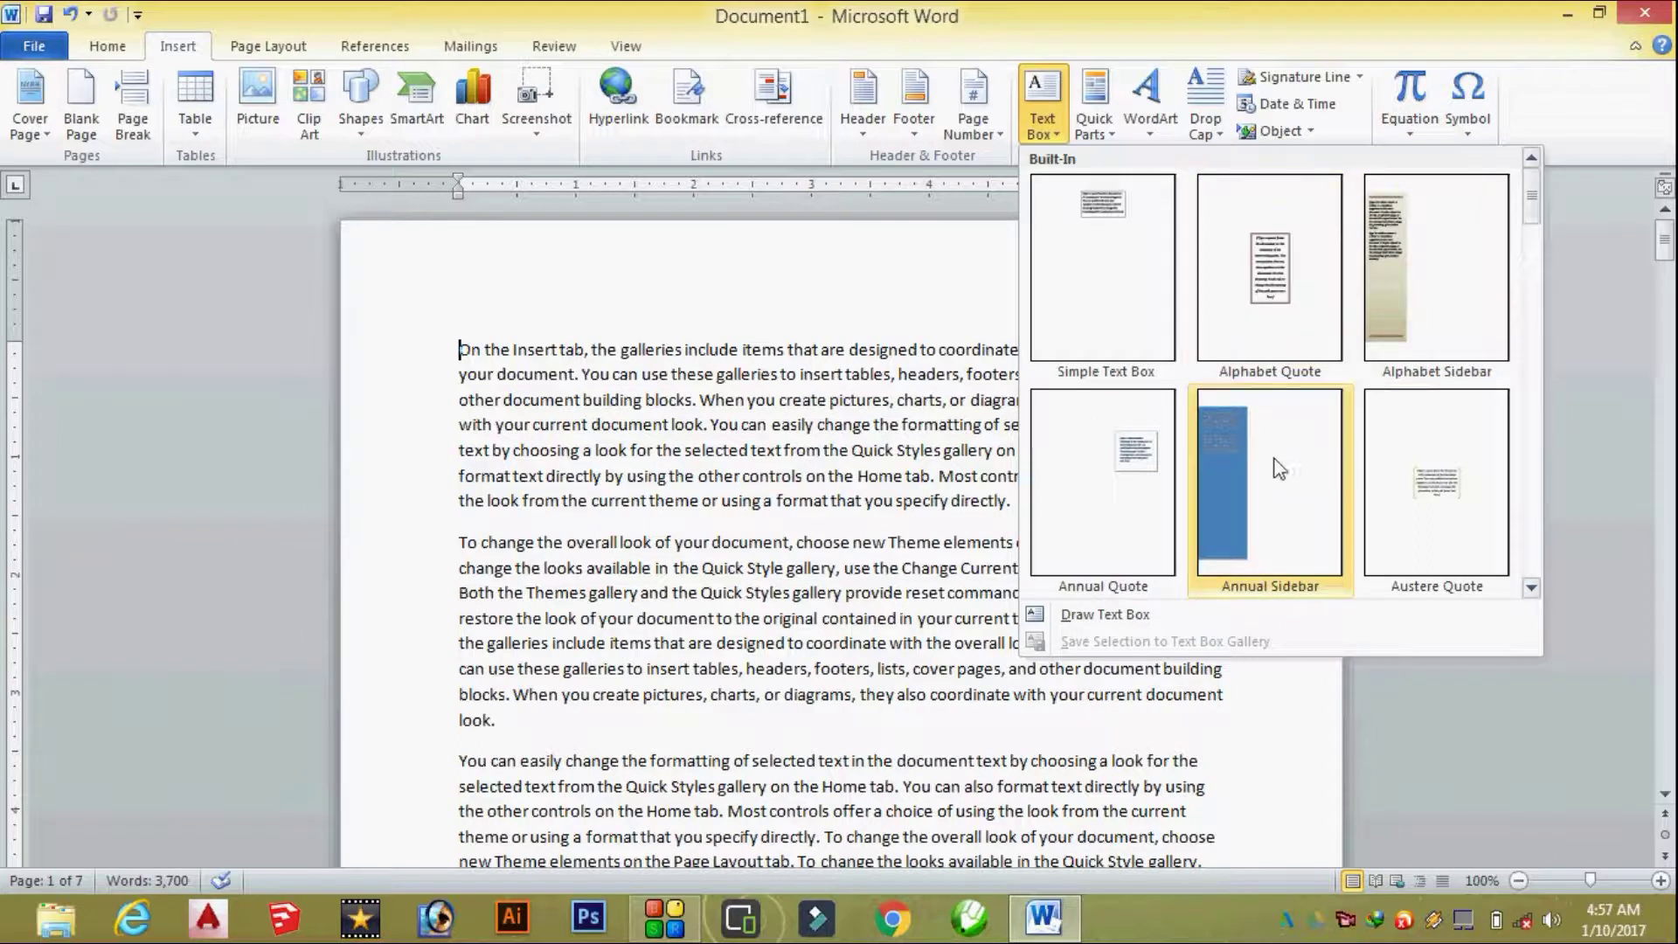
{"action": "left_click", "coordinate": [1232, 441]}
{"action": "left_click", "coordinate": [556, 428]}
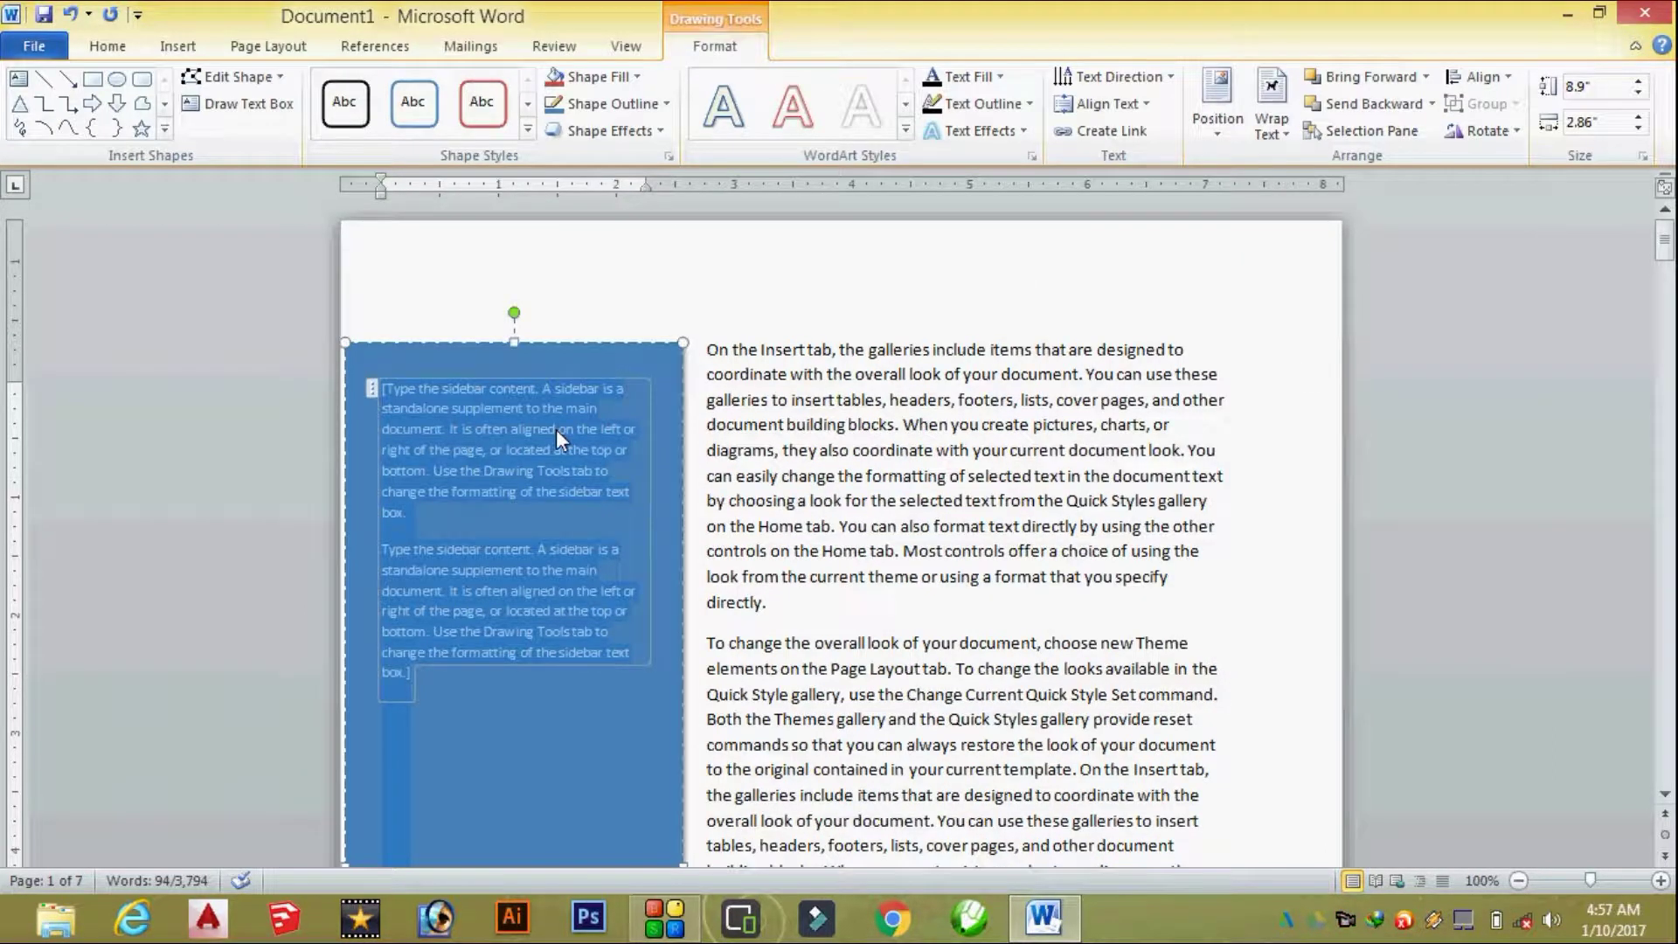
{"action": "key", "text": "ctrl+v"}
{"action": "scroll", "coordinate": [557, 427], "scroll_direction": "down", "scroll_amount": 5}
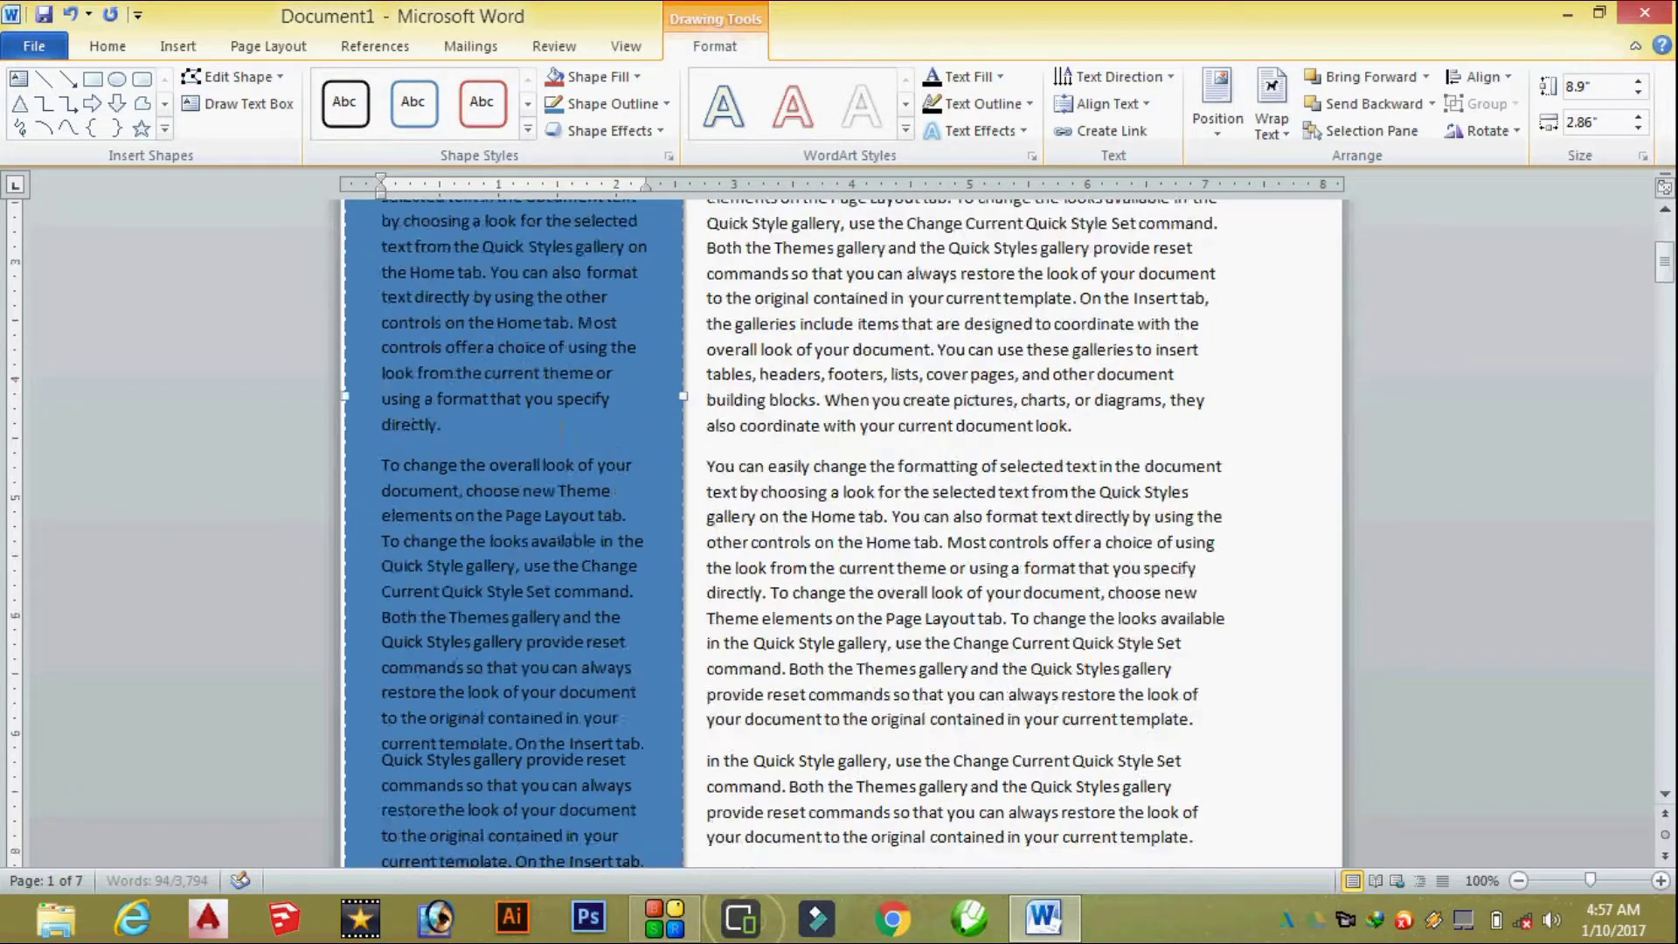
{"action": "scroll", "coordinate": [868, 473], "scroll_direction": "up", "scroll_amount": 5}
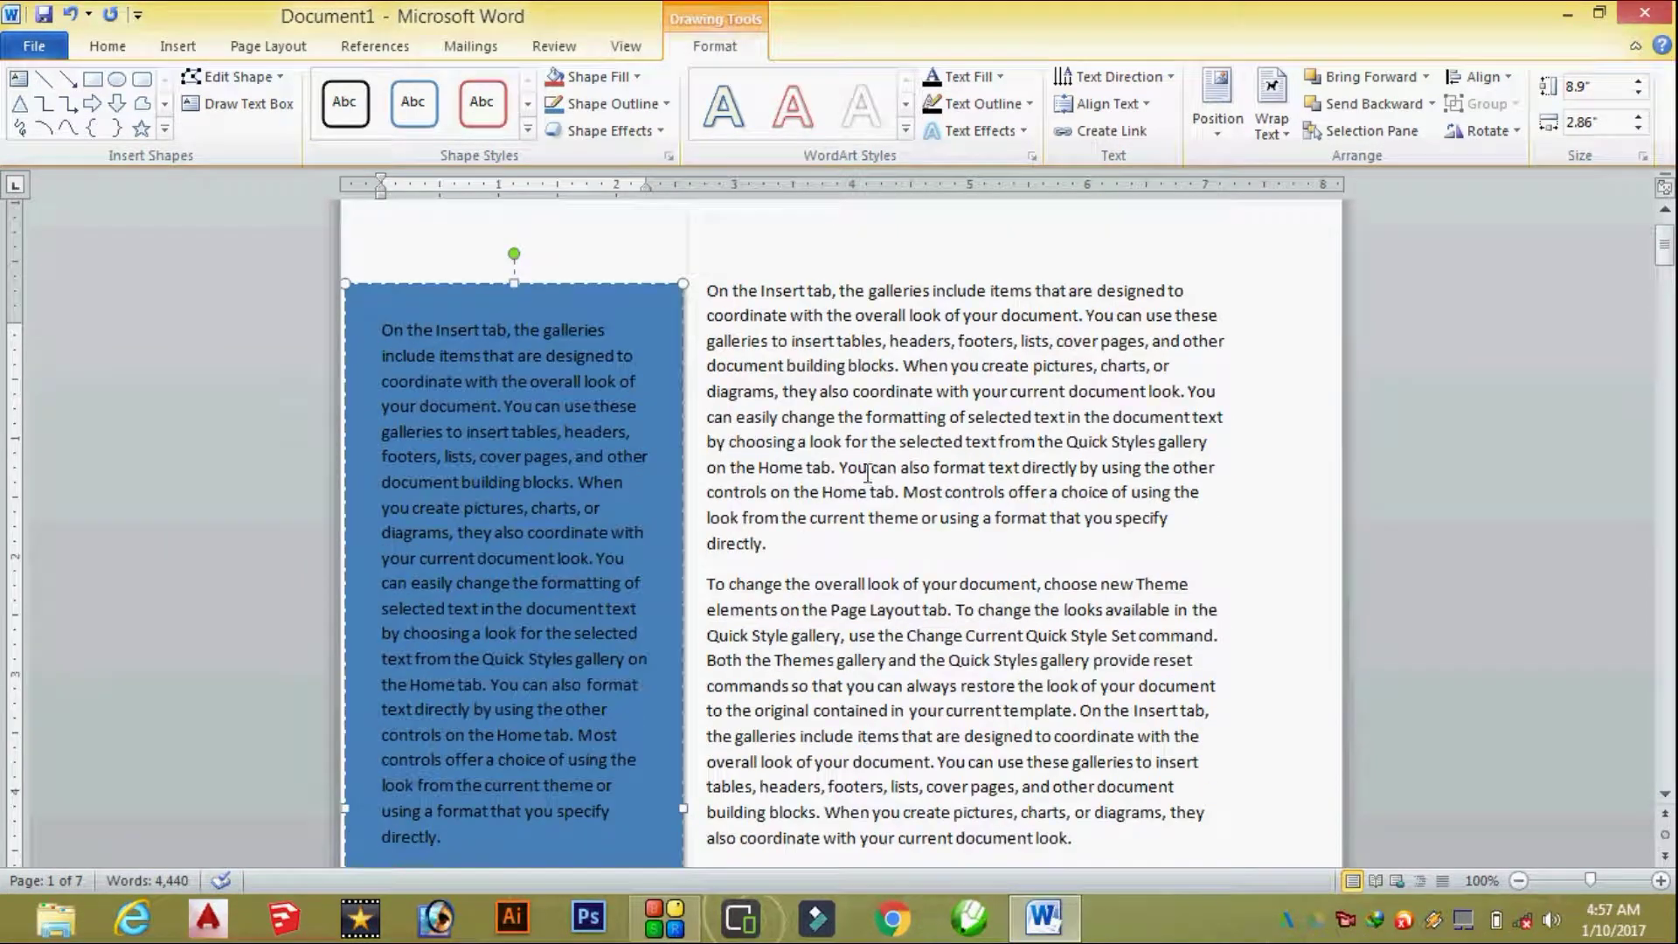
{"action": "left_click", "coordinate": [1169, 490]}
Step: Place the insertion point at the start of page 2's text
{"action": "scroll", "coordinate": [1175, 490], "scroll_direction": "down", "scroll_amount": 5}
{"action": "scroll", "coordinate": [536, 562], "scroll_direction": "down", "scroll_amount": 5}
{"action": "scroll", "coordinate": [536, 562], "scroll_direction": "down", "scroll_amount": 2}
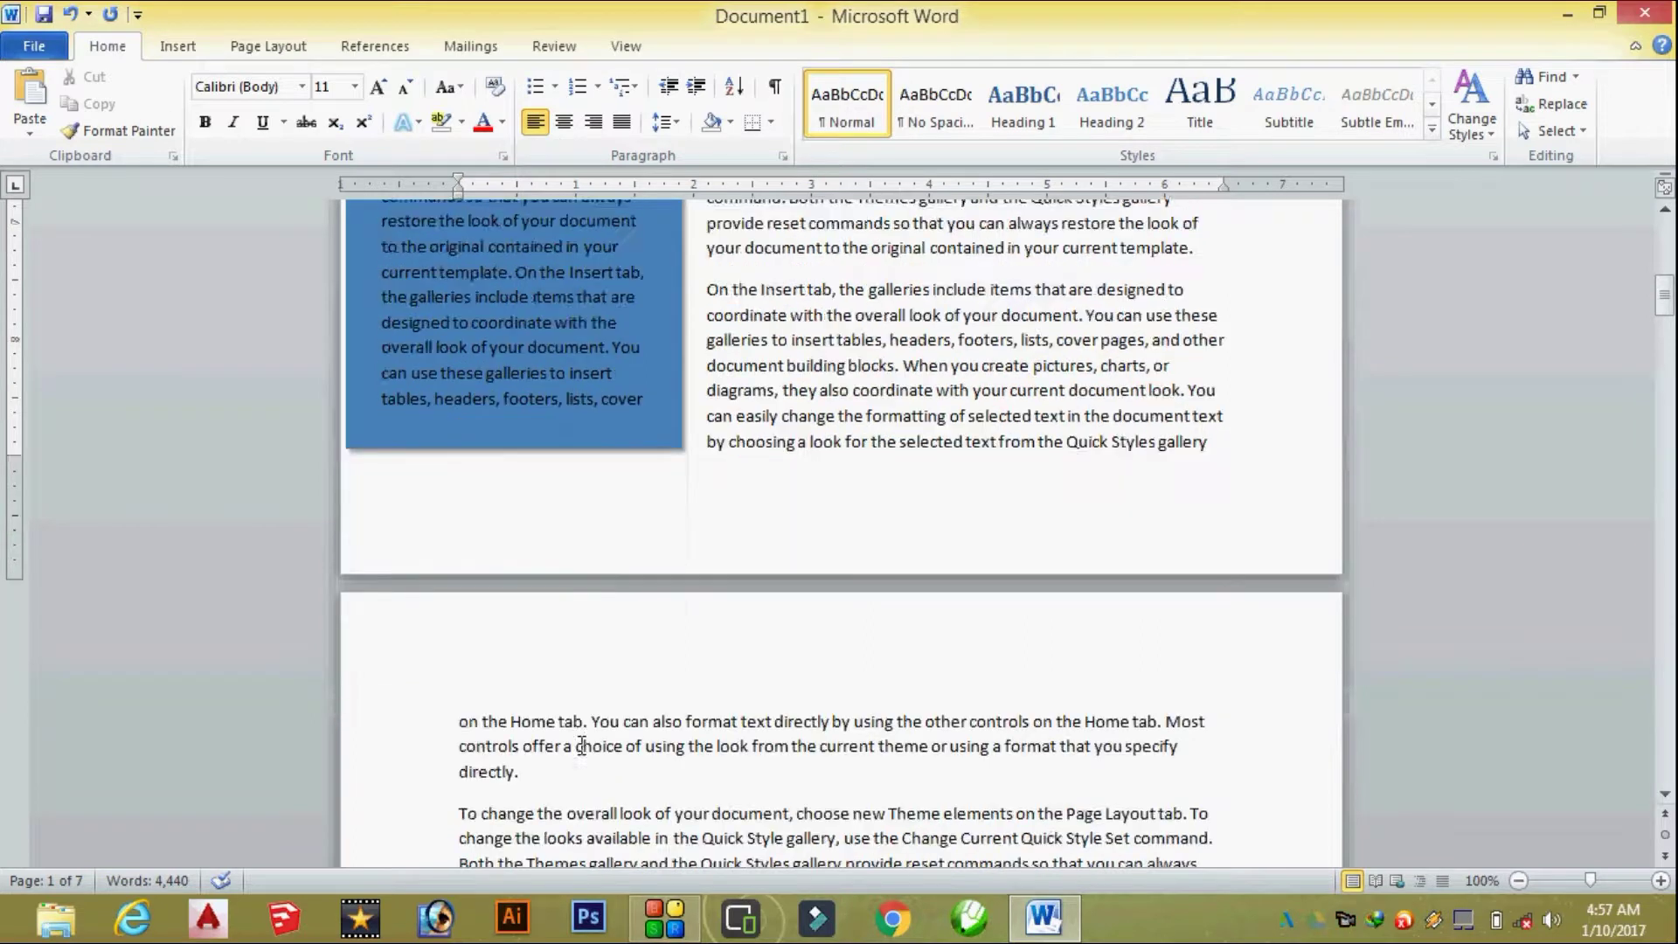
{"action": "scroll", "coordinate": [581, 747], "scroll_direction": "down", "scroll_amount": 1}
{"action": "left_click", "coordinate": [458, 666]}
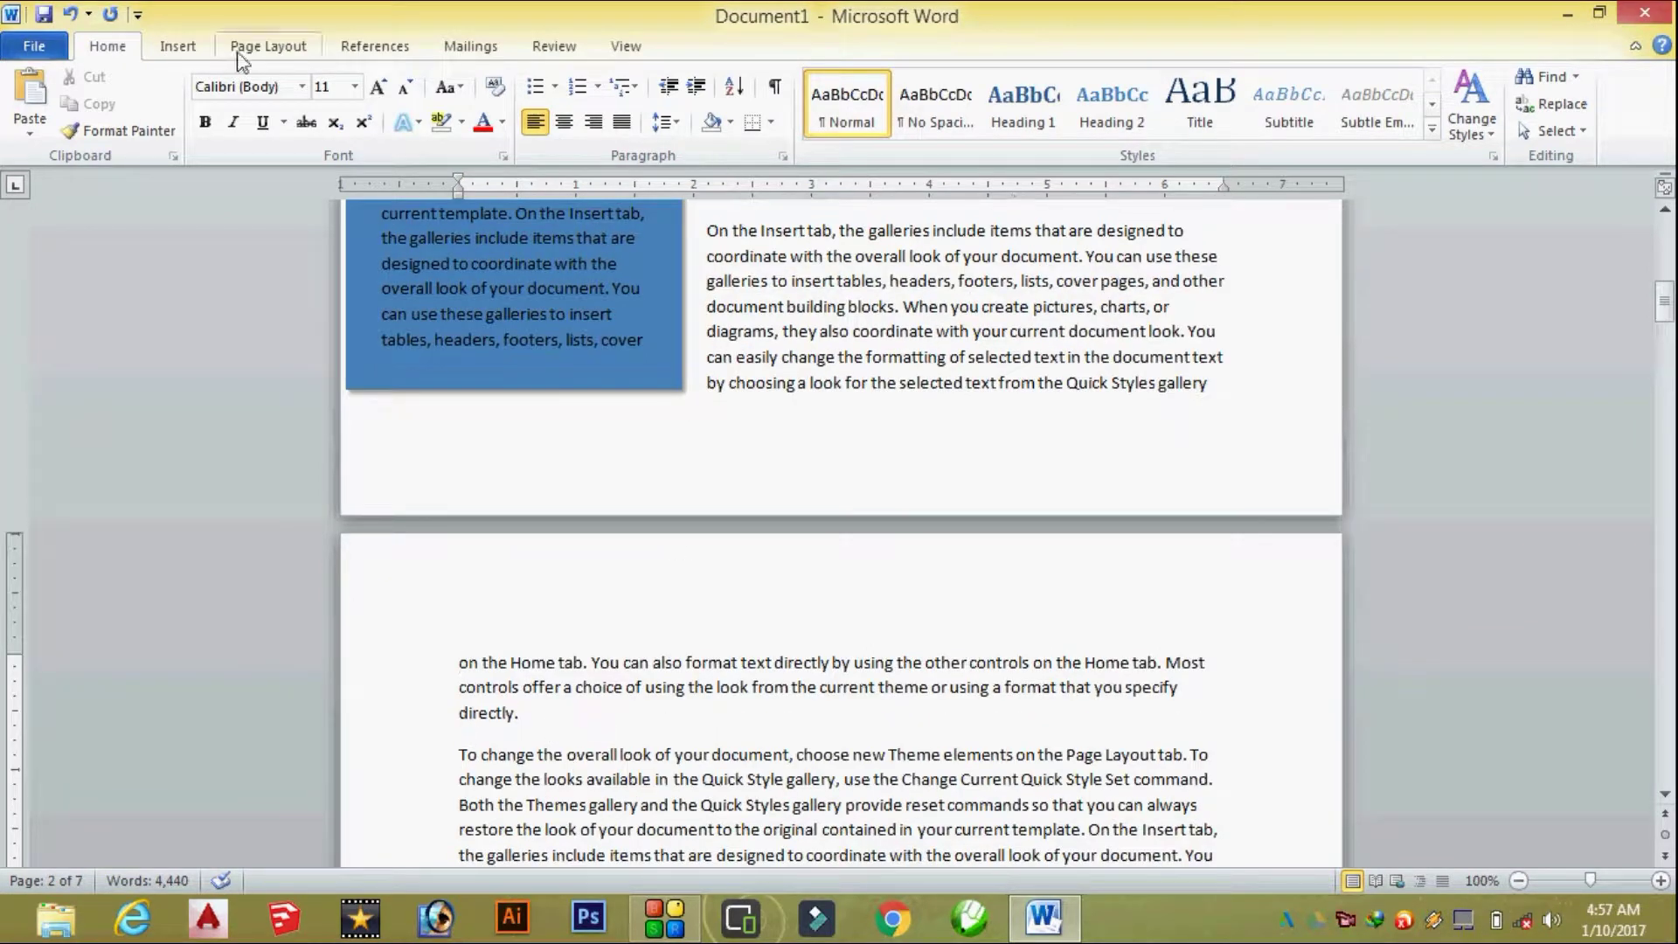
{"action": "left_click", "coordinate": [178, 46]}
Step: Insert an Alphabet Sidebar text box on page 2 and paste the body text over its placeholder
{"action": "left_click", "coordinate": [1038, 122]}
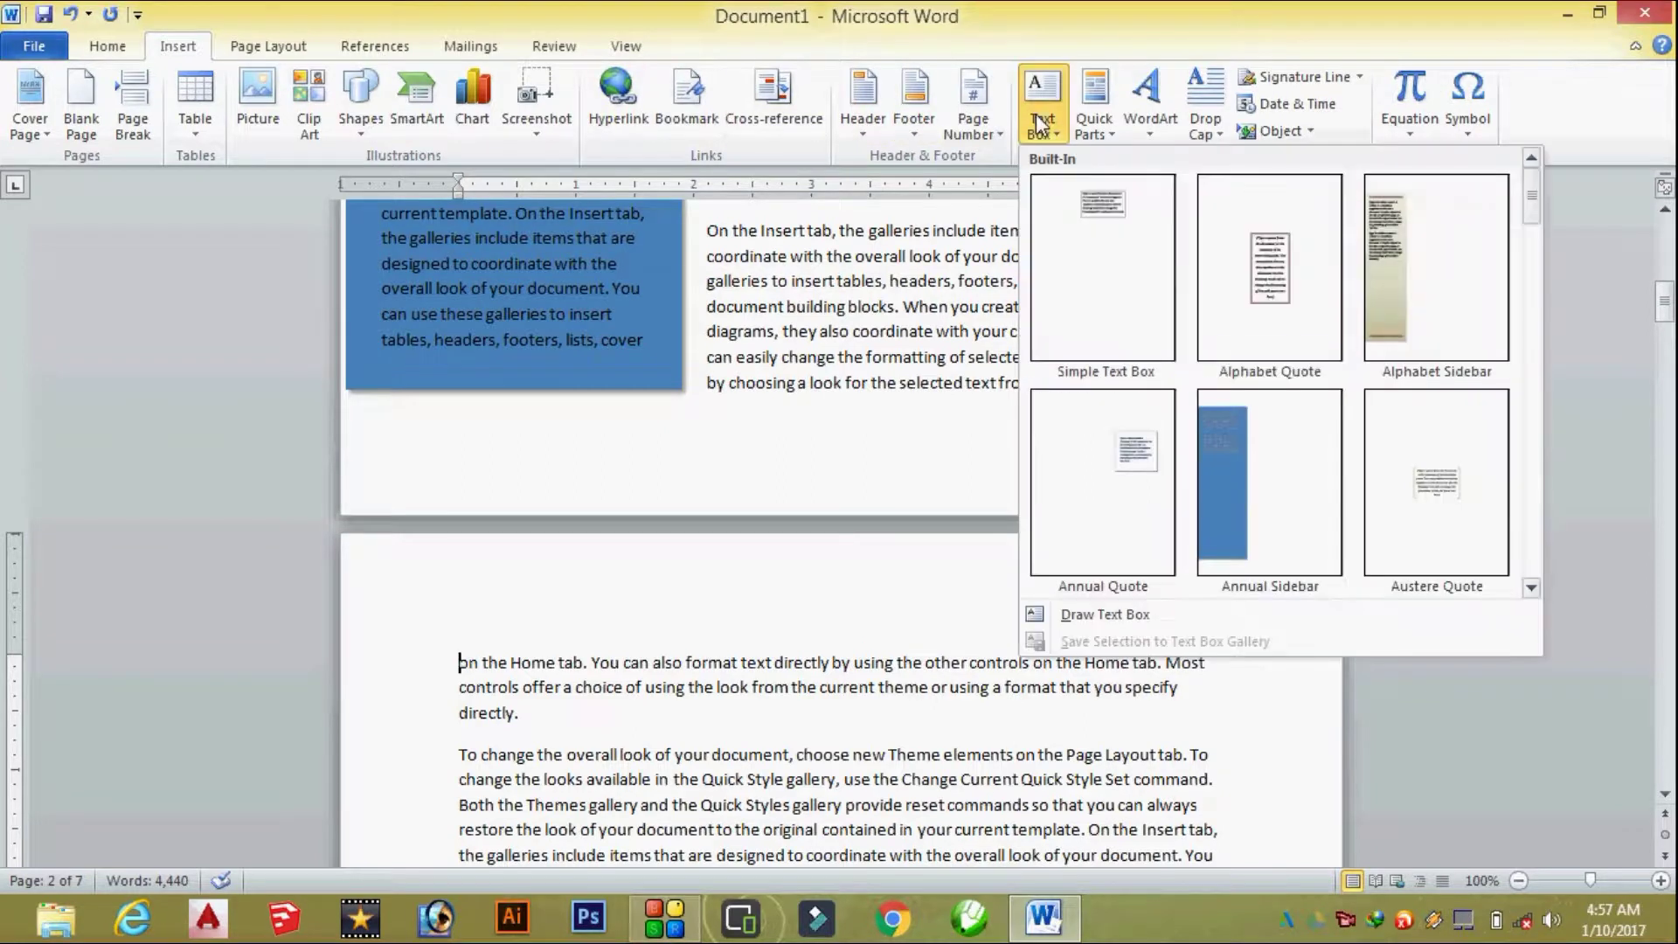
{"action": "left_click", "coordinate": [1384, 266]}
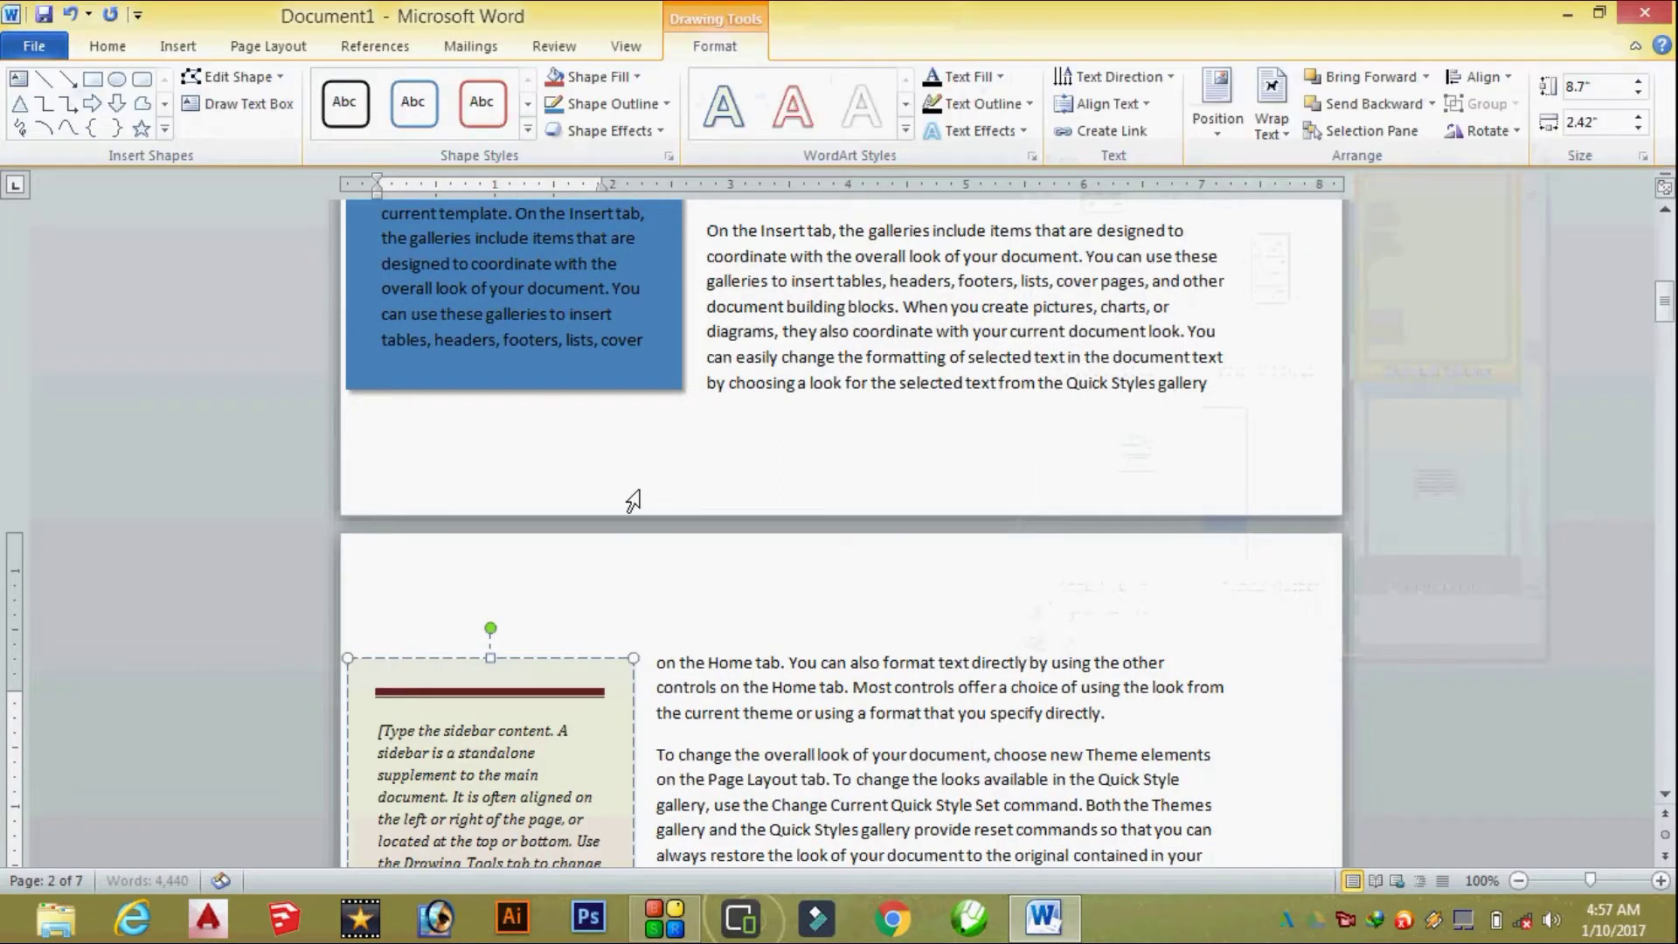
{"action": "left_click", "coordinate": [568, 581]}
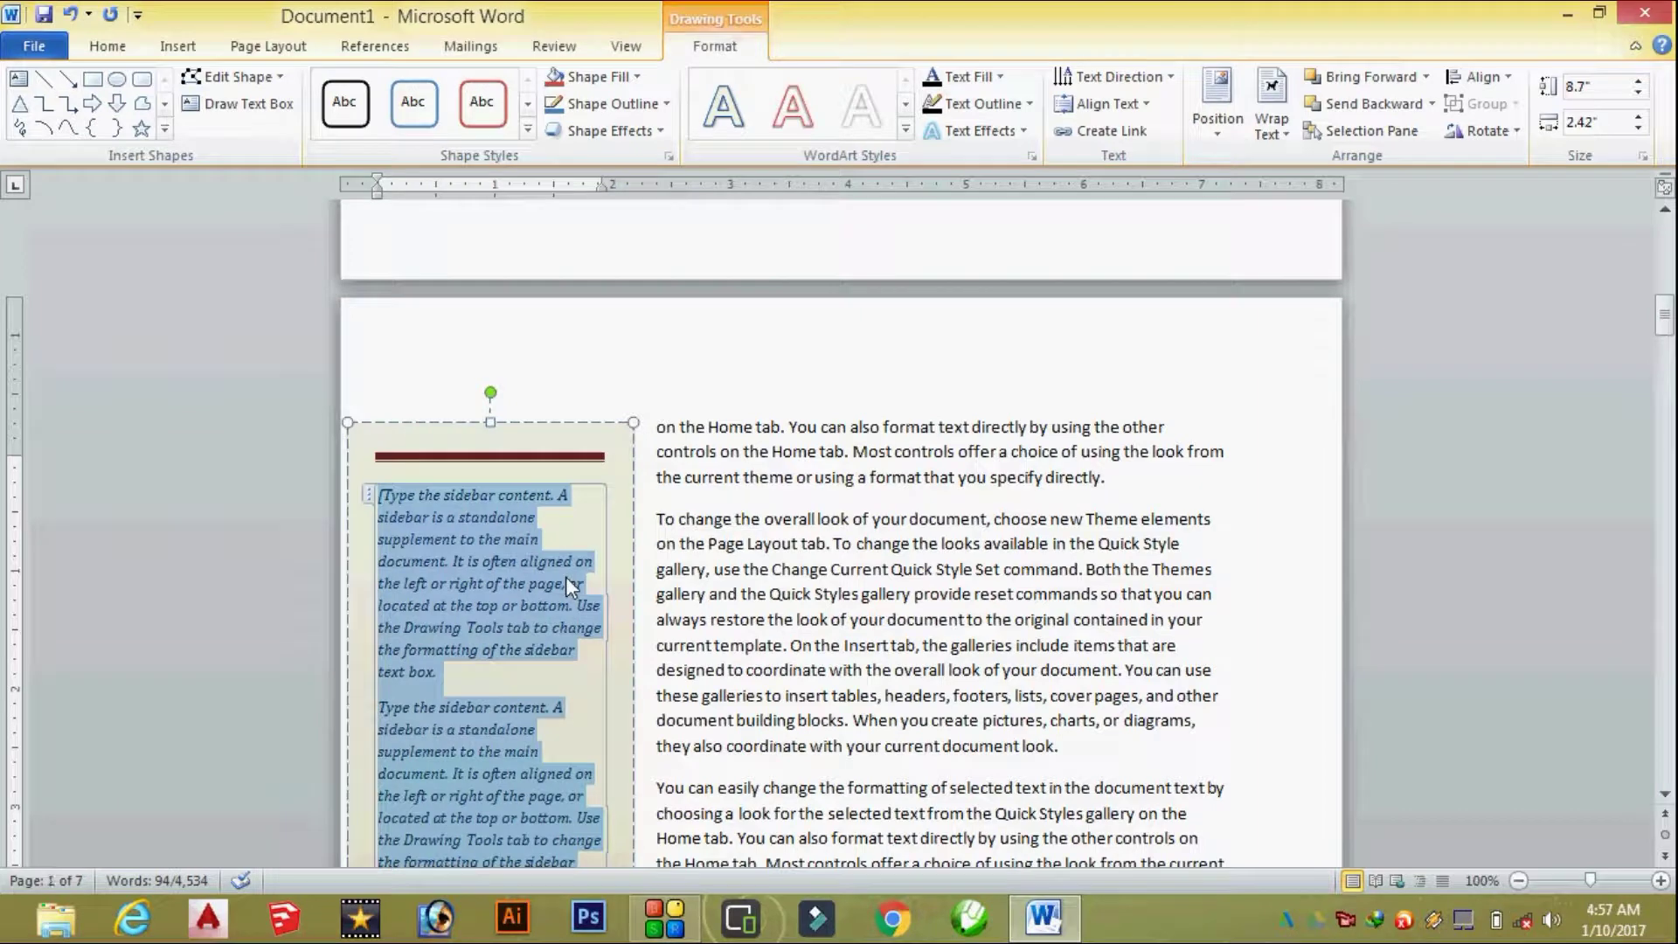
{"action": "key", "text": "ctrl+v"}
{"action": "scroll", "coordinate": [568, 568], "scroll_direction": "down", "scroll_amount": 5}
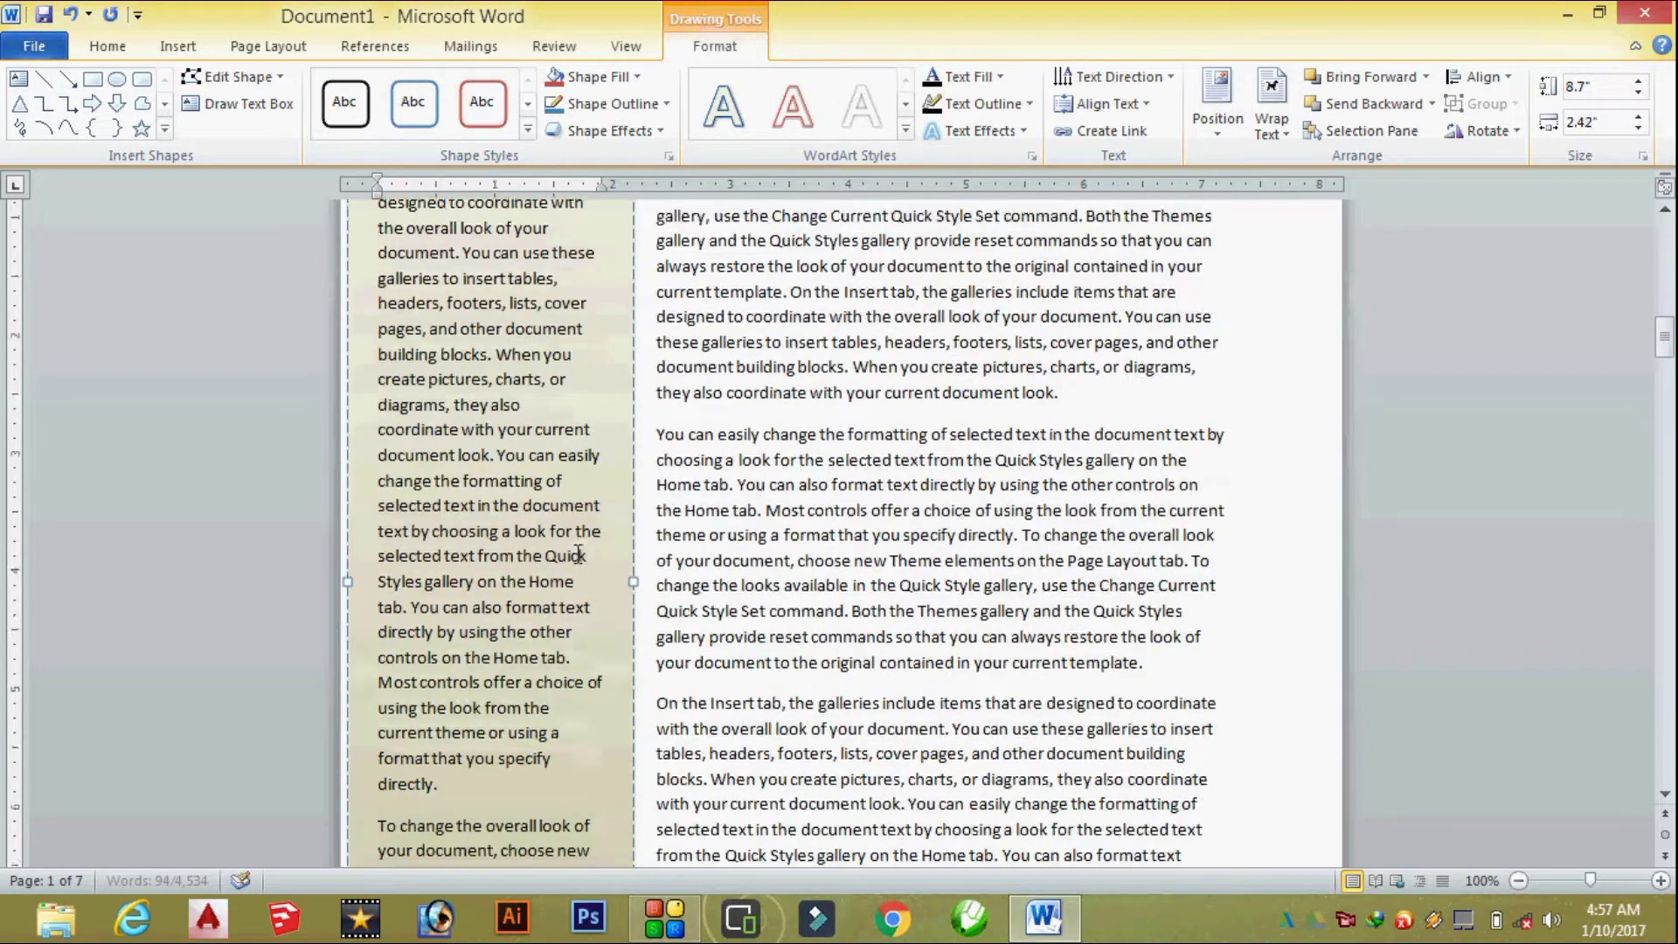
{"action": "scroll", "coordinate": [572, 559], "scroll_direction": "down", "scroll_amount": 3}
{"action": "scroll", "coordinate": [576, 552], "scroll_direction": "down", "scroll_amount": 3}
{"action": "scroll", "coordinate": [576, 552], "scroll_direction": "down", "scroll_amount": 4}
{"action": "scroll", "coordinate": [577, 552], "scroll_direction": "down", "scroll_amount": 4}
{"action": "scroll", "coordinate": [577, 552], "scroll_direction": "down", "scroll_amount": 4}
{"action": "scroll", "coordinate": [664, 544], "scroll_direction": "down", "scroll_amount": 3}
{"action": "scroll", "coordinate": [664, 544], "scroll_direction": "up", "scroll_amount": 4}
{"action": "scroll", "coordinate": [666, 489], "scroll_direction": "up", "scroll_amount": 5}
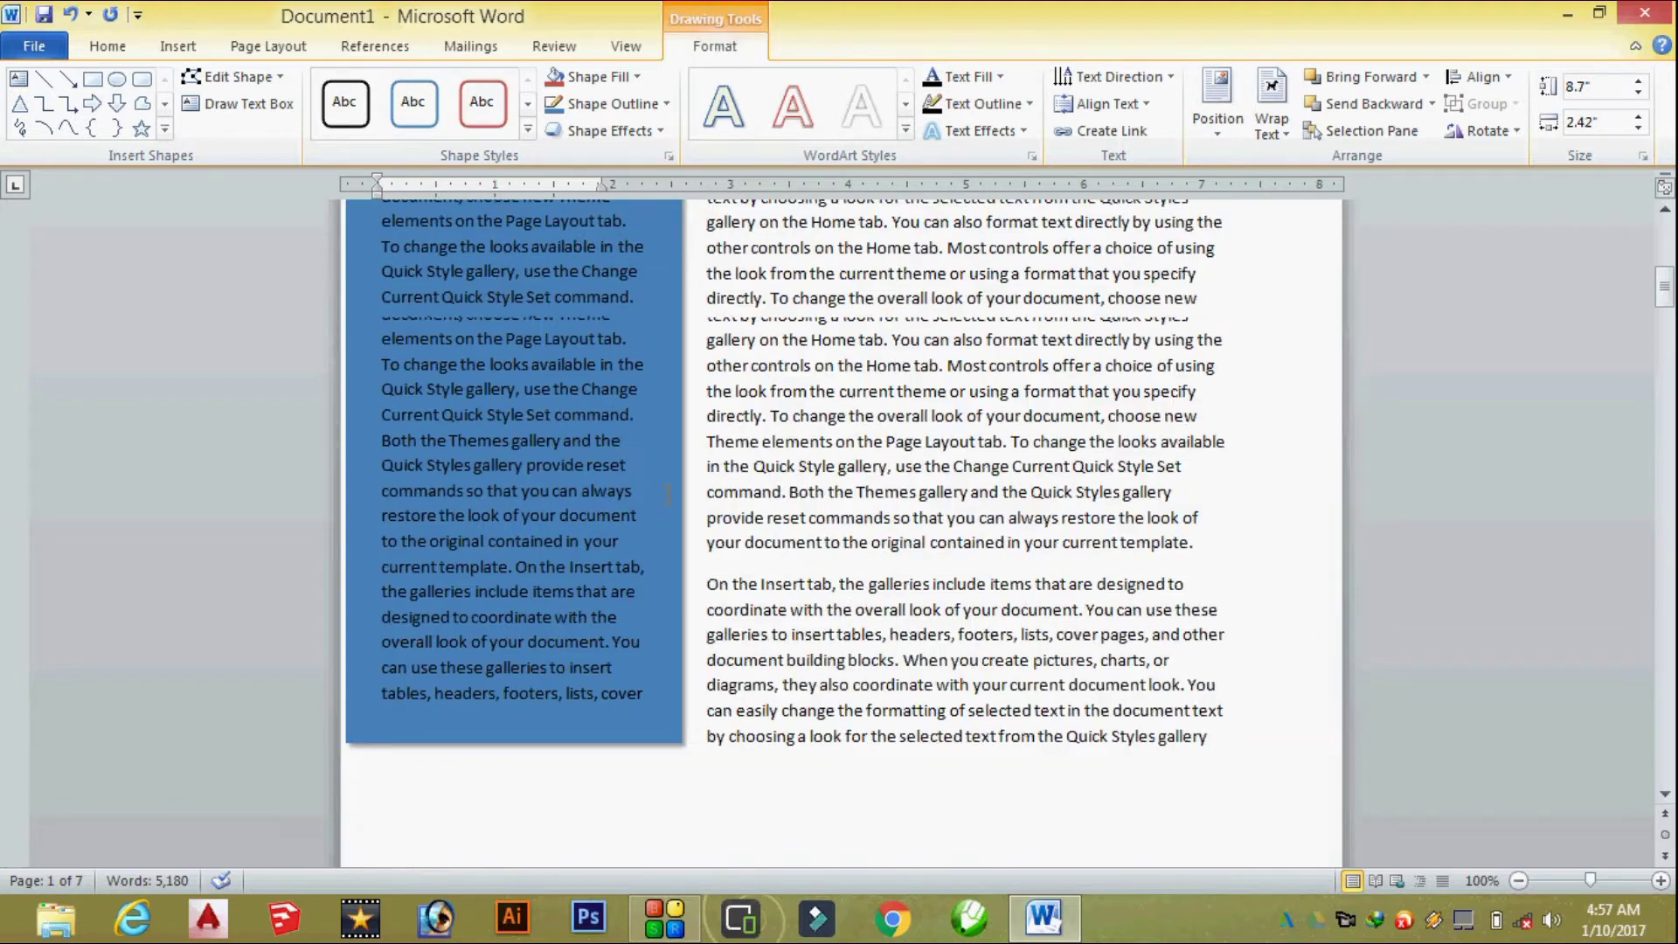
{"action": "scroll", "coordinate": [667, 435], "scroll_direction": "up", "scroll_amount": 3}
{"action": "scroll", "coordinate": [667, 464], "scroll_direction": "up", "scroll_amount": 5}
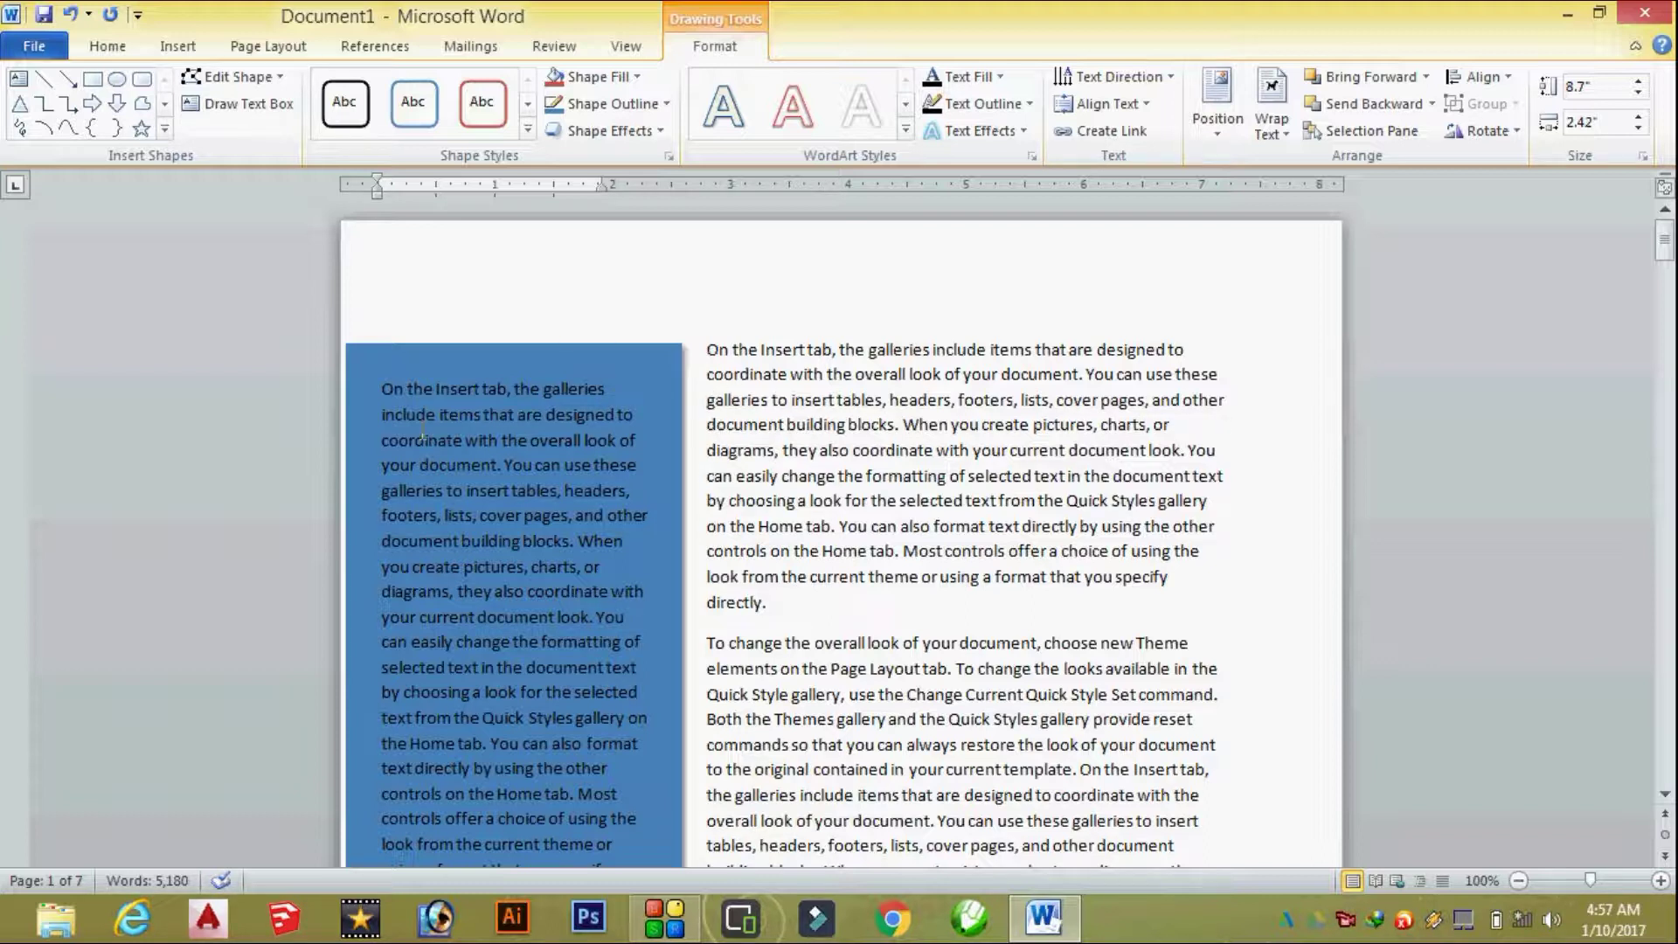
Step: Scroll through the pages to review the filled sidebar and the 5,180-word count
{"action": "scroll", "coordinate": [515, 575], "scroll_direction": "down", "scroll_amount": 4}
{"action": "scroll", "coordinate": [515, 575], "scroll_direction": "down", "scroll_amount": 4}
{"action": "scroll", "coordinate": [515, 575], "scroll_direction": "down", "scroll_amount": 4}
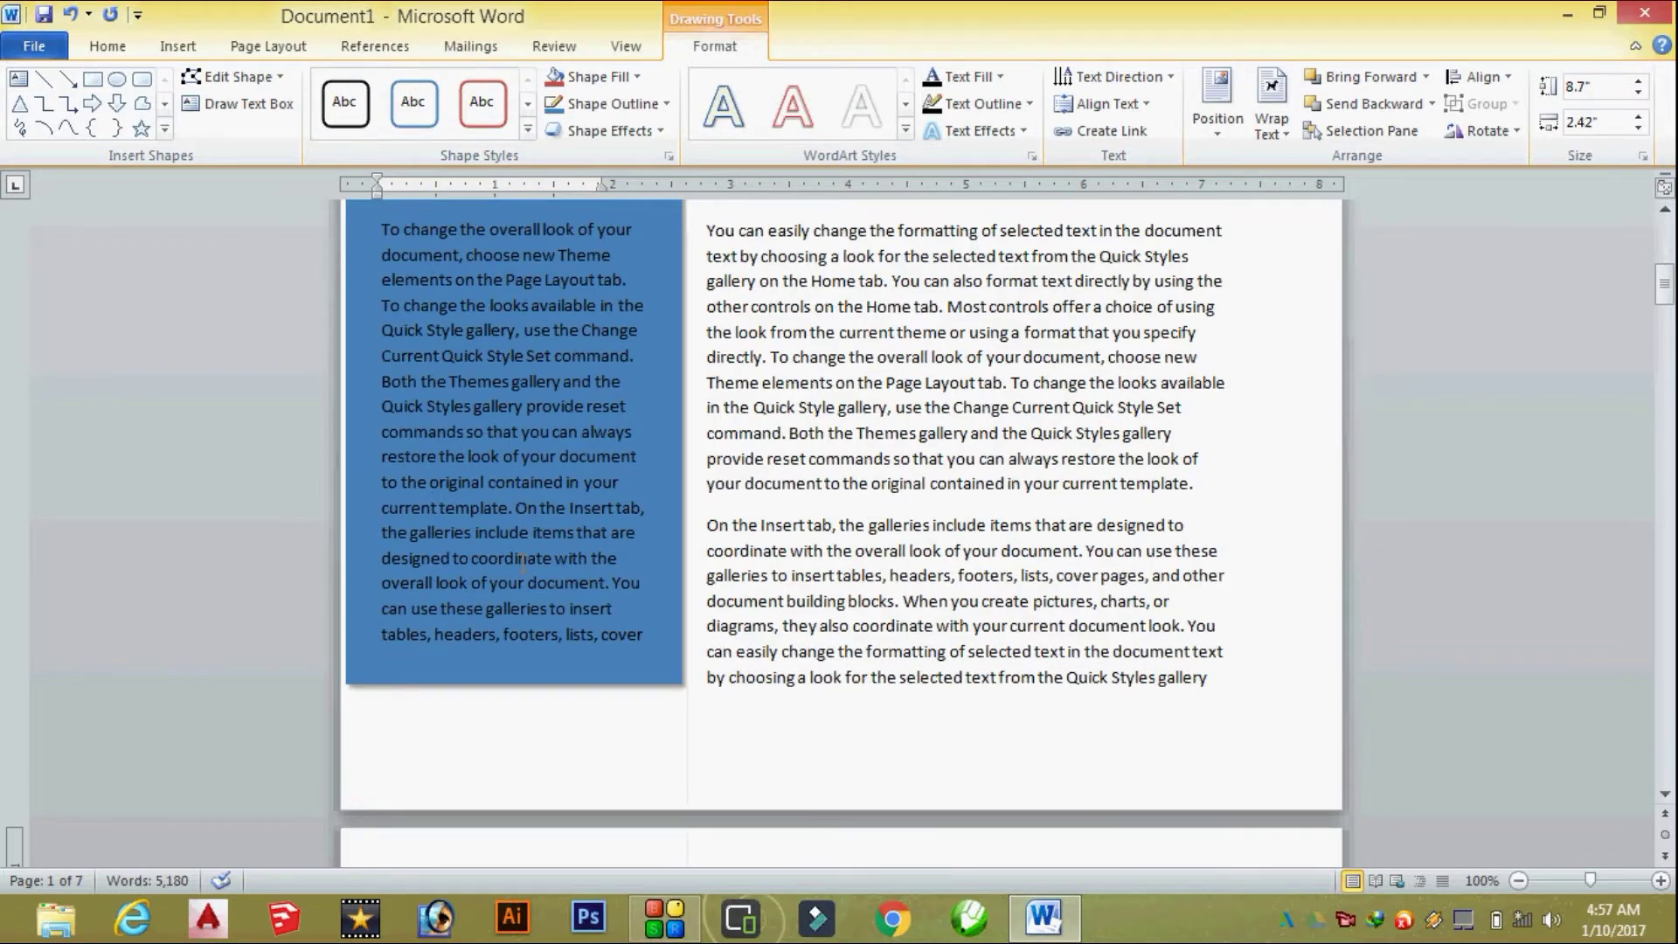
{"action": "scroll", "coordinate": [516, 575], "scroll_direction": "down", "scroll_amount": 4}
{"action": "scroll", "coordinate": [516, 575], "scroll_direction": "down", "scroll_amount": 4}
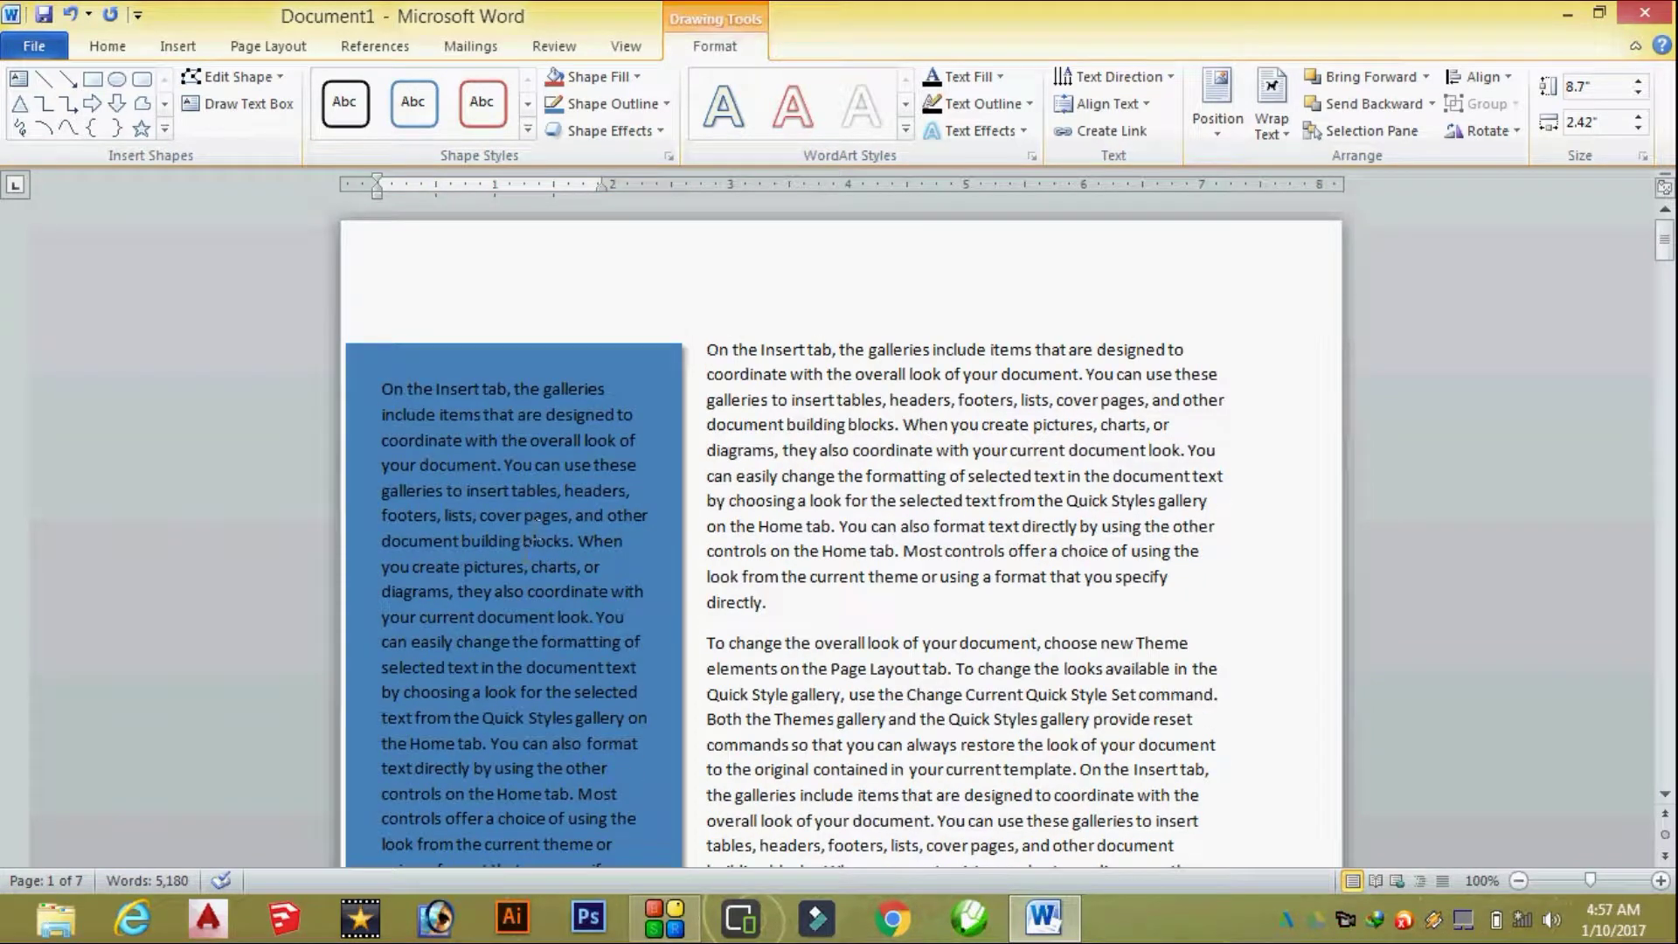
{"action": "scroll", "coordinate": [564, 460], "scroll_direction": "down", "scroll_amount": 4}
{"action": "scroll", "coordinate": [564, 460], "scroll_direction": "down", "scroll_amount": 4}
{"action": "scroll", "coordinate": [573, 374], "scroll_direction": "down", "scroll_amount": 4}
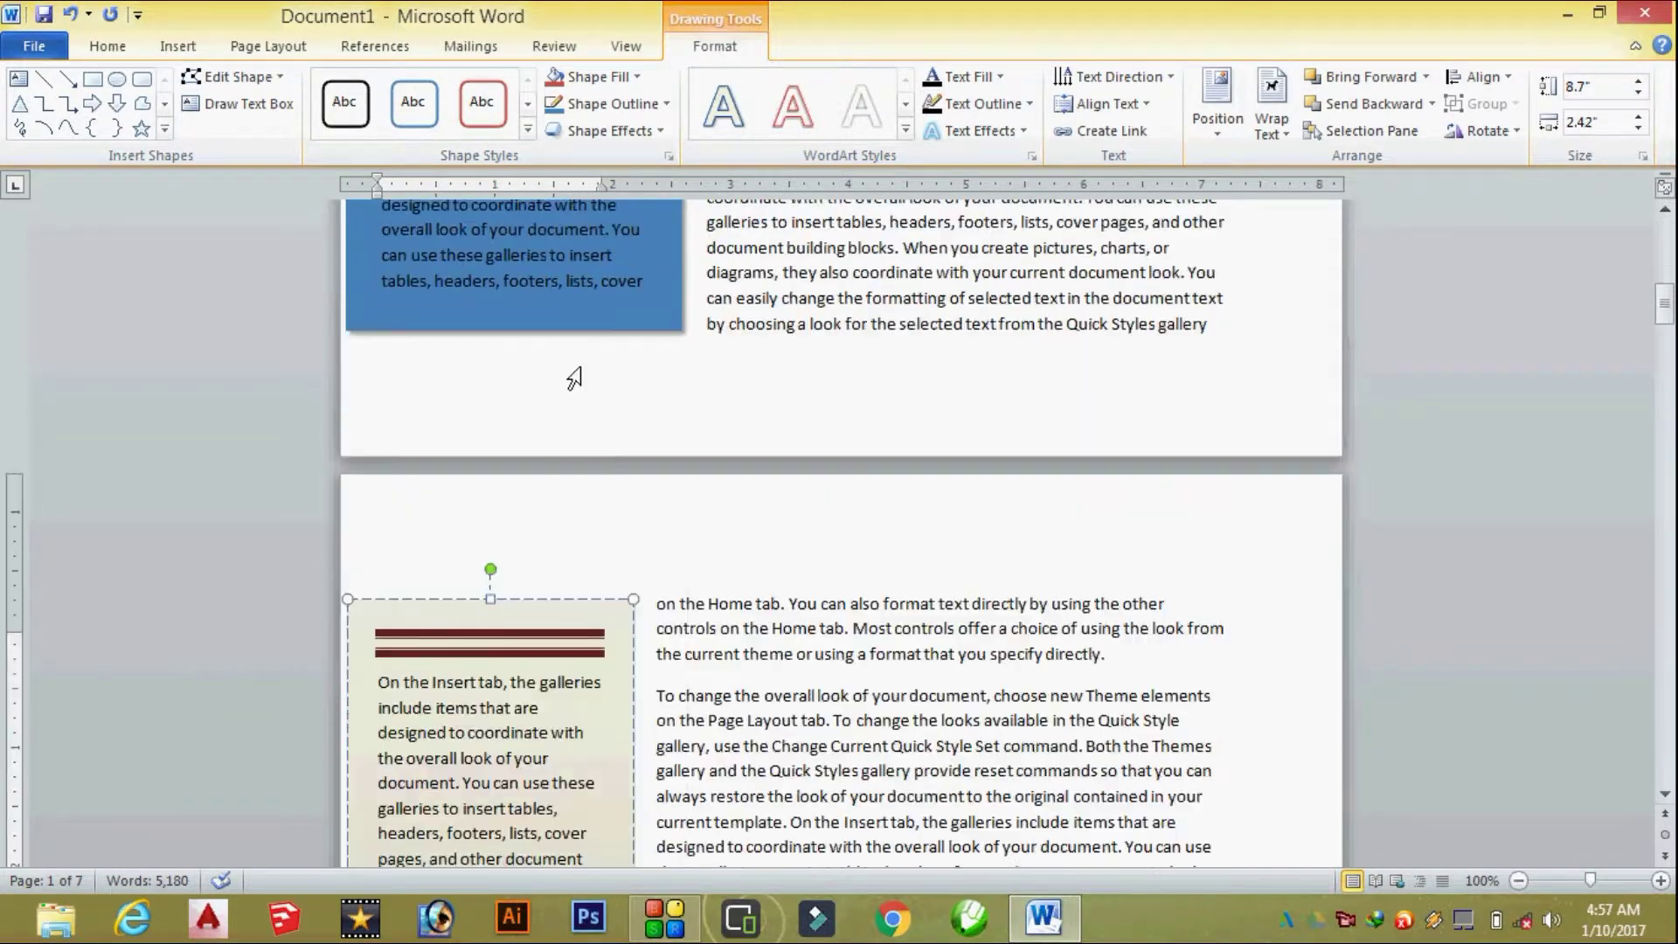
{"action": "scroll", "coordinate": [573, 374], "scroll_direction": "up", "scroll_amount": 4}
{"action": "scroll", "coordinate": [573, 374], "scroll_direction": "up", "scroll_amount": 4}
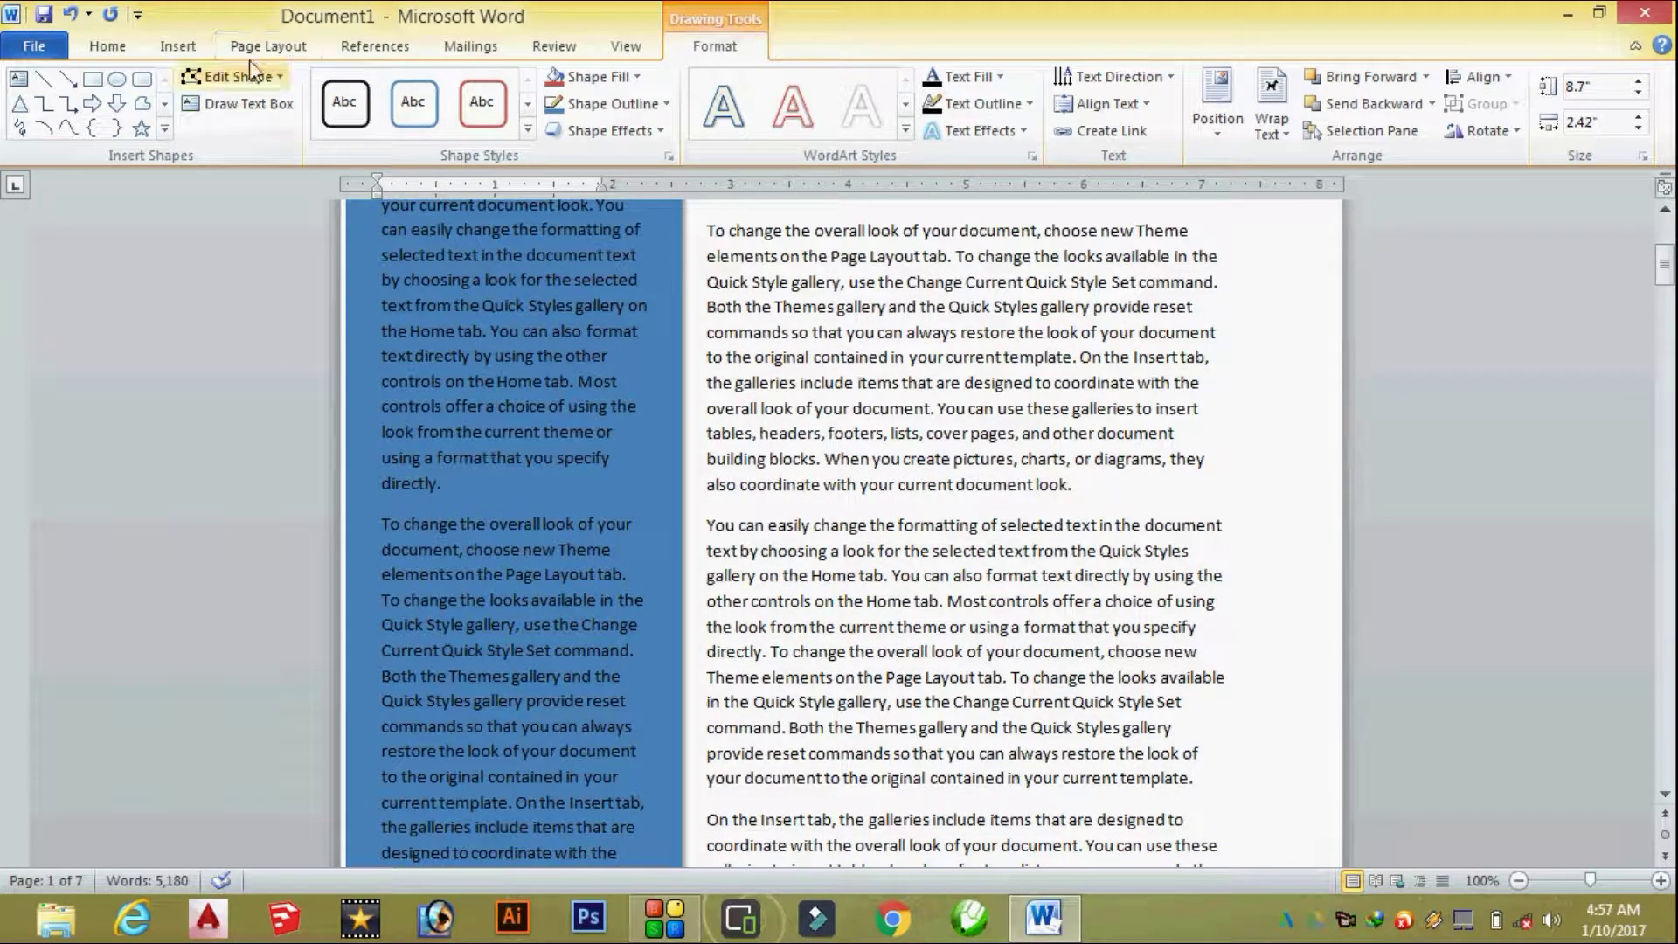
Step: Switch to the Insert tab and move out of the sidebar box back into the body text
{"action": "left_click", "coordinate": [180, 48]}
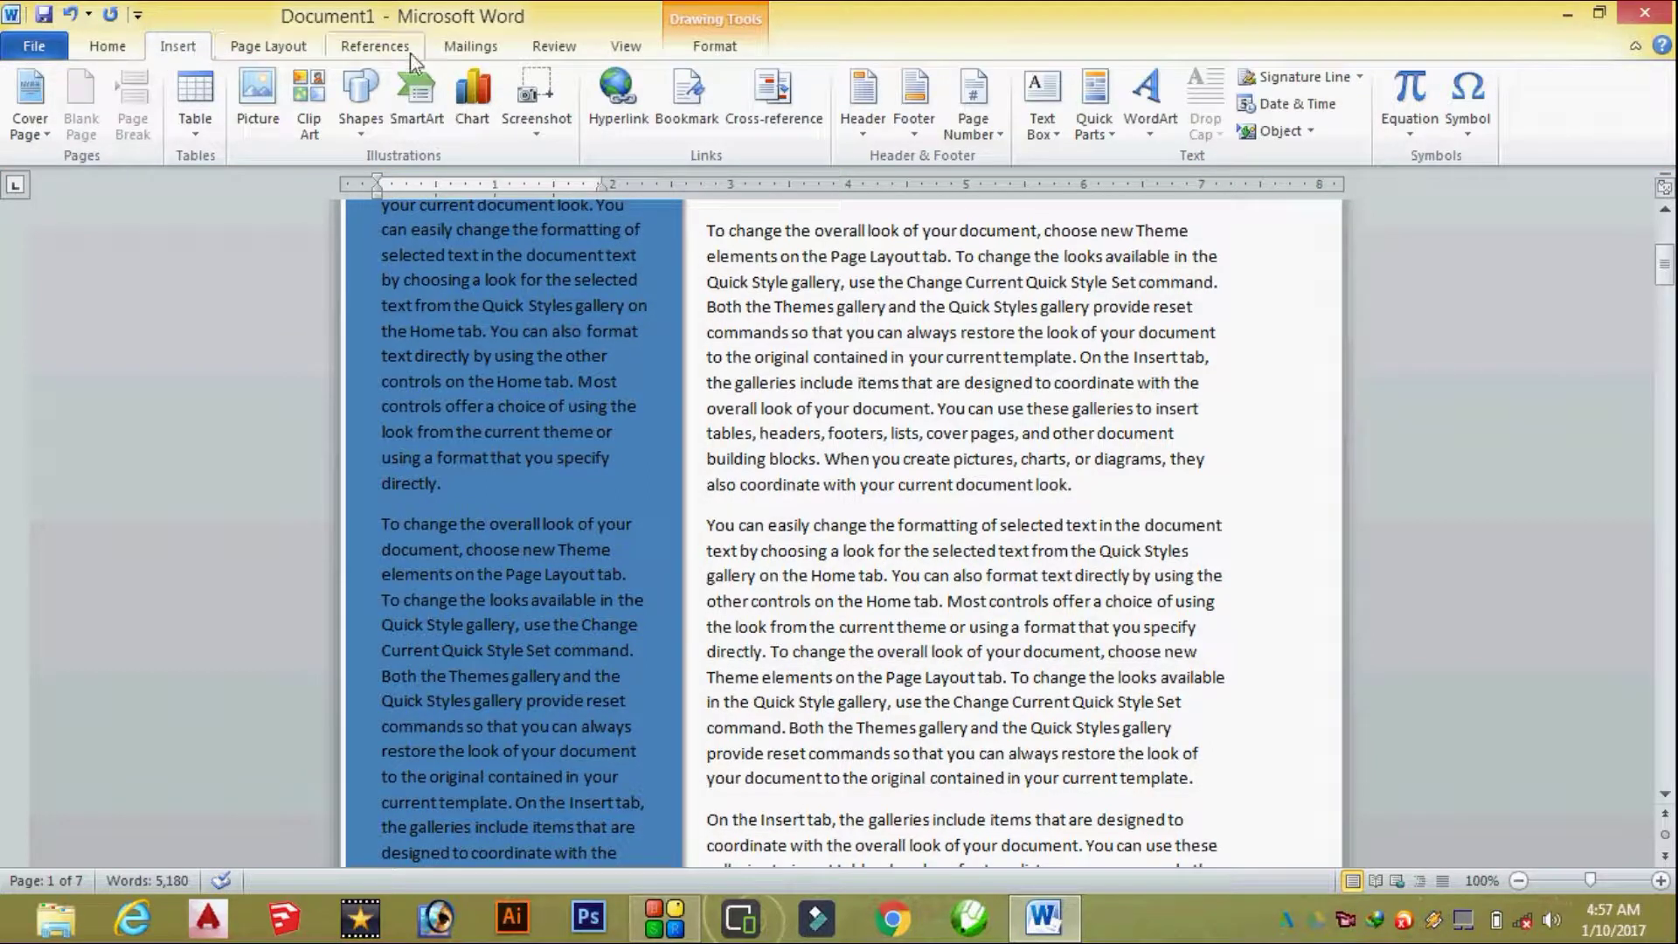
{"action": "scroll", "coordinate": [895, 192], "scroll_direction": "down", "scroll_amount": 2}
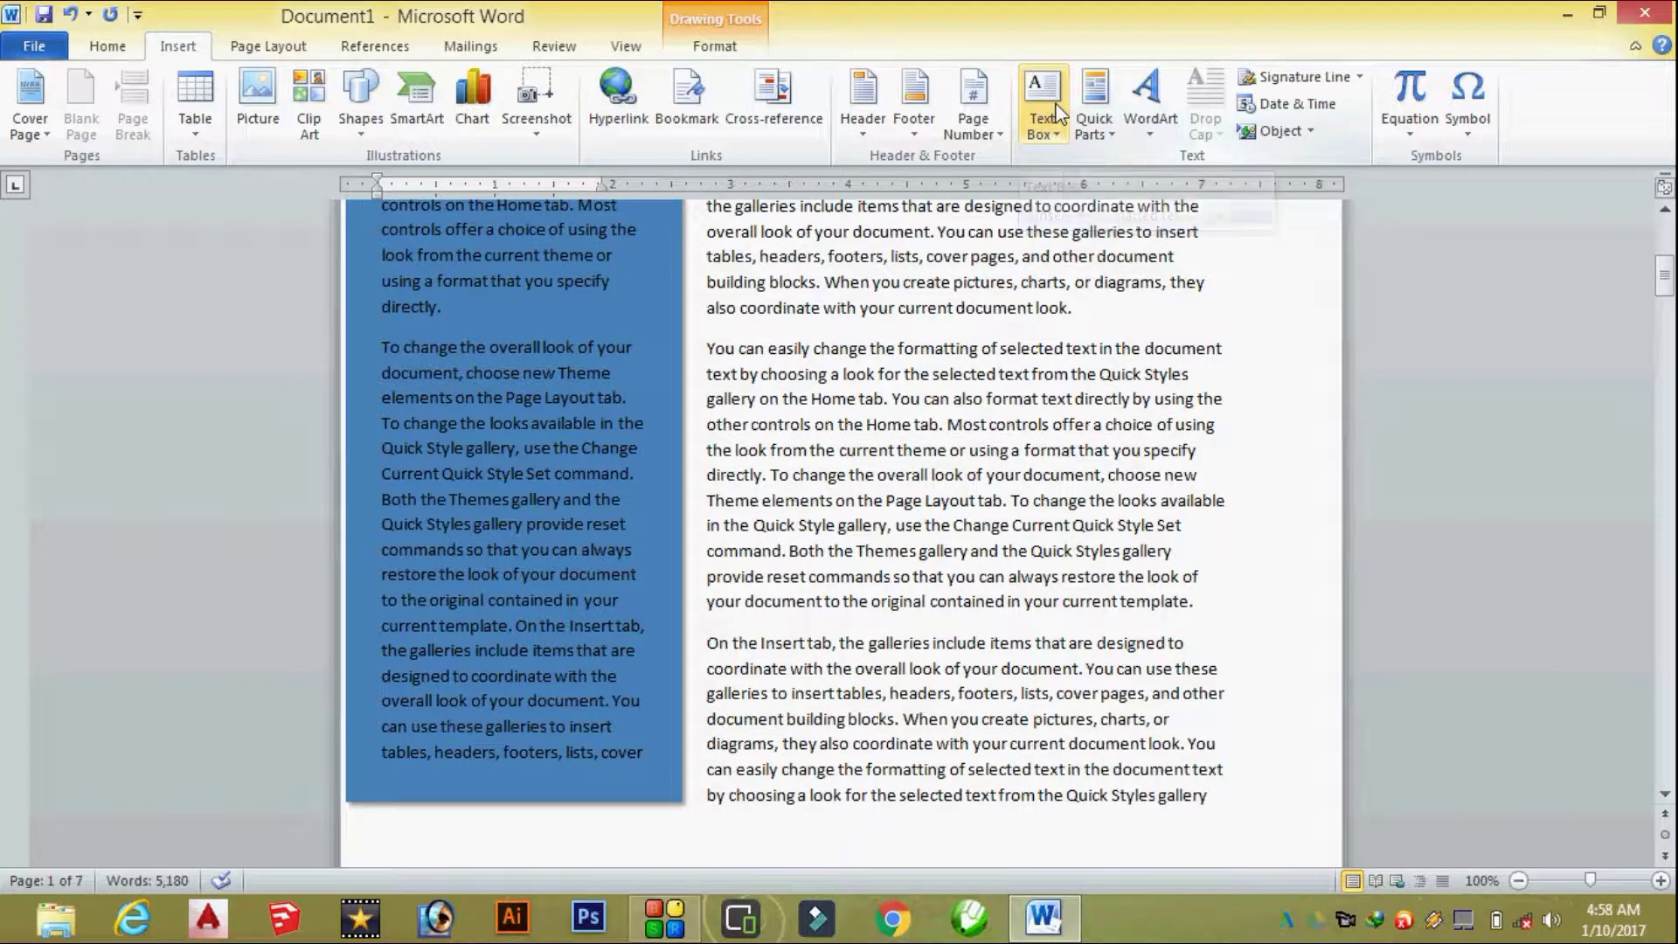
{"action": "scroll", "coordinate": [1055, 113], "scroll_direction": "down", "scroll_amount": 4}
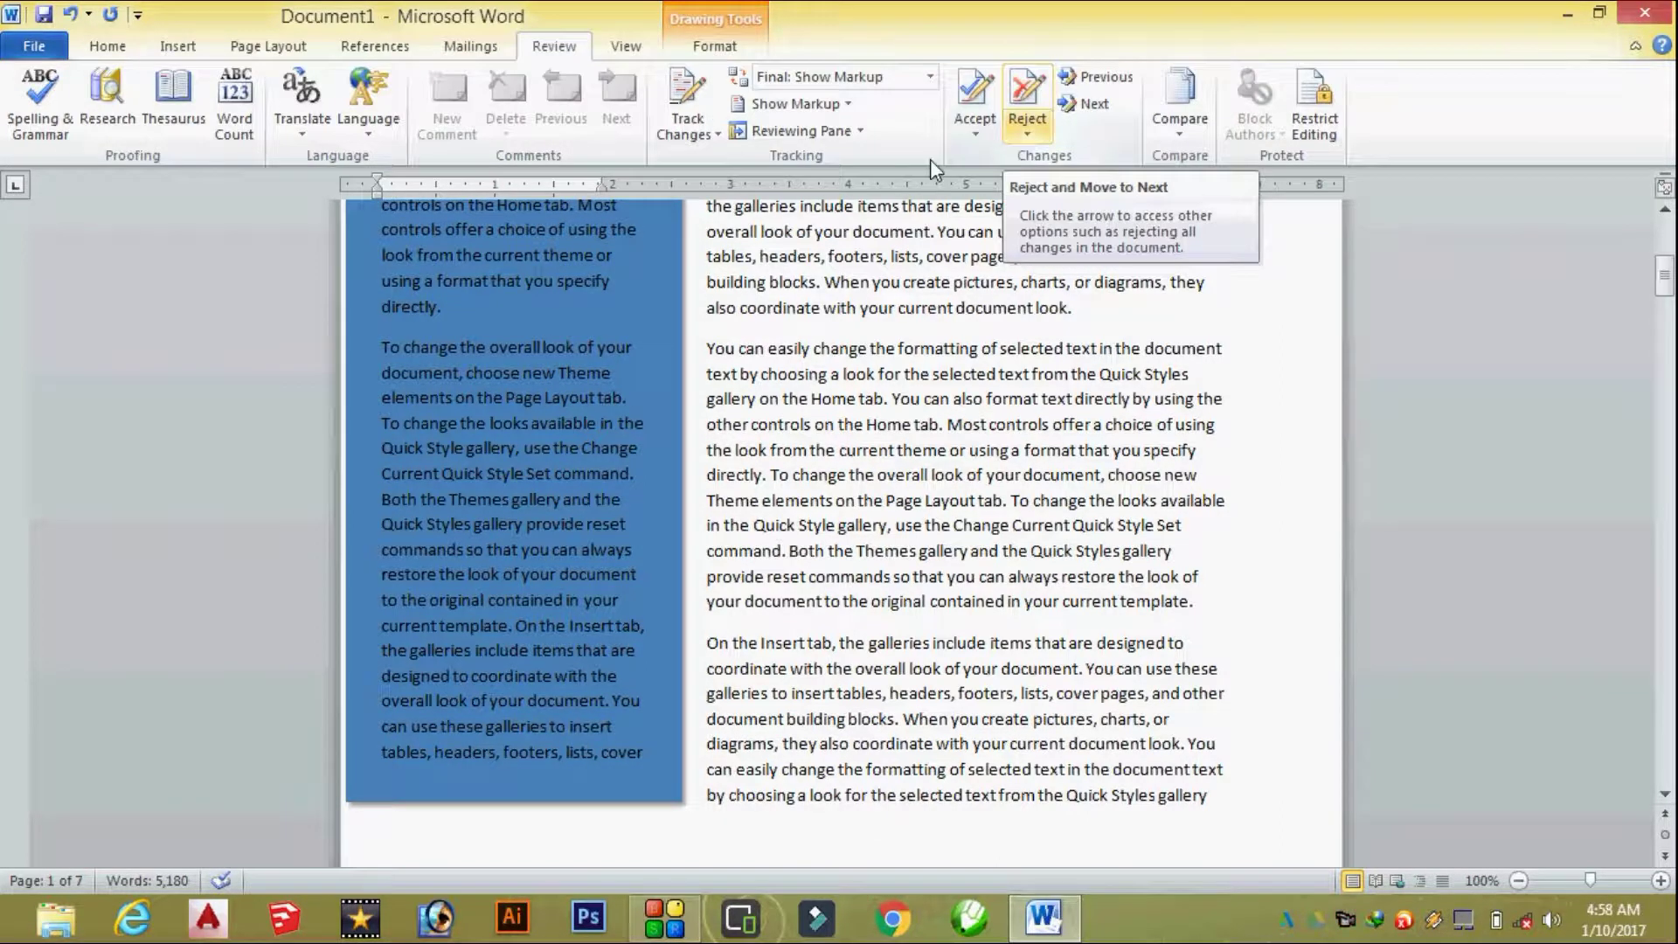
{"action": "left_click", "coordinate": [178, 45]}
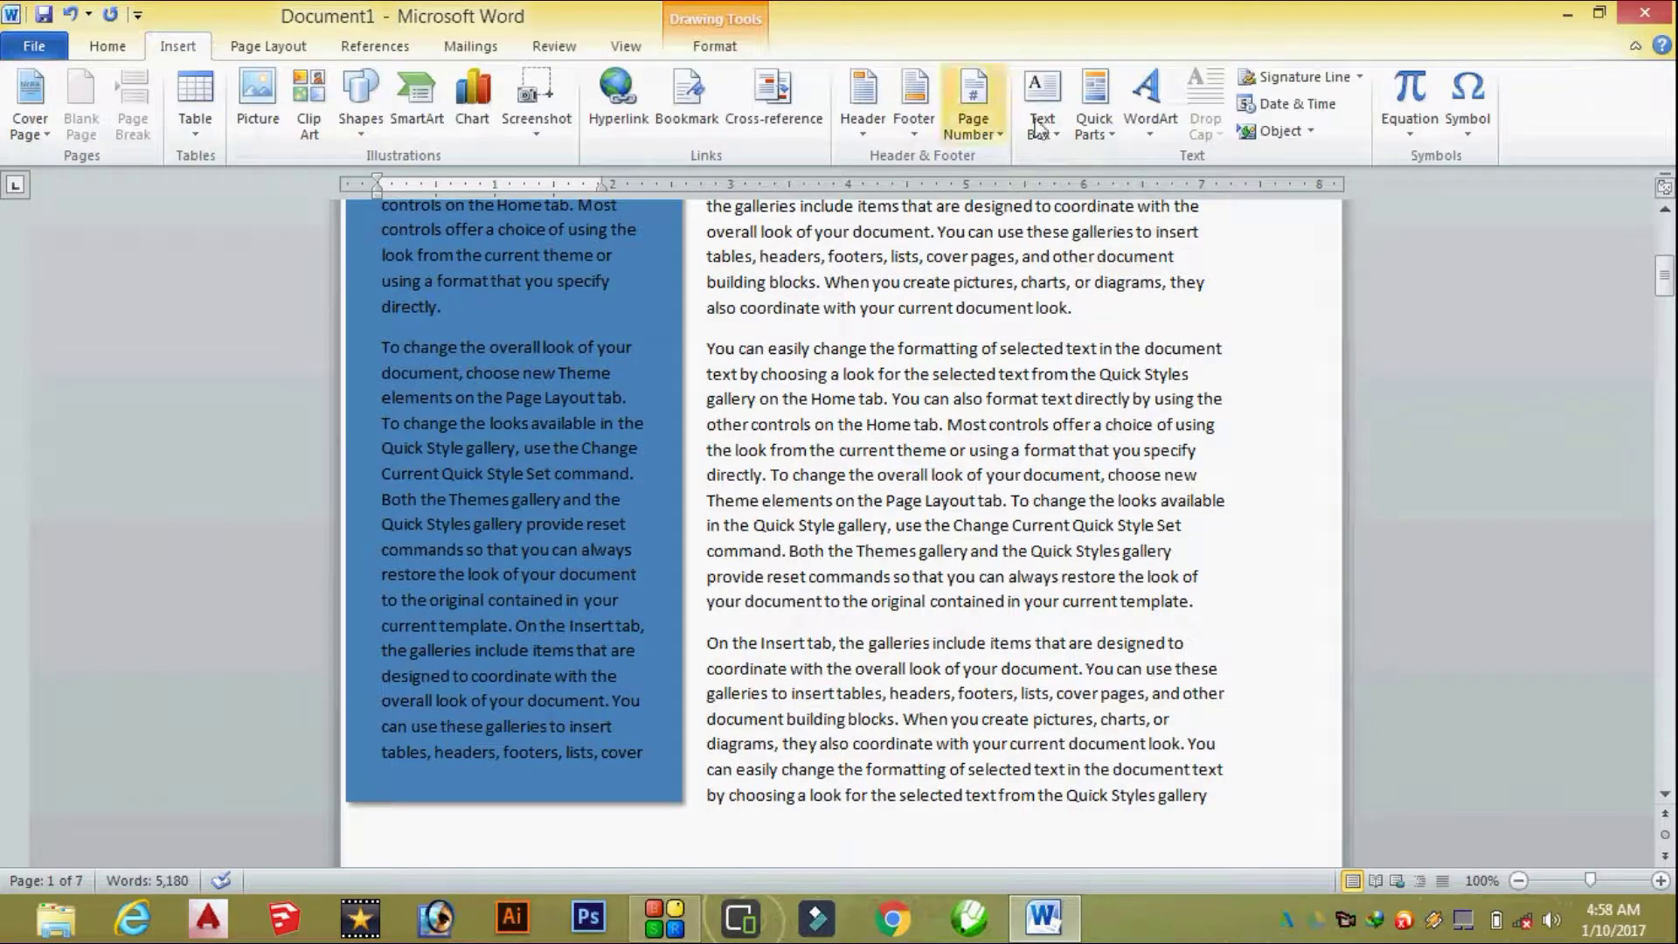
{"action": "left_click", "coordinate": [1033, 479]}
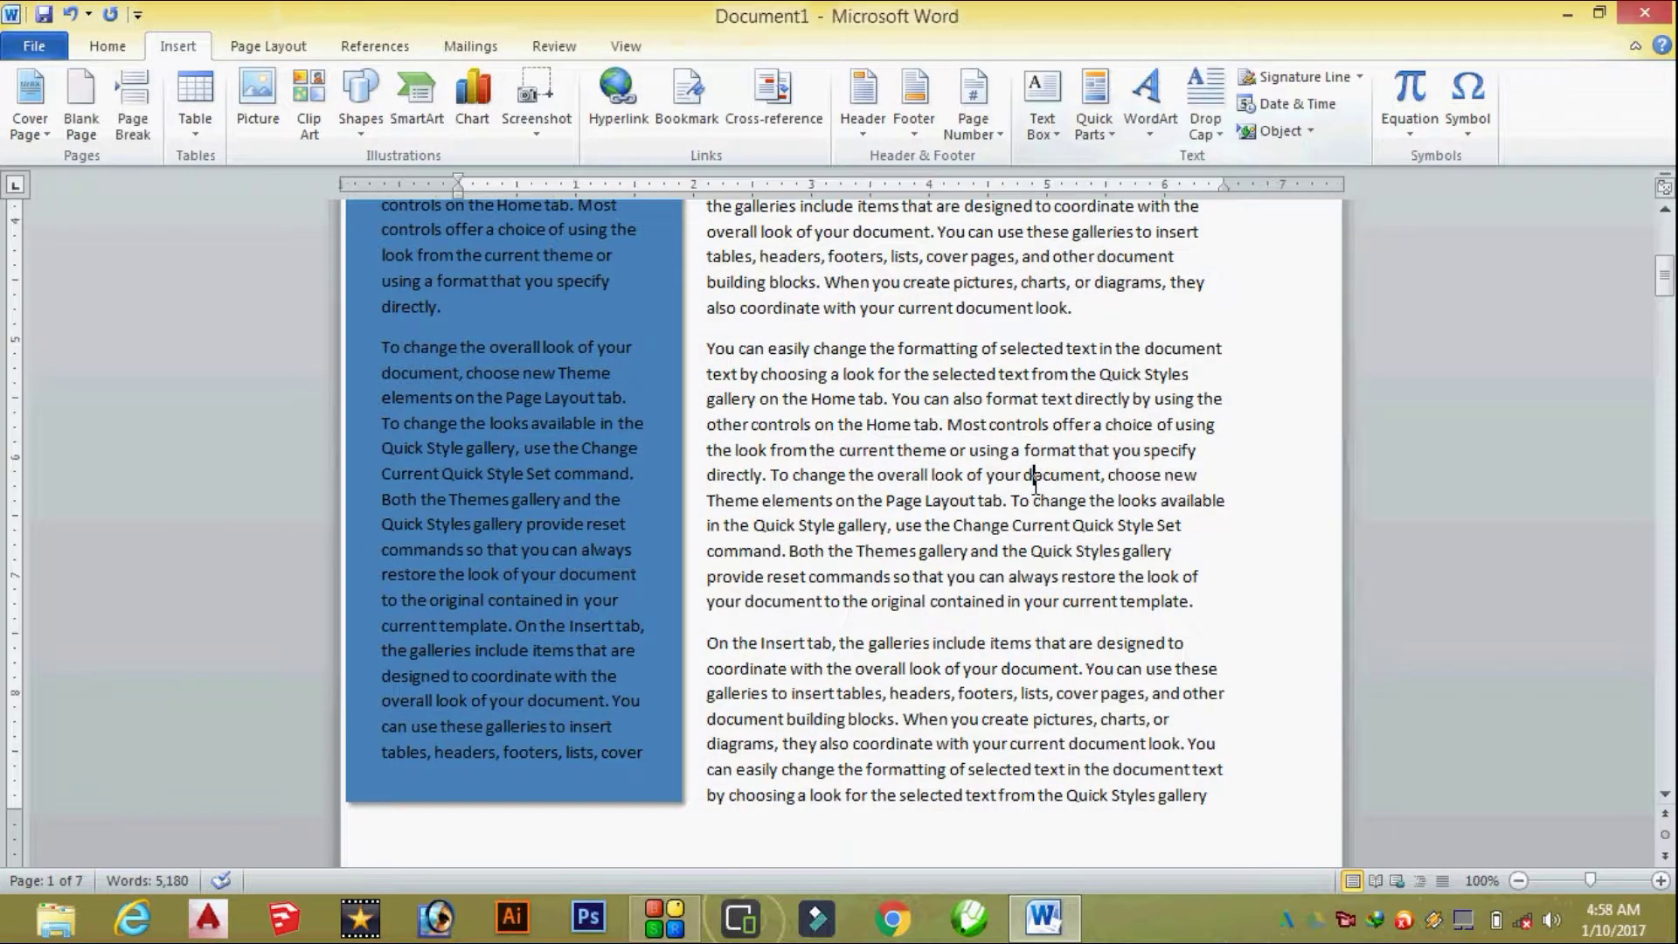
Step: Open up blank lines after the paragraph ending "current document look." on page 3
{"action": "scroll", "coordinate": [1034, 479], "scroll_direction": "down", "scroll_amount": 5}
{"action": "scroll", "coordinate": [1036, 472], "scroll_direction": "down", "scroll_amount": 5}
{"action": "scroll", "coordinate": [1036, 467], "scroll_direction": "down", "scroll_amount": 5}
{"action": "scroll", "coordinate": [1037, 460], "scroll_direction": "down", "scroll_amount": 5}
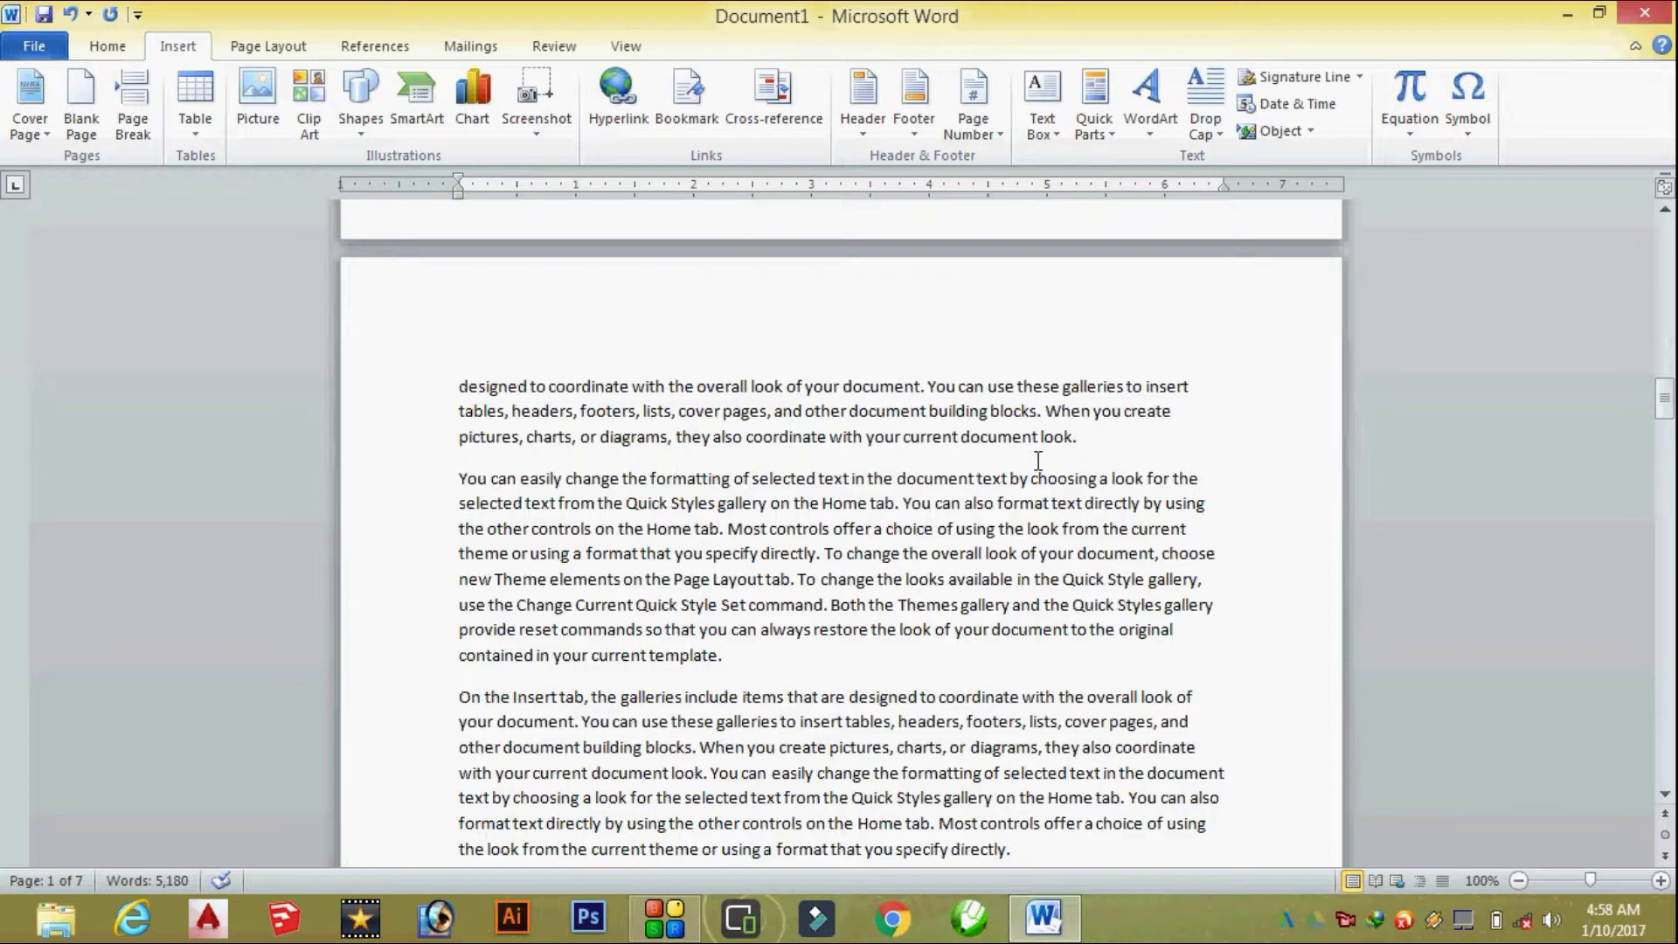
{"action": "left_click", "coordinate": [1080, 436]}
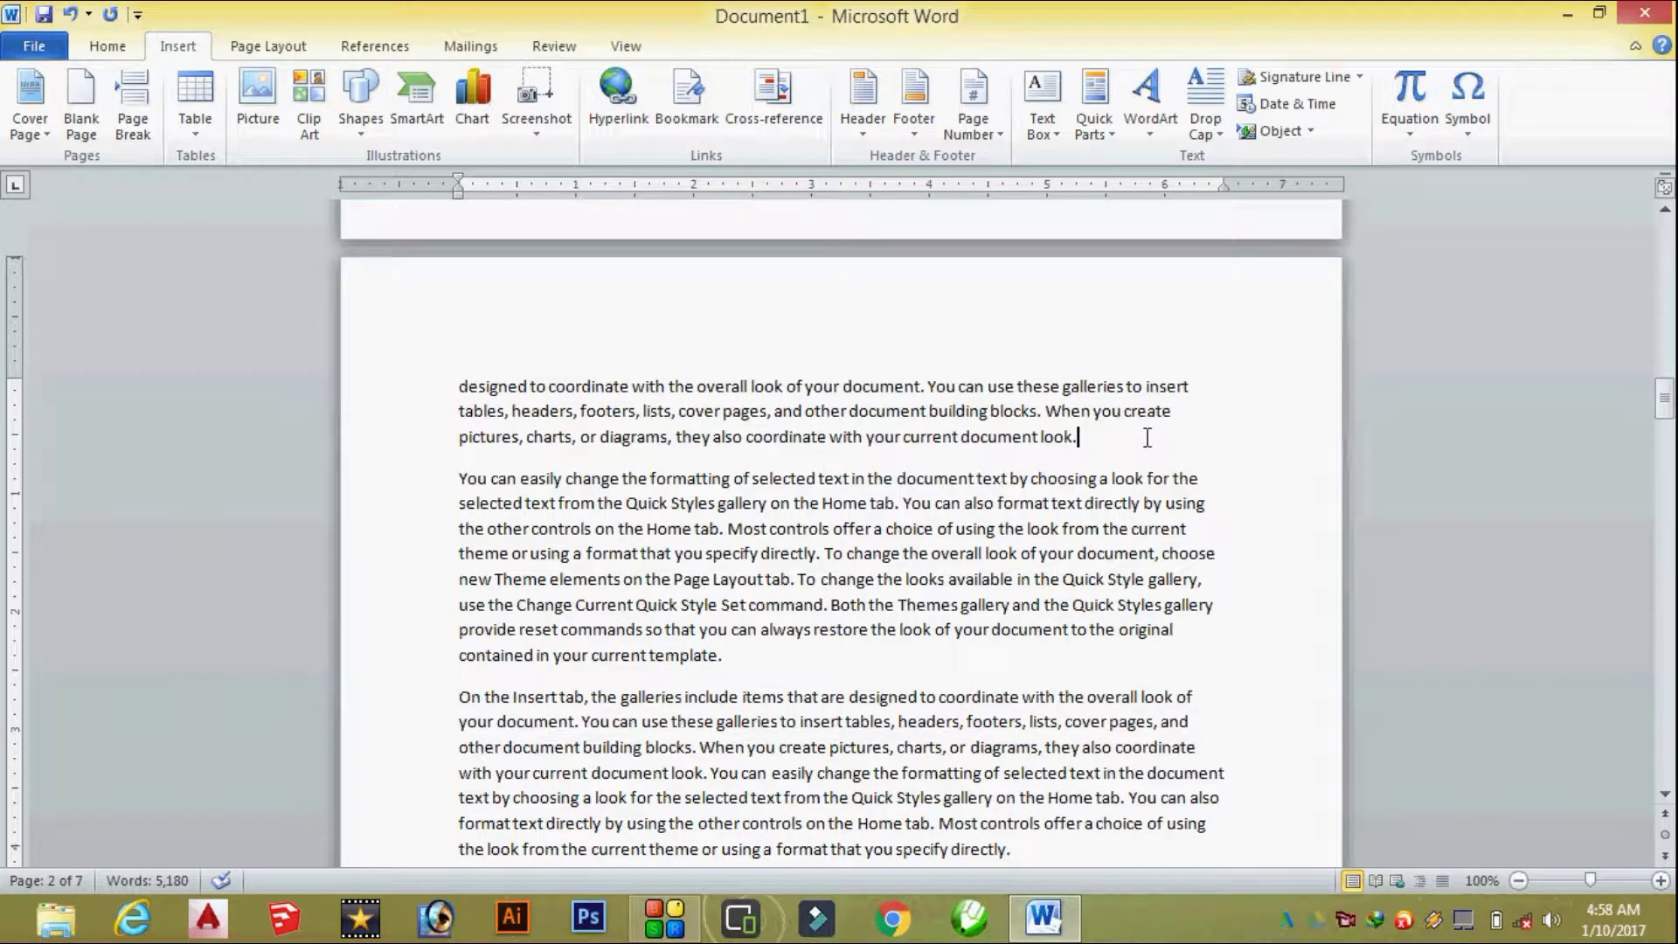
{"action": "key", "text": "Return"}
{"action": "key", "text": "Return"}
{"action": "key", "text": "Return"}
{"action": "key", "text": "Return"}
{"action": "left_click", "coordinate": [462, 485]}
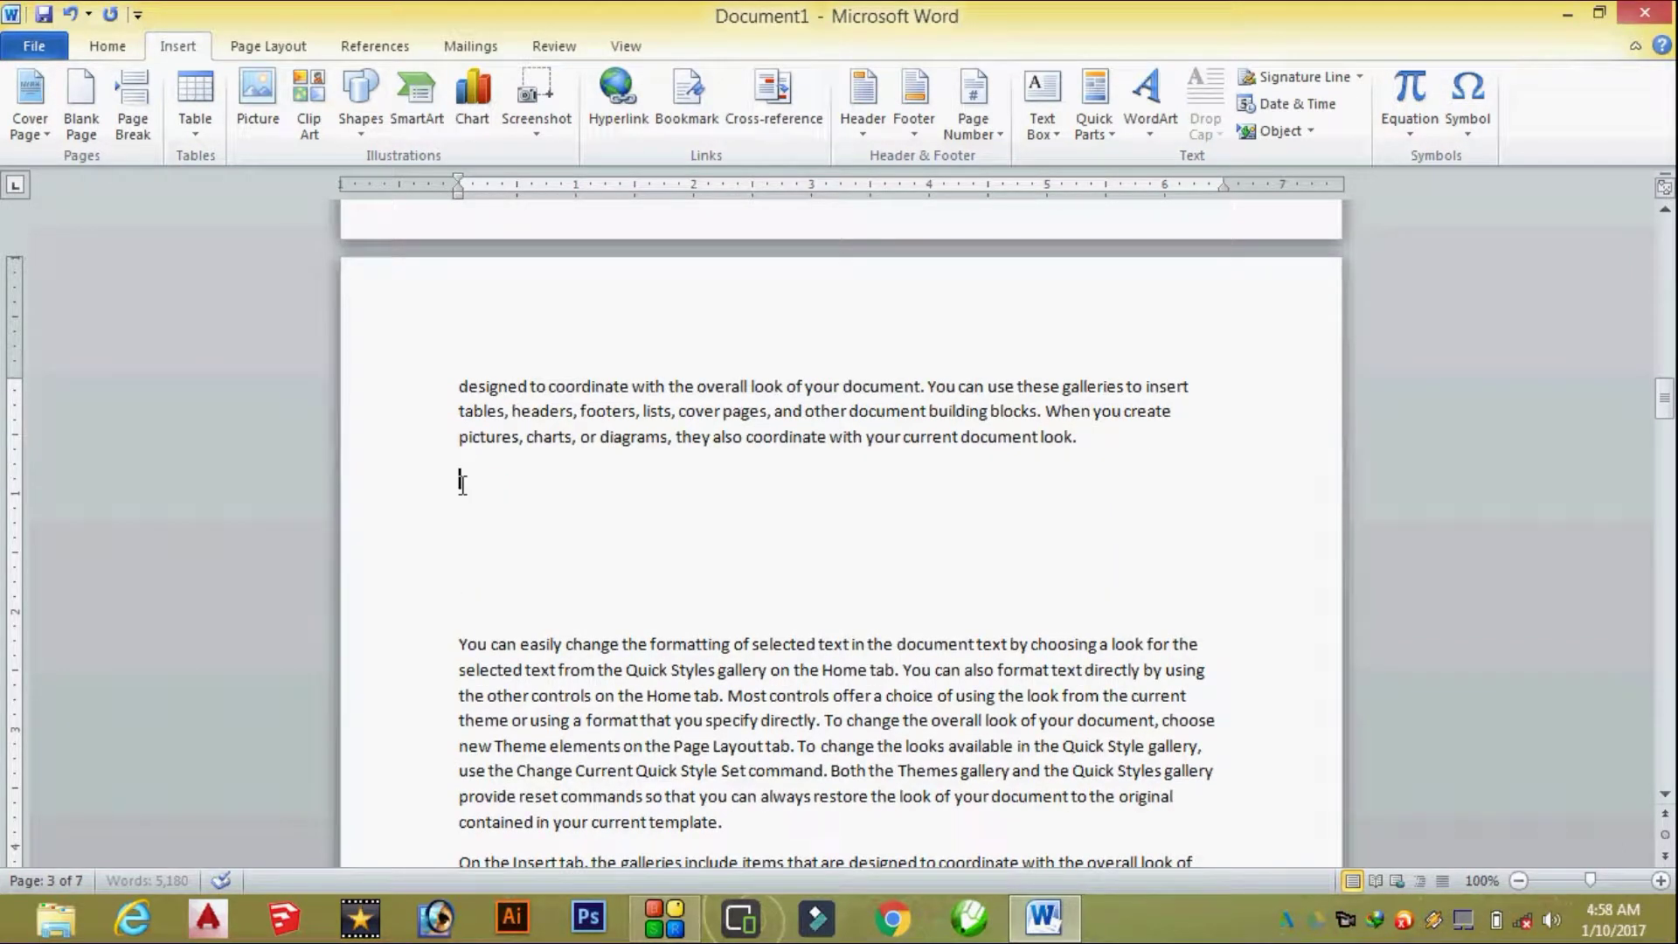
{"action": "left_click", "coordinate": [1103, 114]}
{"action": "mouse_move", "coordinate": [1139, 160]}
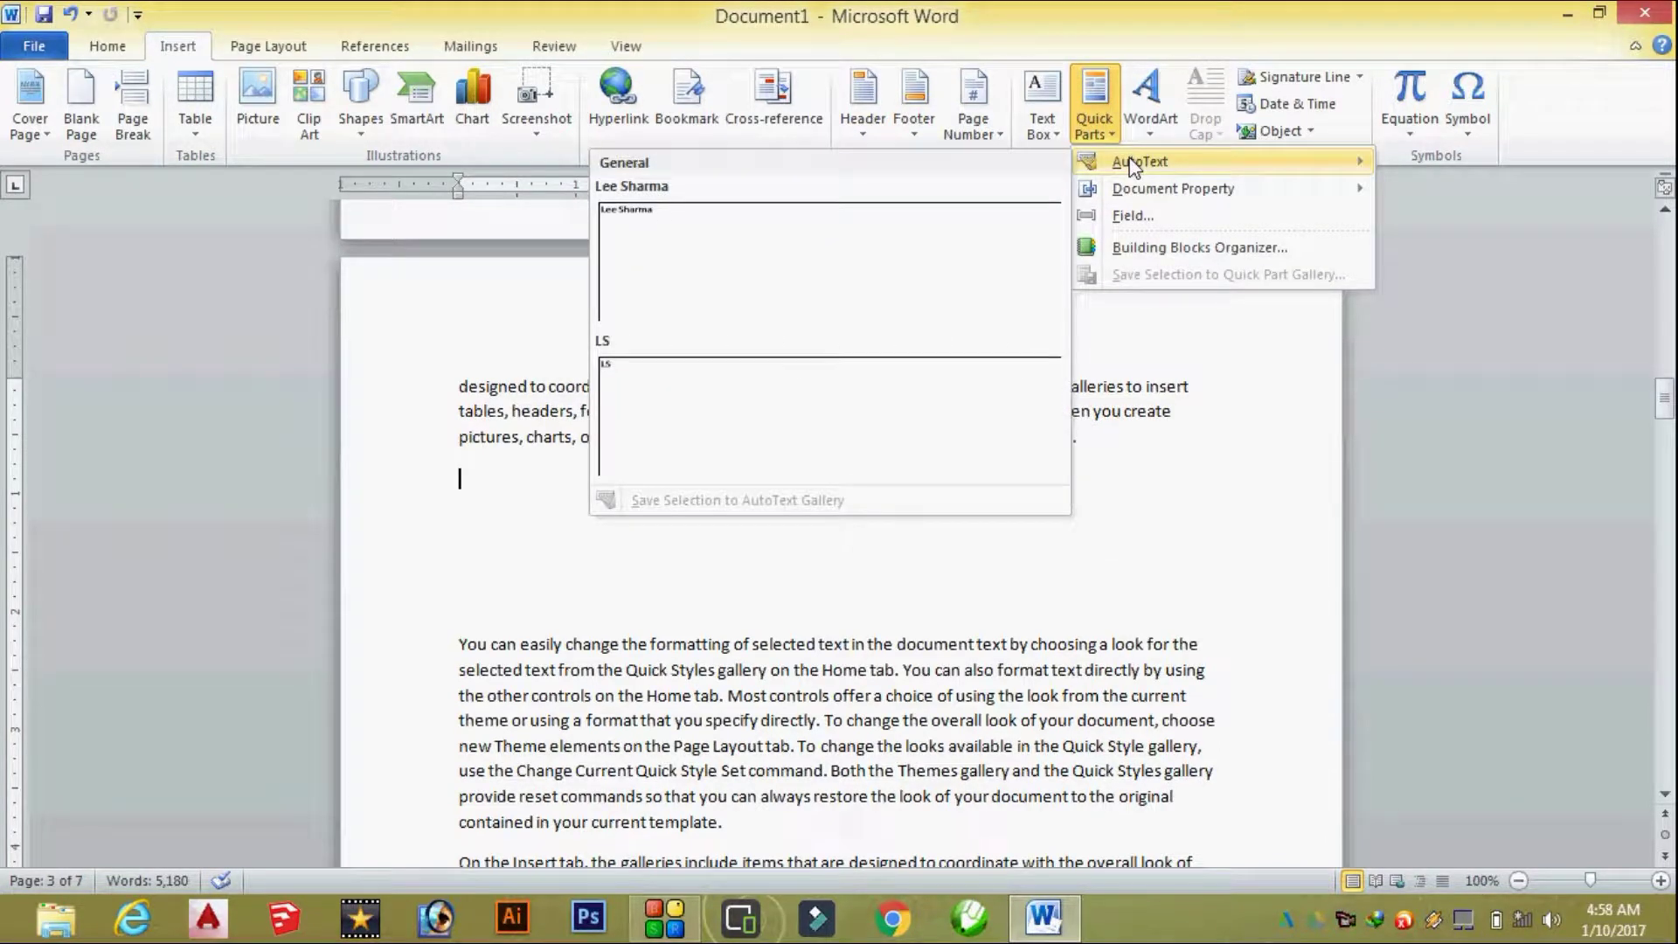
Step: Insert the saved name AutoText entry, then a Company property field reading 'LS Technology education'
{"action": "left_click", "coordinate": [642, 229]}
{"action": "key", "text": "Return"}
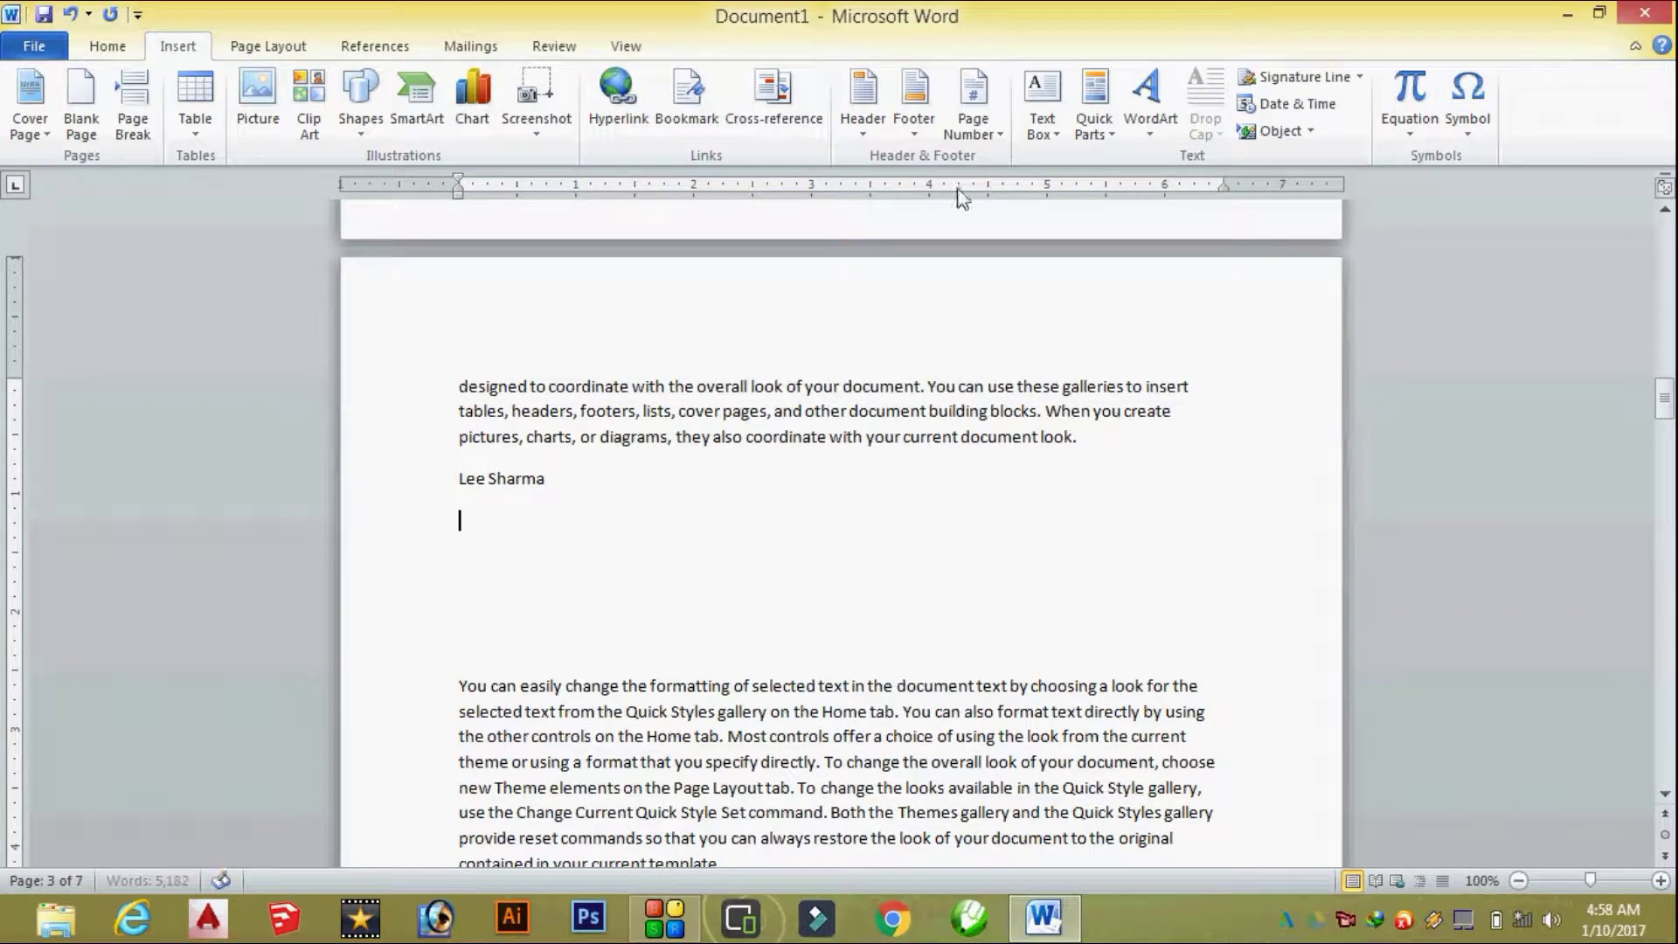
{"action": "left_click", "coordinate": [1094, 109]}
{"action": "mouse_move", "coordinate": [1172, 188]}
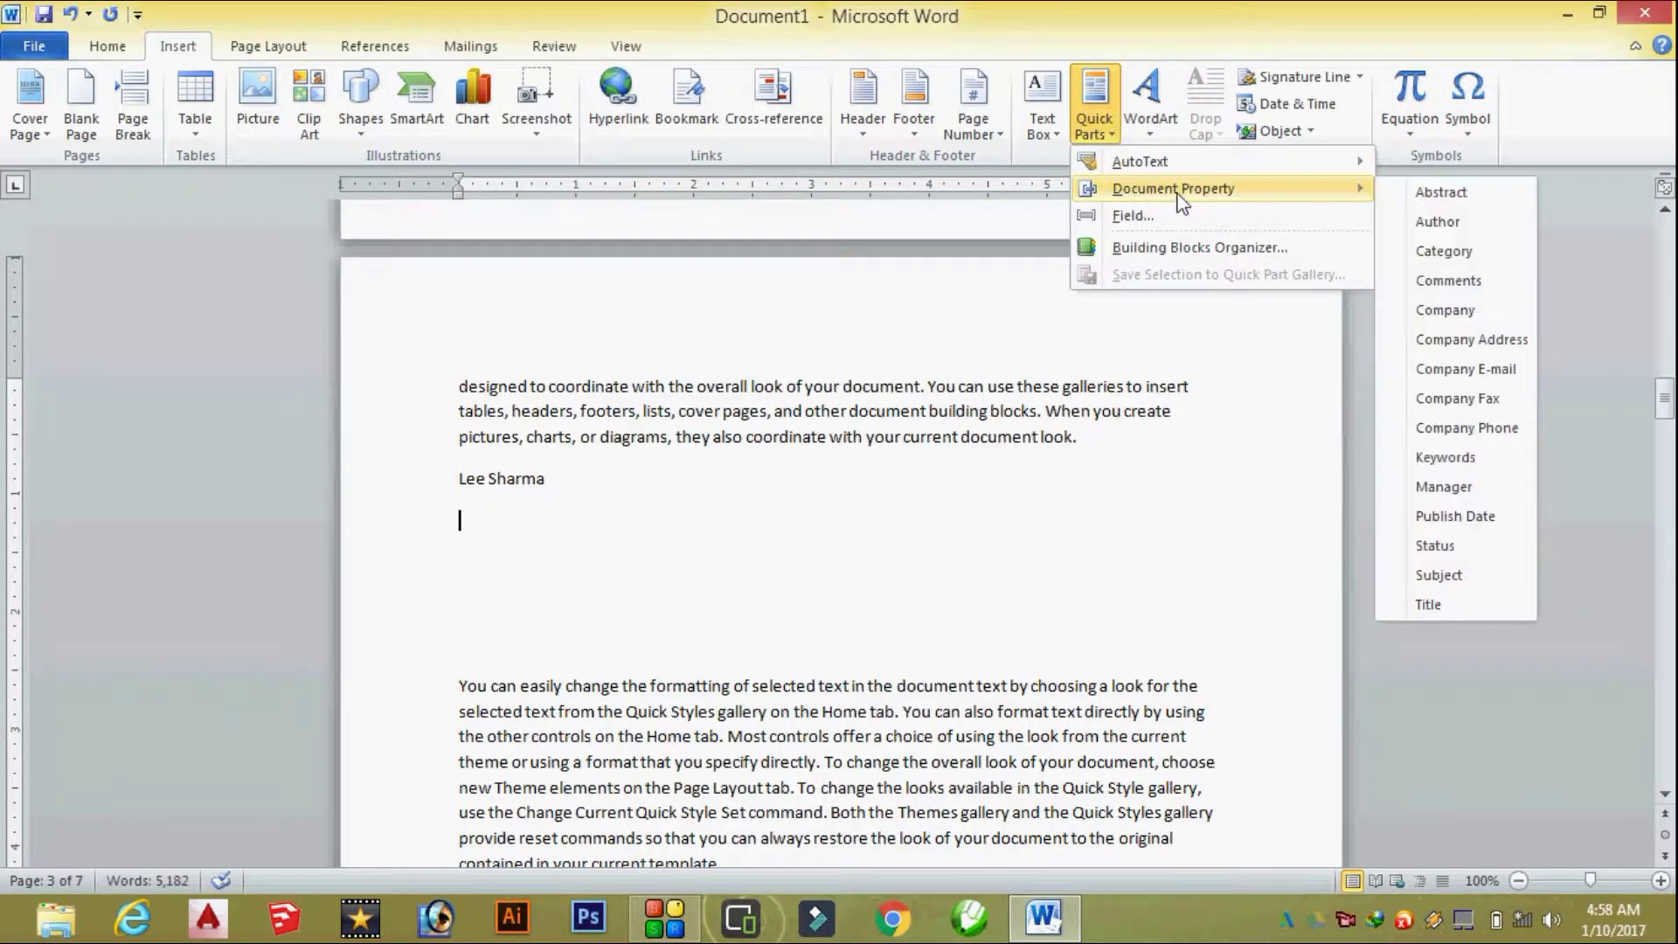
{"action": "left_click", "coordinate": [1446, 315]}
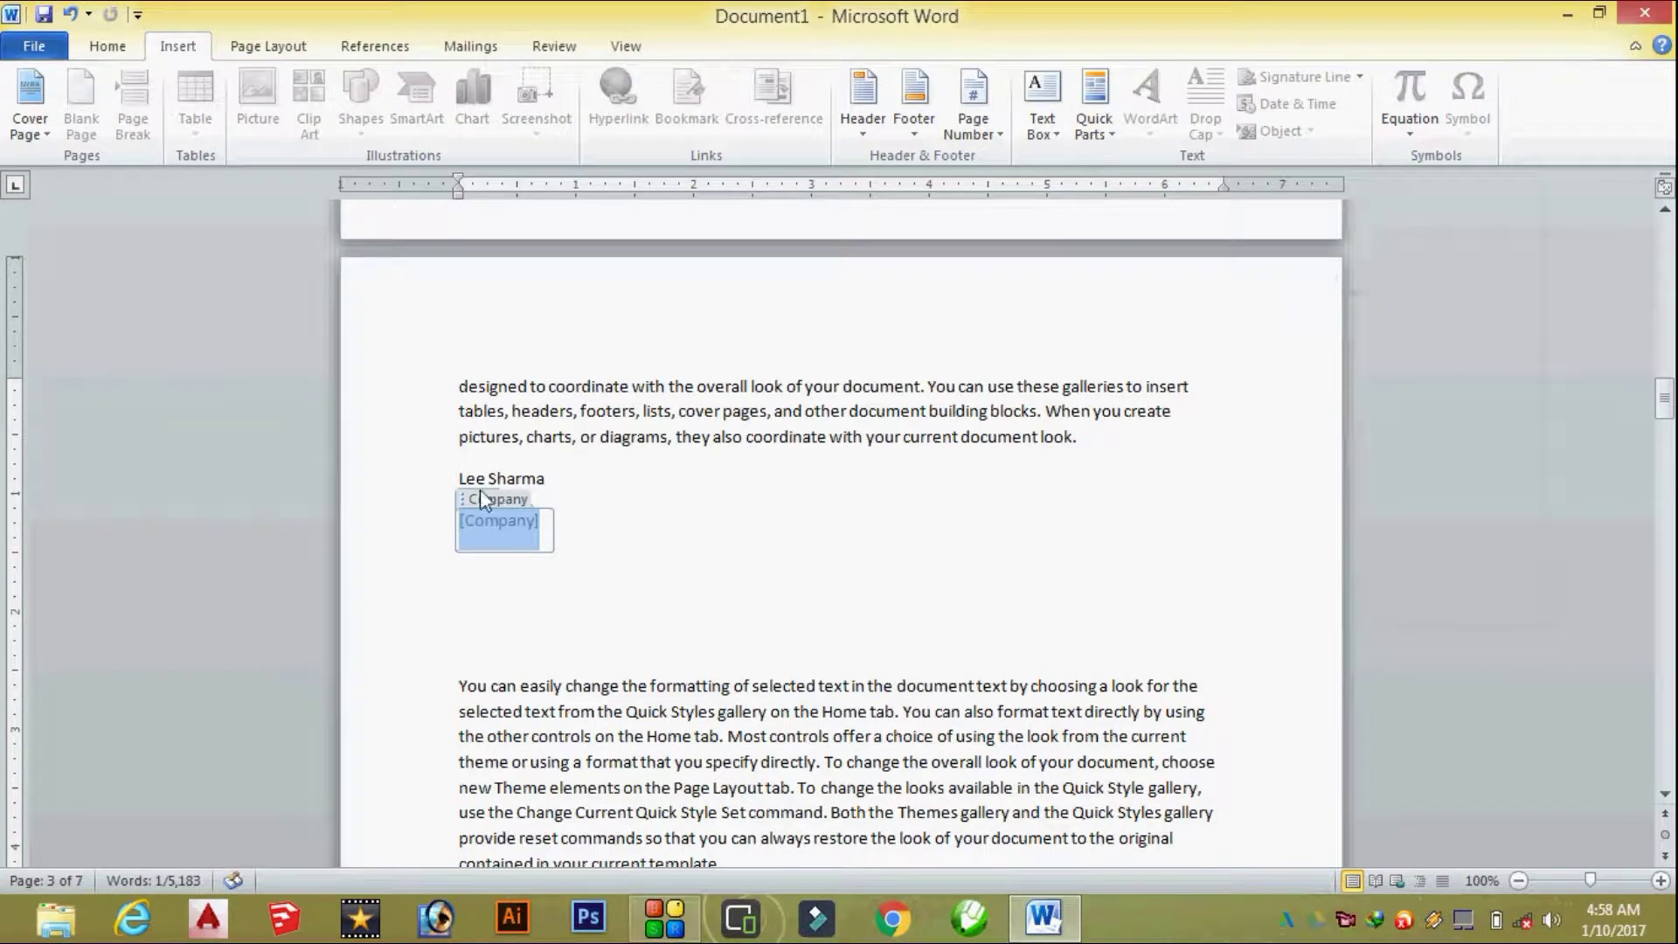
{"action": "type", "text": "LS Technology education"}
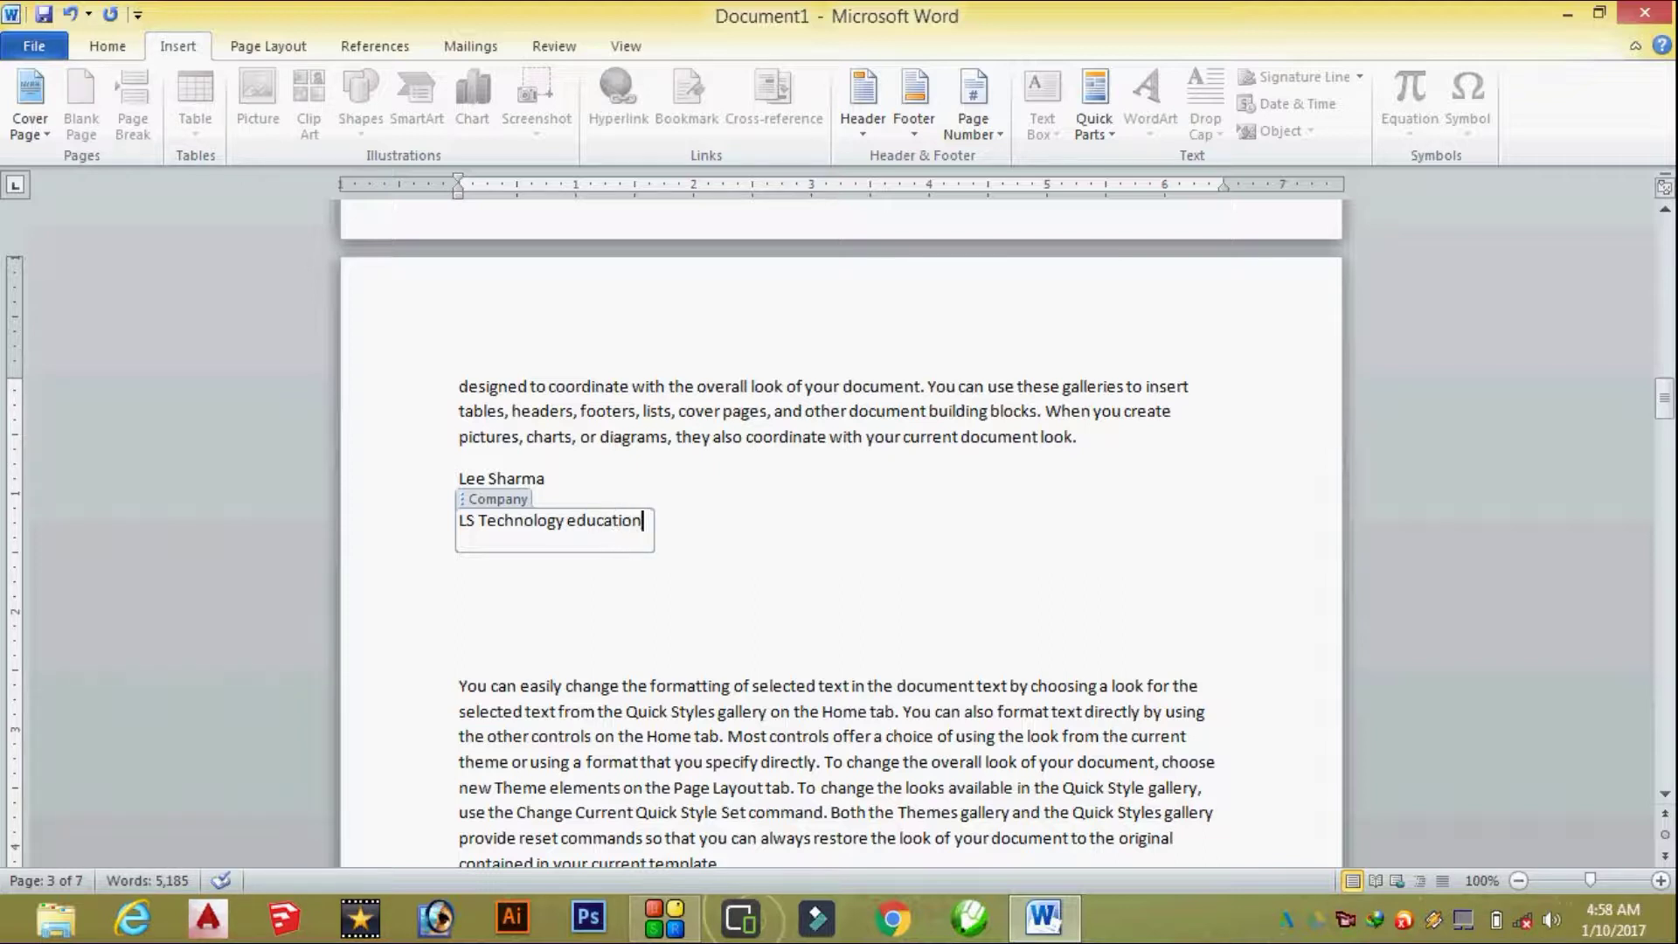
{"action": "left_click", "coordinate": [734, 547]}
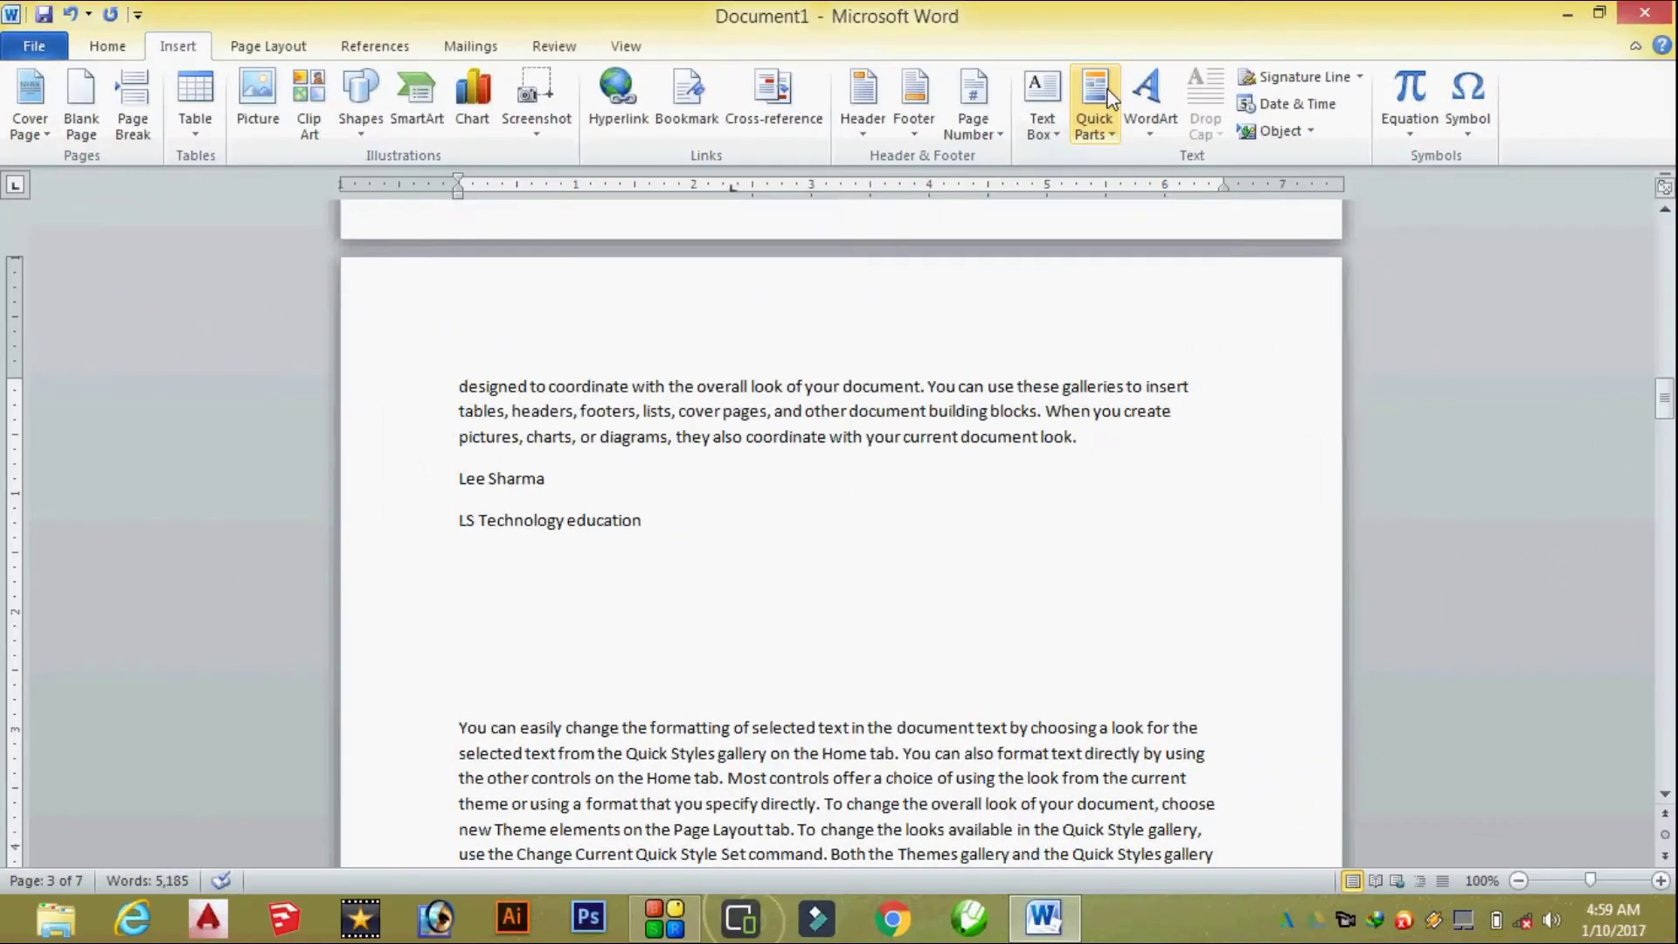
Step: Compare the Sideline, Perspective and Pinstripes cover pages in the Building Blocks Organizer, then insert Perspective
{"action": "left_click", "coordinate": [1102, 103]}
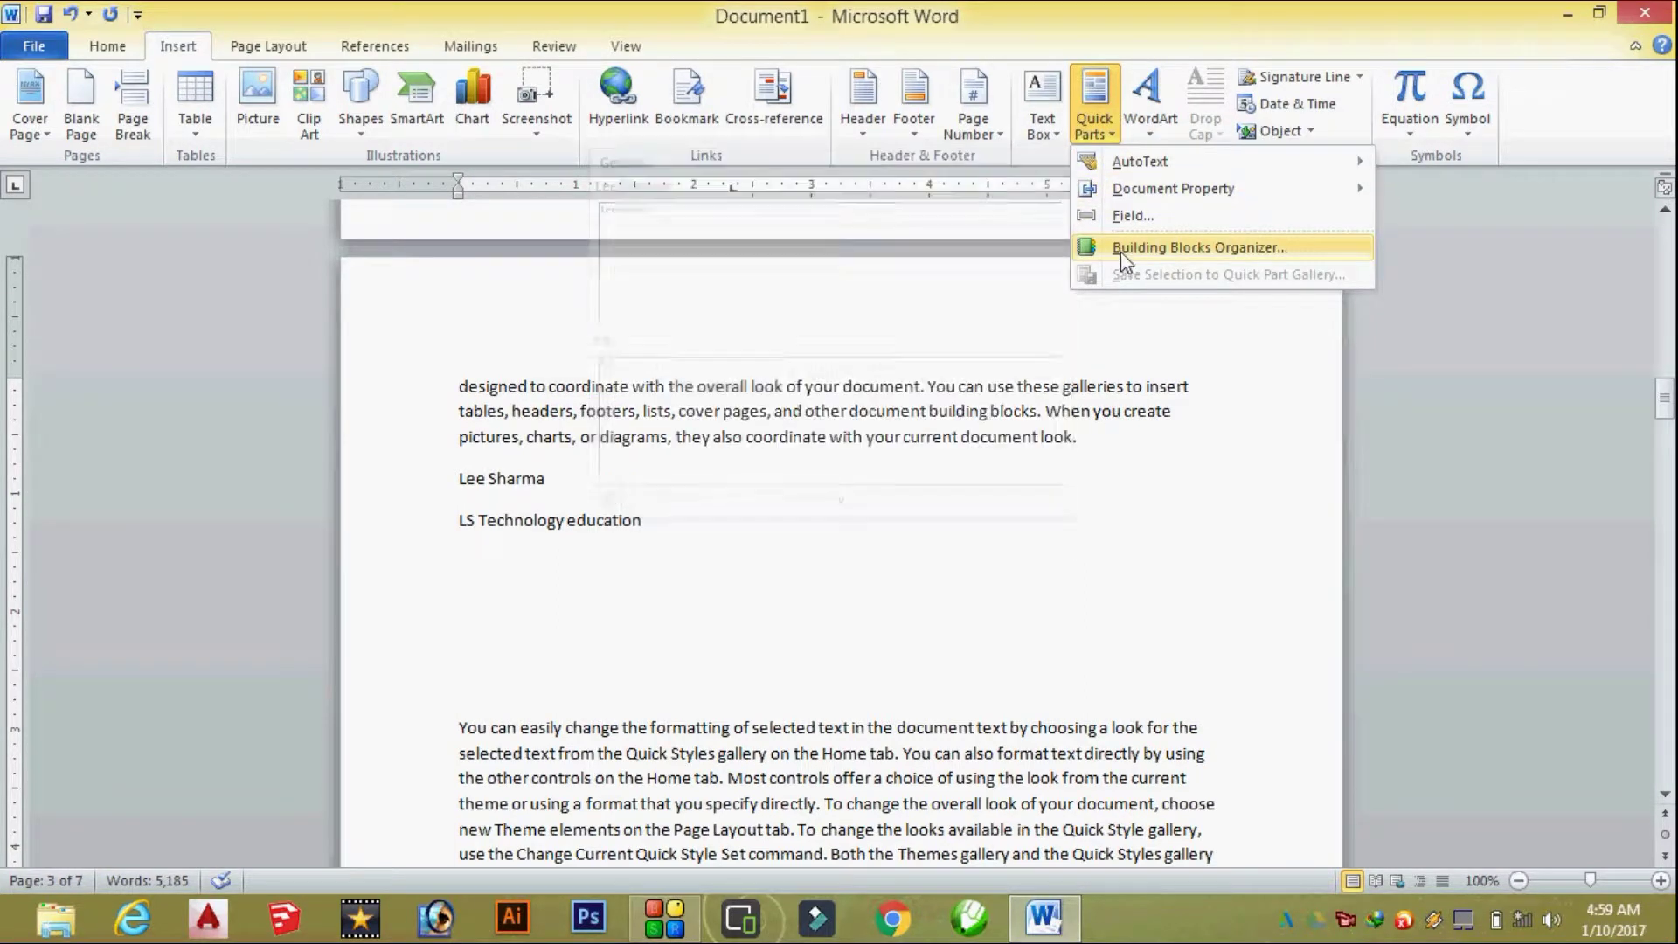
{"action": "left_click", "coordinate": [1172, 255]}
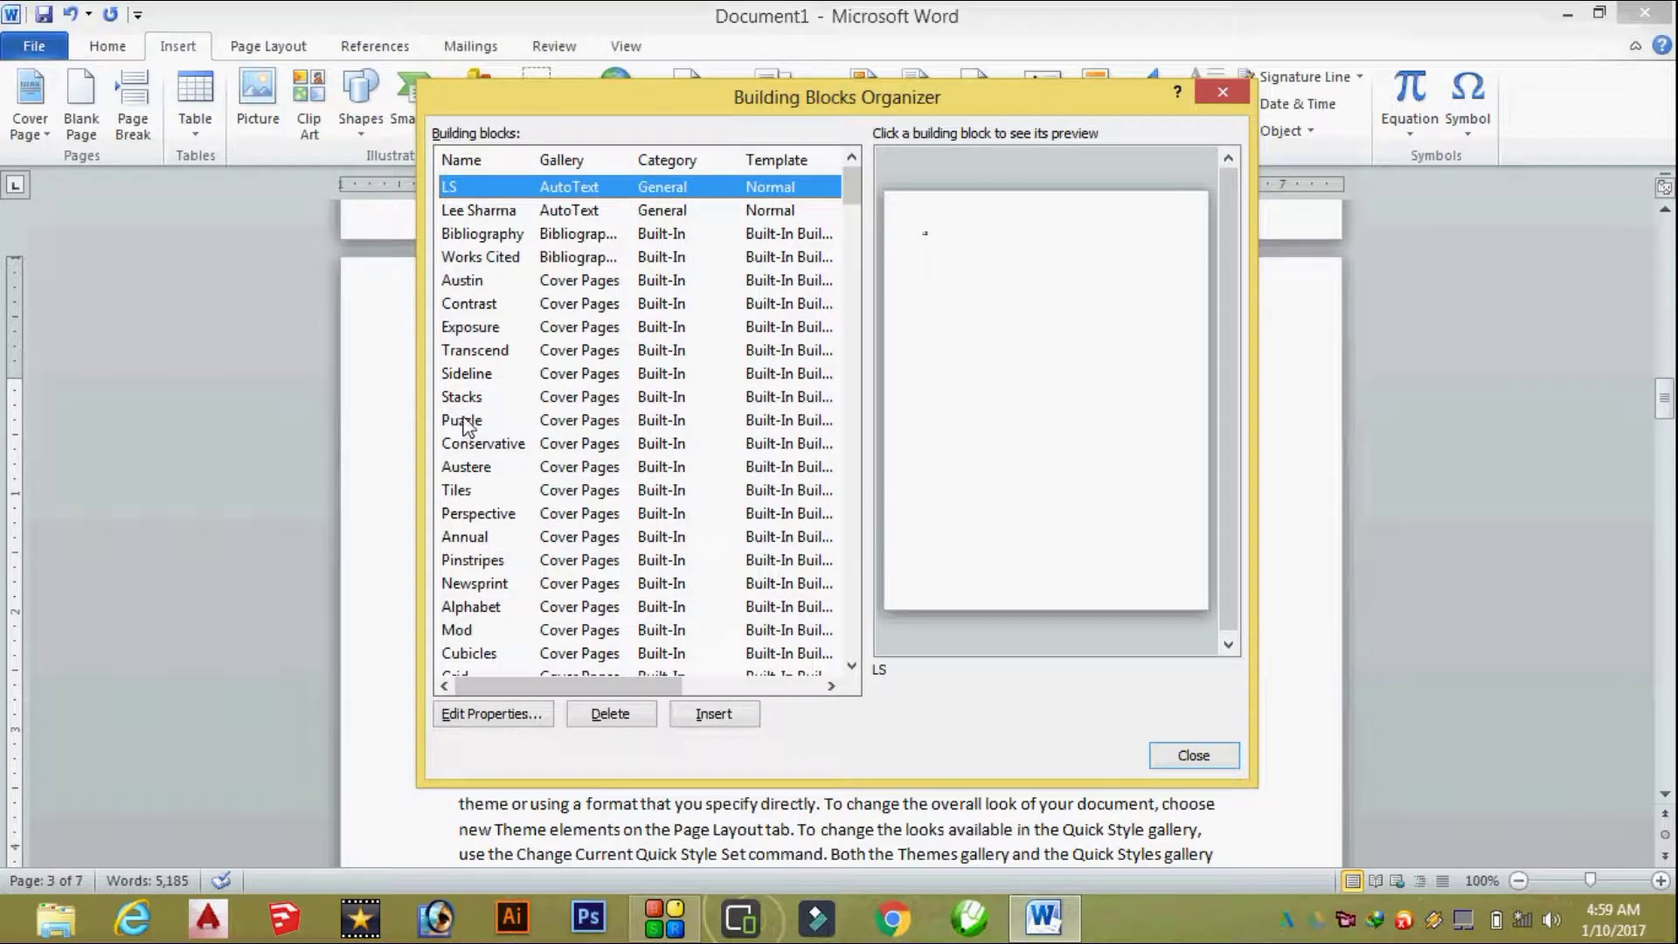
{"action": "left_click", "coordinate": [466, 375]}
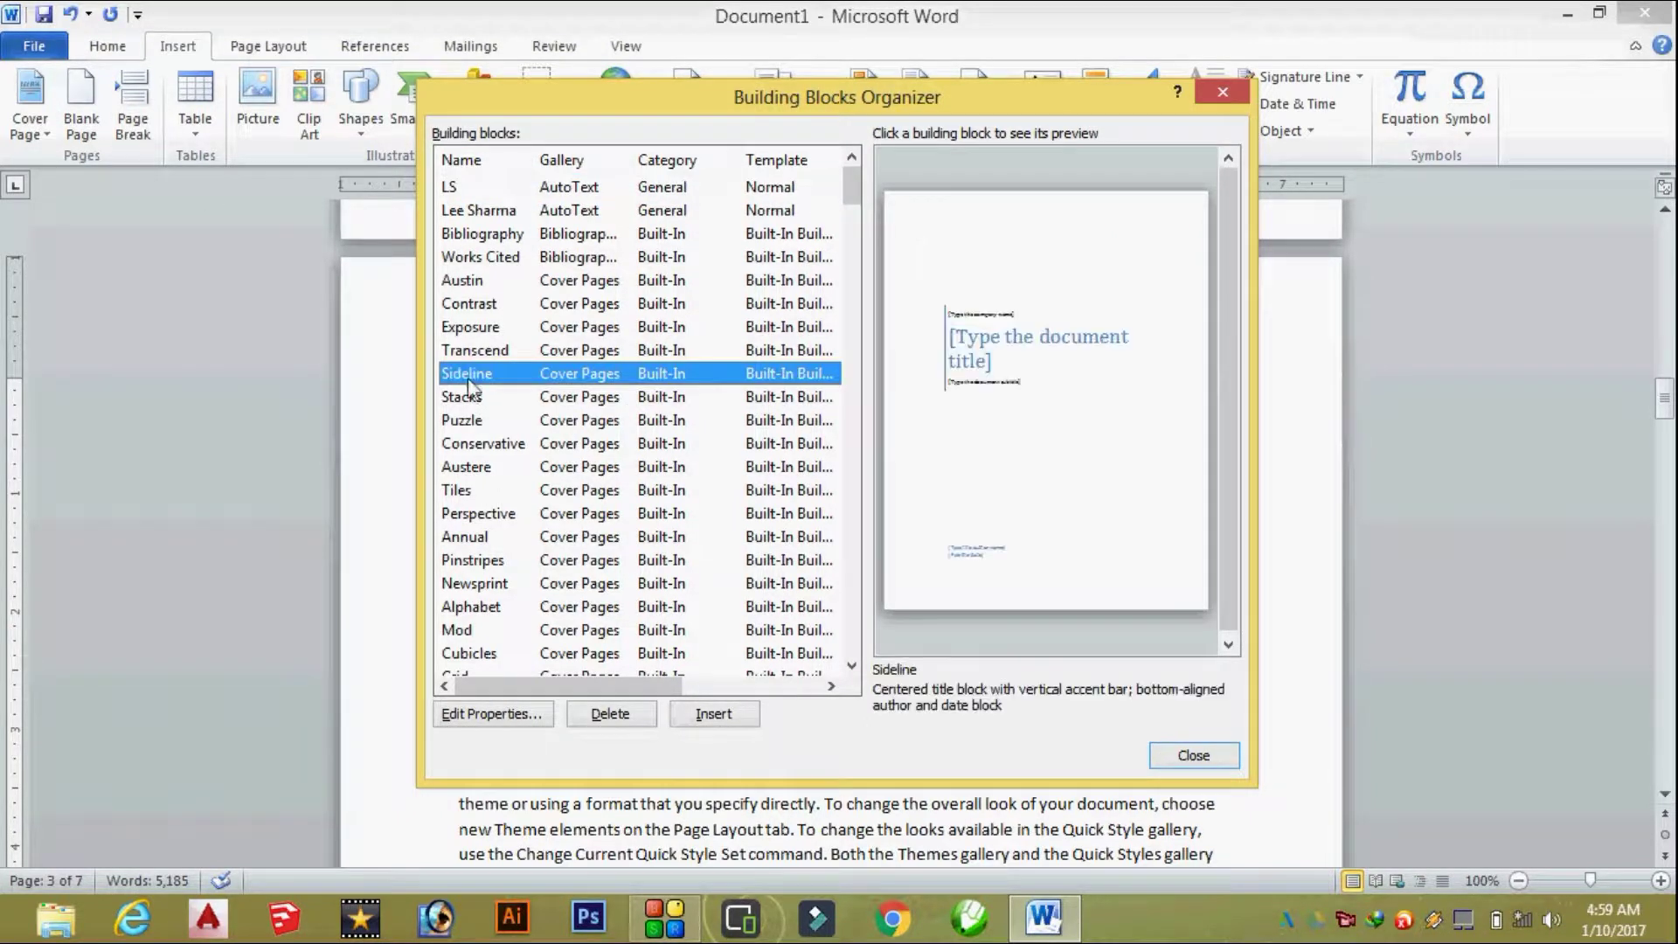
{"action": "left_click", "coordinate": [460, 516]}
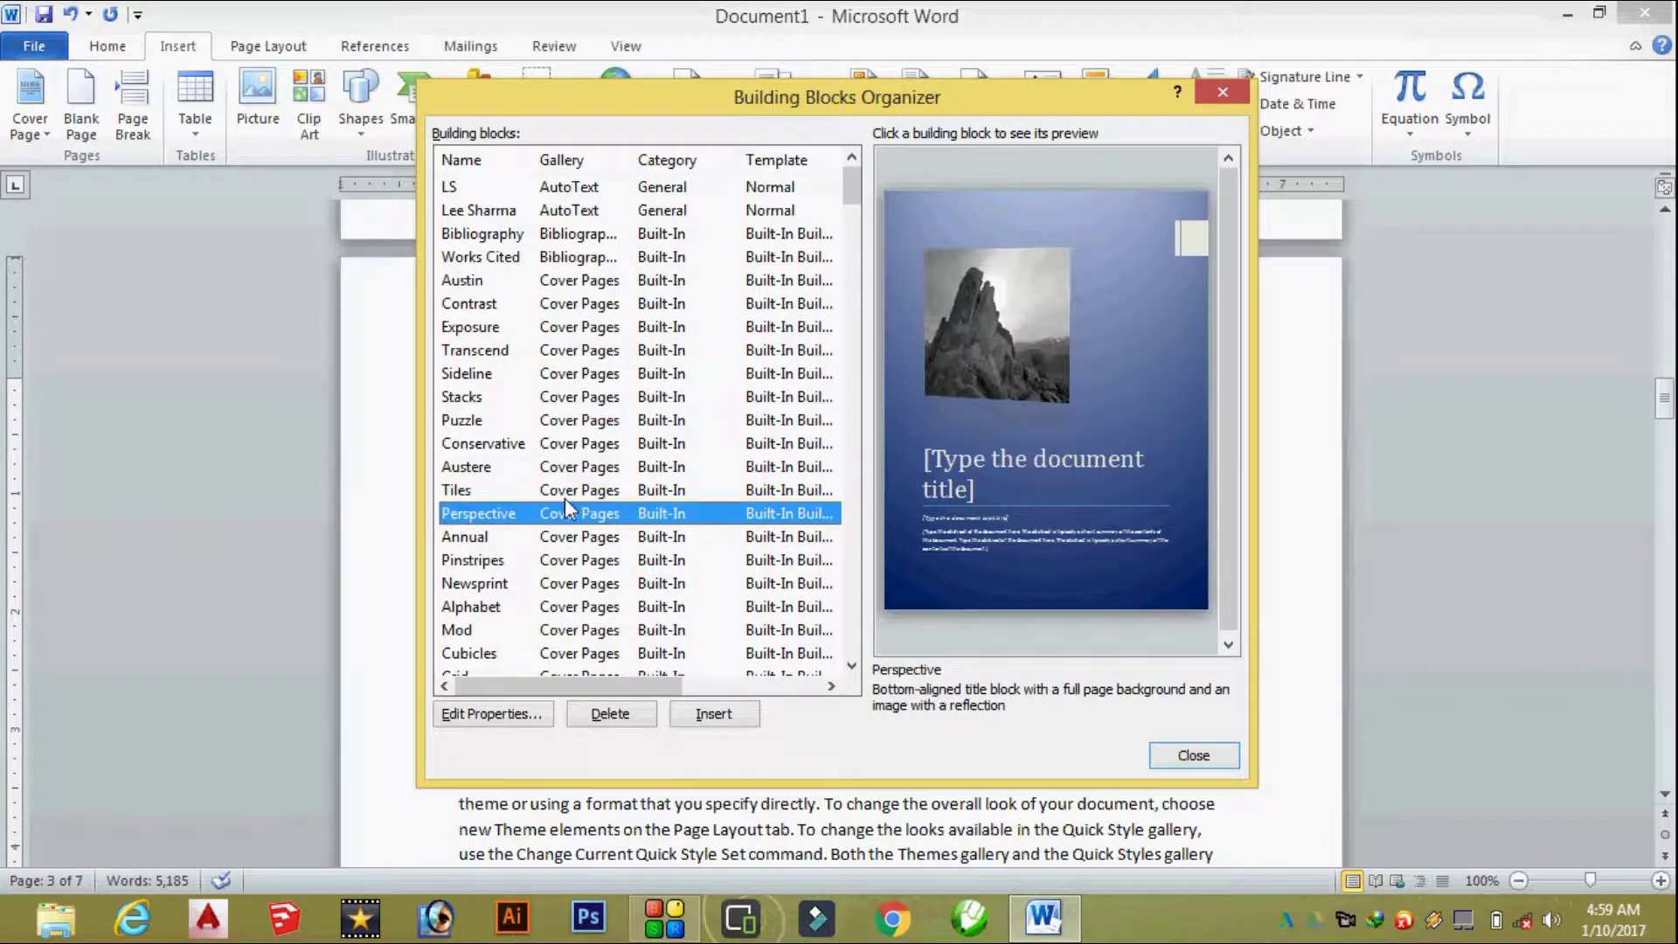
{"action": "left_click", "coordinate": [489, 561]}
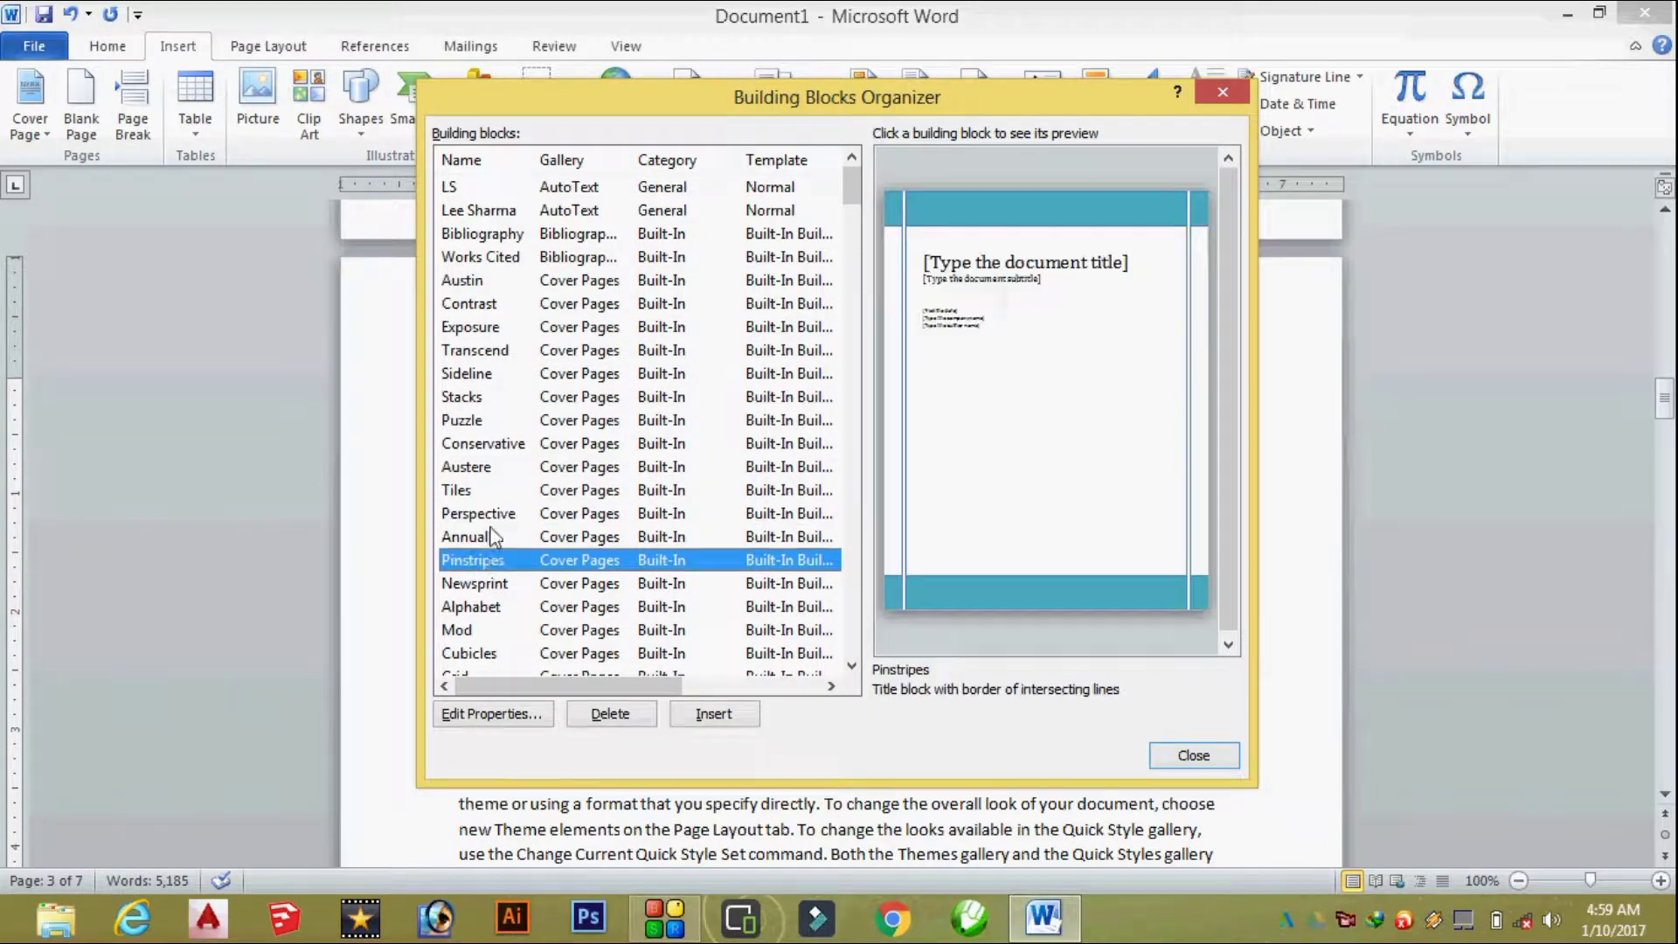
{"action": "left_click", "coordinate": [477, 517]}
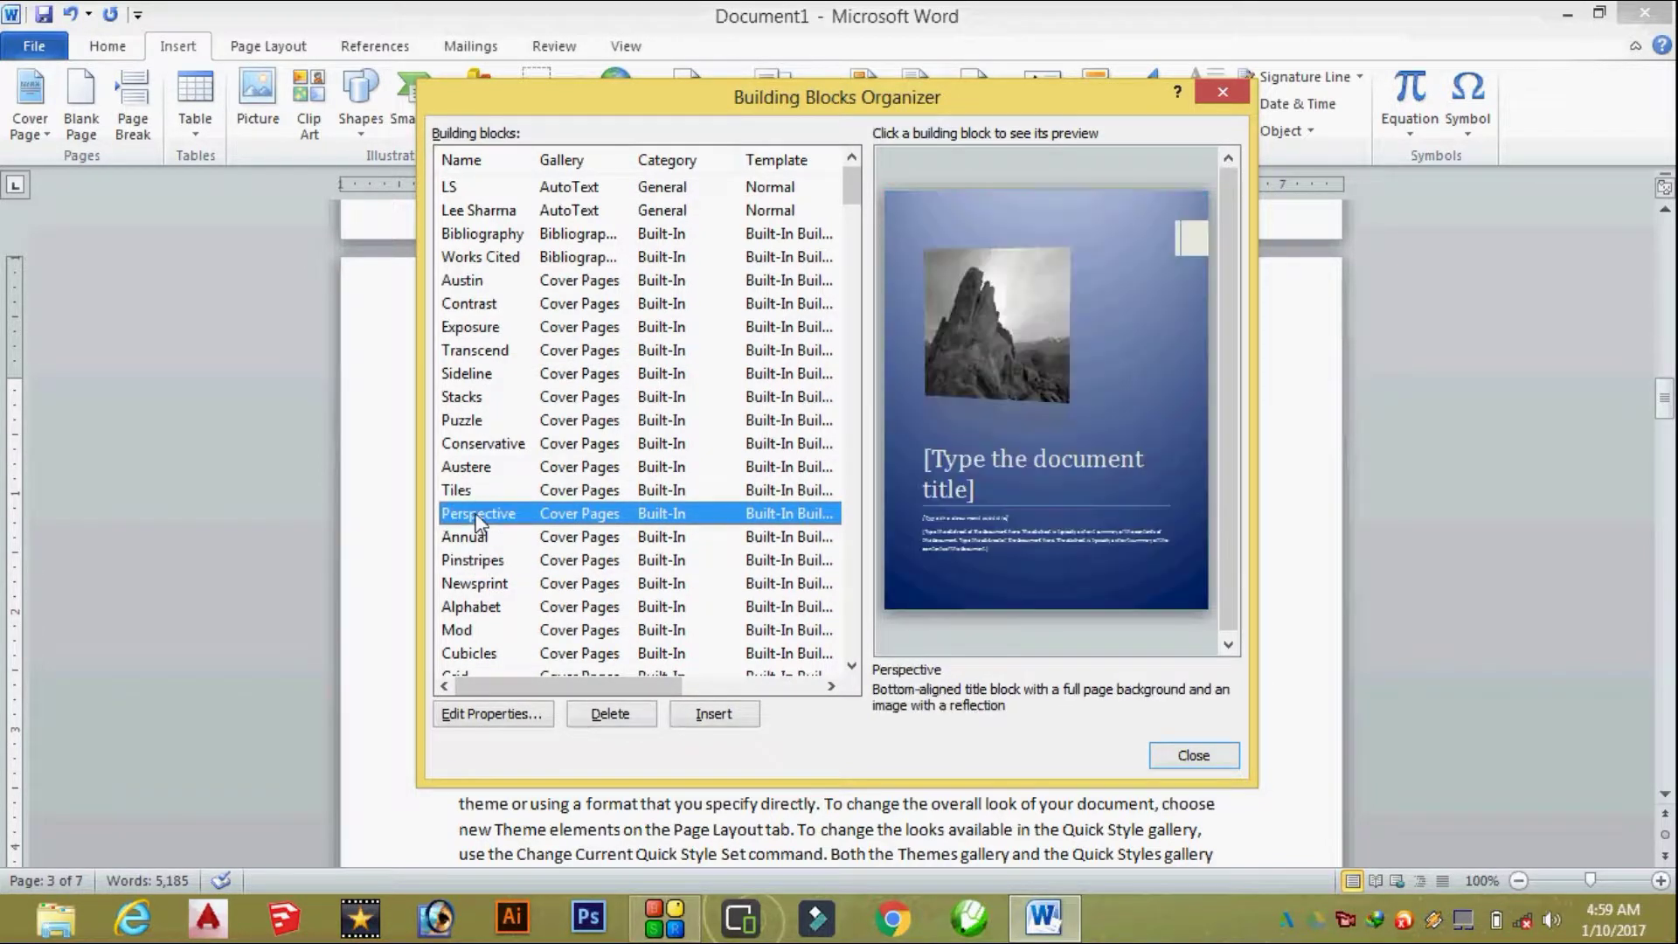
{"action": "left_click", "coordinate": [713, 714]}
{"action": "scroll", "coordinate": [762, 563], "scroll_direction": "down", "scroll_amount": 3}
{"action": "scroll", "coordinate": [763, 563], "scroll_direction": "up", "scroll_amount": 3}
{"action": "scroll", "coordinate": [743, 524], "scroll_direction": "up", "scroll_amount": 5}
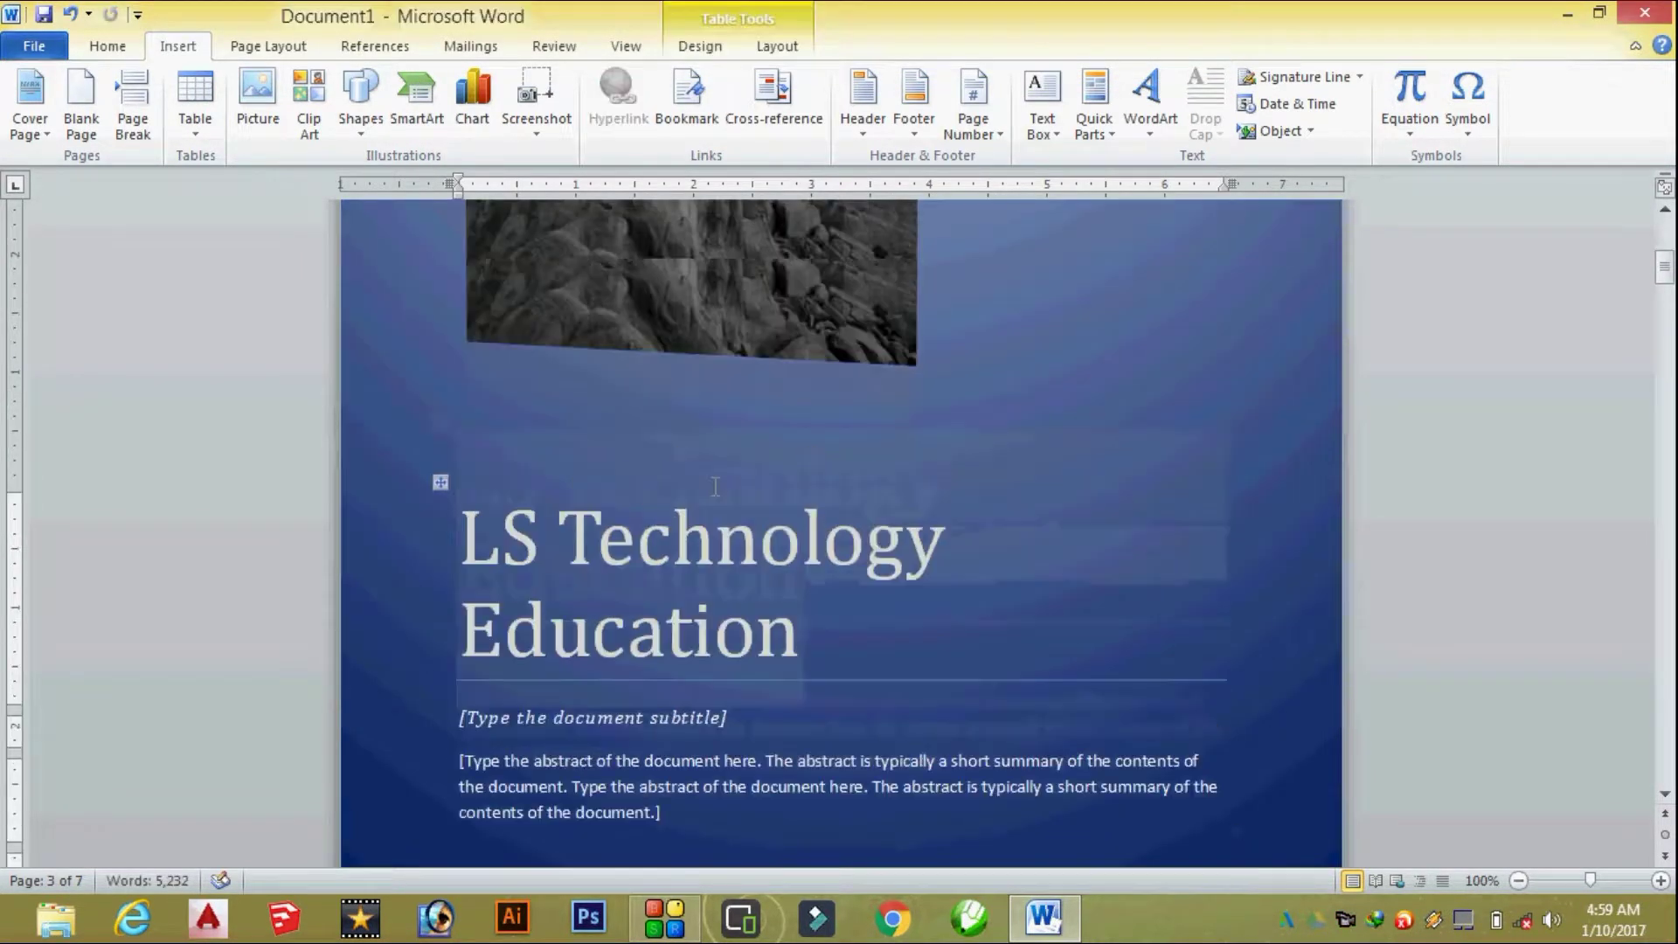
{"action": "scroll", "coordinate": [715, 486], "scroll_direction": "up", "scroll_amount": 3}
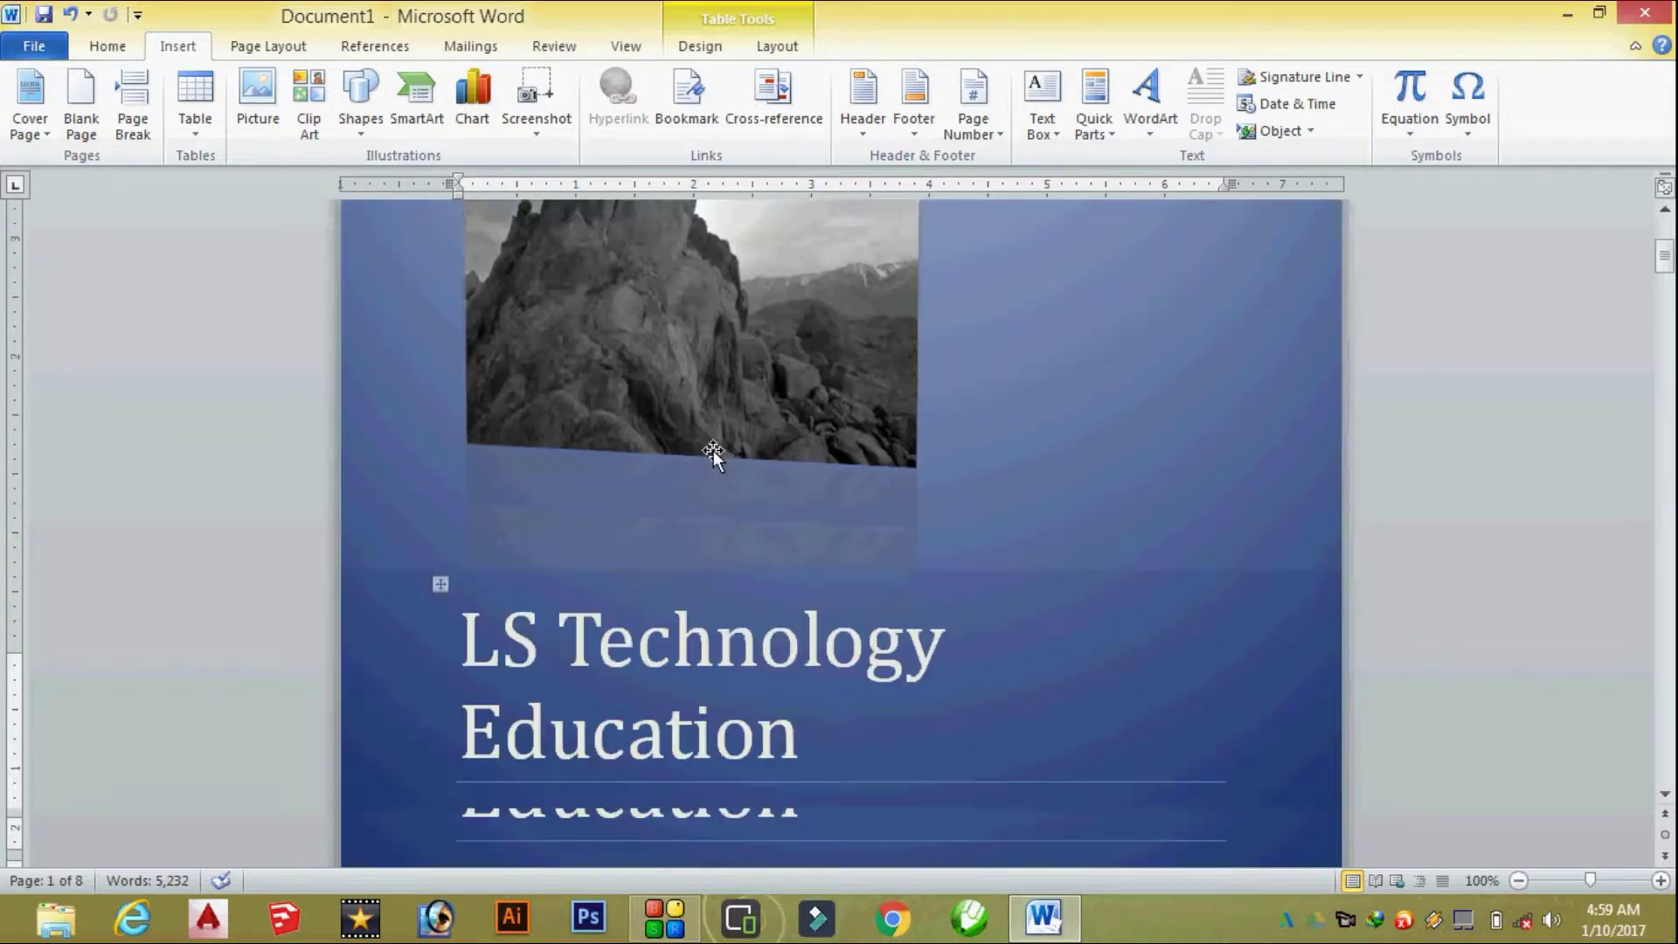
{"action": "scroll", "coordinate": [713, 449], "scroll_direction": "down", "scroll_amount": 5}
{"action": "scroll", "coordinate": [713, 449], "scroll_direction": "up", "scroll_amount": 5}
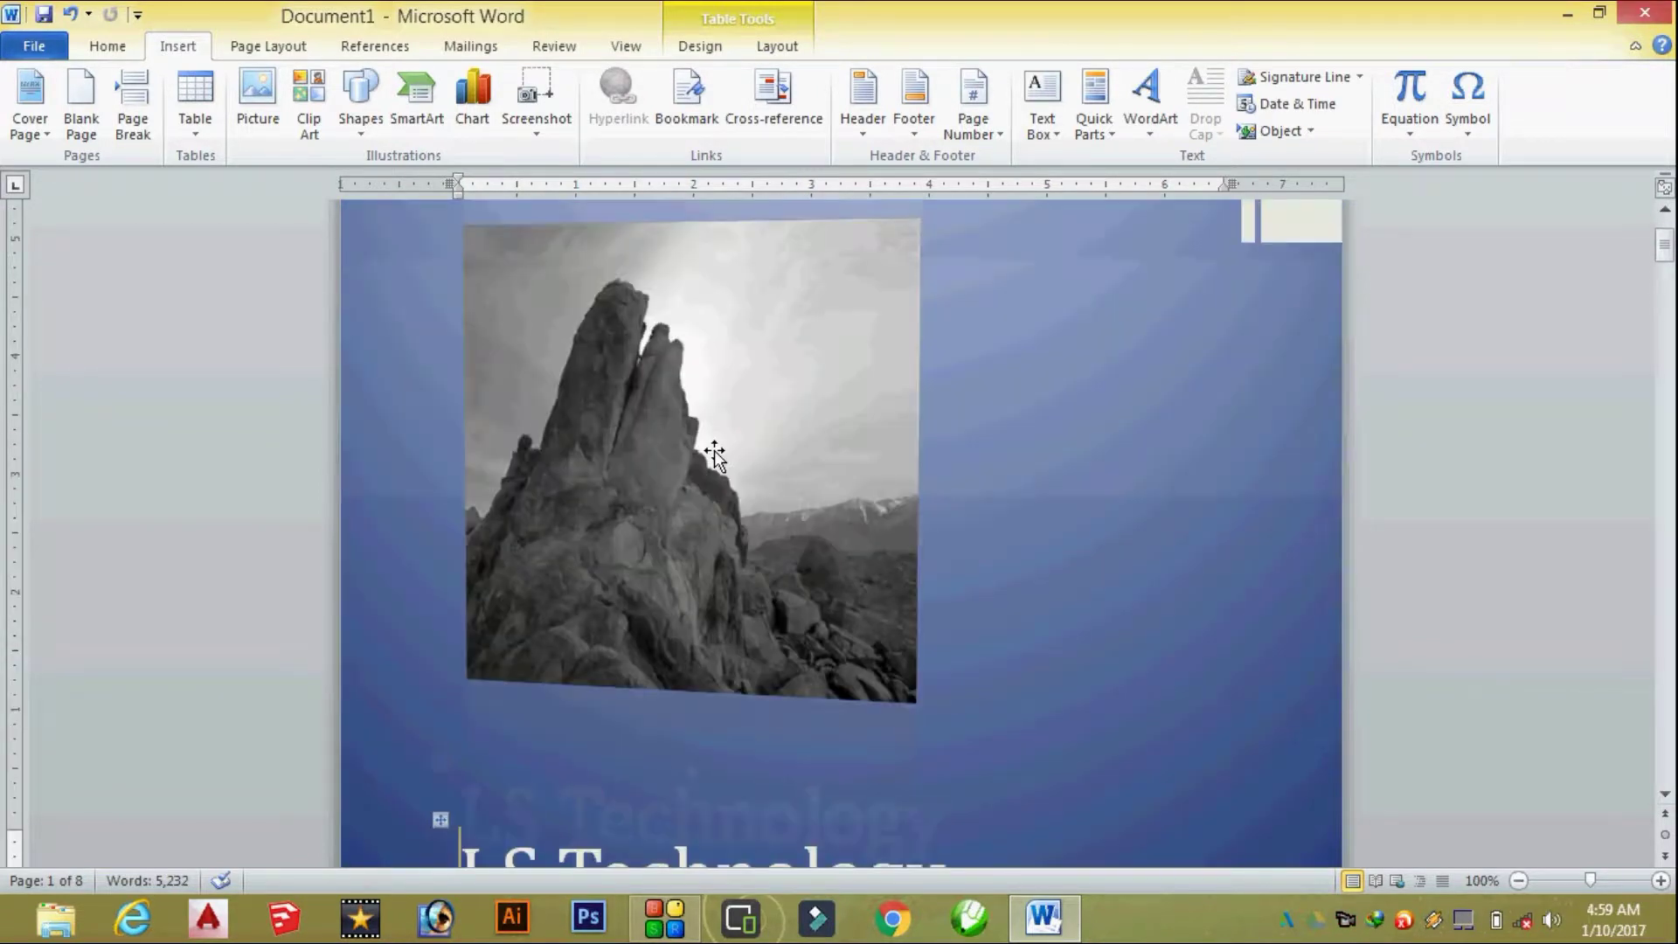
{"action": "scroll", "coordinate": [715, 446], "scroll_direction": "up", "scroll_amount": 2}
{"action": "scroll", "coordinate": [717, 427], "scroll_direction": "down", "scroll_amount": 5}
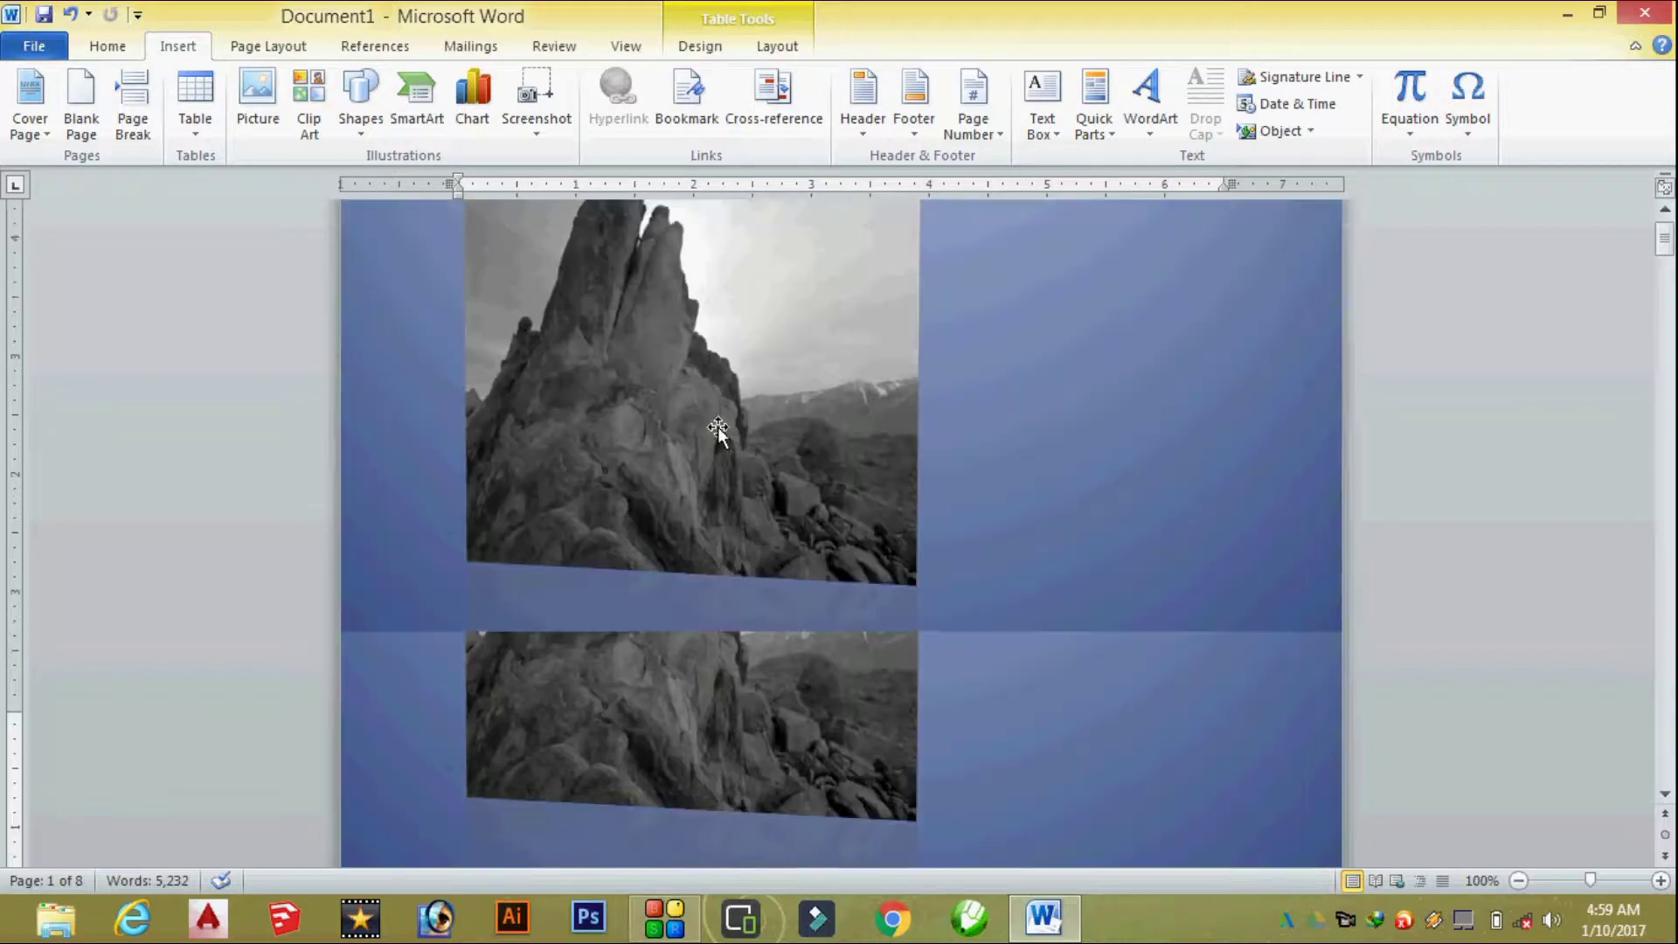
{"action": "scroll", "coordinate": [716, 427], "scroll_direction": "down", "scroll_amount": 5}
{"action": "scroll", "coordinate": [719, 431], "scroll_direction": "down", "scroll_amount": 8}
{"action": "scroll", "coordinate": [719, 431], "scroll_direction": "down", "scroll_amount": 5}
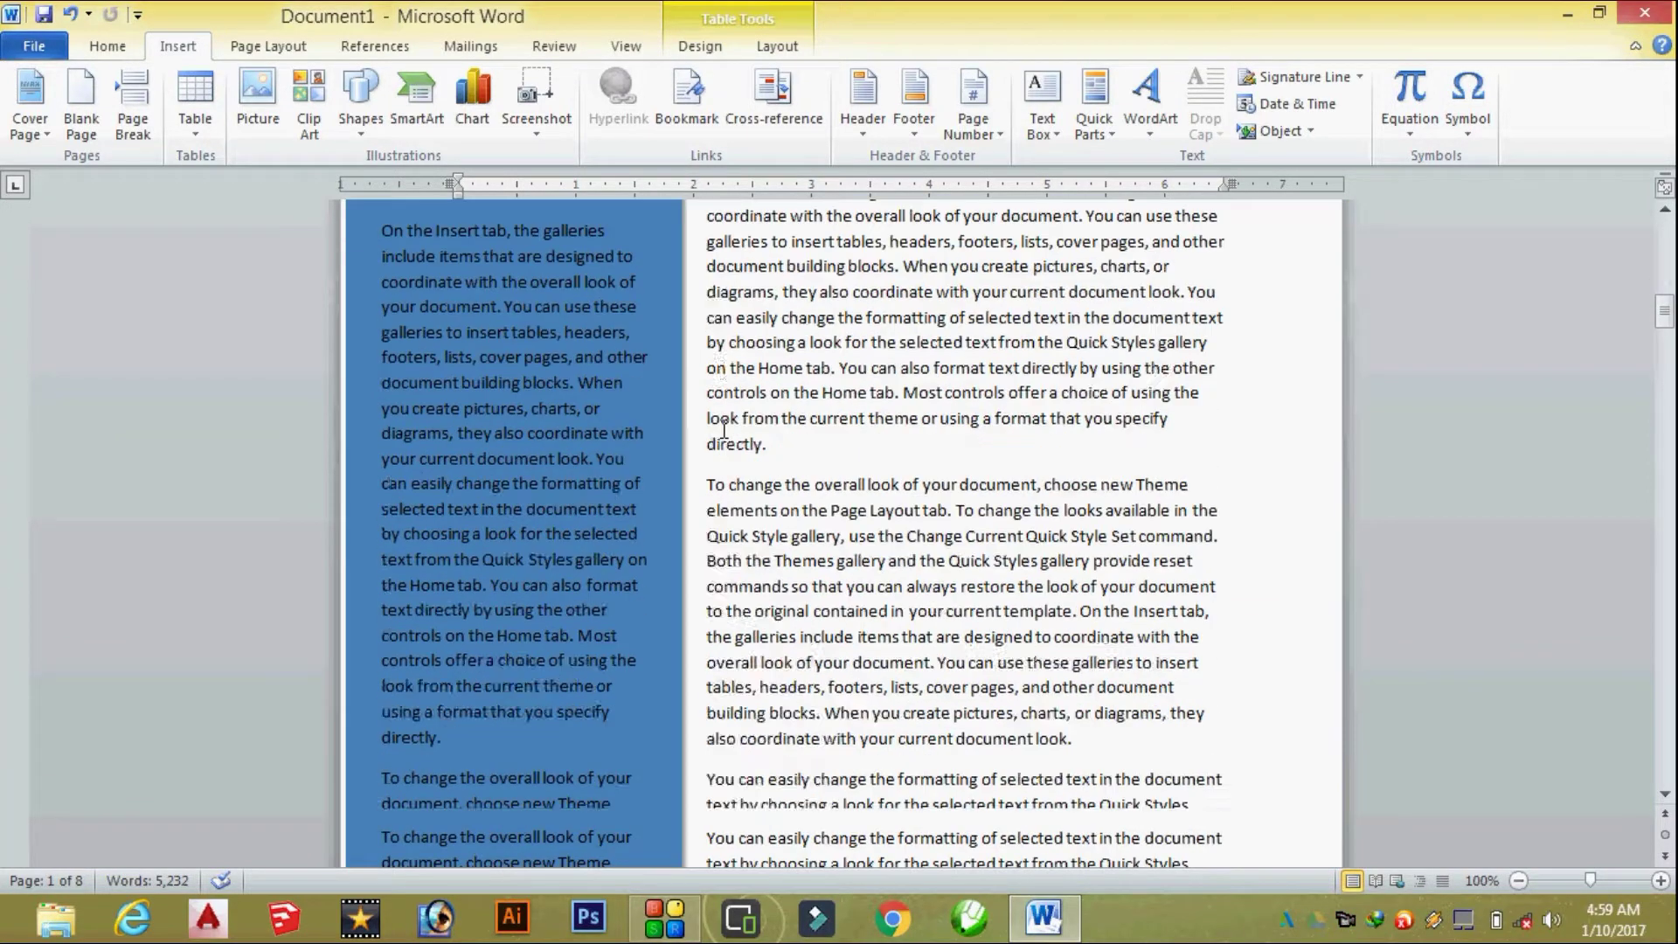
{"action": "scroll", "coordinate": [721, 429], "scroll_direction": "up", "scroll_amount": 8}
{"action": "scroll", "coordinate": [721, 435], "scroll_direction": "up", "scroll_amount": 2}
{"action": "scroll", "coordinate": [722, 433], "scroll_direction": "up", "scroll_amount": 5}
{"action": "scroll", "coordinate": [723, 430], "scroll_direction": "up", "scroll_amount": 1}
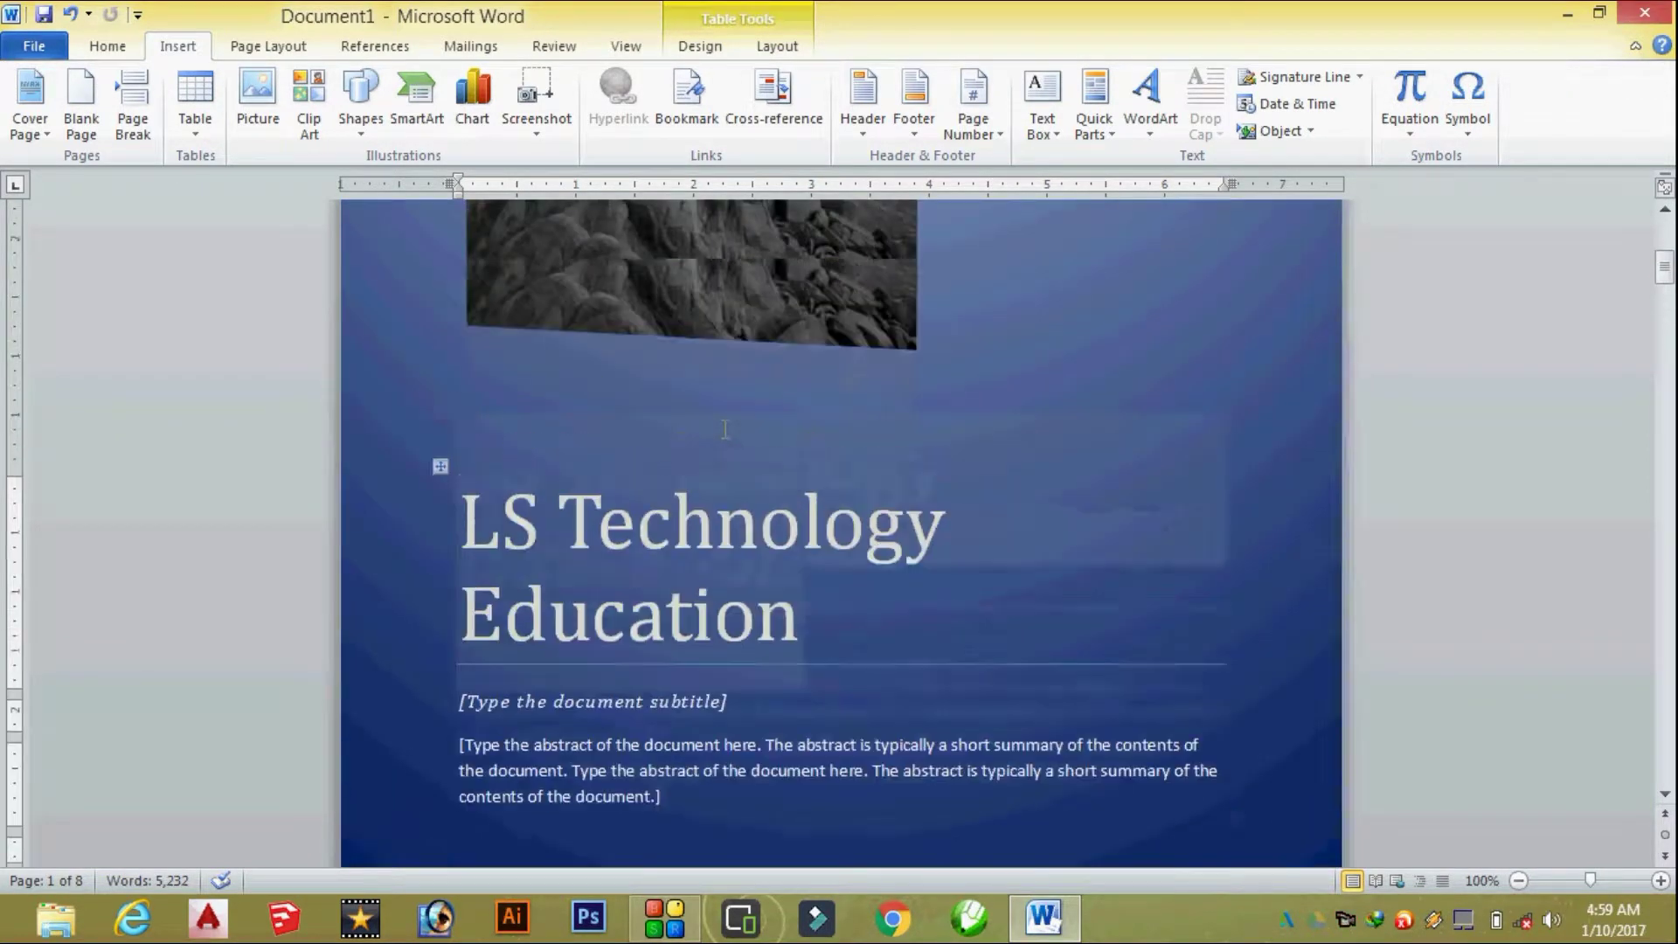
{"action": "scroll", "coordinate": [725, 428], "scroll_direction": "up", "scroll_amount": 1}
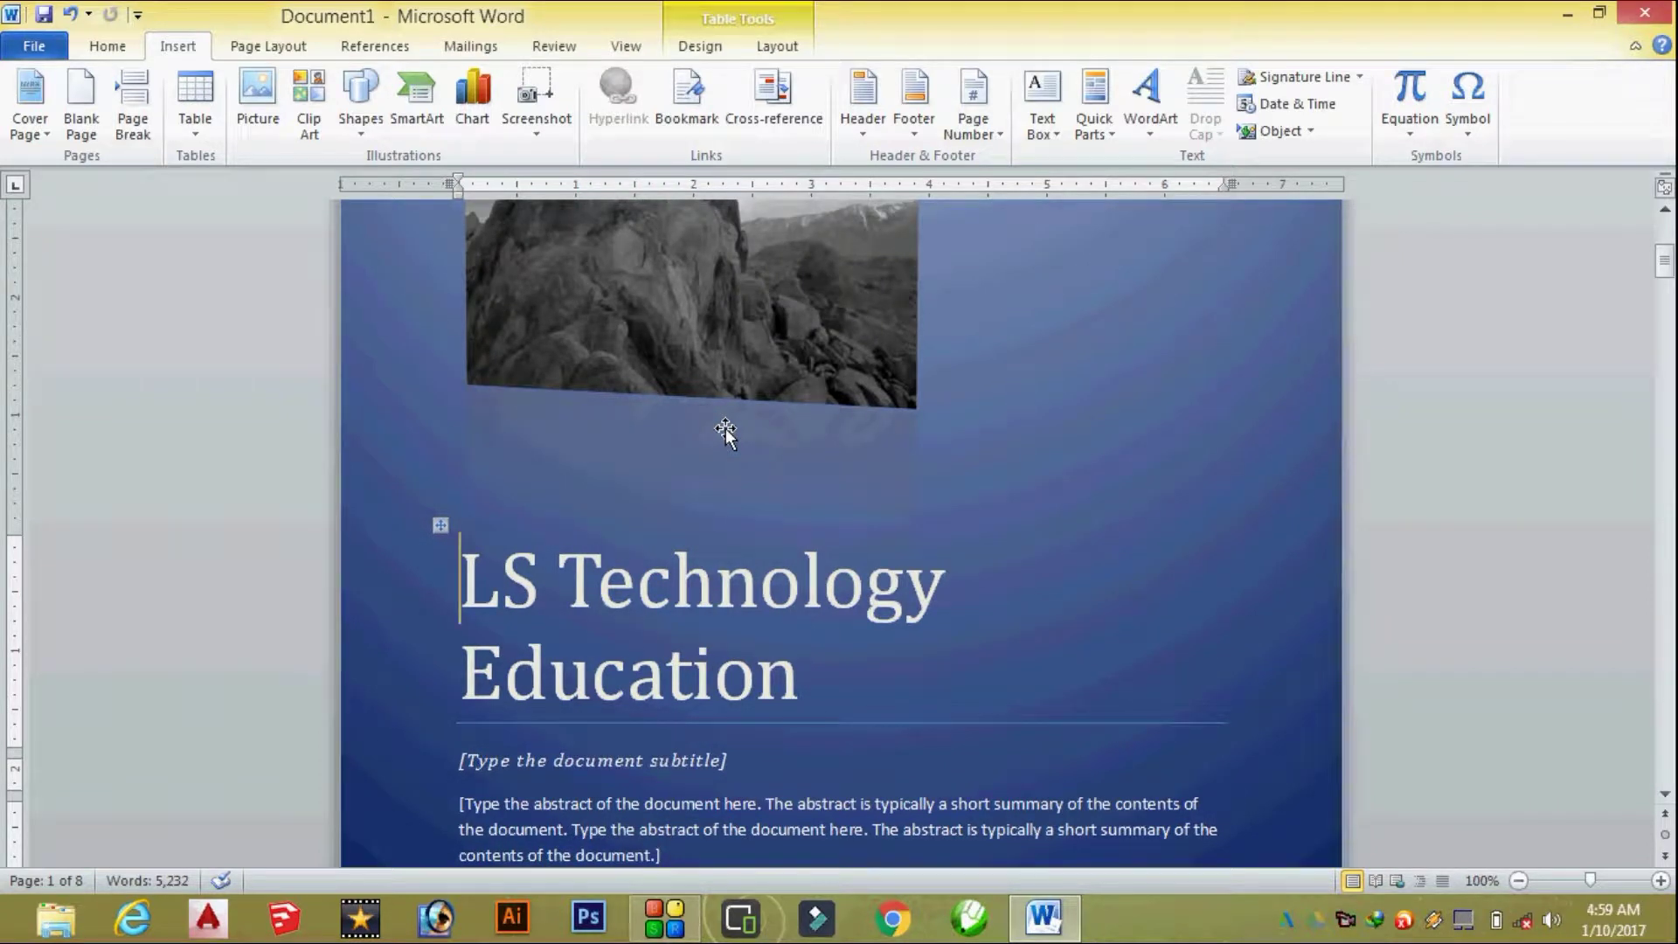
{"action": "scroll", "coordinate": [725, 428], "scroll_direction": "up", "scroll_amount": 3}
{"action": "scroll", "coordinate": [727, 426], "scroll_direction": "down", "scroll_amount": 3}
{"action": "scroll", "coordinate": [727, 426], "scroll_direction": "down", "scroll_amount": 3}
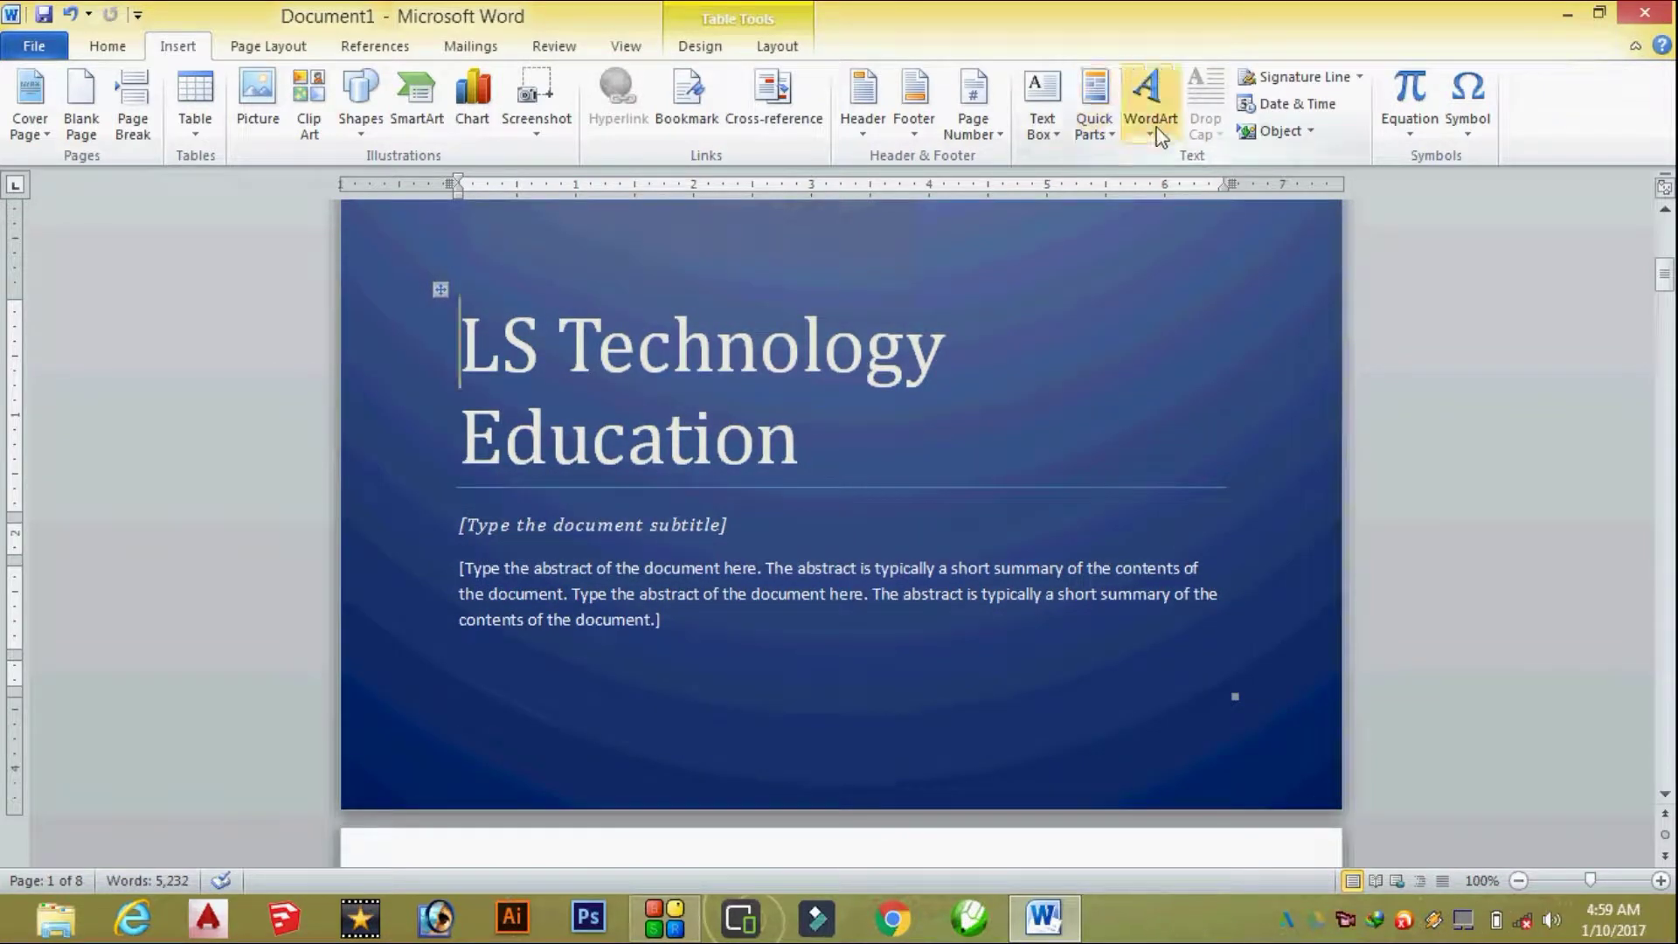
{"action": "left_click", "coordinate": [978, 644]}
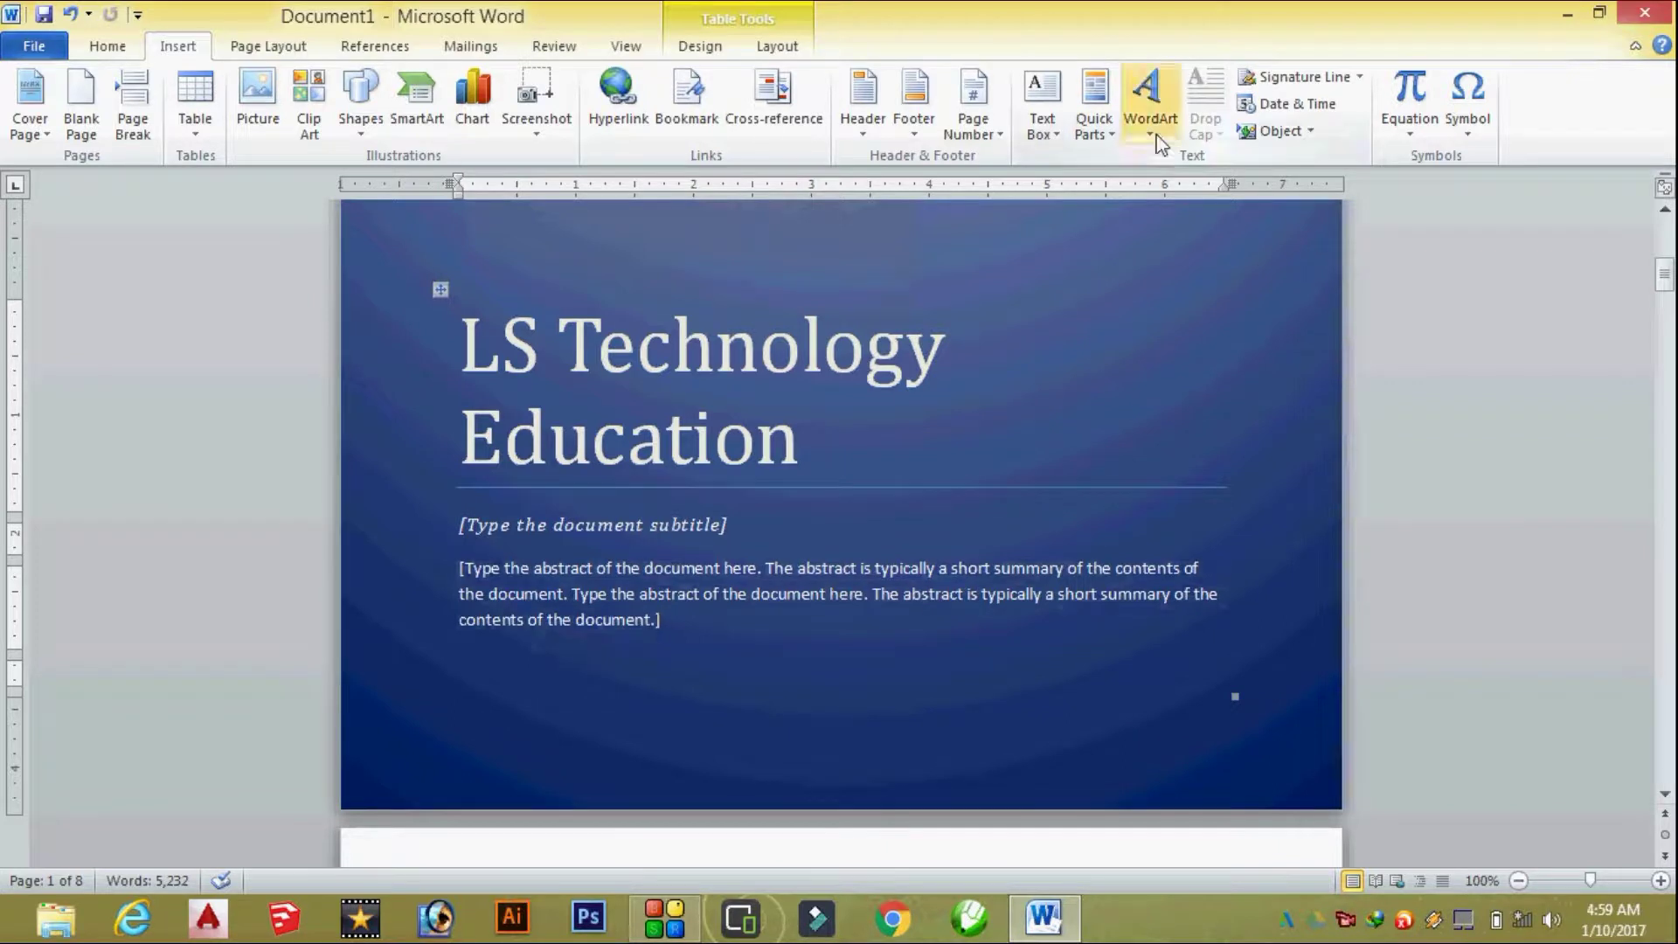
Step: Undo back to an empty page and generate five sample paragraphs with =rand(5,5)
{"action": "key", "text": "ctrl+z"}
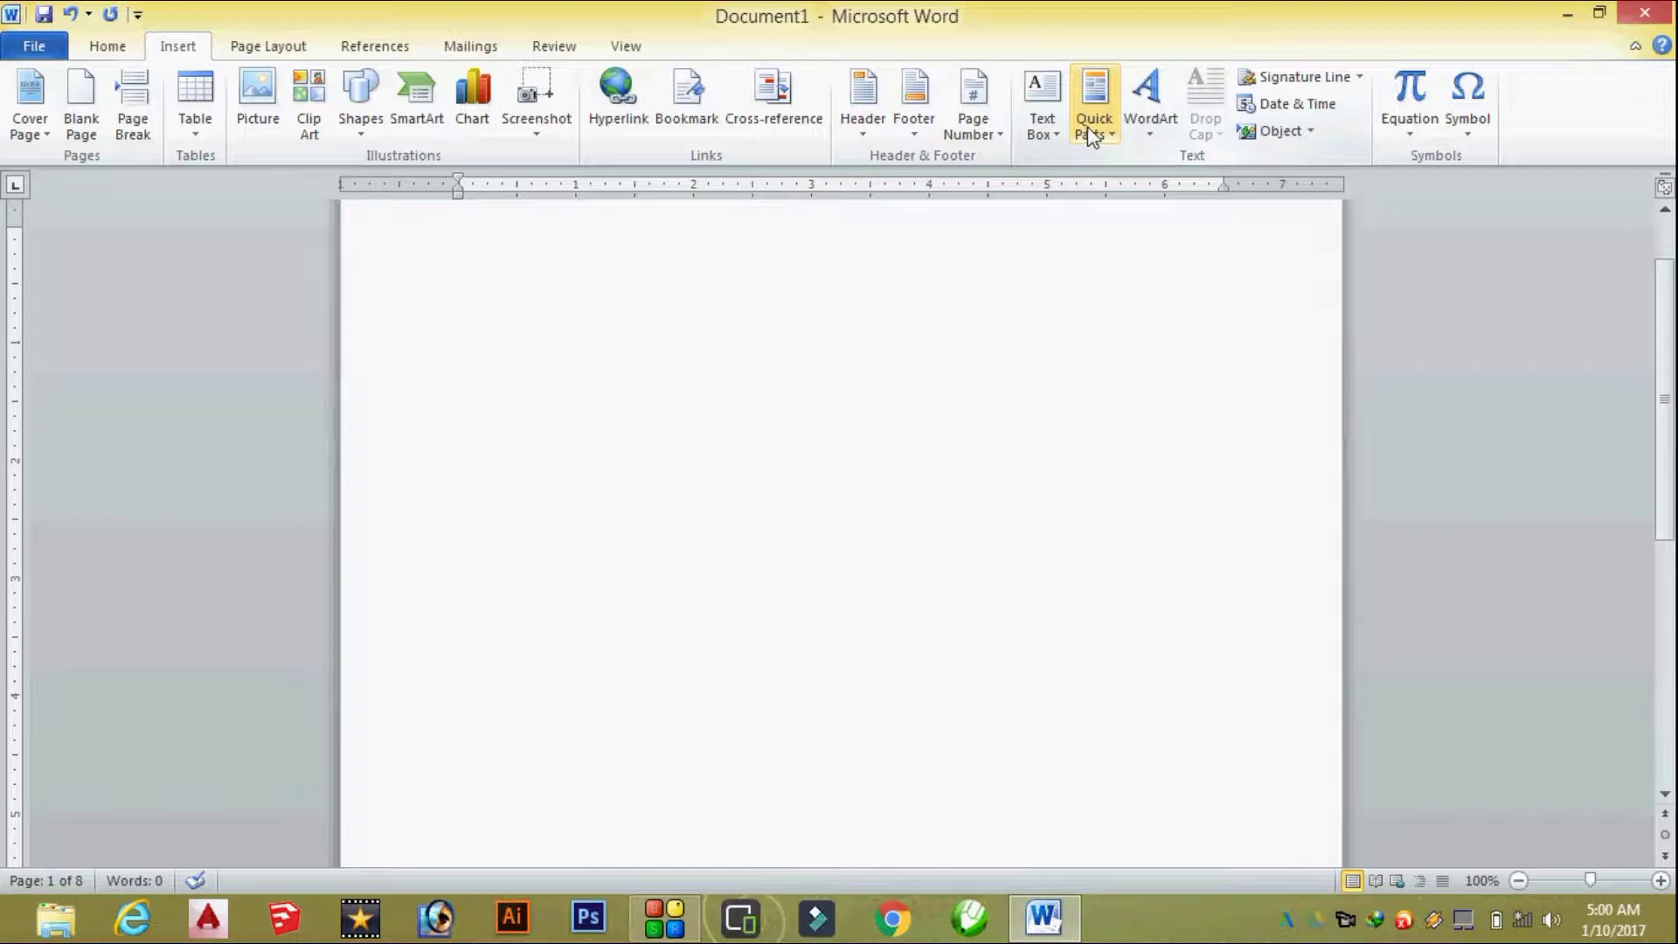
{"action": "left_click", "coordinate": [1151, 136]}
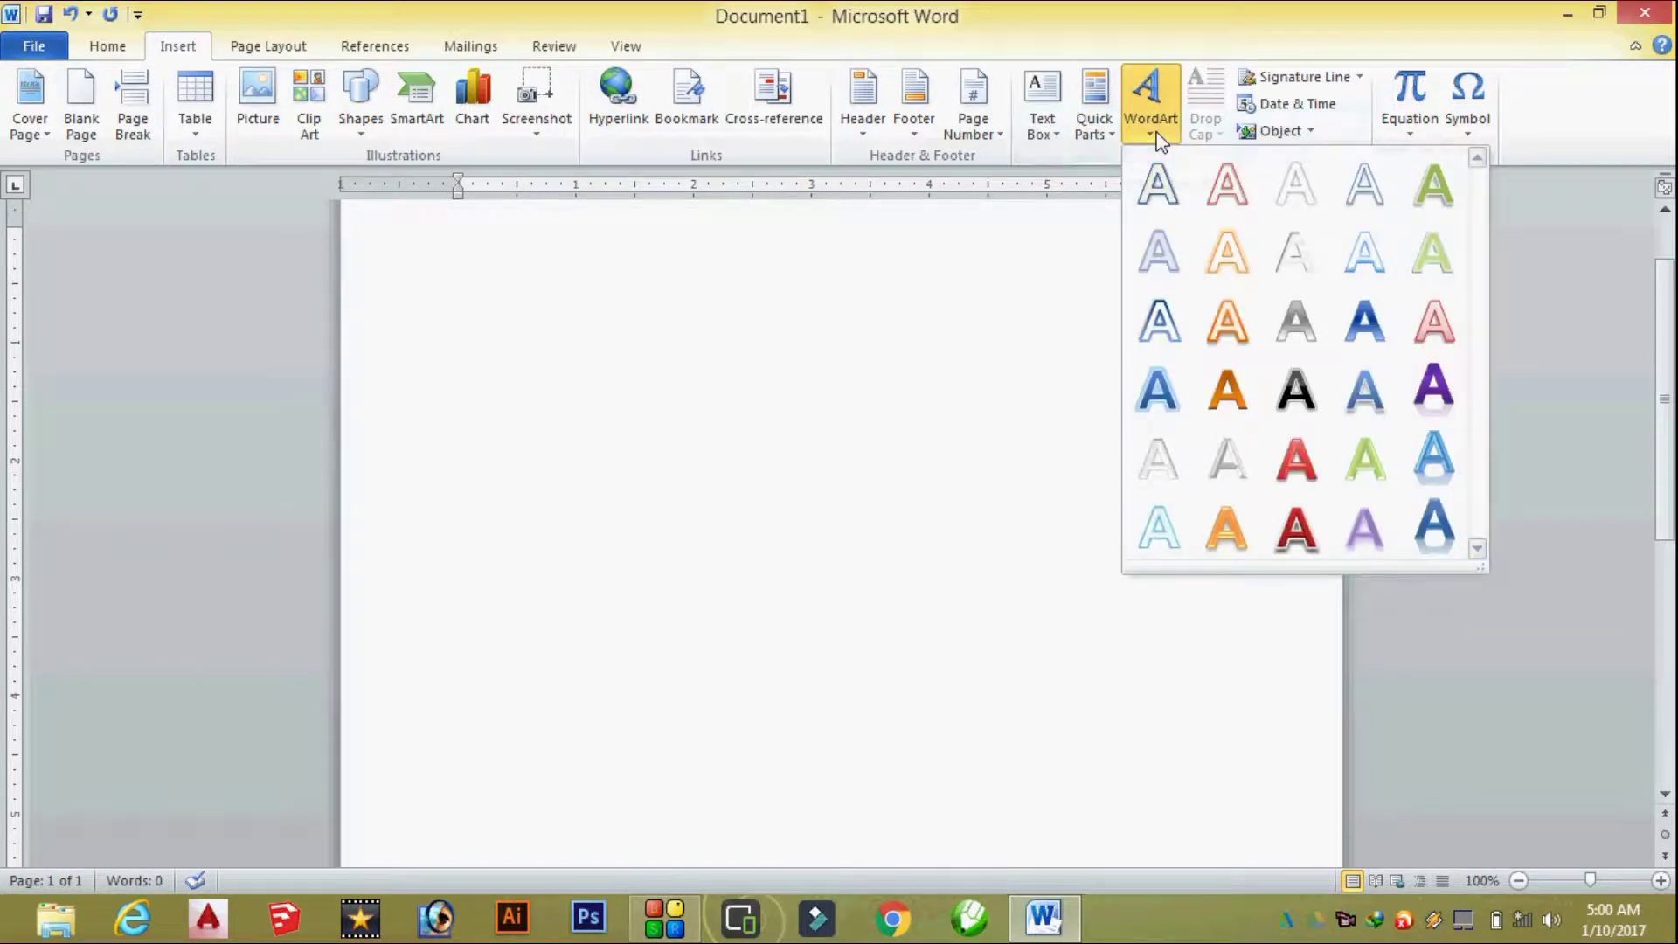
{"action": "left_click", "coordinate": [1434, 615]}
{"action": "type", "text": "="}
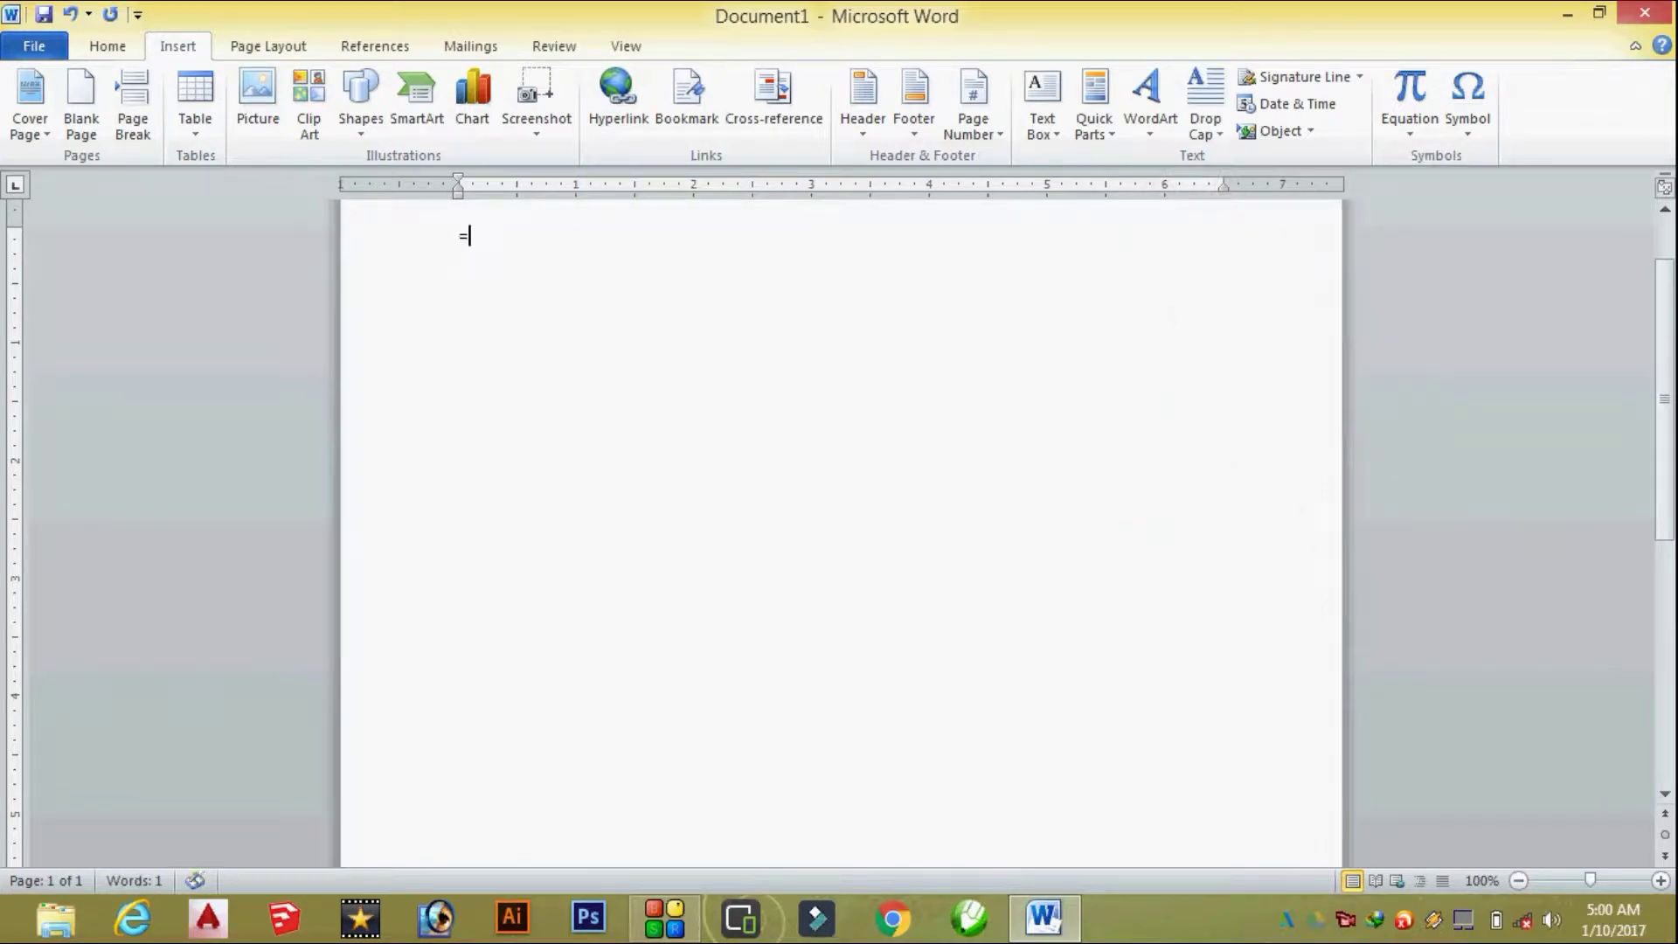
{"action": "type", "text": "rRAND(5"}
{"action": "type", "text": "5"}
{"action": "key", "text": "Return"}
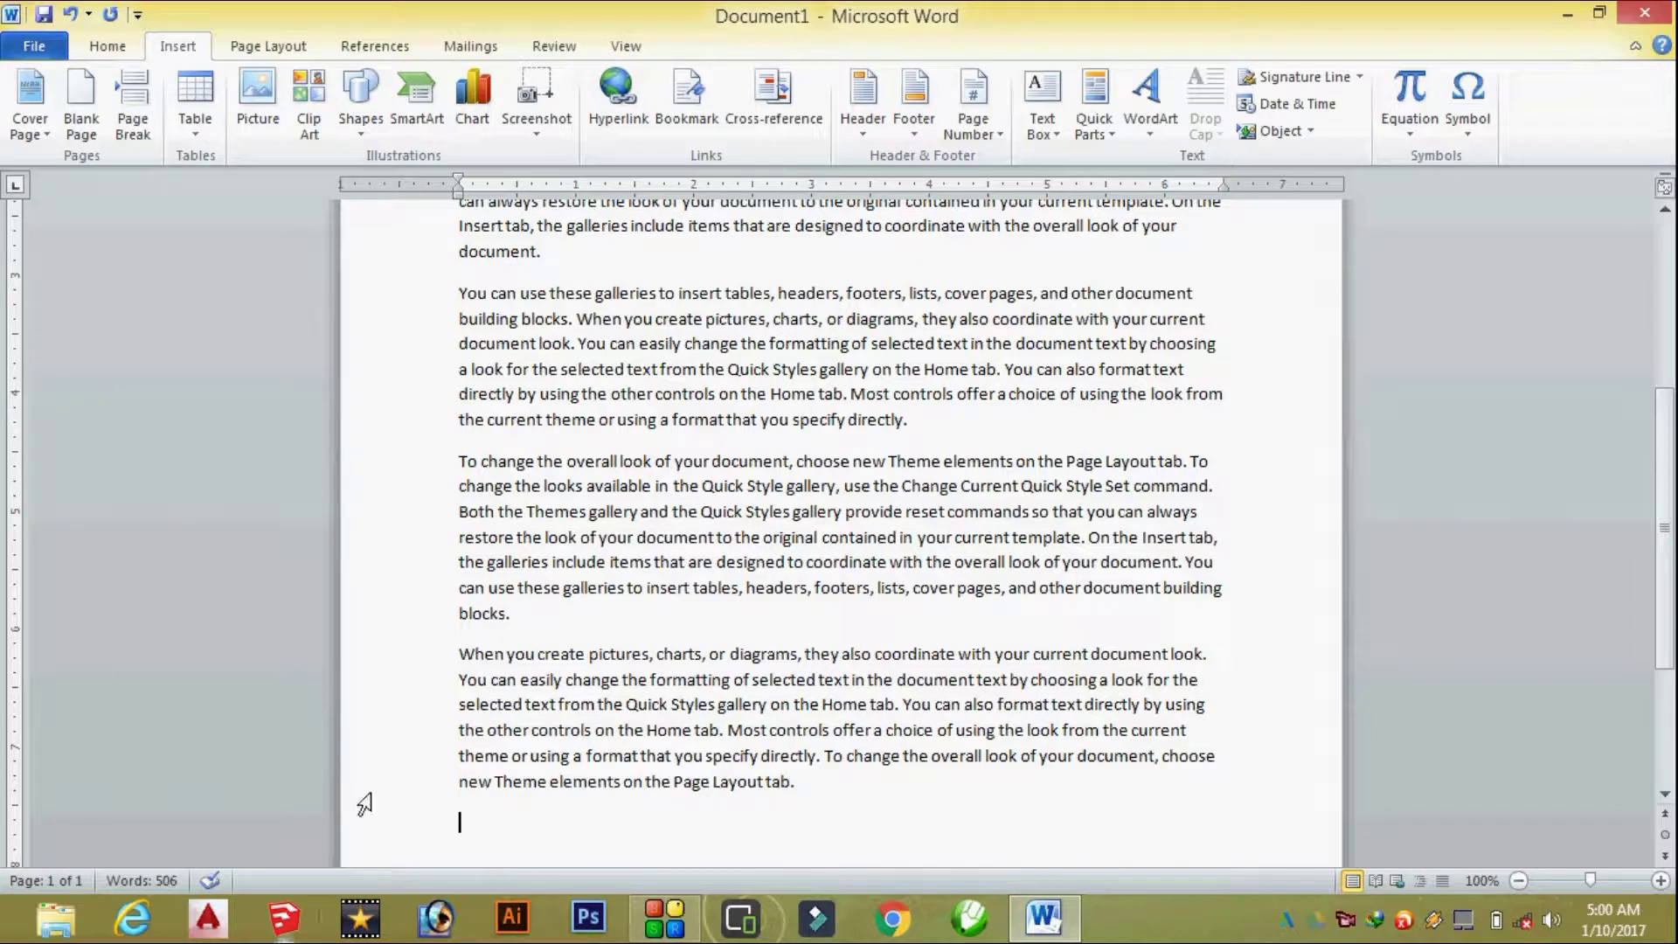
{"action": "scroll", "coordinate": [617, 480], "scroll_direction": "up", "scroll_amount": 6}
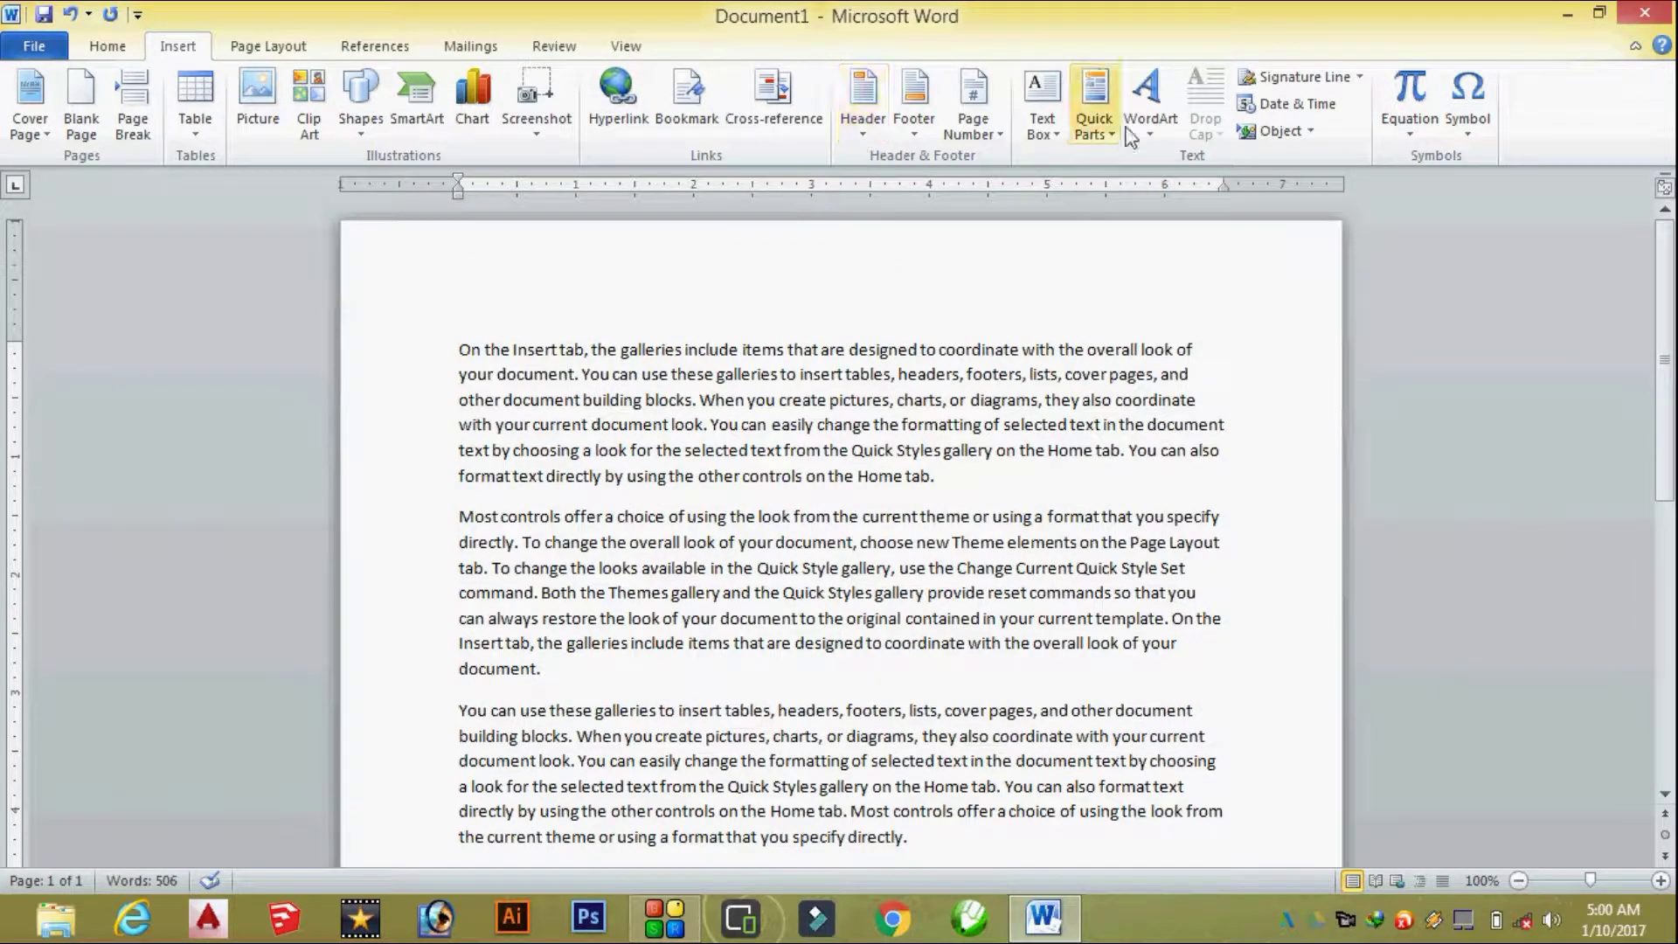
Step: Insert a purple-style WordArt reading 'HELLO INDIA' below the sample paragraphs
{"action": "left_click", "coordinate": [1150, 104]}
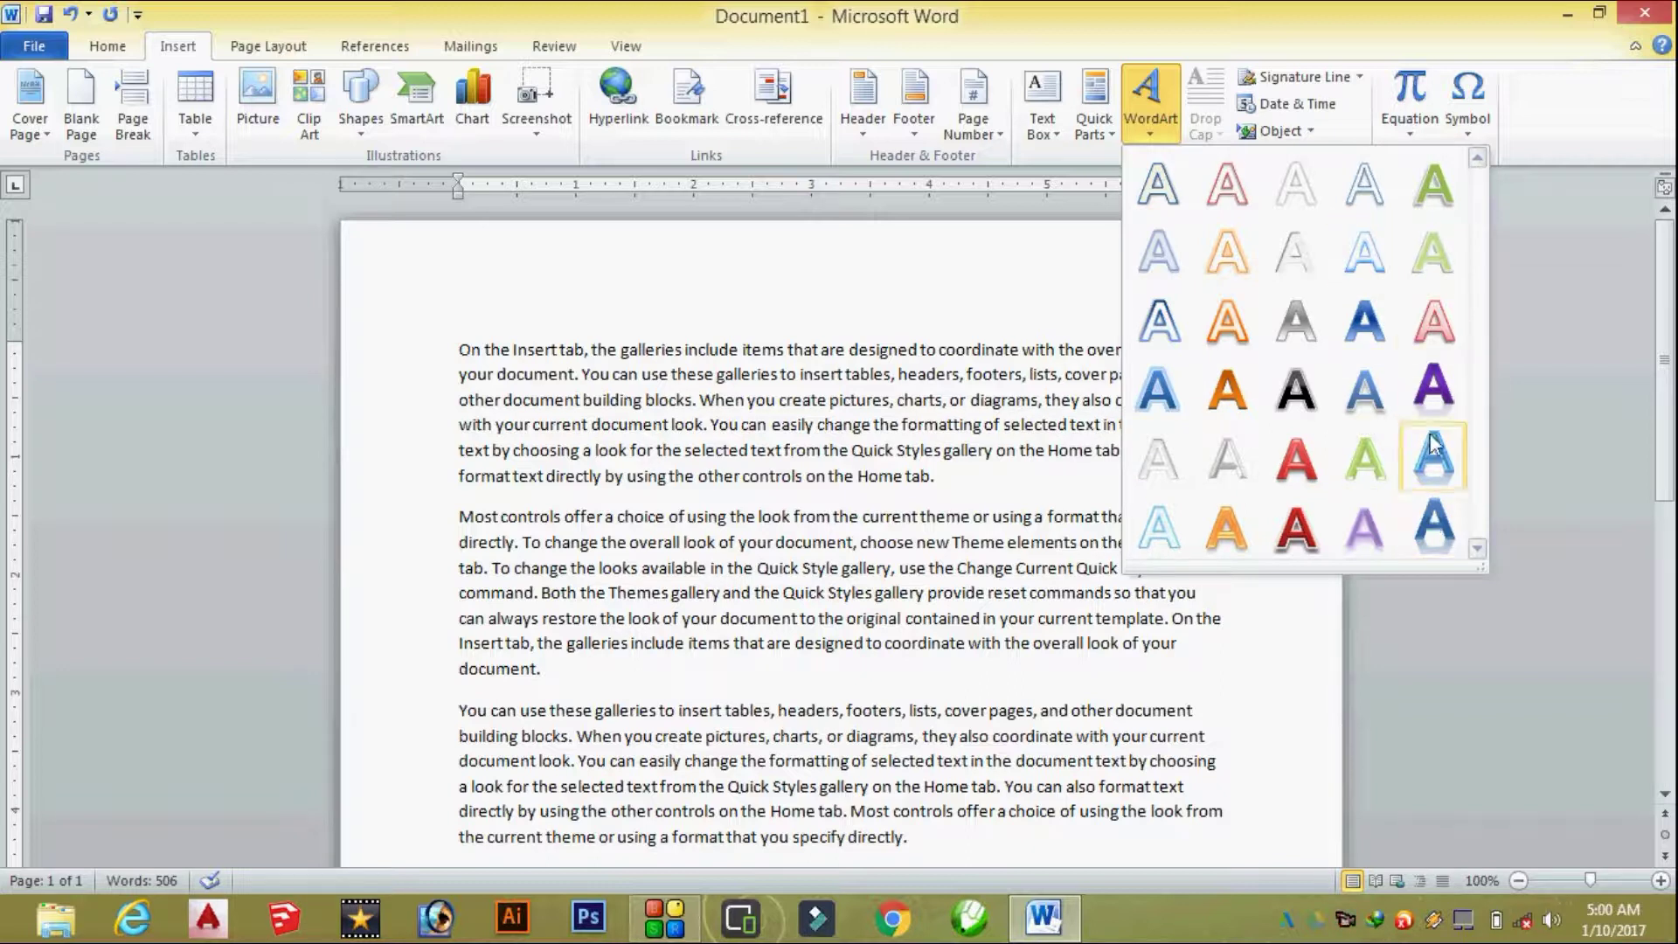
{"action": "left_click", "coordinate": [1432, 388]}
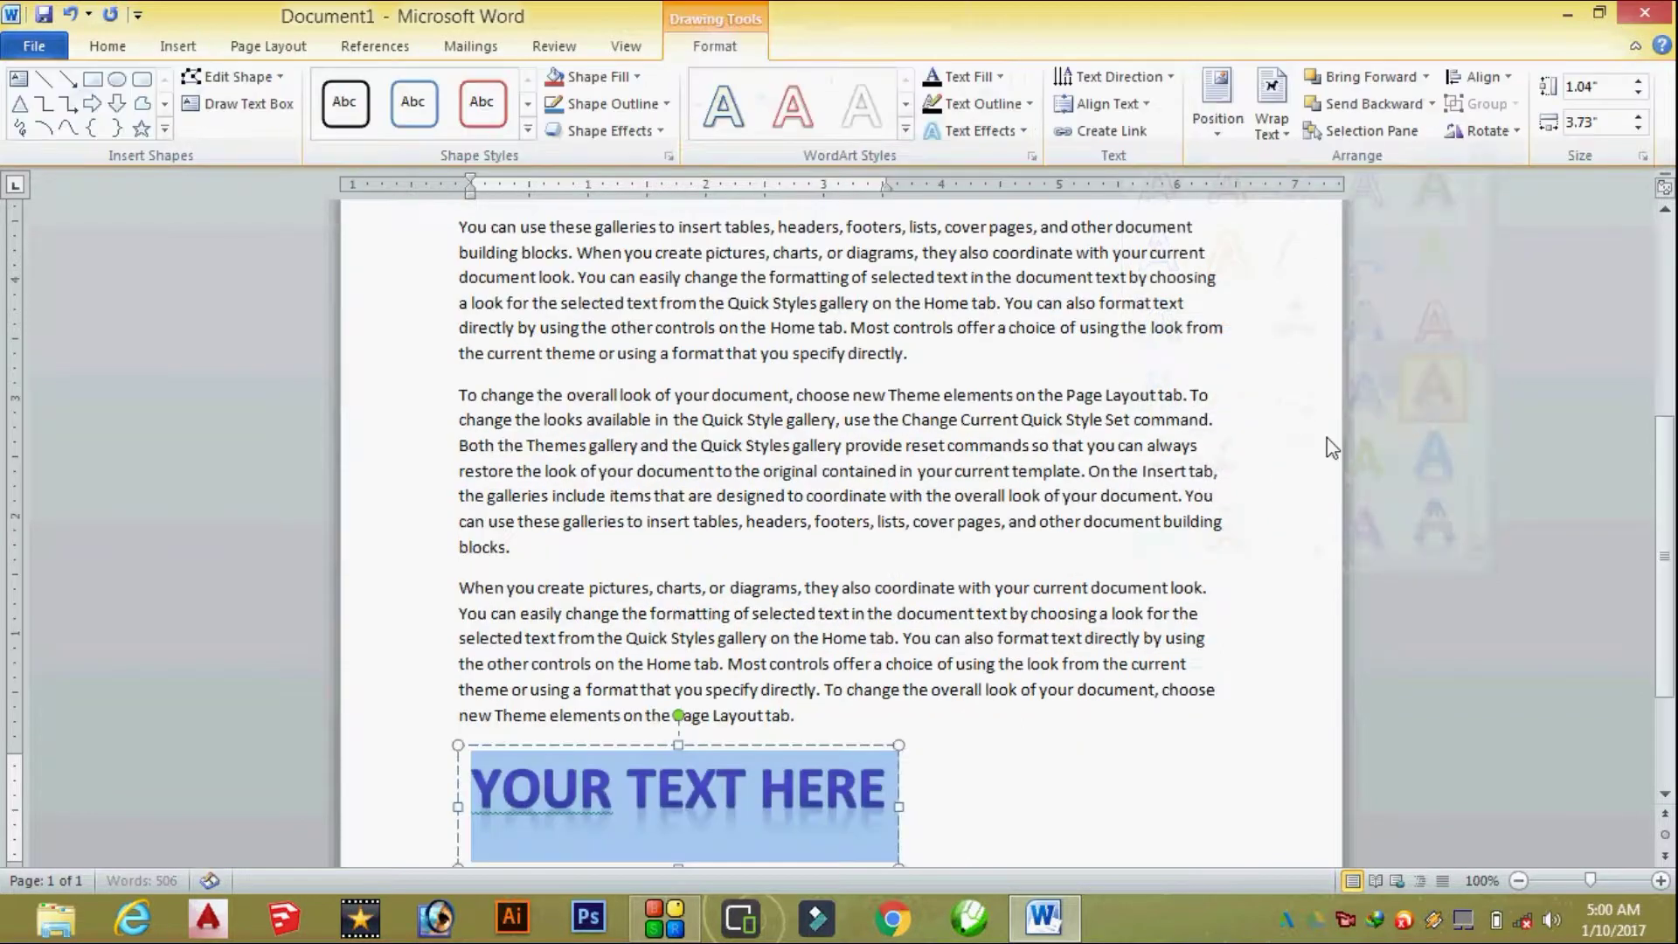
{"action": "type", "text": "HELLO "}
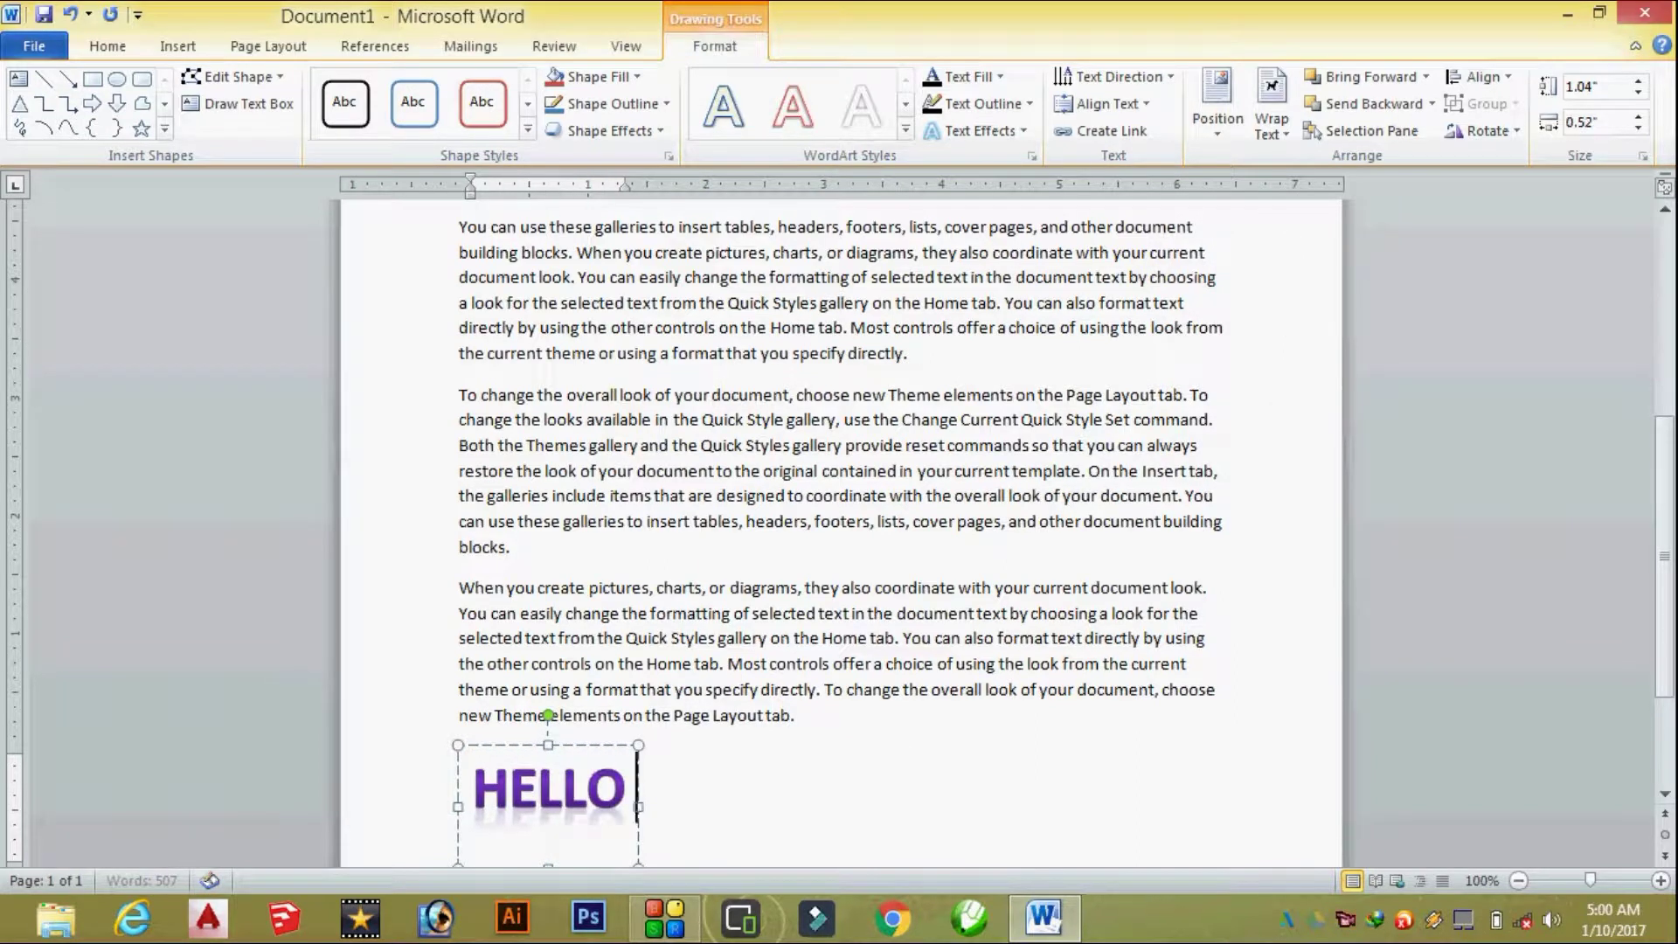
{"action": "type", "text": "INDI"}
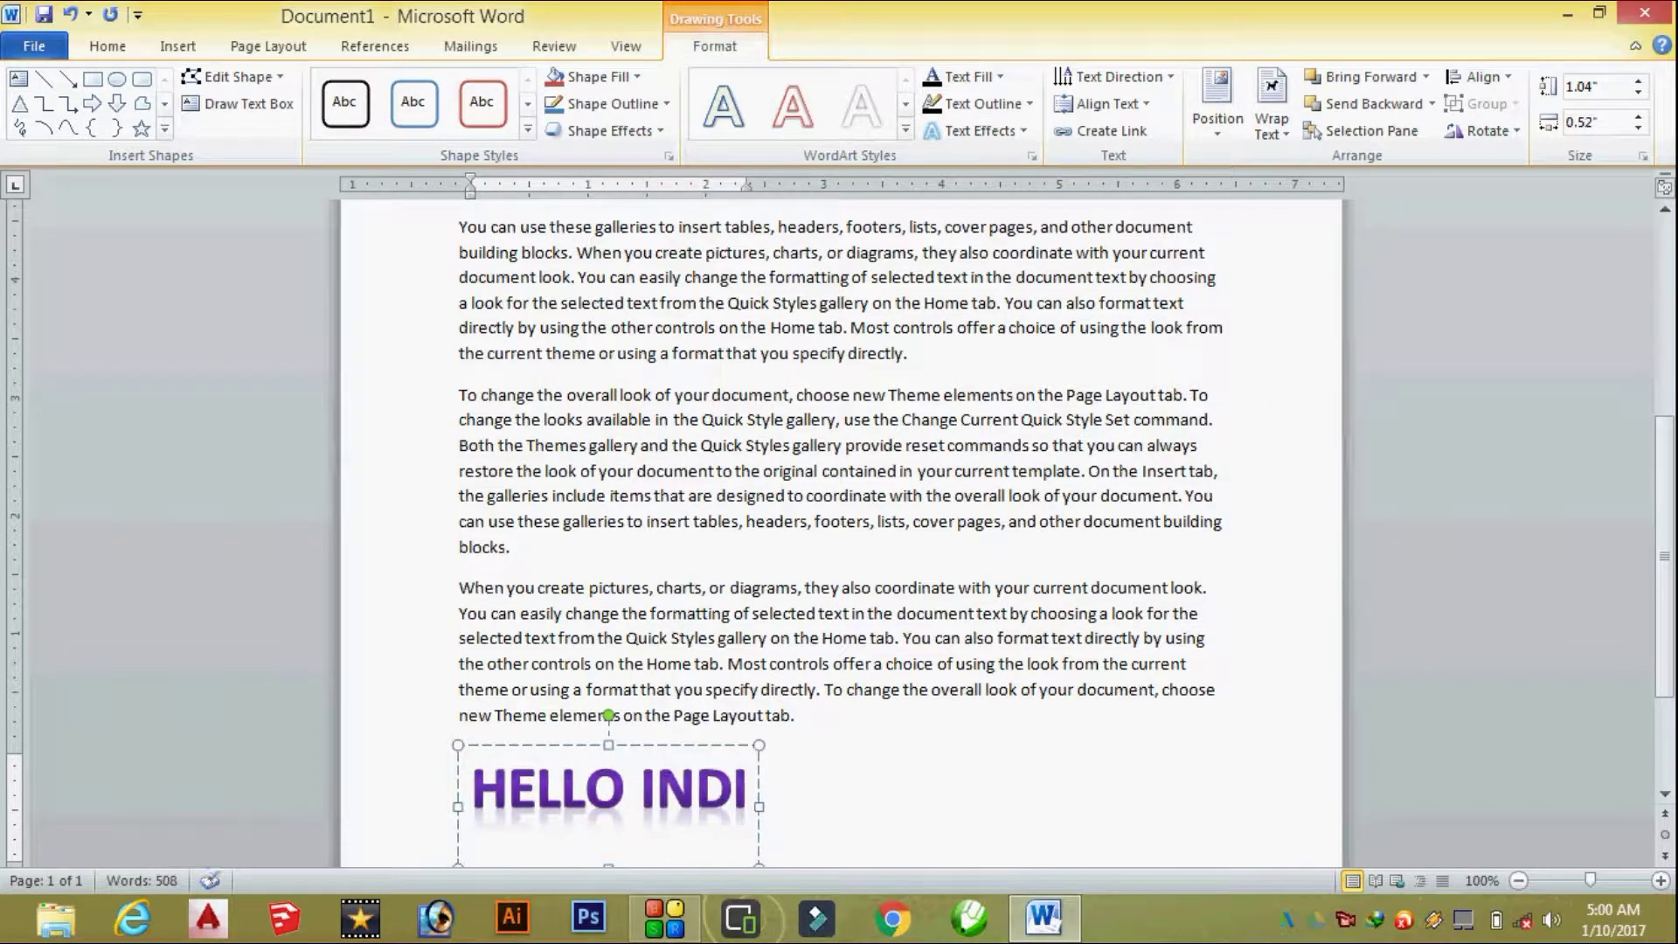
{"action": "type", "text": "A"}
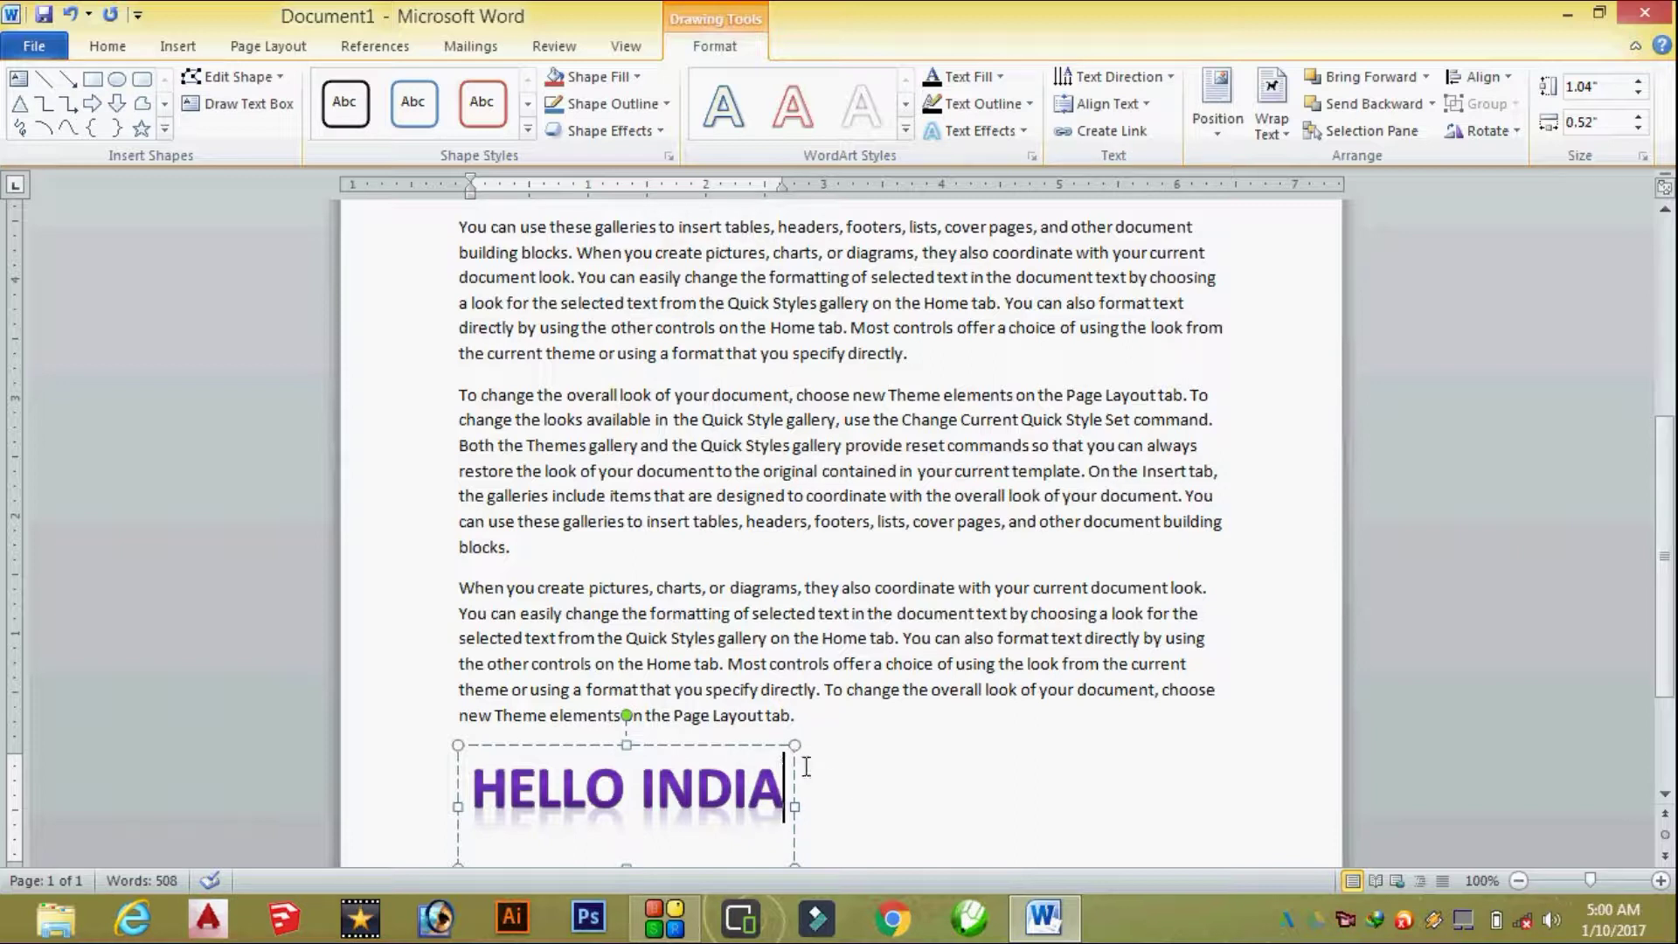
{"action": "left_click", "coordinate": [969, 778]}
{"action": "left_click", "coordinate": [754, 766]}
Step: Drag the HELLO INDIA WordArt up to sit centred above the first sample paragraph
{"action": "left_click_drag", "start_coordinate": [761, 745], "coordinate": [865, 227]}
{"action": "scroll", "coordinate": [826, 594], "scroll_direction": "up", "scroll_amount": 5}
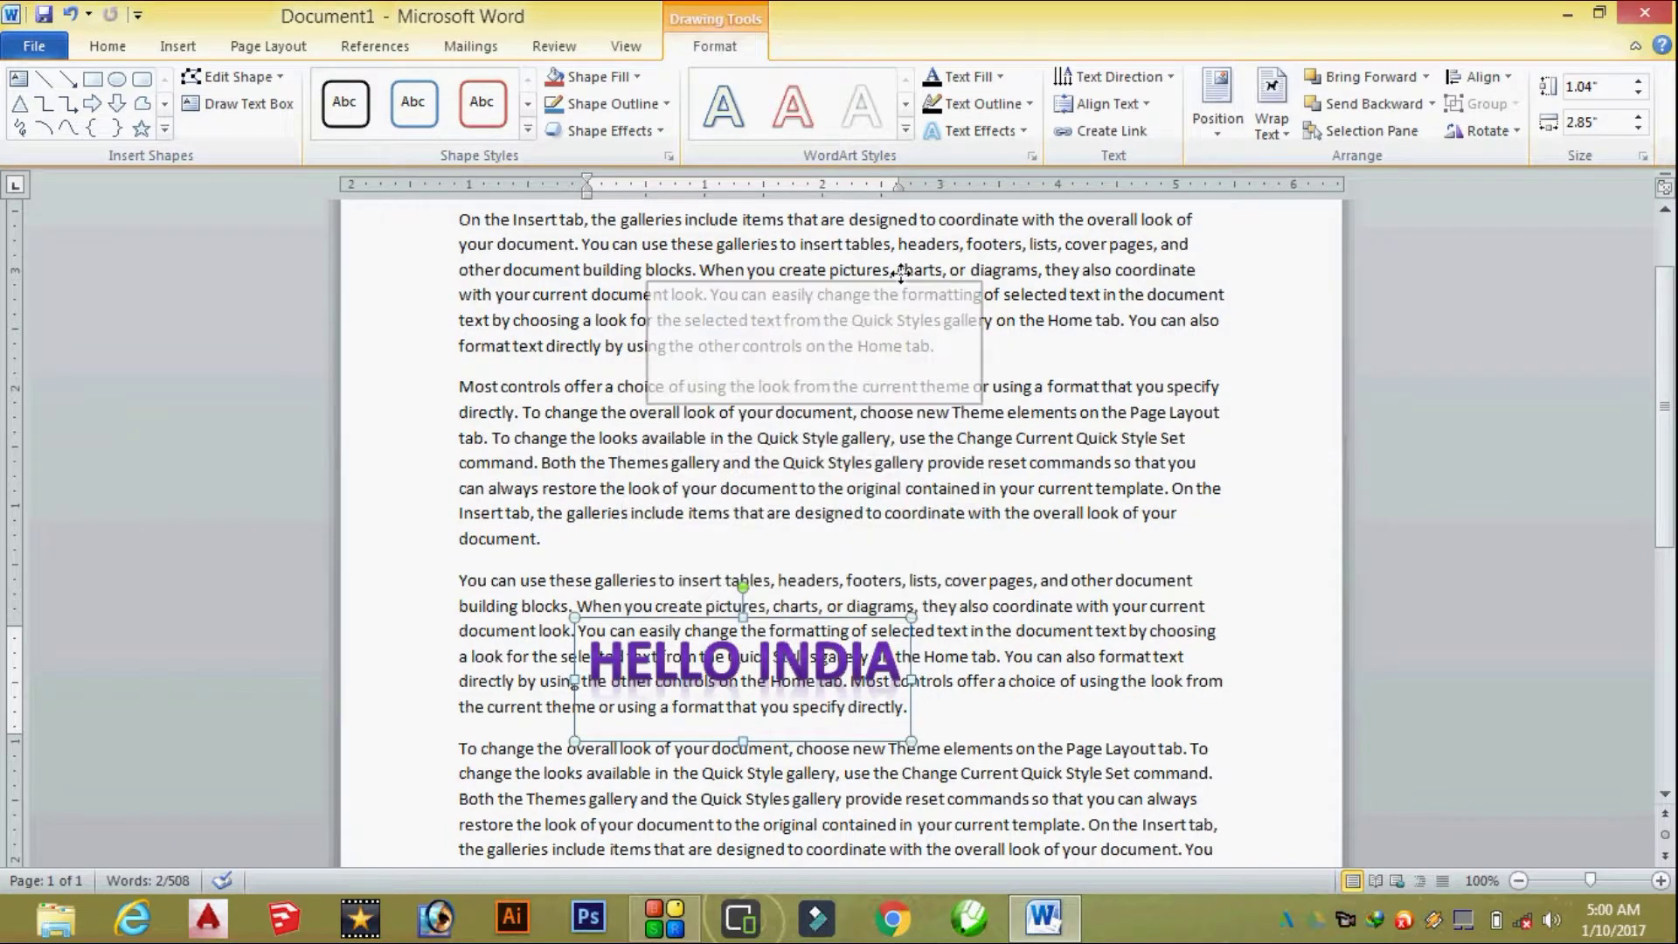
{"action": "left_click_drag", "start_coordinate": [835, 595], "coordinate": [906, 253]}
{"action": "scroll", "coordinate": [872, 396], "scroll_direction": "up", "scroll_amount": 2}
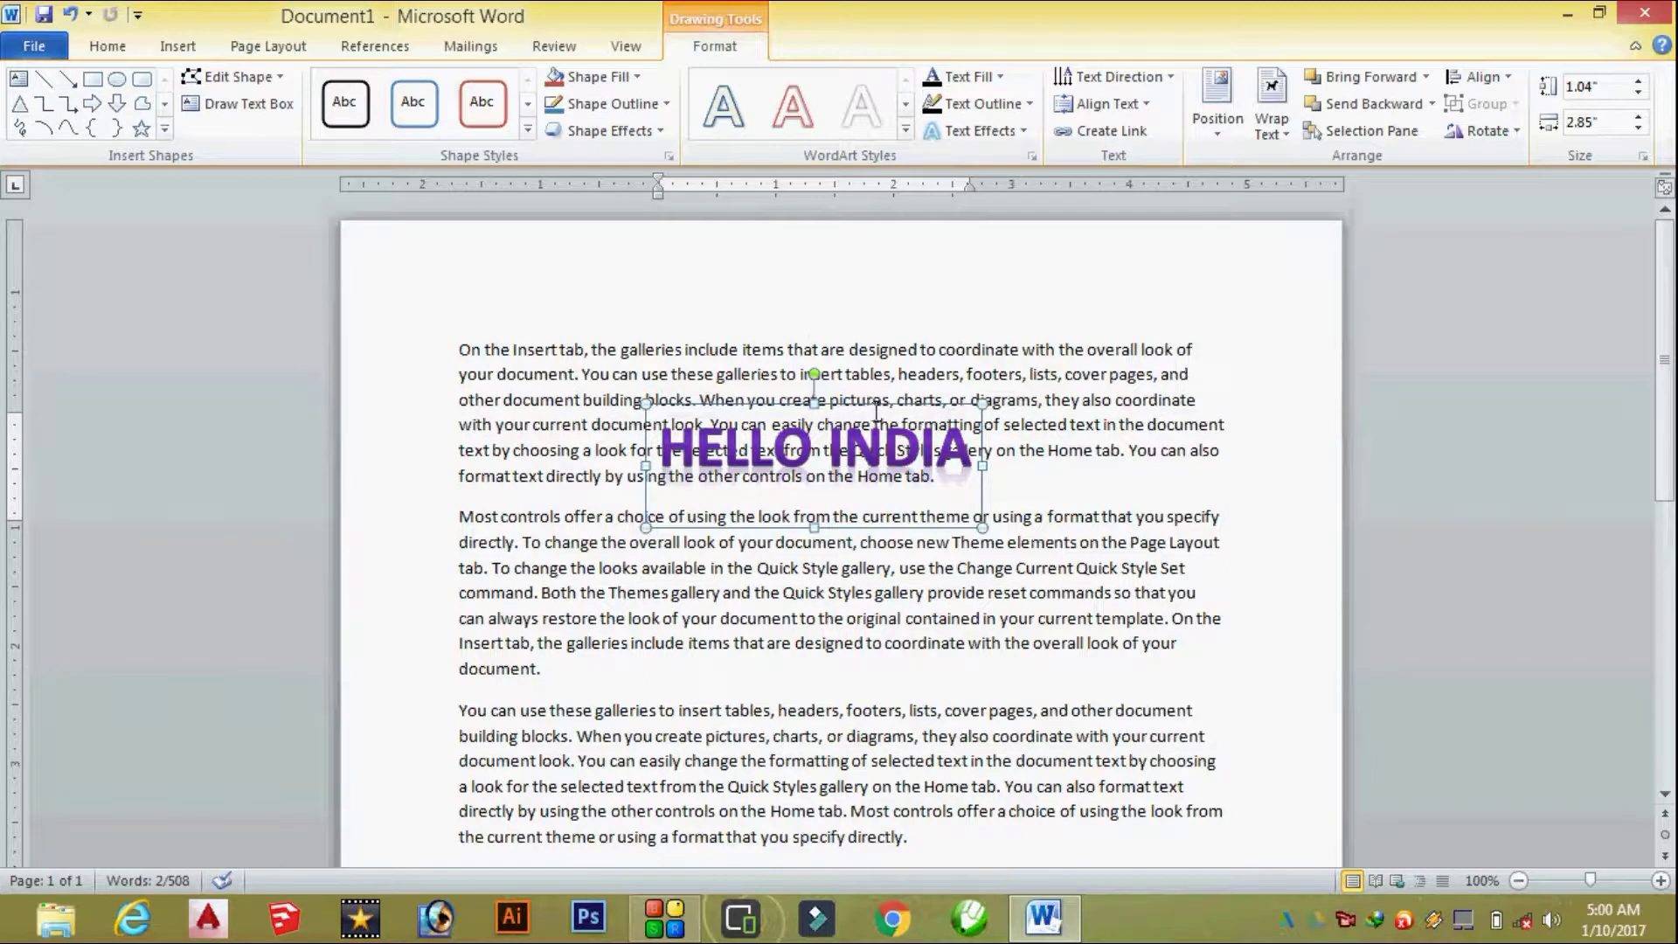
{"action": "left_click_drag", "start_coordinate": [876, 406], "coordinate": [898, 222]}
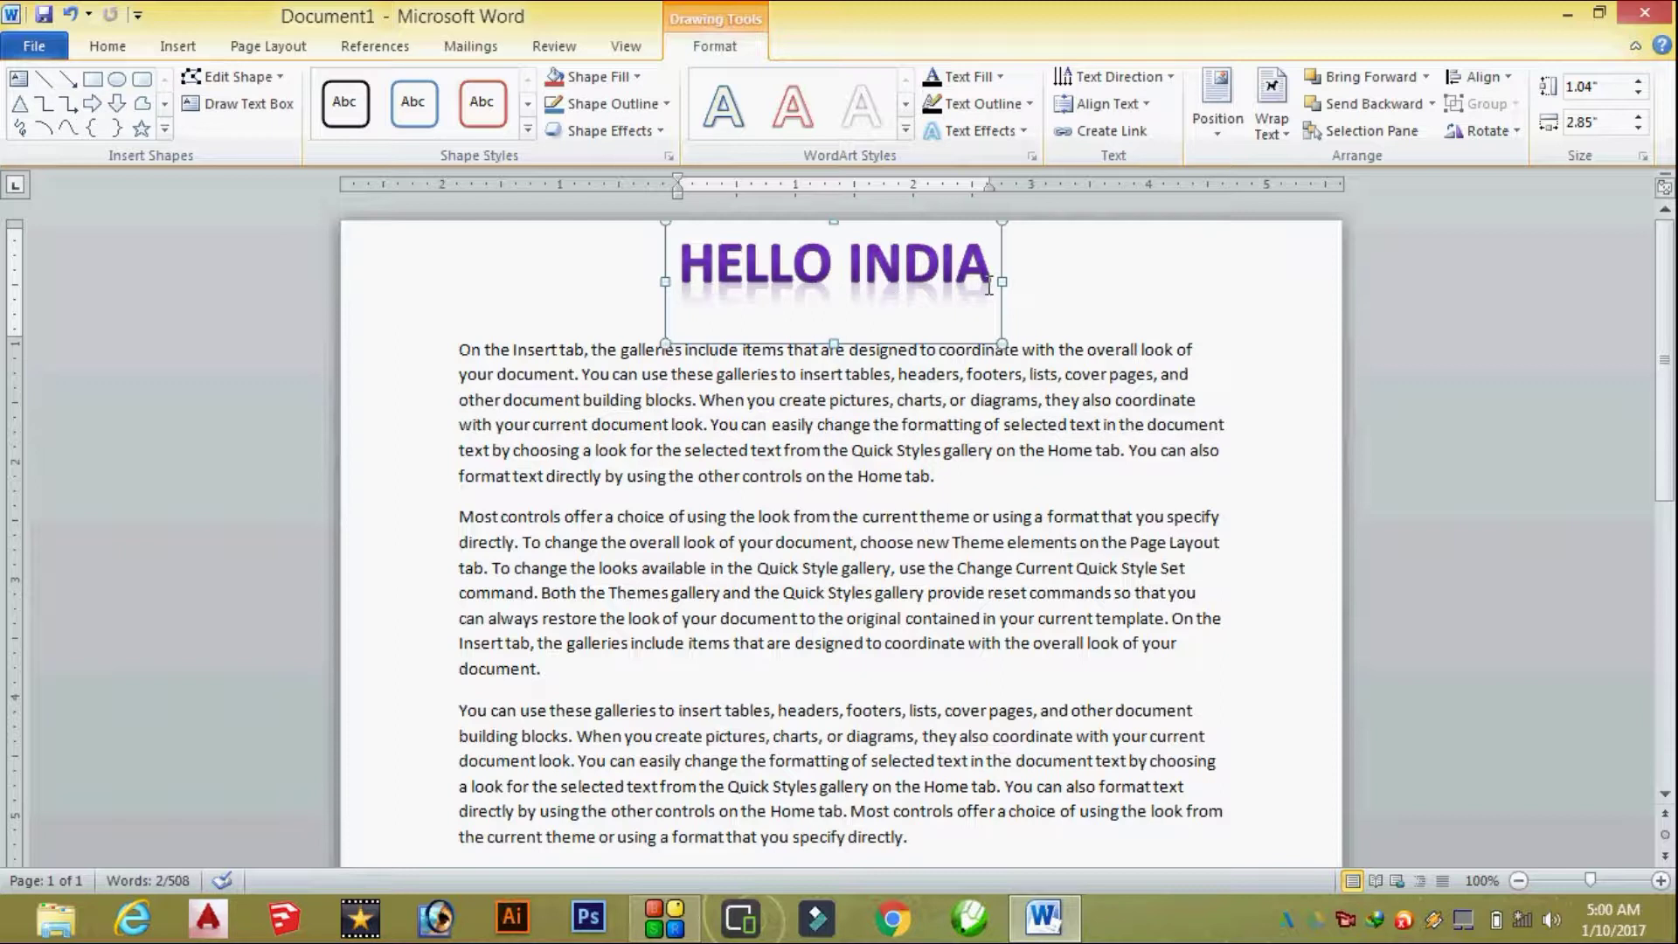
{"action": "left_click_drag", "start_coordinate": [991, 273], "coordinate": [678, 271]}
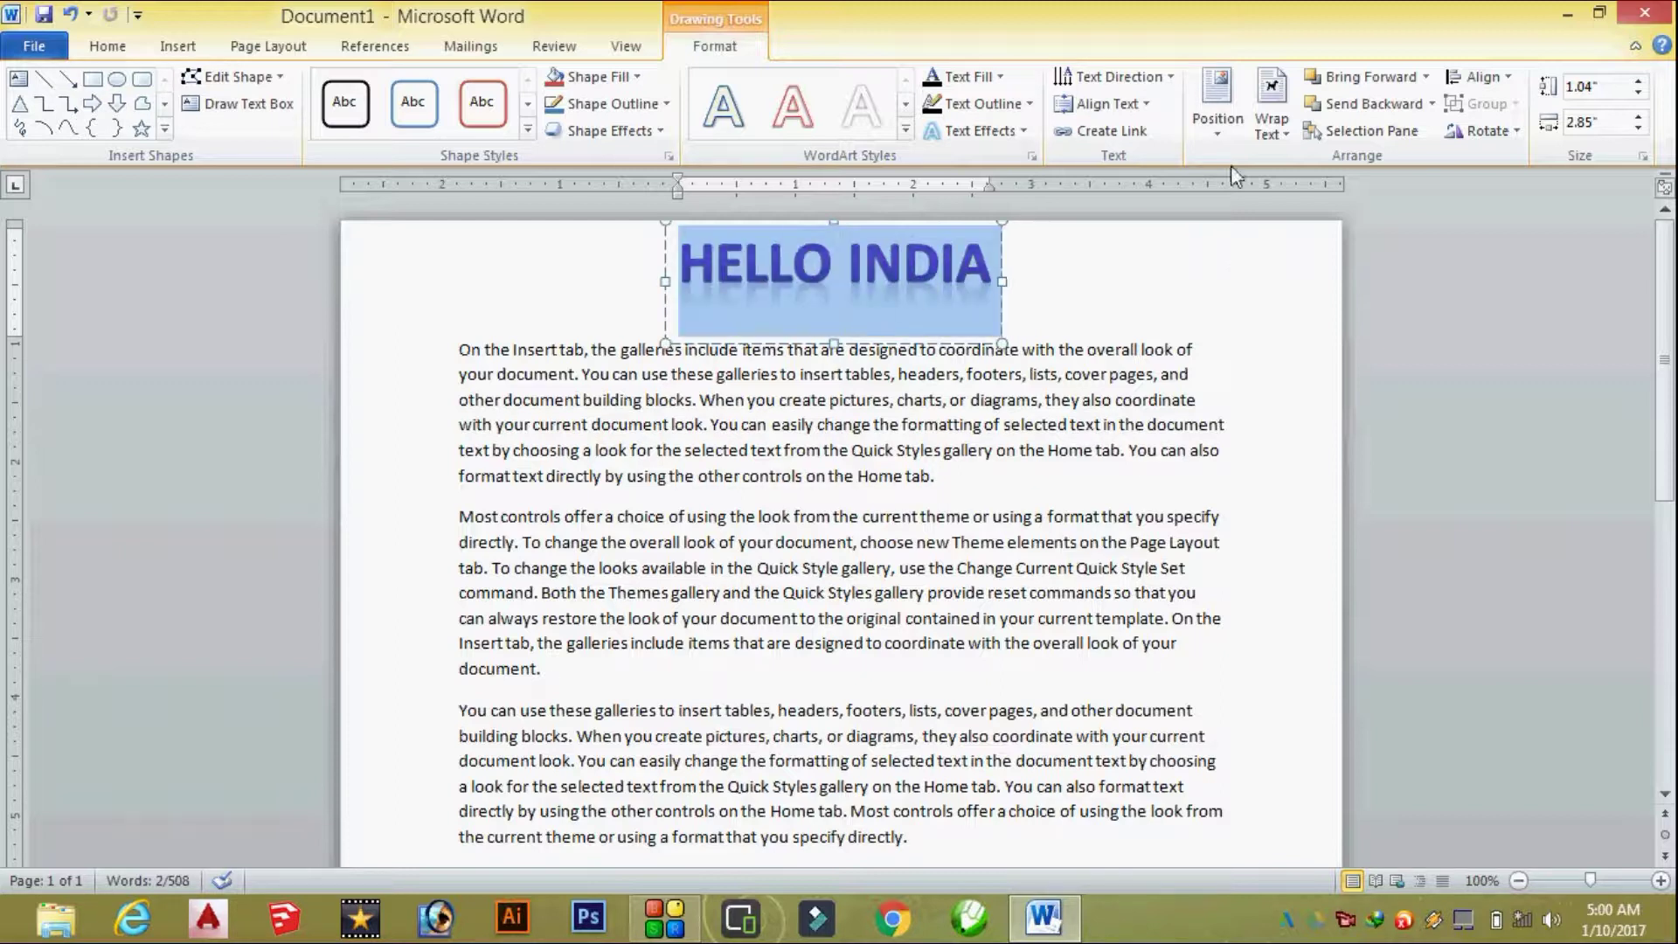
Step: Apply the green Moderate Effect shape style to the HELLO INDIA WordArt box
{"action": "left_click", "coordinate": [480, 127]}
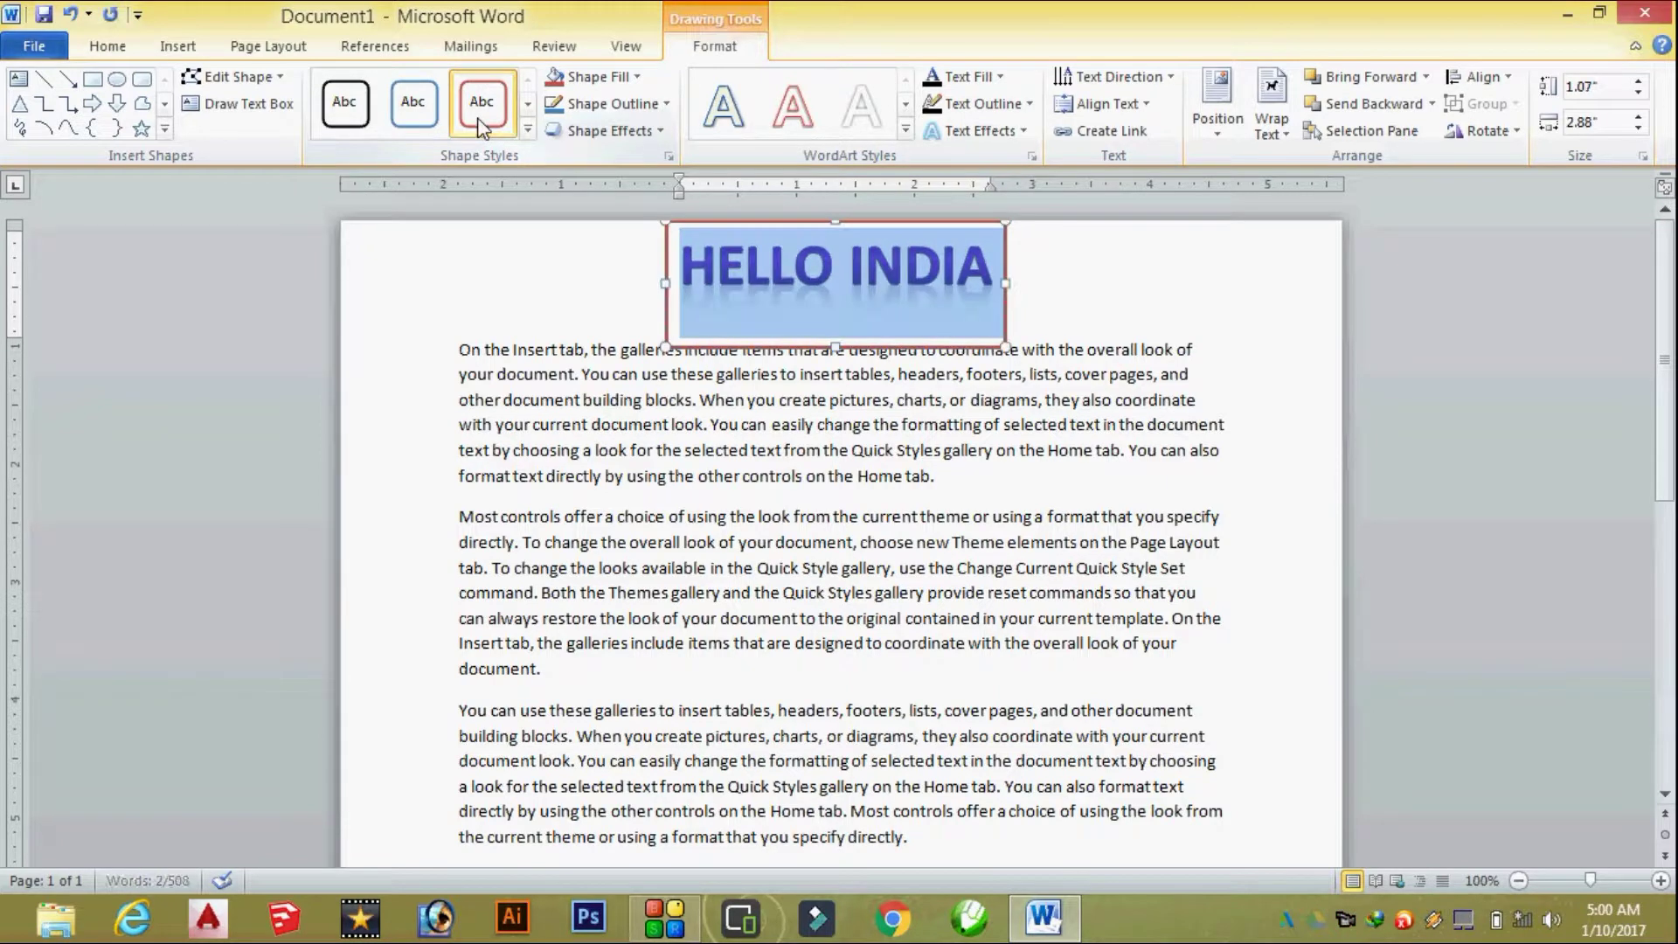
{"action": "left_click", "coordinate": [528, 127]}
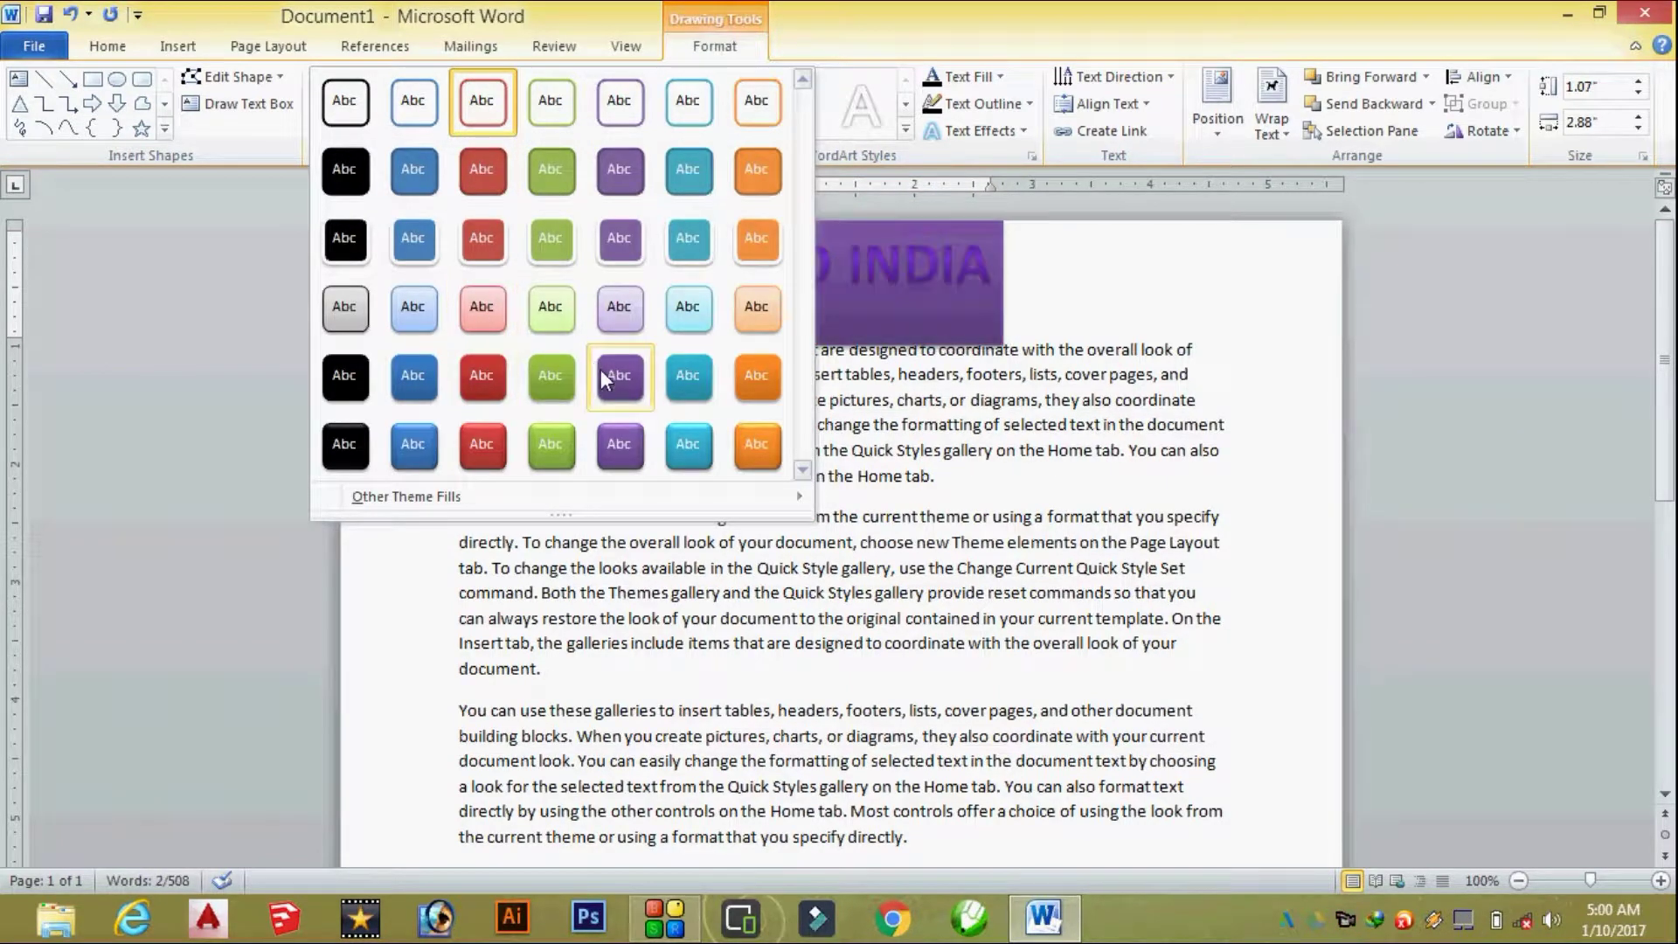
{"action": "left_click", "coordinate": [550, 376]}
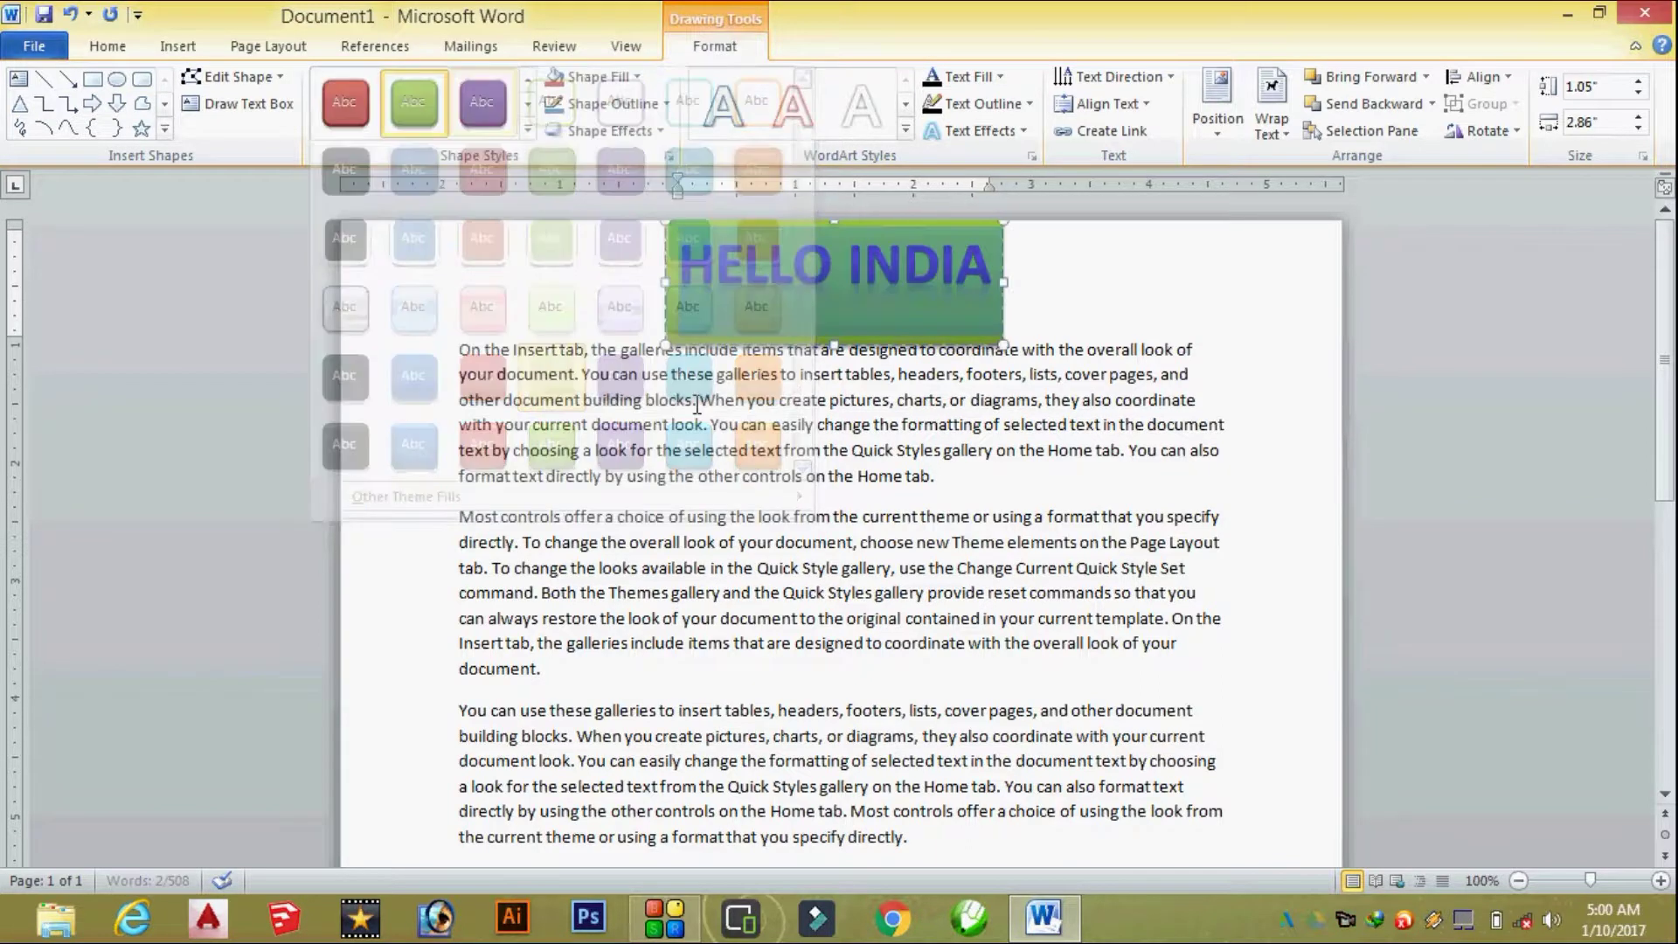
{"action": "left_click", "coordinate": [1098, 349]}
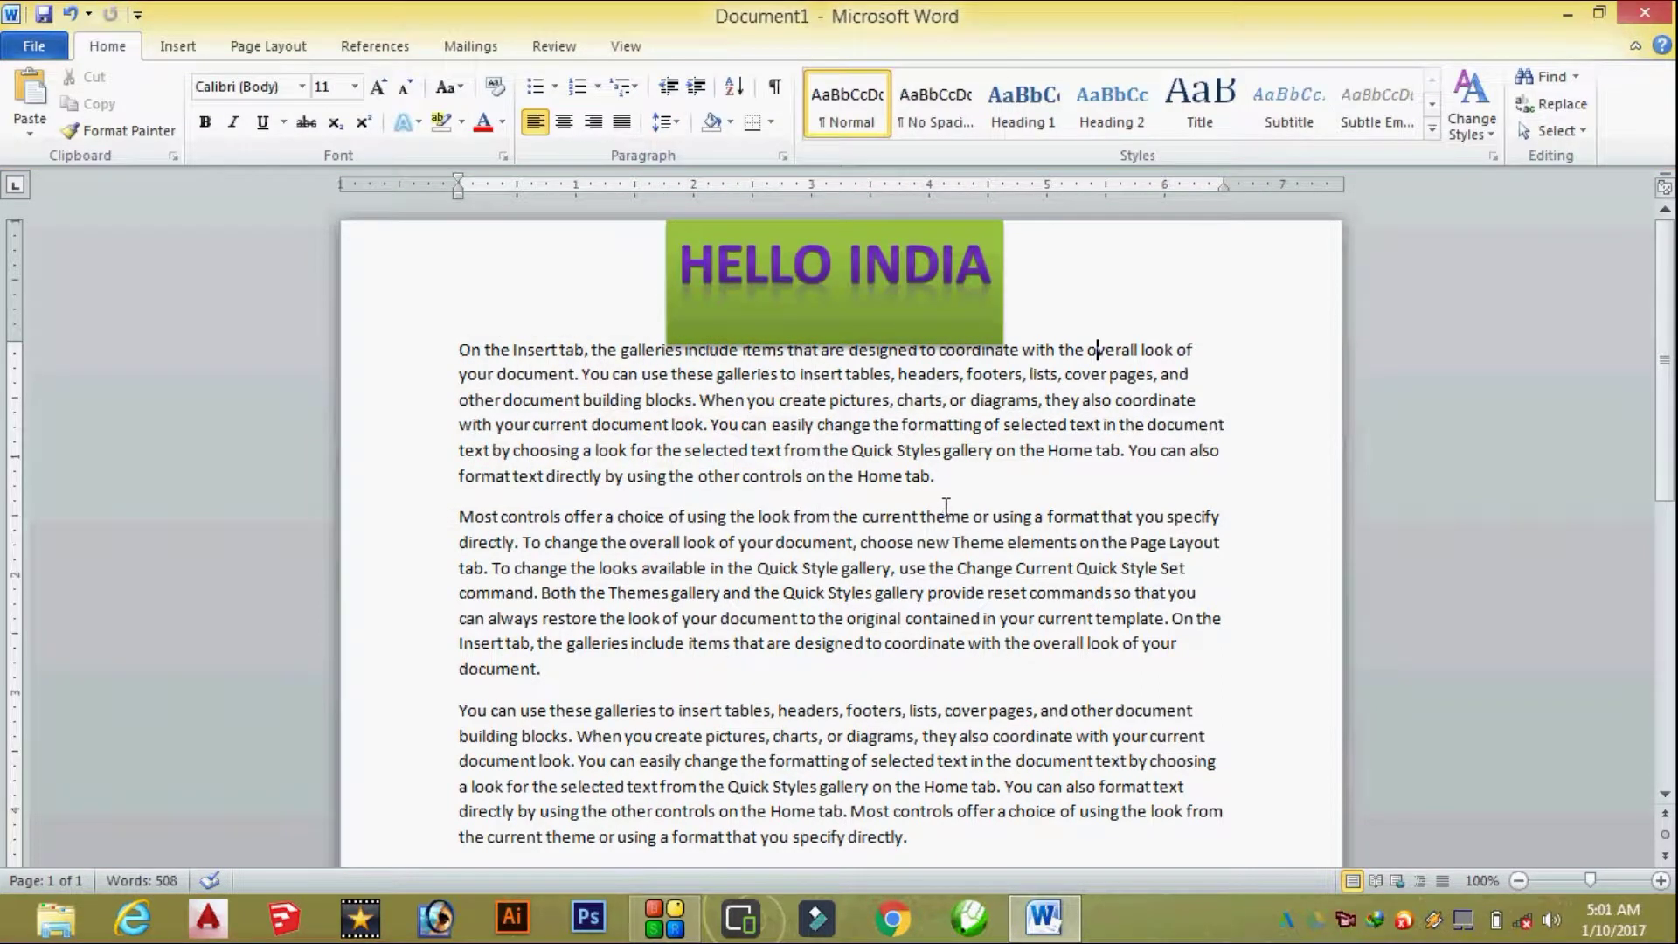
{"action": "left_click", "coordinate": [174, 48]}
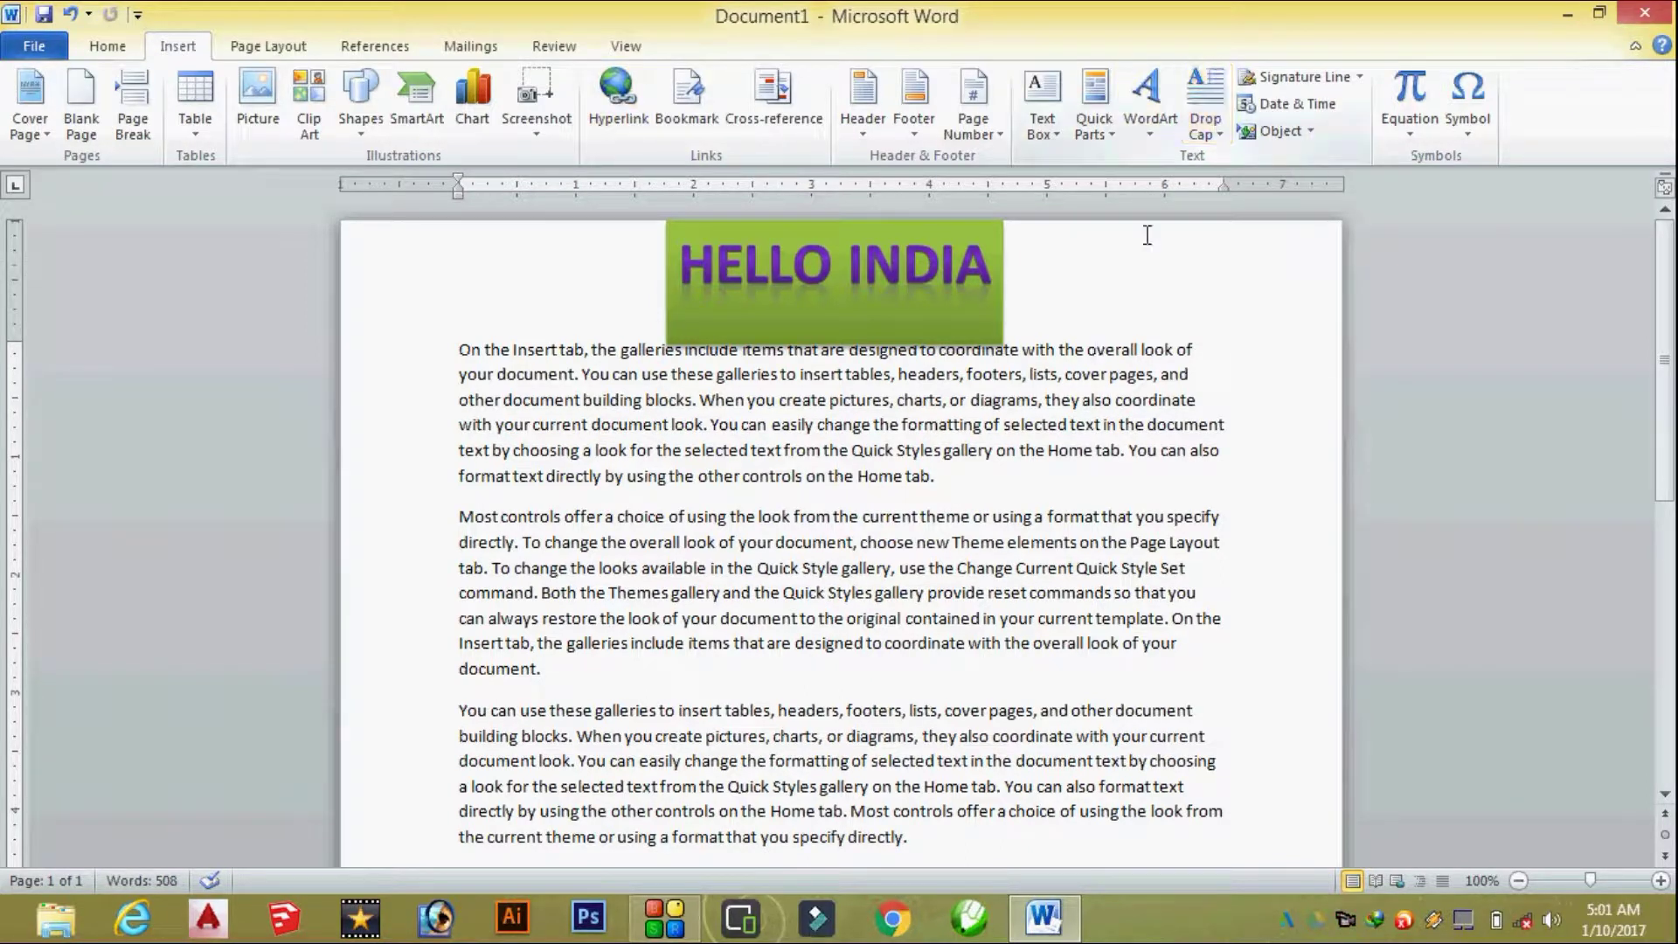
{"action": "left_click", "coordinate": [986, 321]}
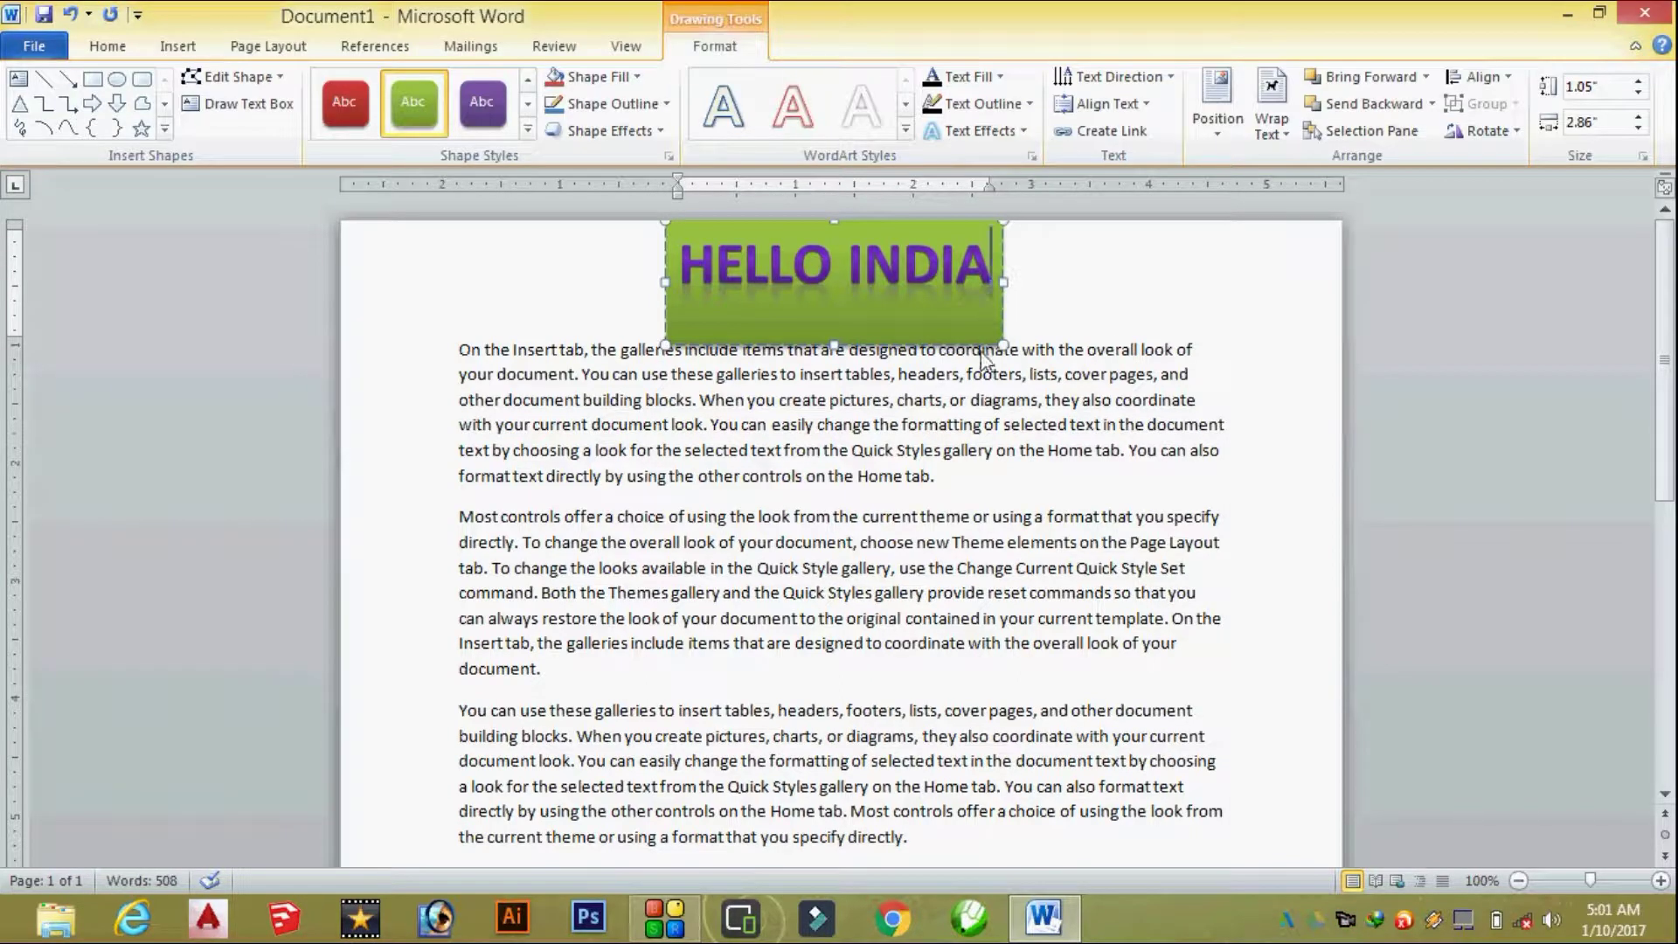
Step: Delete the HELLO INDIA WordArt and give the first paragraph a Dropped capital O
{"action": "key", "text": "Delete"}
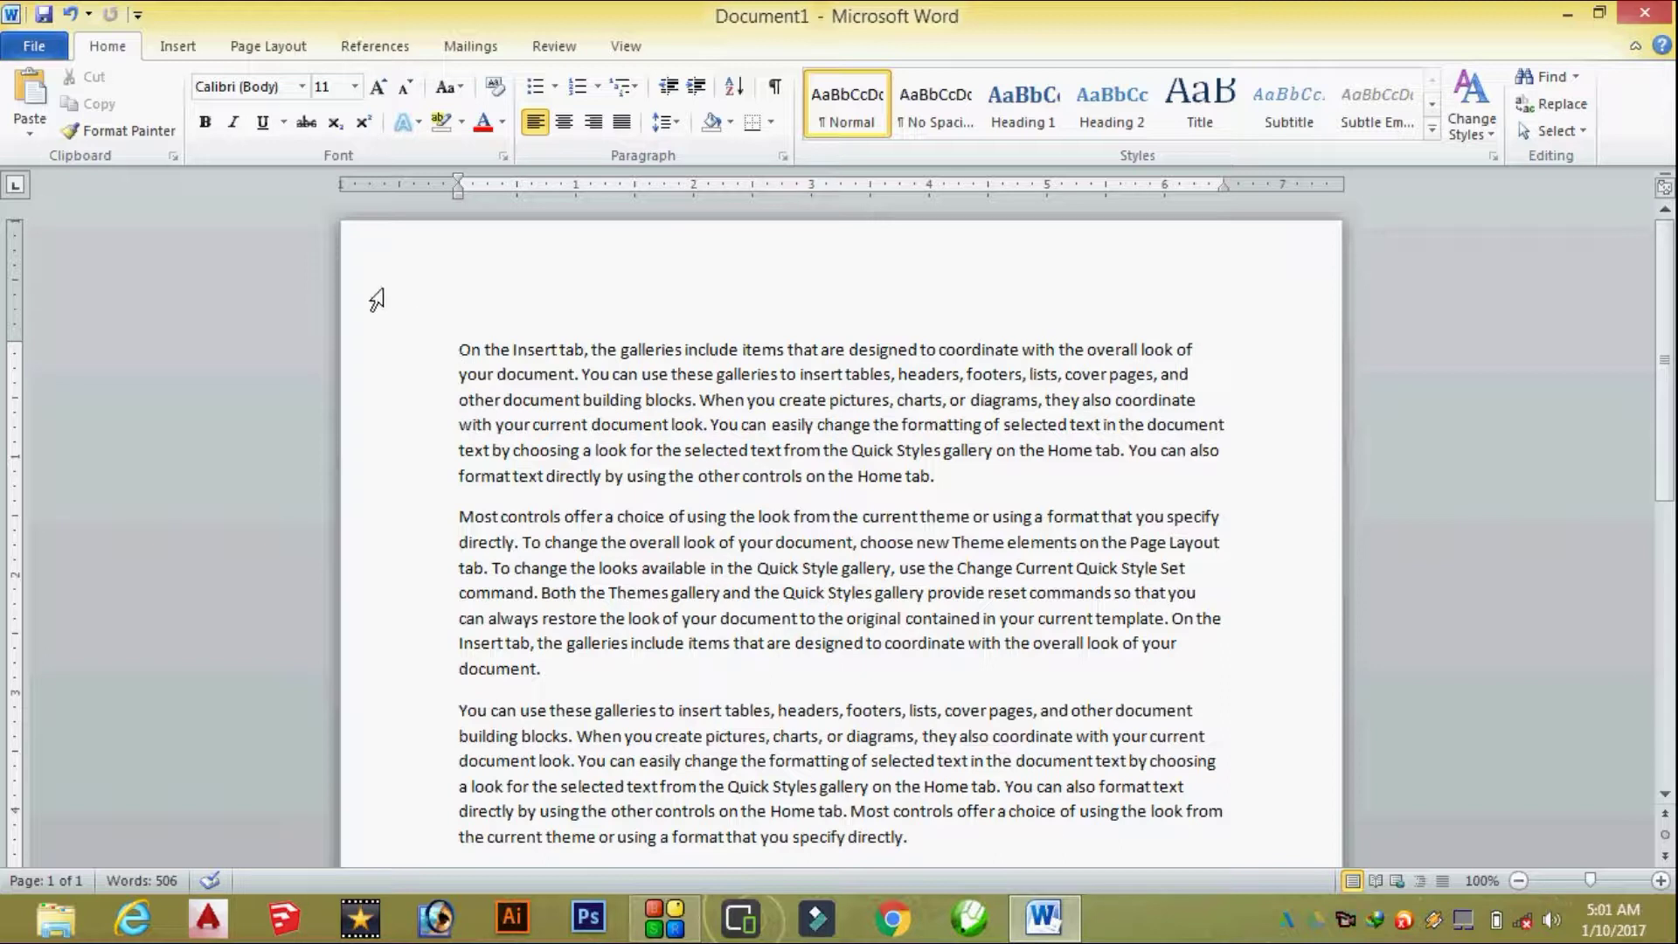
{"action": "left_click", "coordinate": [179, 49]}
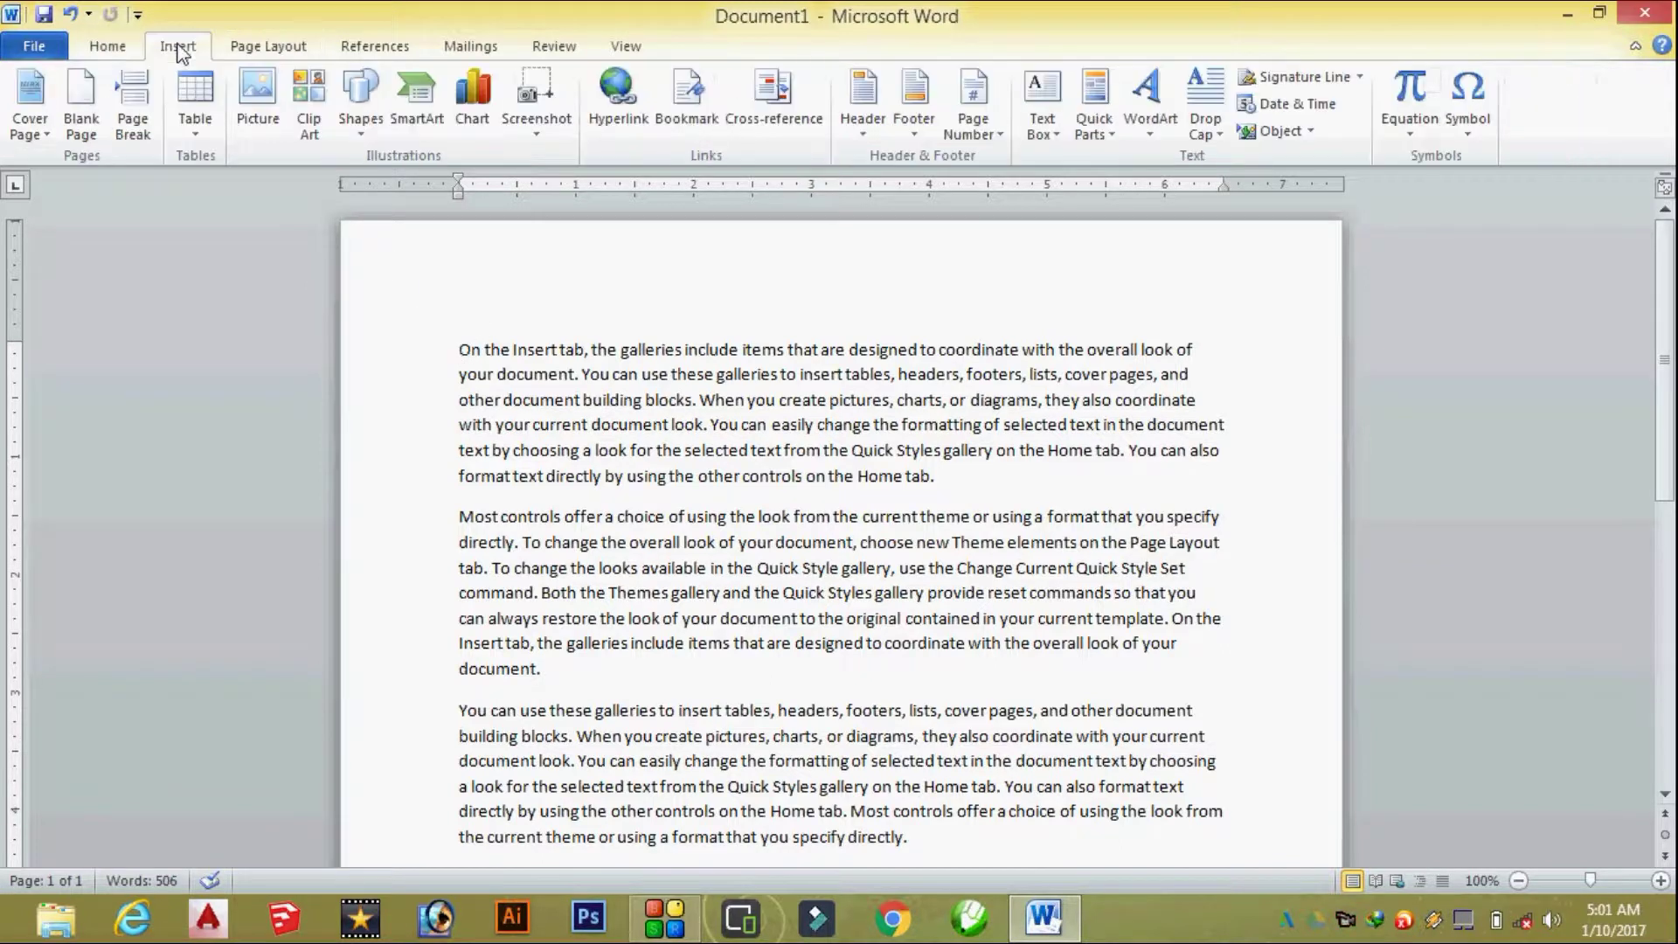
{"action": "left_click", "coordinate": [1206, 123]}
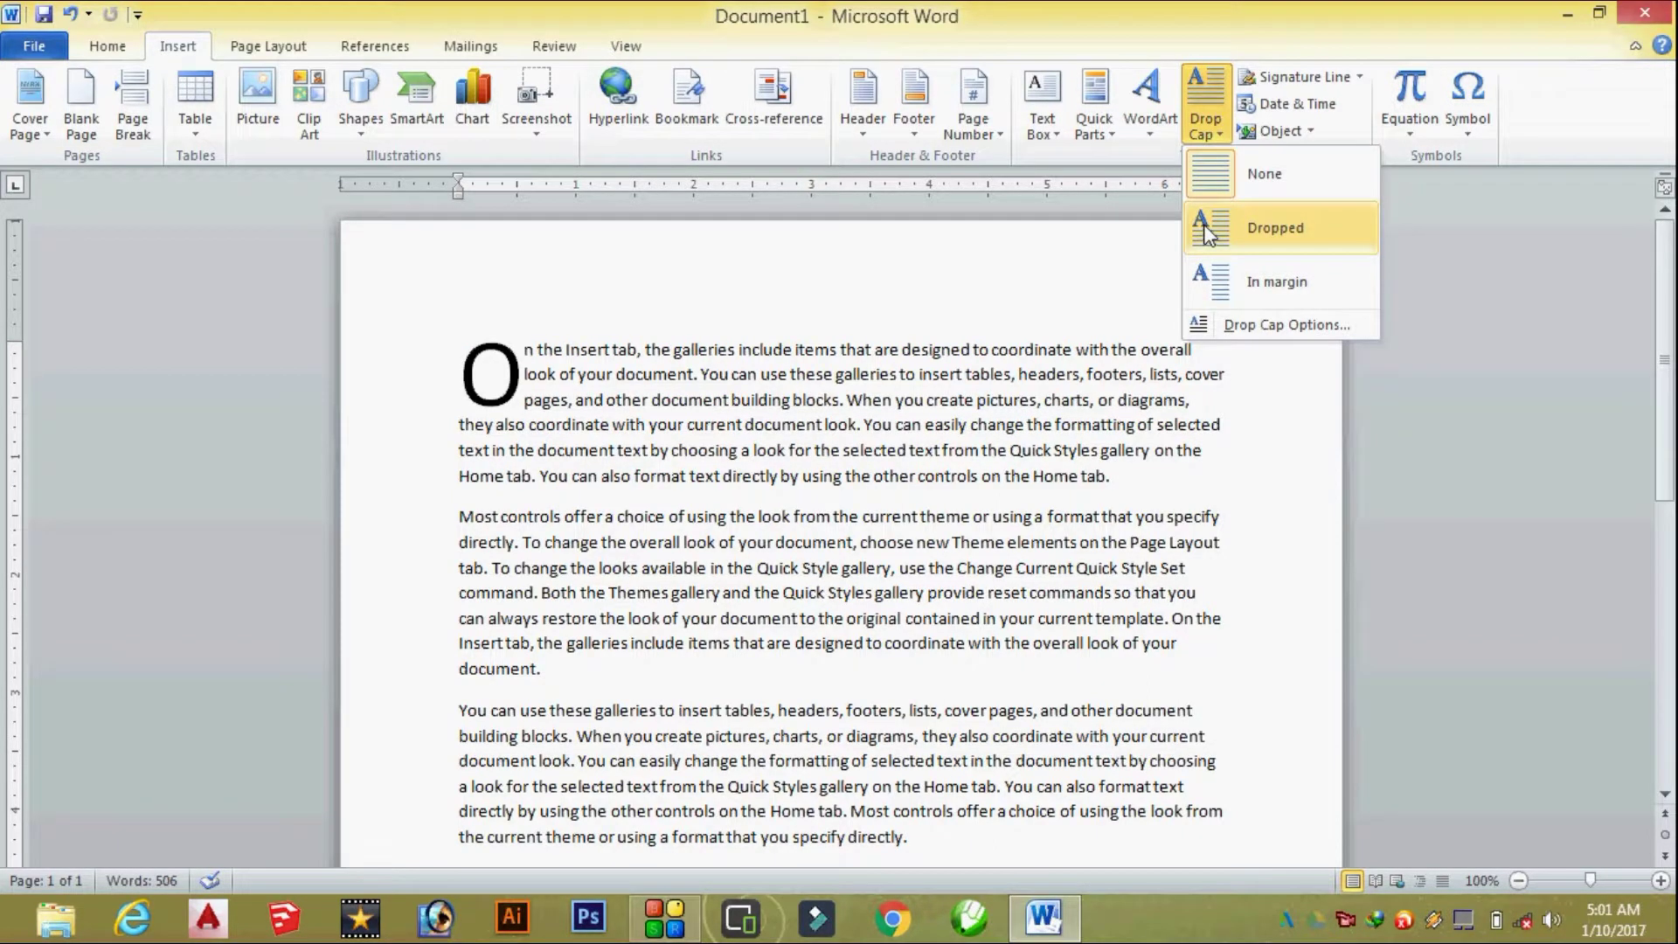
{"action": "left_click", "coordinate": [1275, 229]}
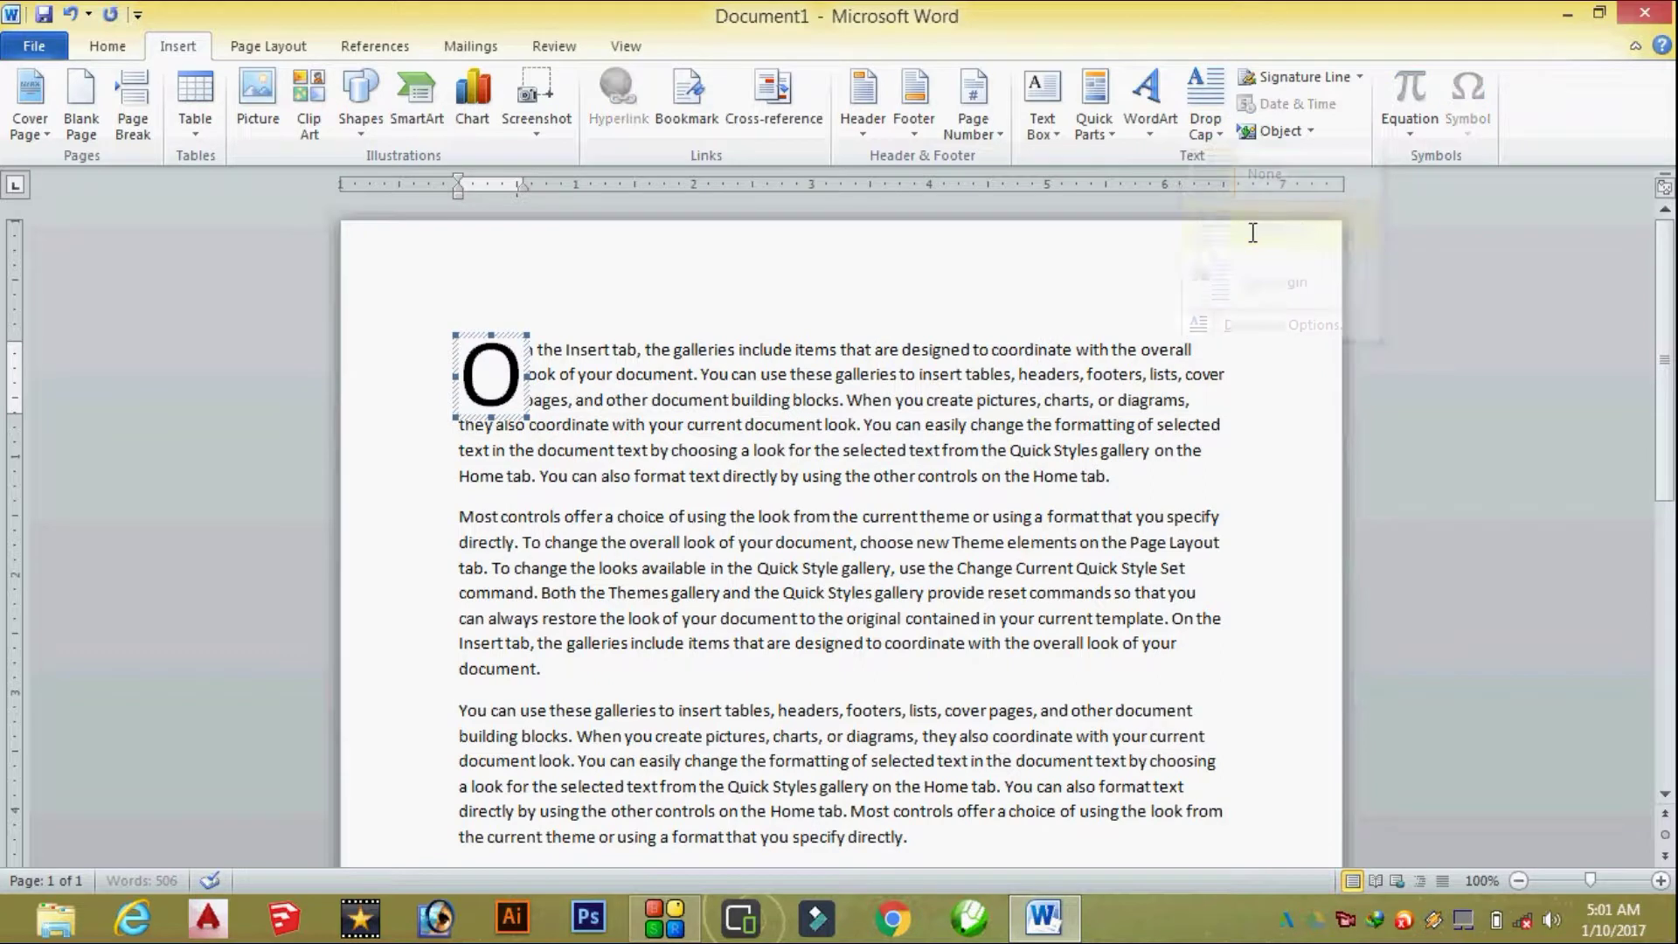
{"action": "left_click", "coordinate": [687, 425]}
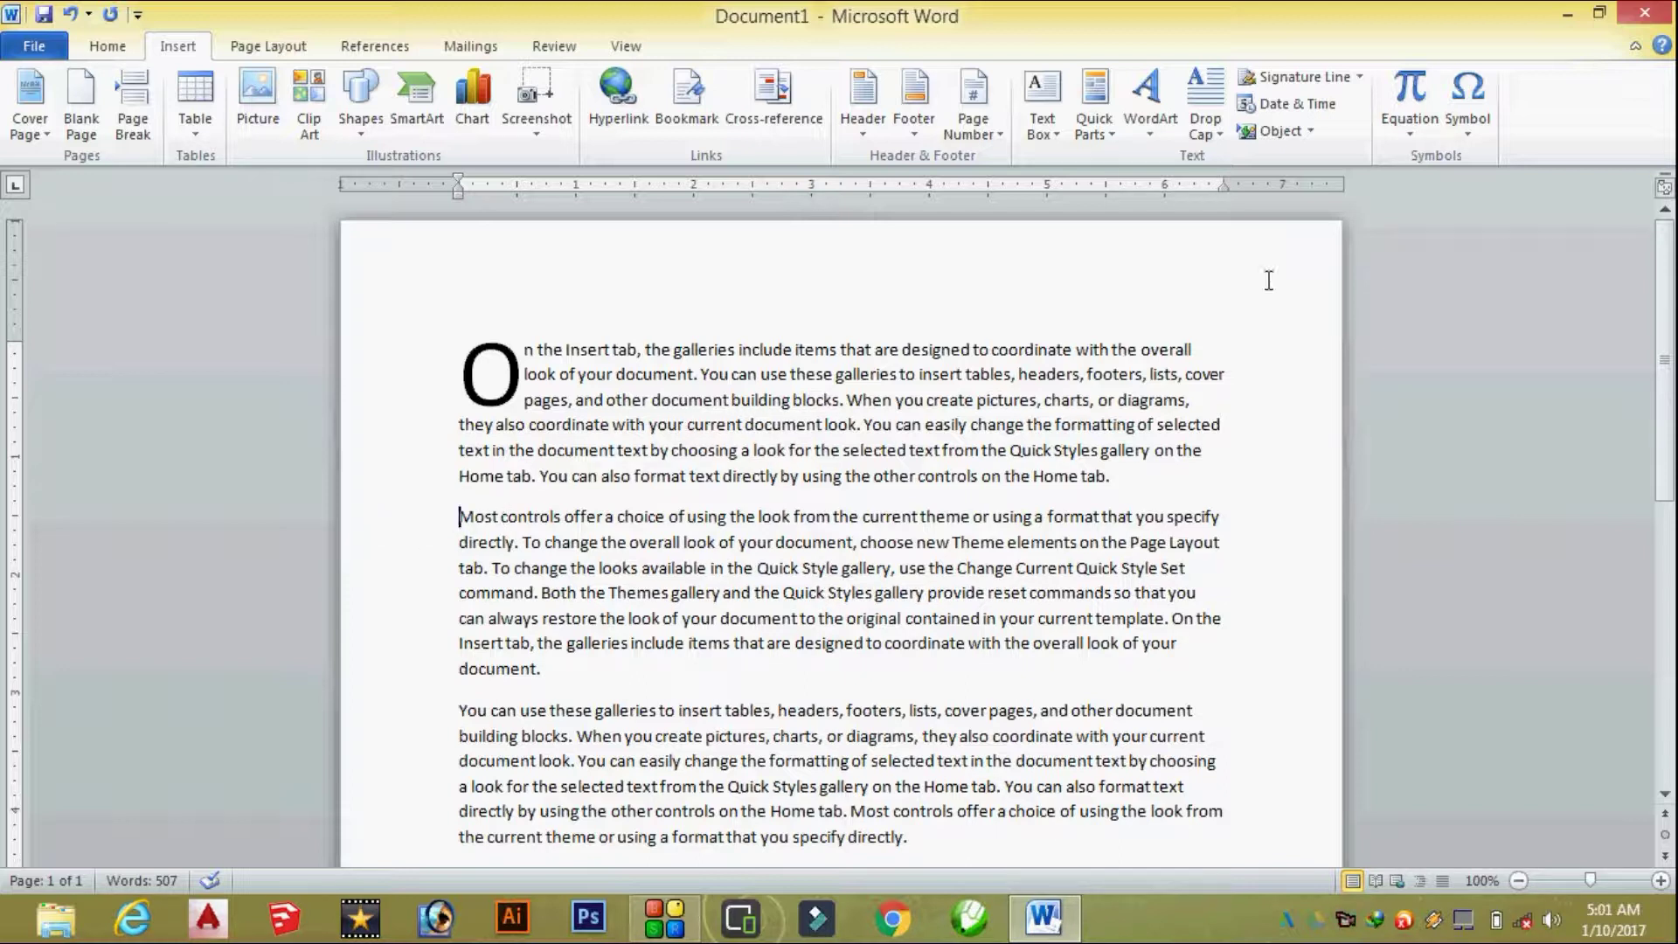
Step: Change the second paragraph's M from an In Margin drop cap to a Dropped capital
{"action": "left_click", "coordinate": [1209, 129]}
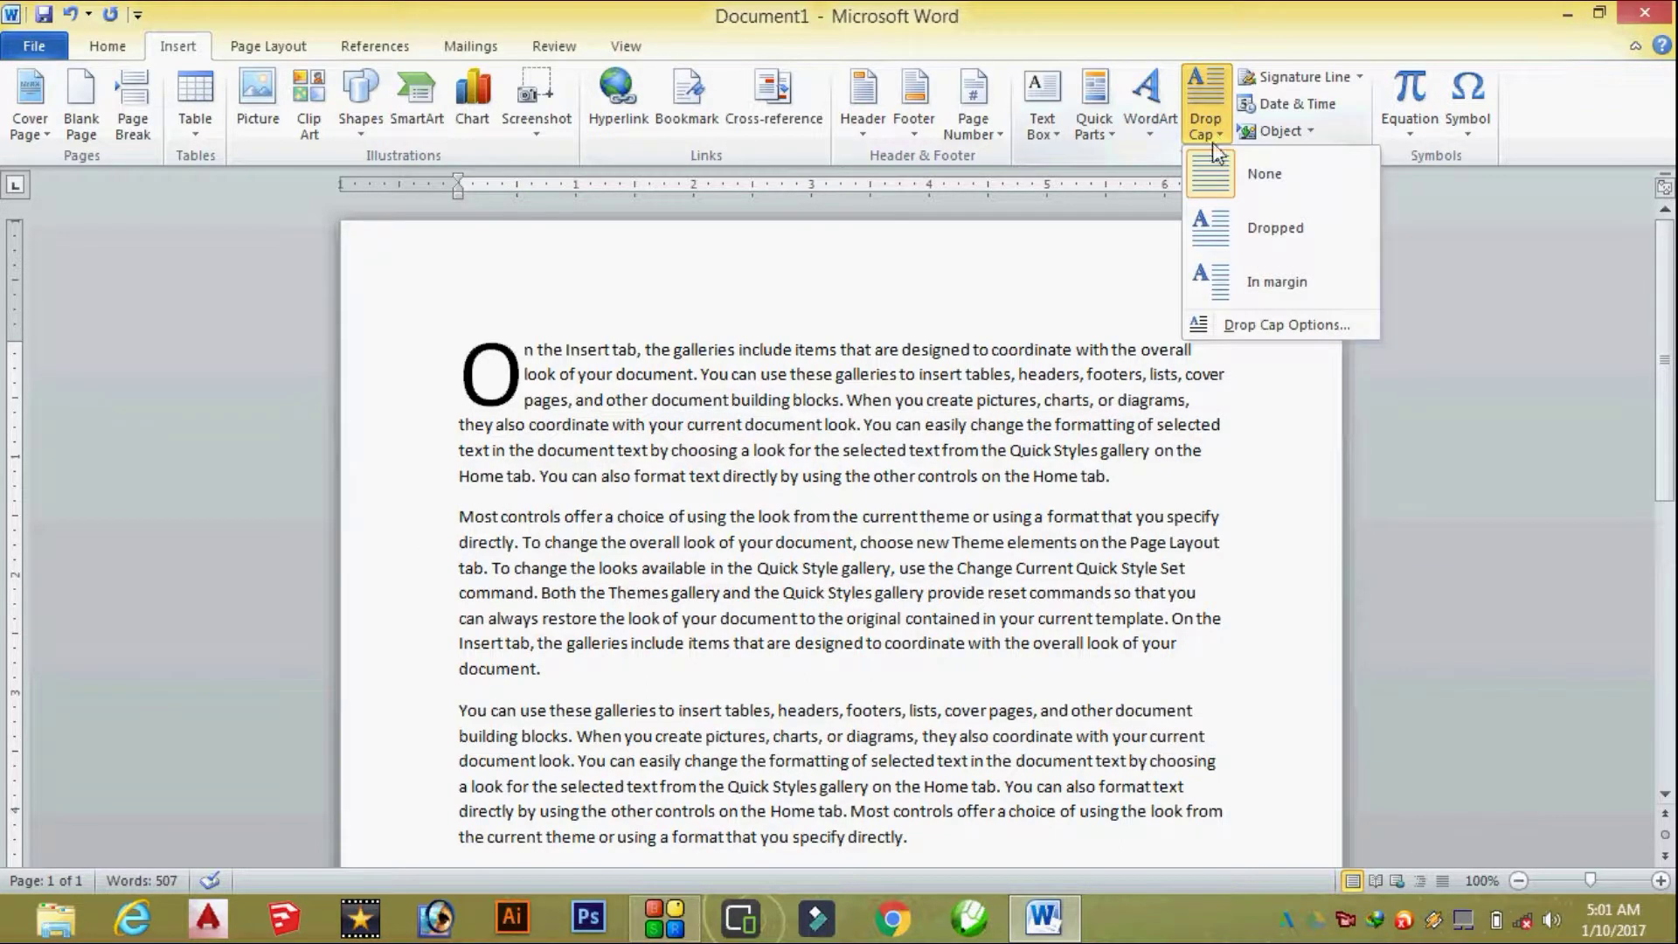
{"action": "left_click", "coordinate": [1240, 282]}
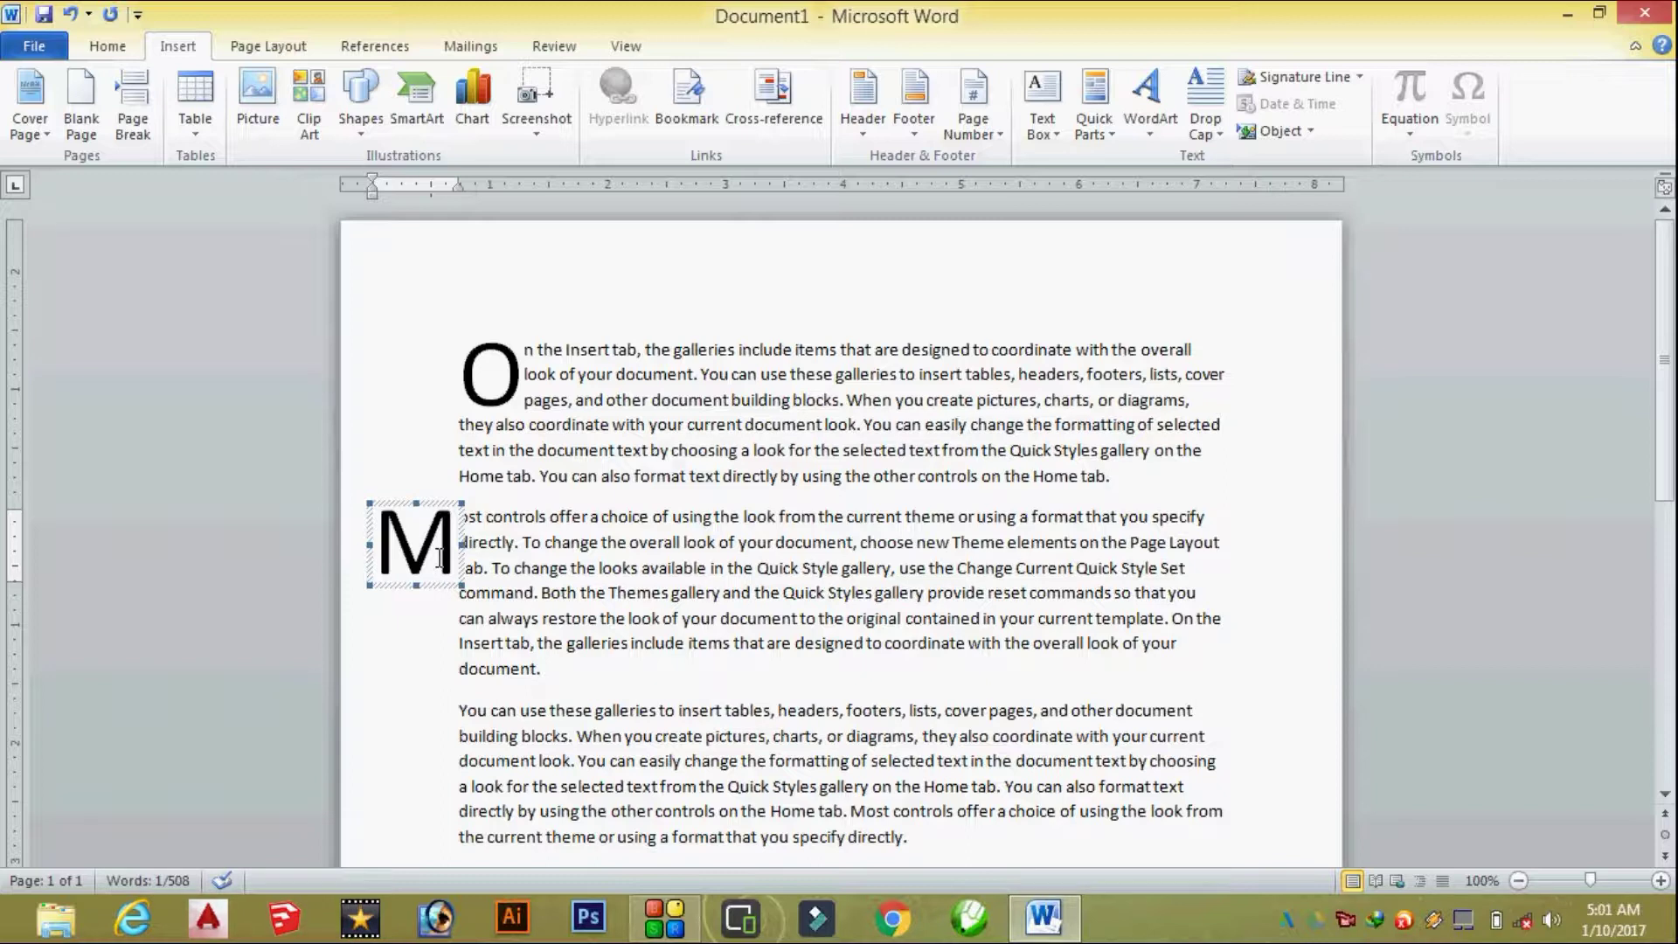
{"action": "left_click", "coordinate": [467, 373]}
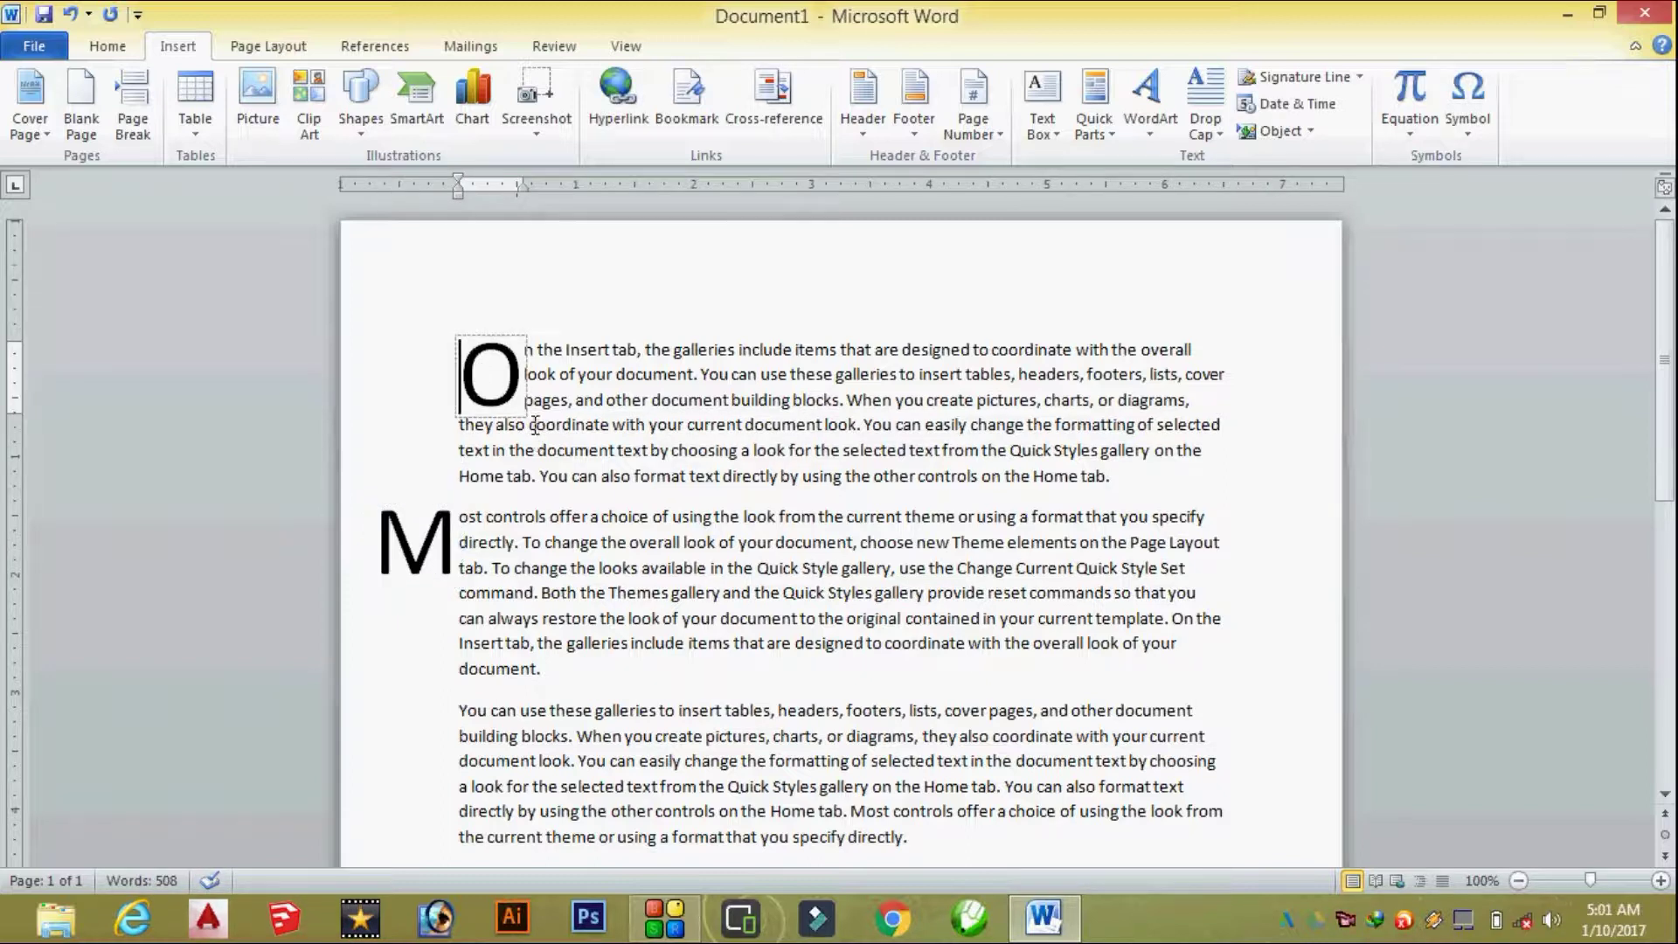
{"action": "left_click", "coordinate": [527, 382]}
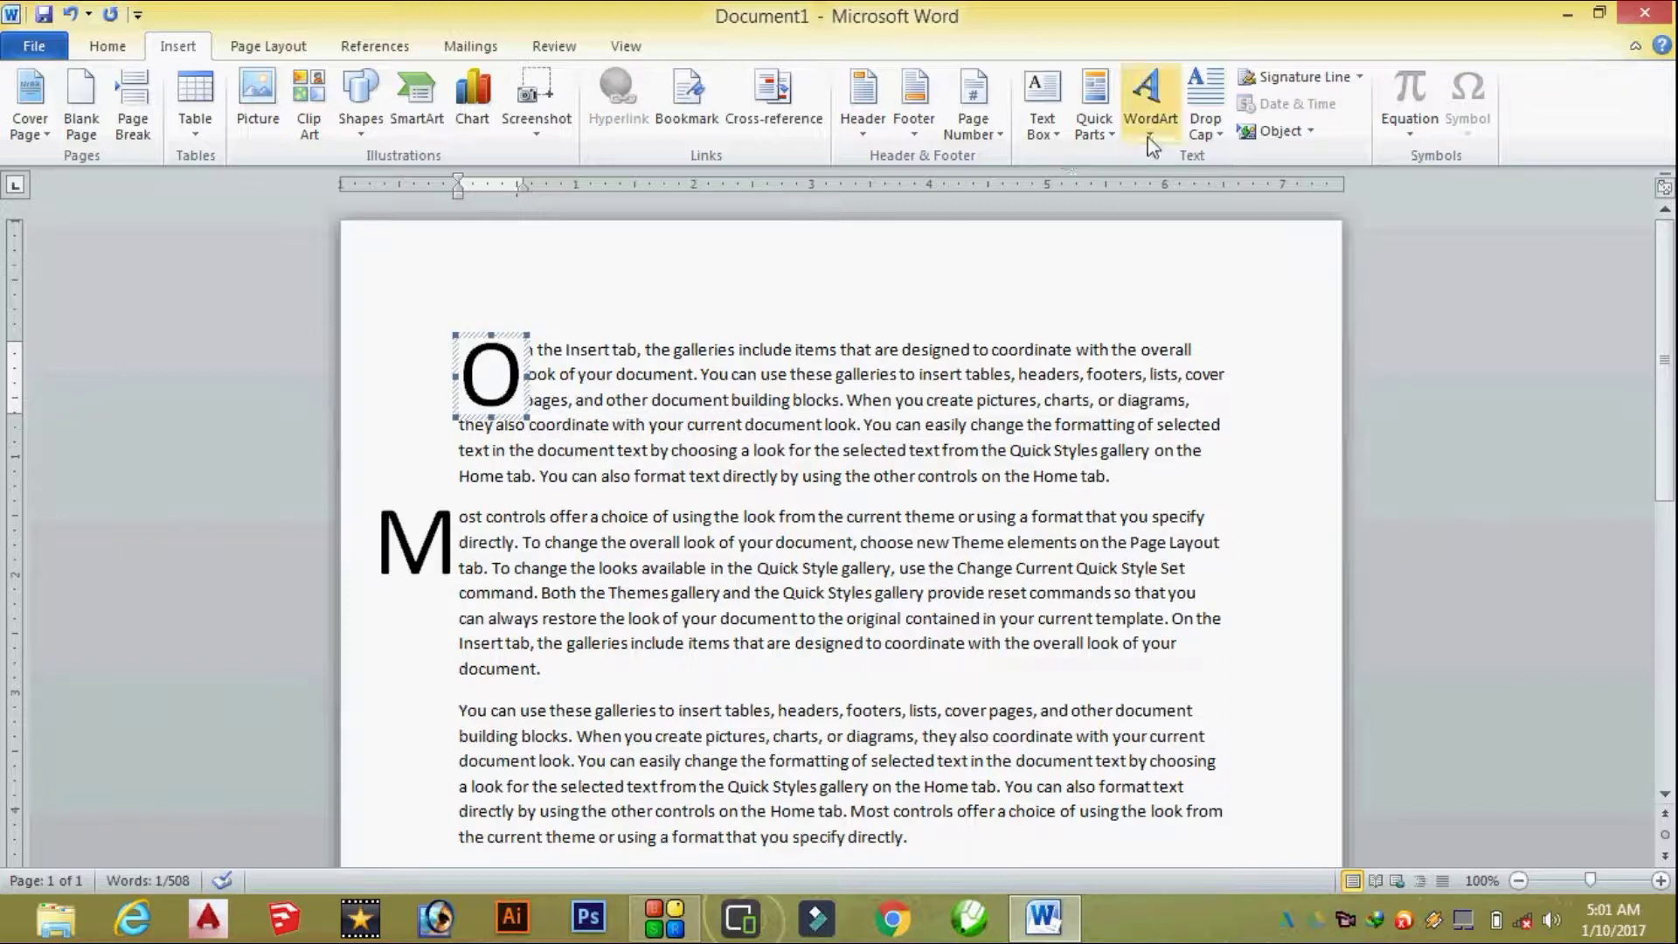
{"action": "left_click", "coordinate": [1207, 133]}
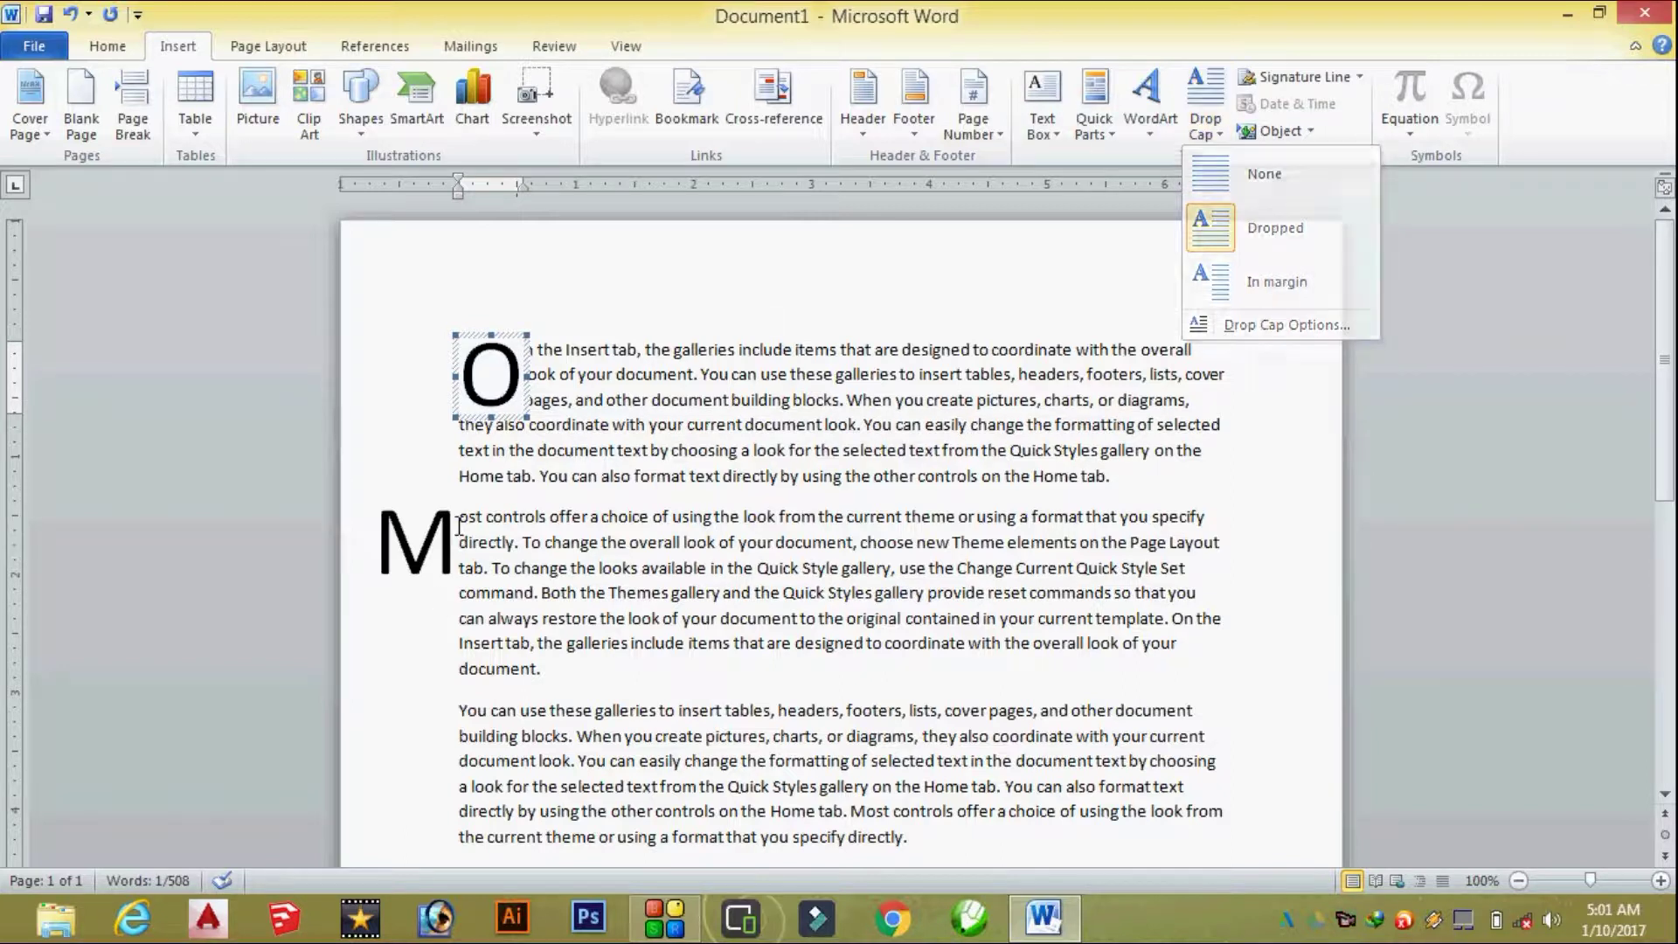
{"action": "left_click", "coordinate": [461, 535]}
{"action": "left_click", "coordinate": [1215, 138]}
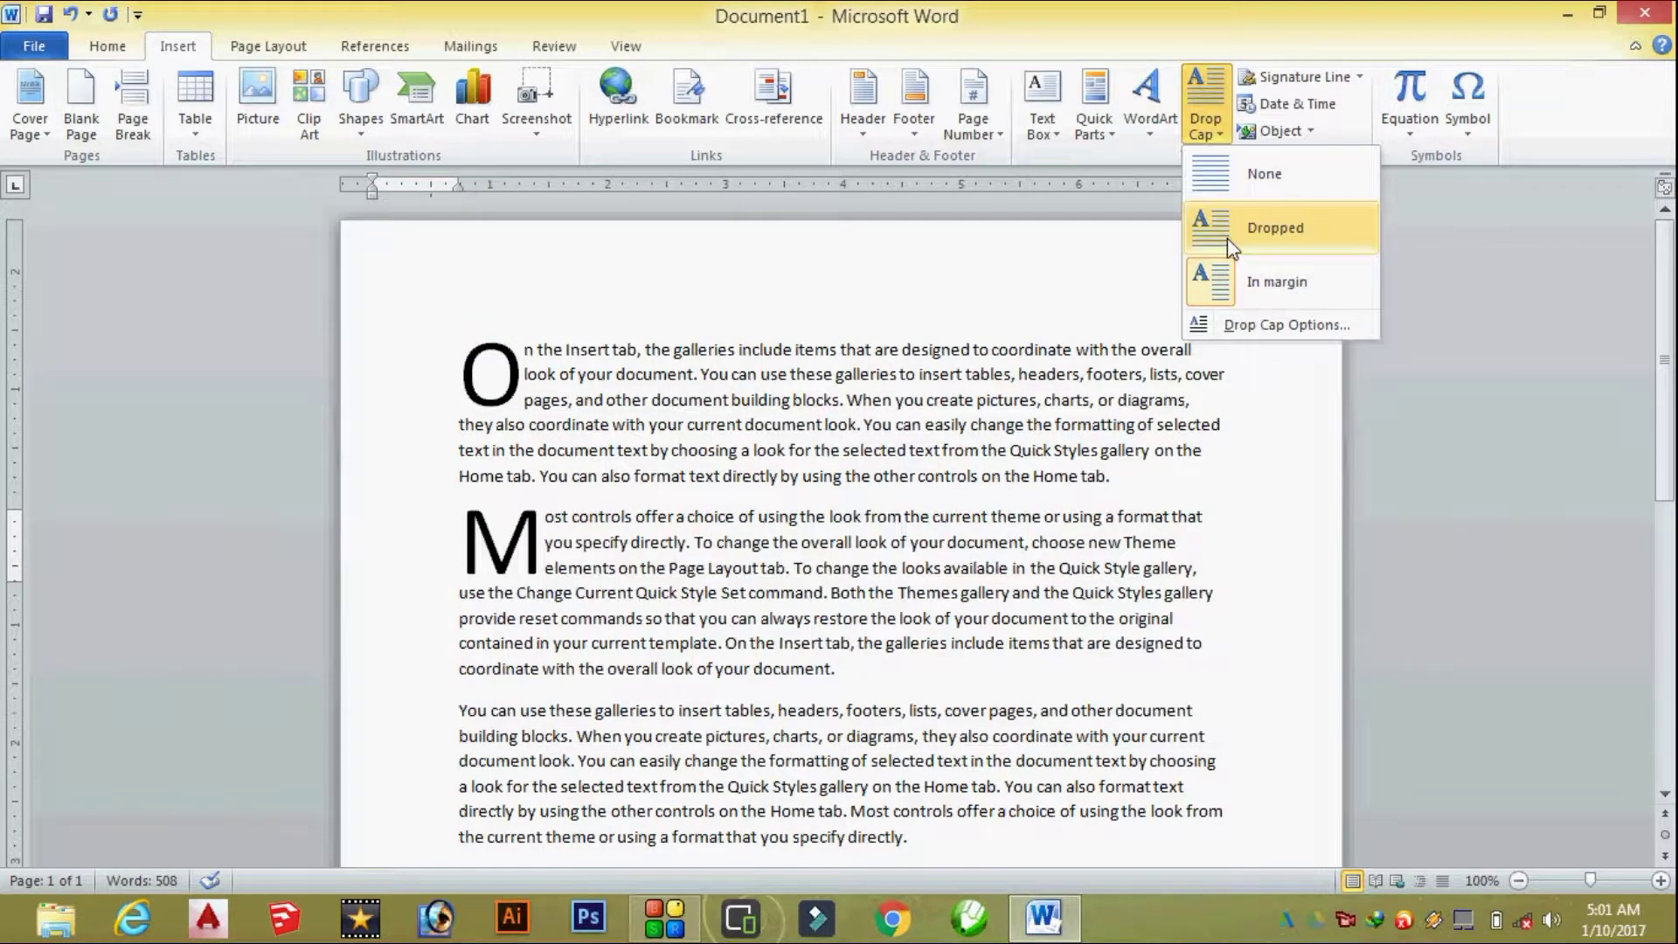
{"action": "left_click", "coordinate": [1234, 243]}
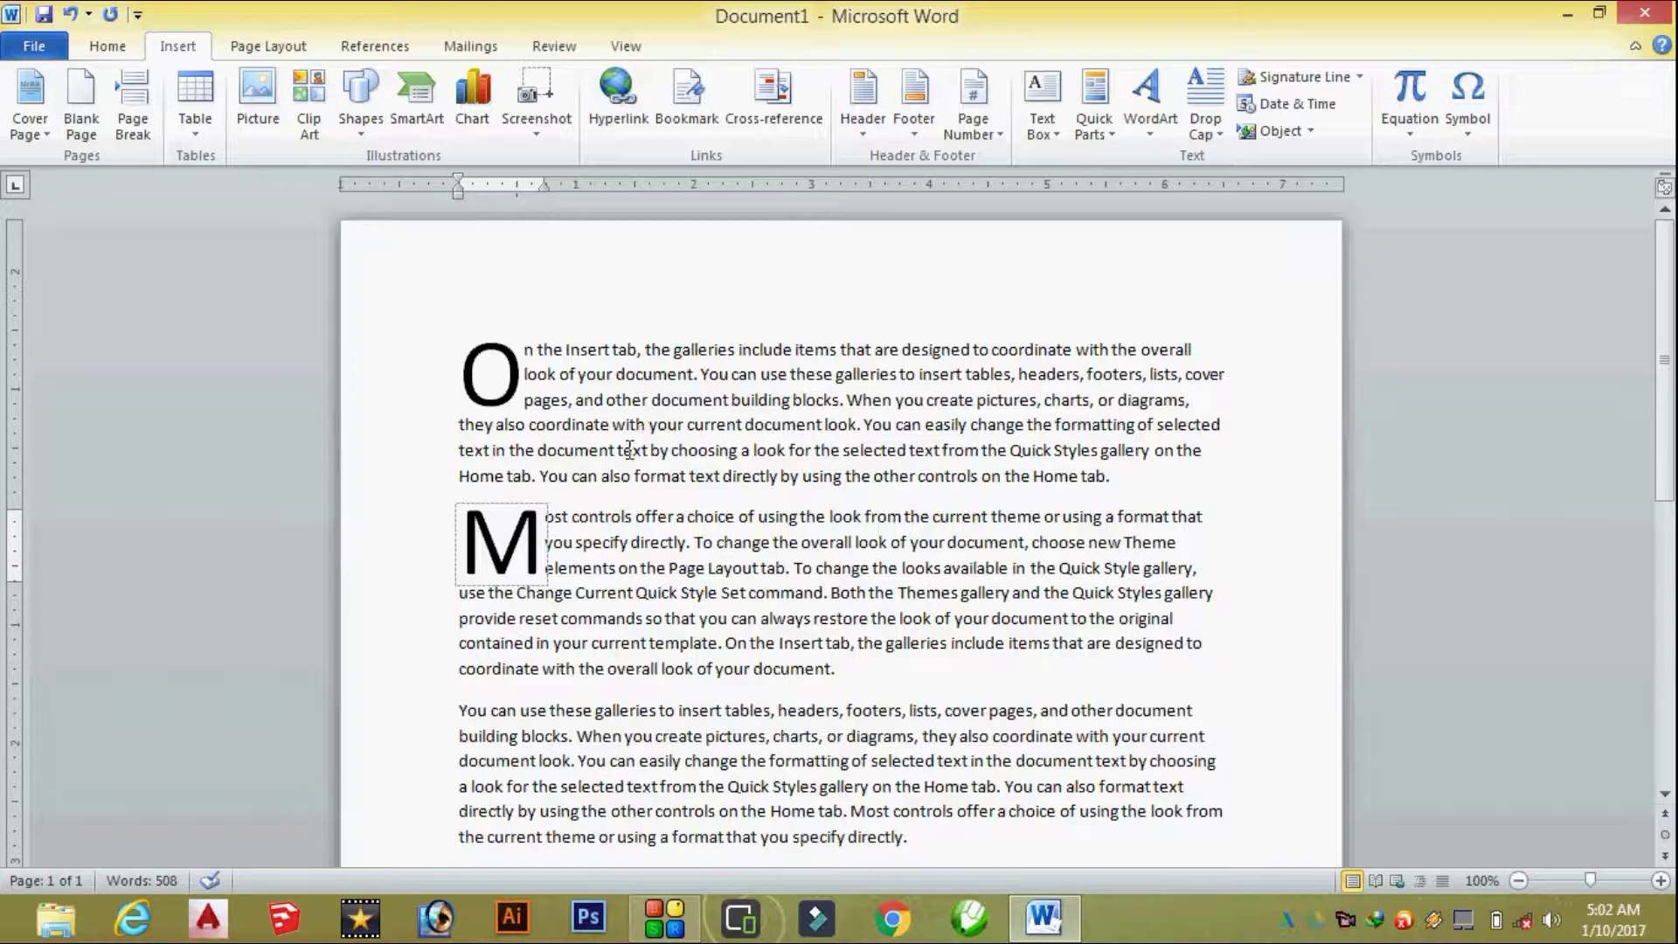
Step: Add blank lines after the last sample paragraph at the end of the document
{"action": "scroll", "coordinate": [952, 420], "scroll_direction": "down", "scroll_amount": 1}
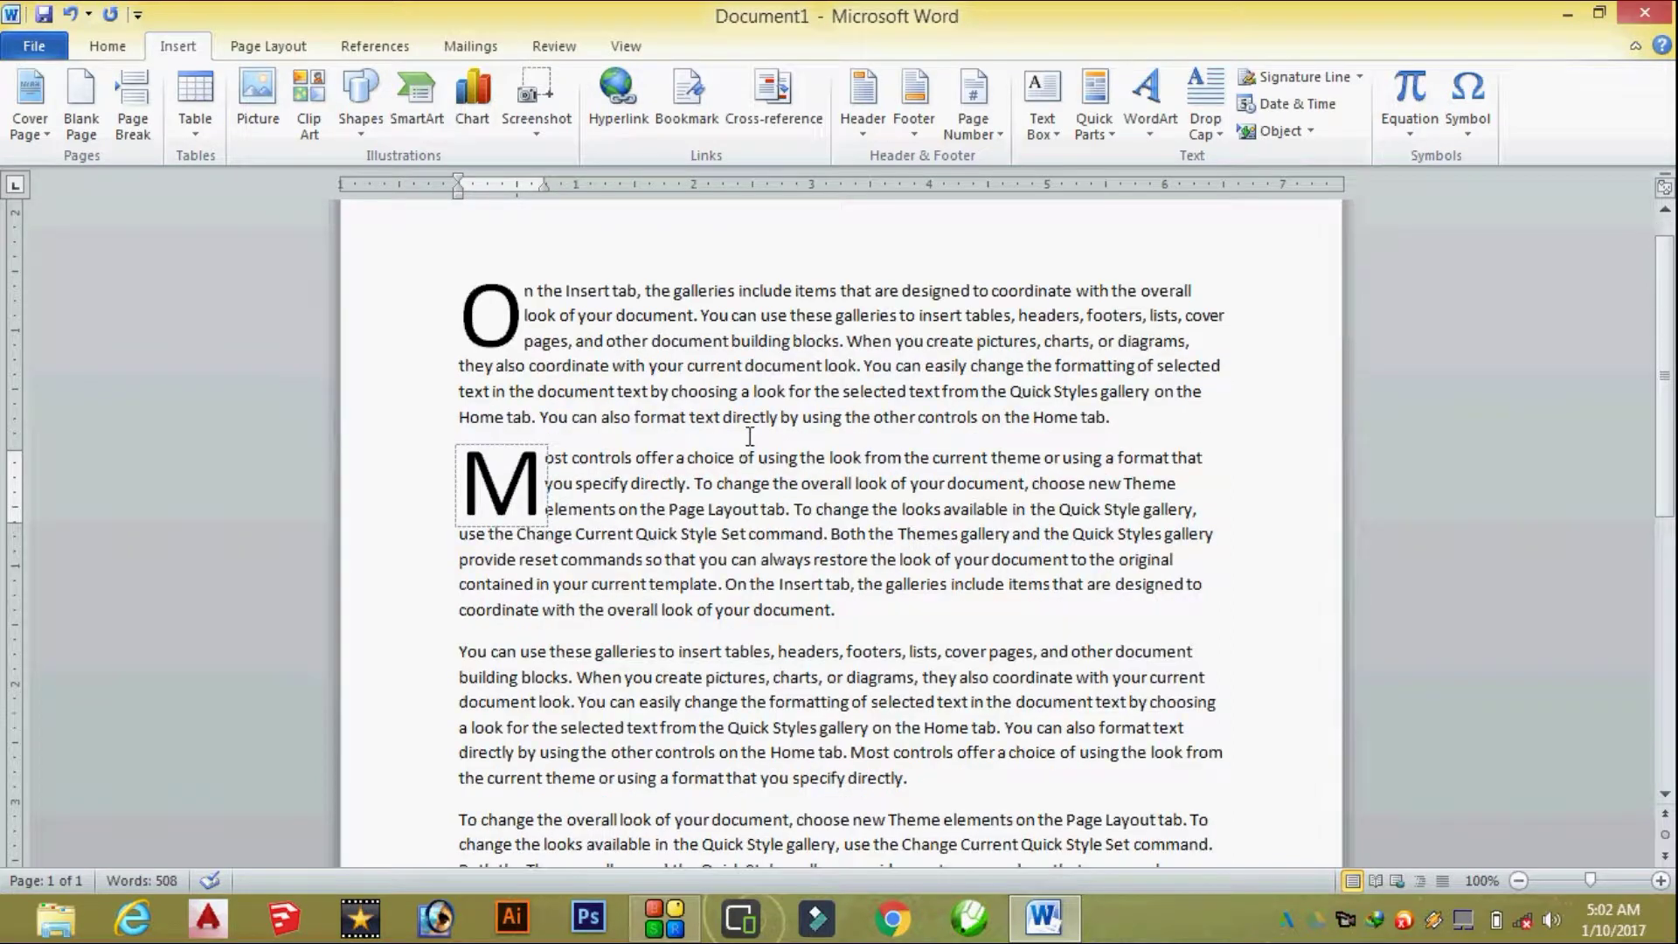
{"action": "scroll", "coordinate": [750, 435], "scroll_direction": "down", "scroll_amount": 1}
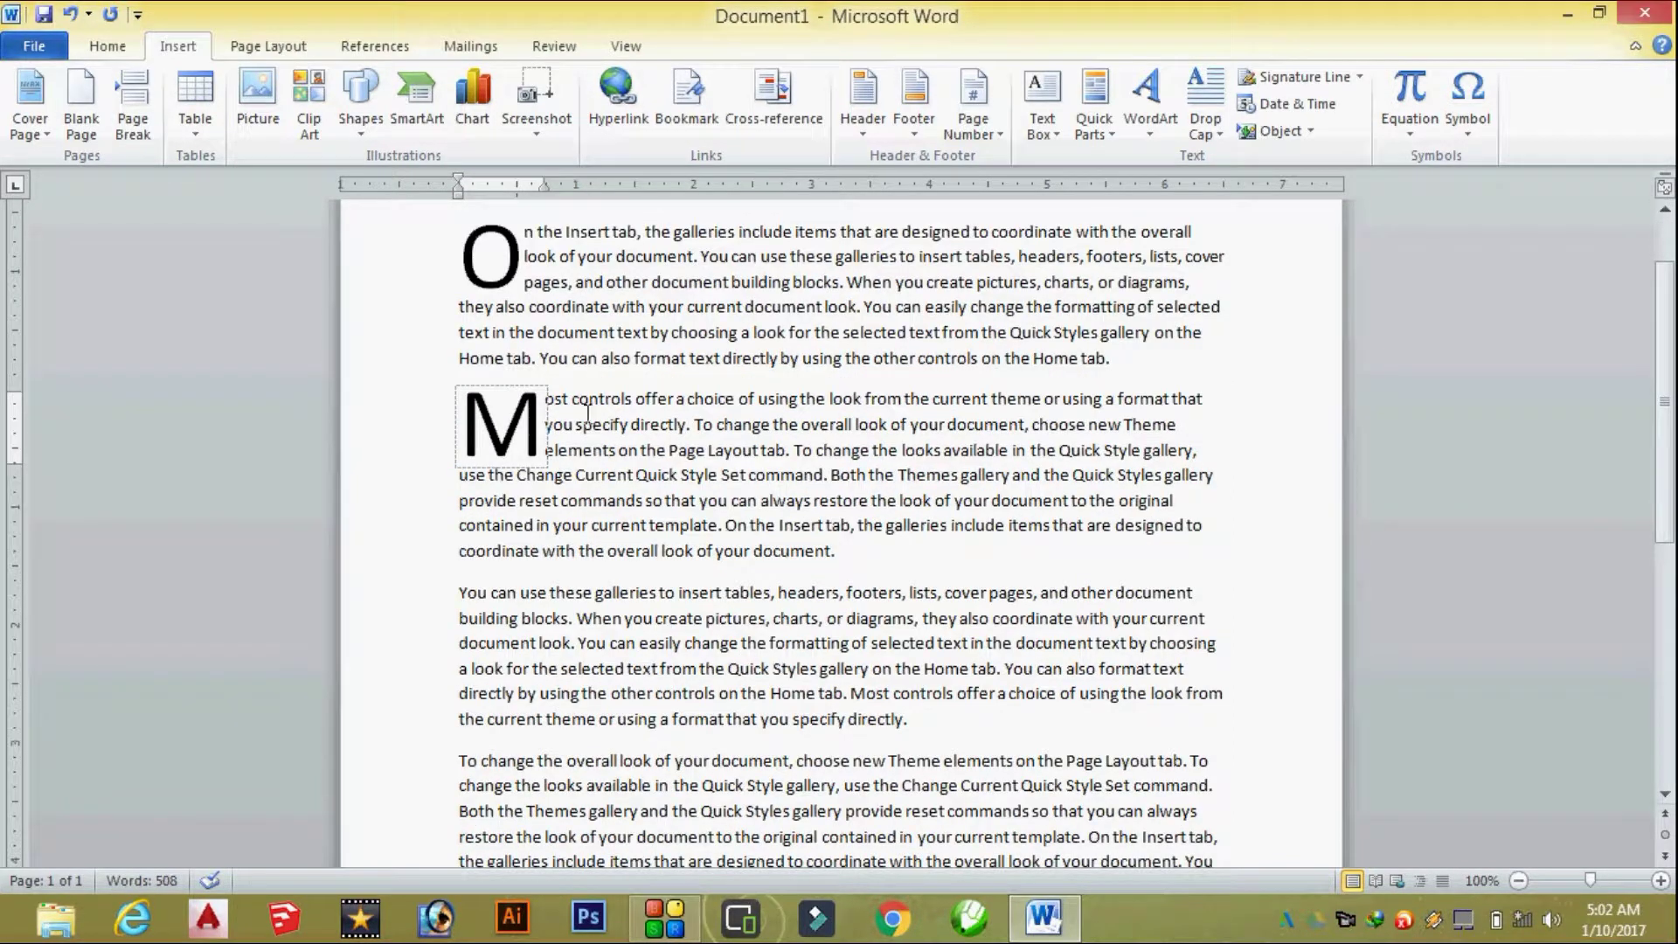
{"action": "scroll", "coordinate": [587, 411], "scroll_direction": "down", "scroll_amount": 1}
{"action": "scroll", "coordinate": [588, 410], "scroll_direction": "down", "scroll_amount": 4}
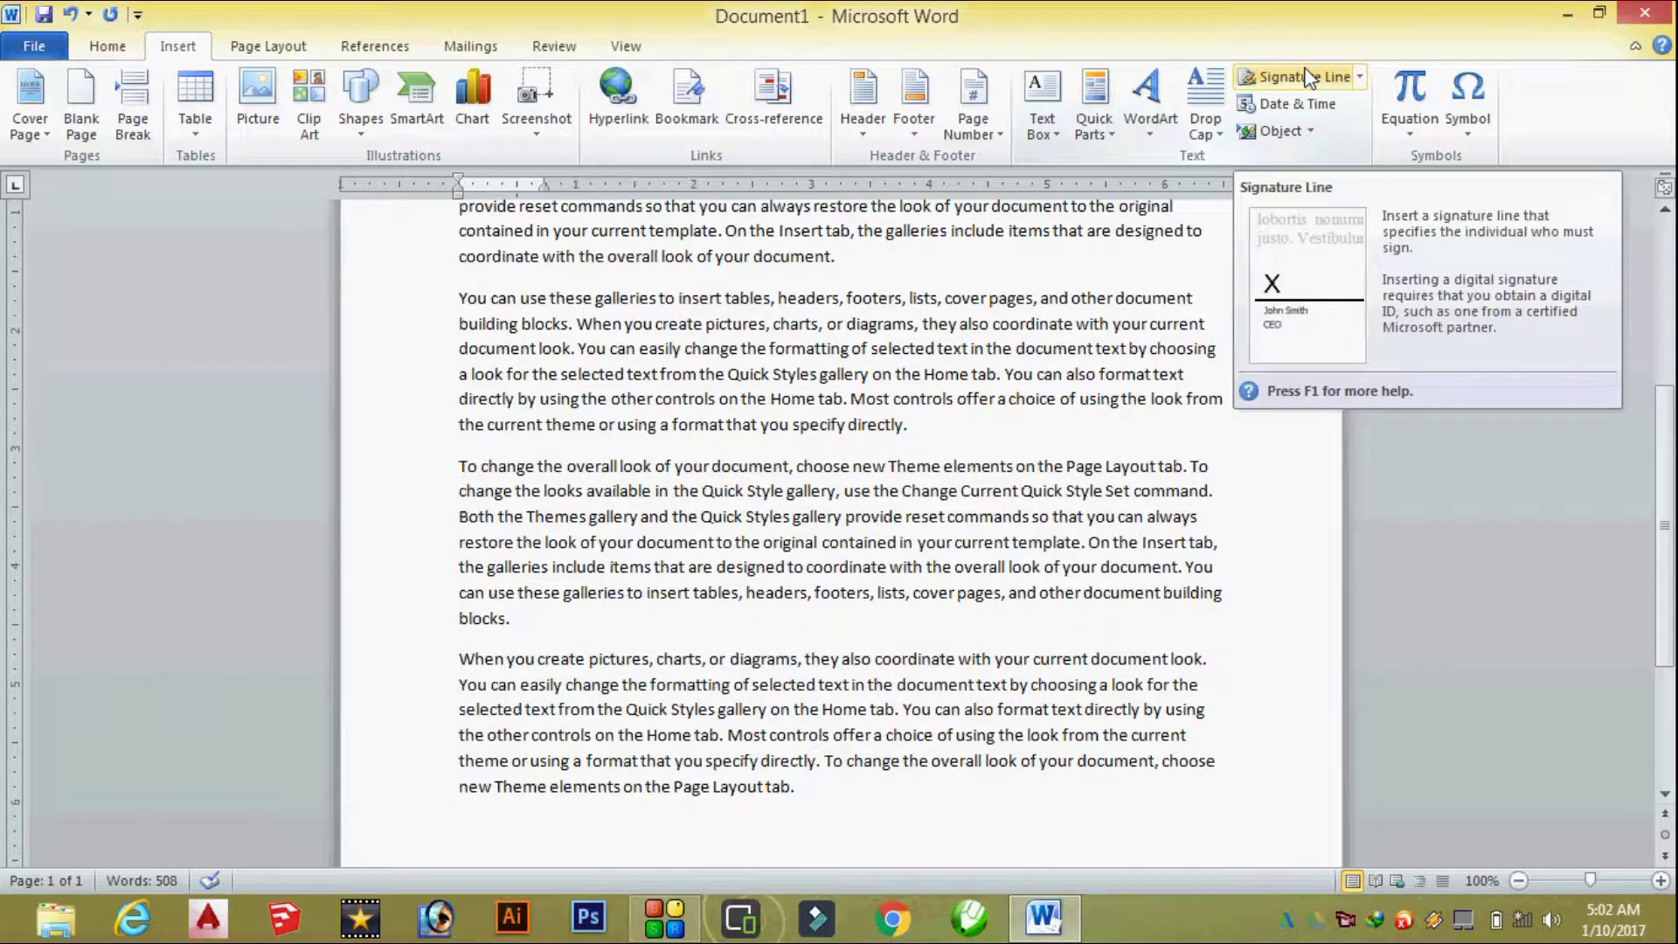
{"action": "scroll", "coordinate": [805, 533], "scroll_direction": "down", "scroll_amount": 1}
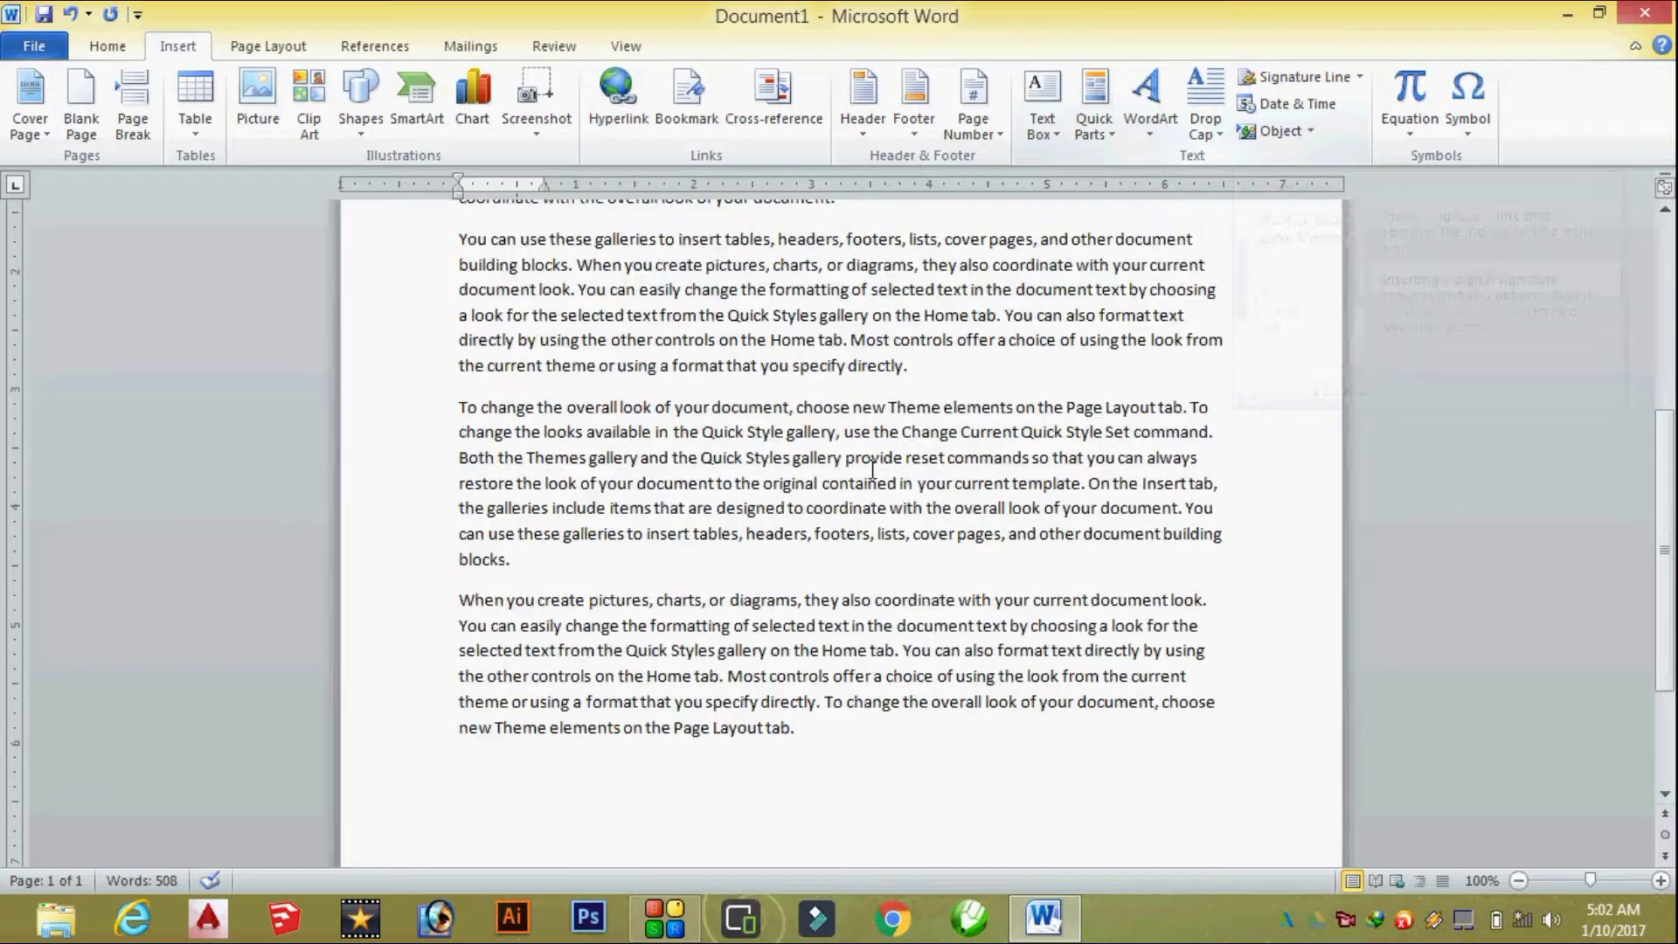
{"action": "scroll", "coordinate": [806, 533], "scroll_direction": "down", "scroll_amount": 2}
{"action": "left_click_drag", "start_coordinate": [780, 464], "coordinate": [674, 232]}
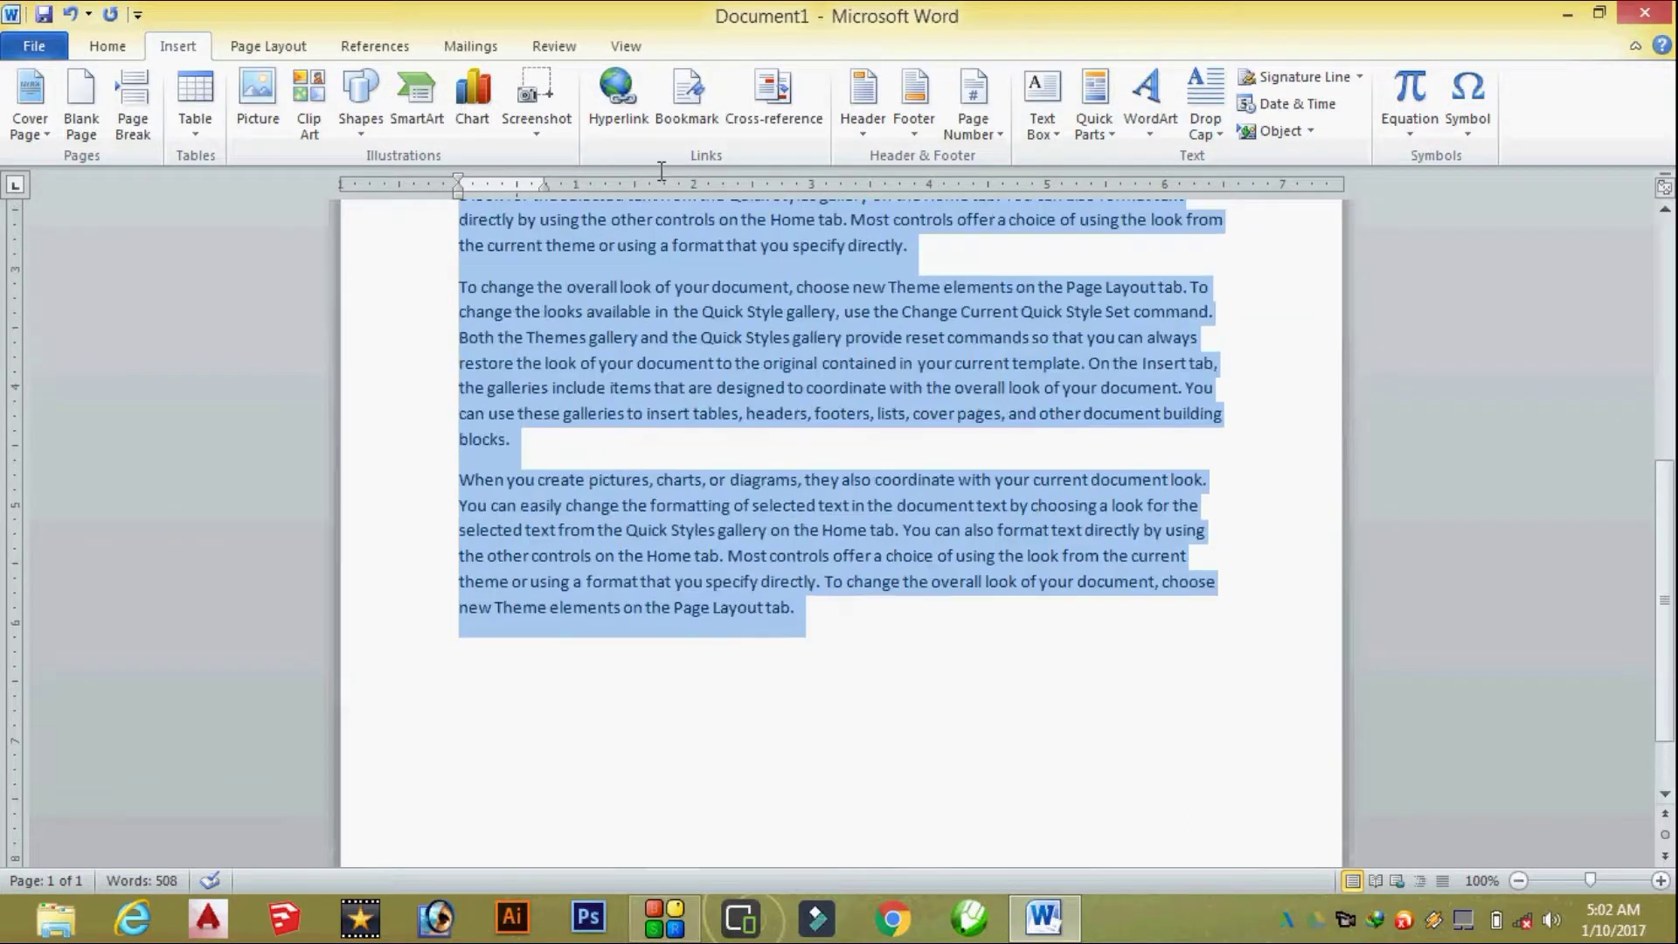
{"action": "scroll", "coordinate": [758, 354], "scroll_direction": "down", "scroll_amount": 1}
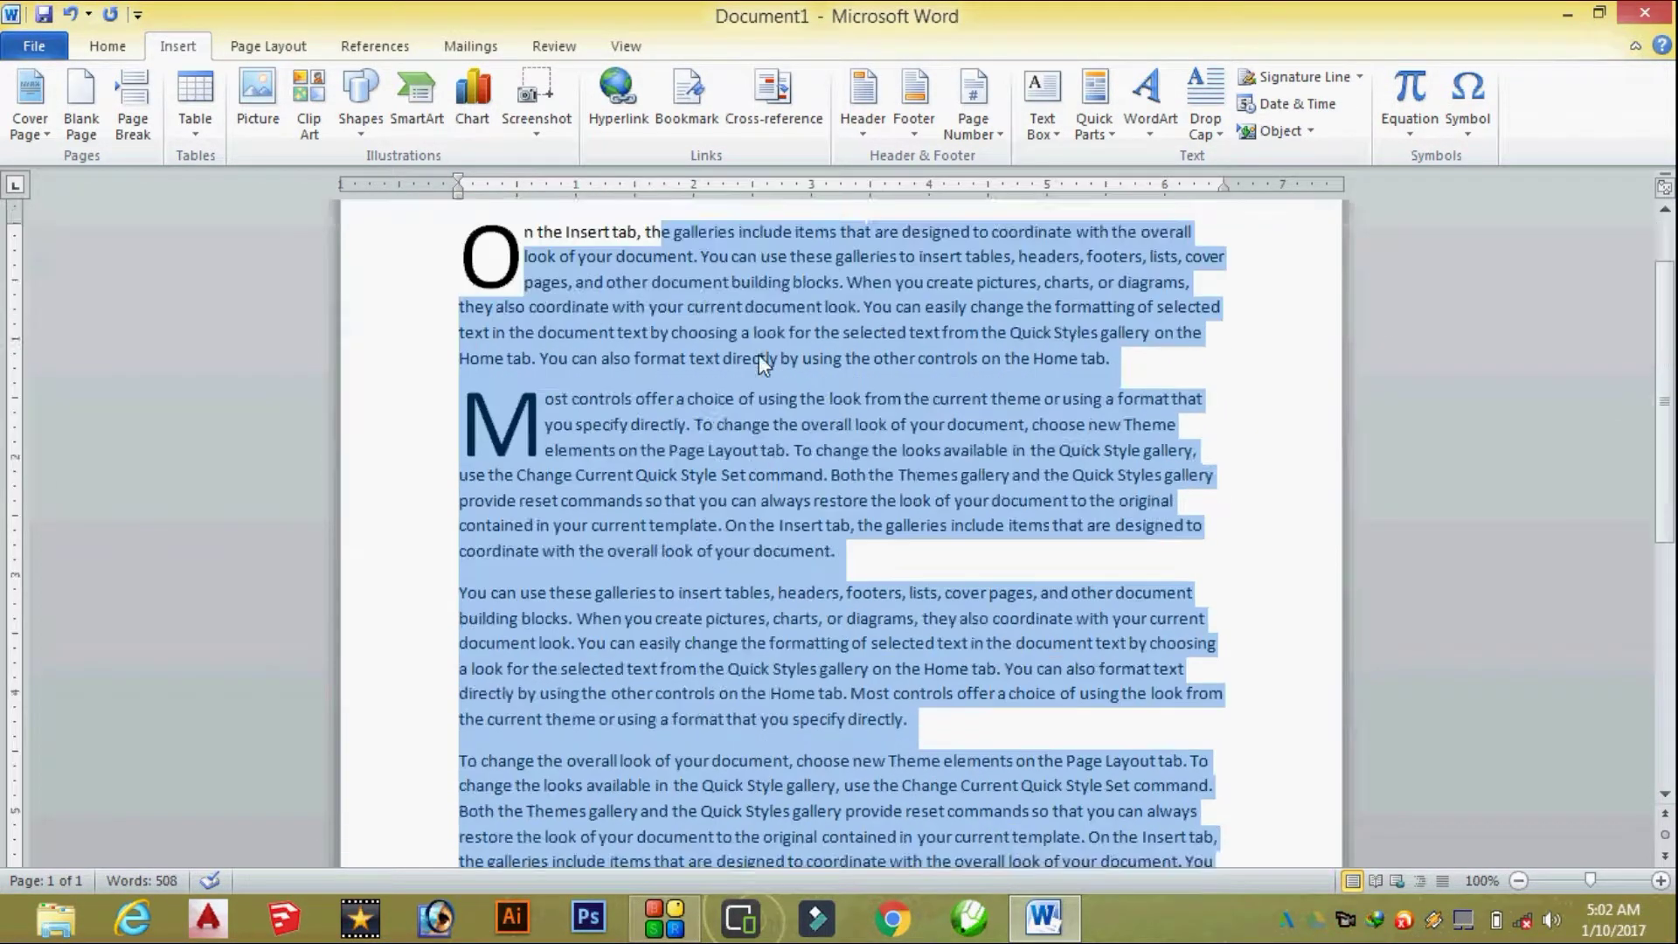
{"action": "scroll", "coordinate": [758, 354], "scroll_direction": "down", "scroll_amount": 5}
{"action": "scroll", "coordinate": [758, 354], "scroll_direction": "down", "scroll_amount": 2}
{"action": "left_click", "coordinate": [867, 607]}
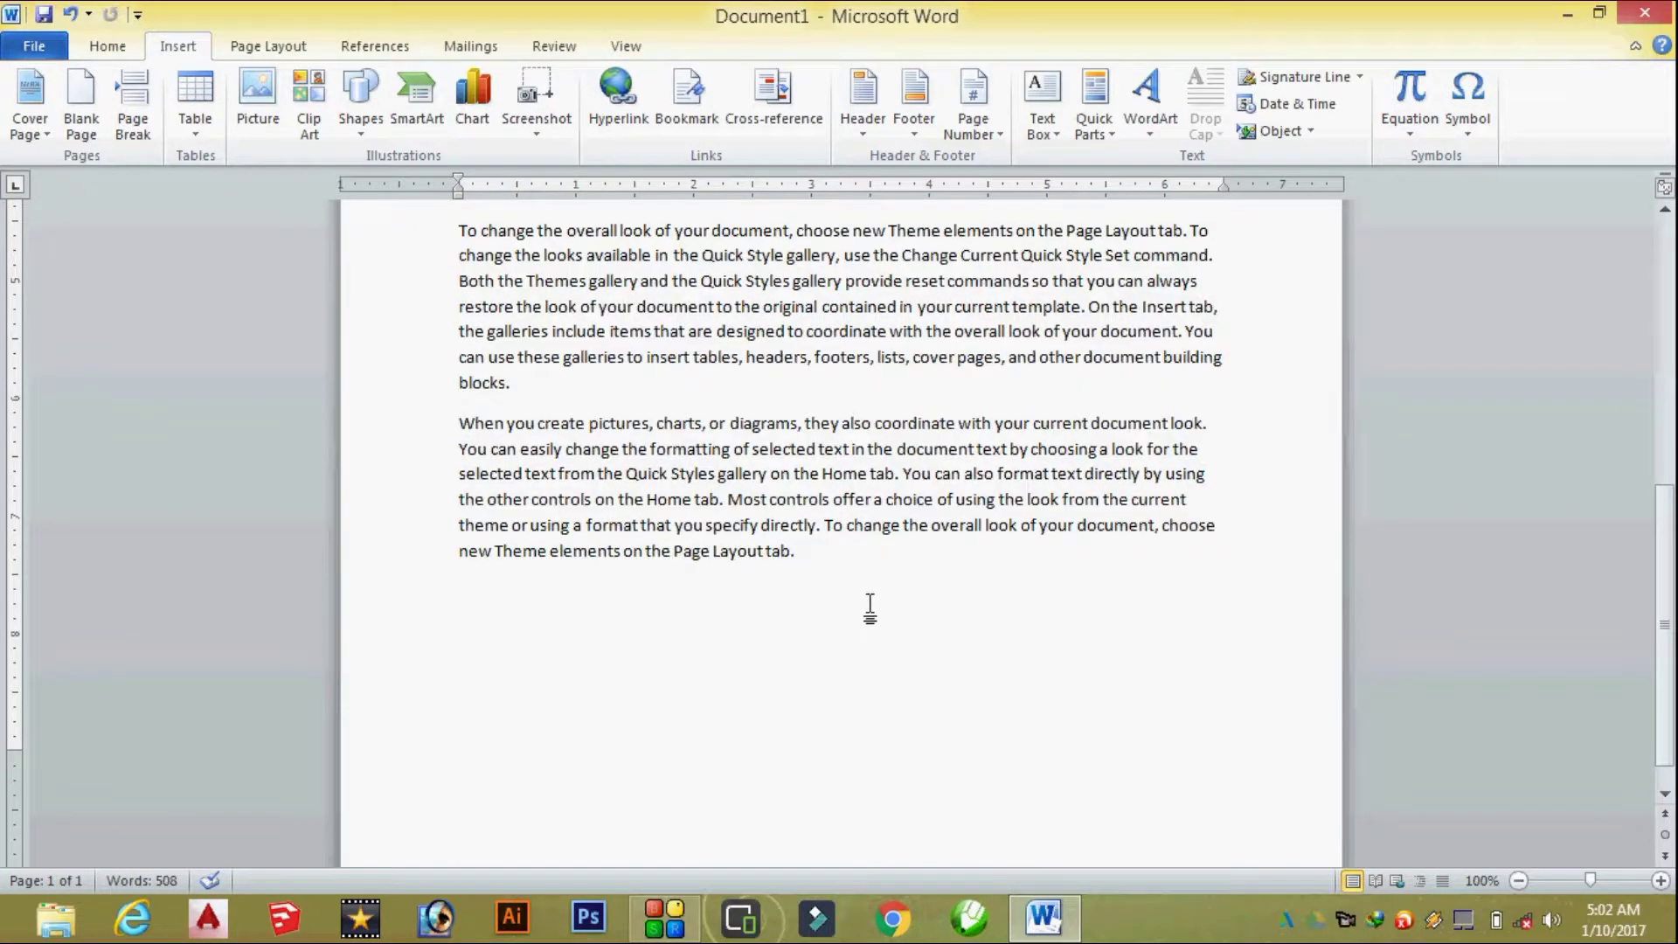
{"action": "key", "text": "Return"}
{"action": "key", "text": "Return"}
Step: Start a signature line, entering the suggested signer's name and the title Manager
{"action": "left_click", "coordinate": [1336, 83]}
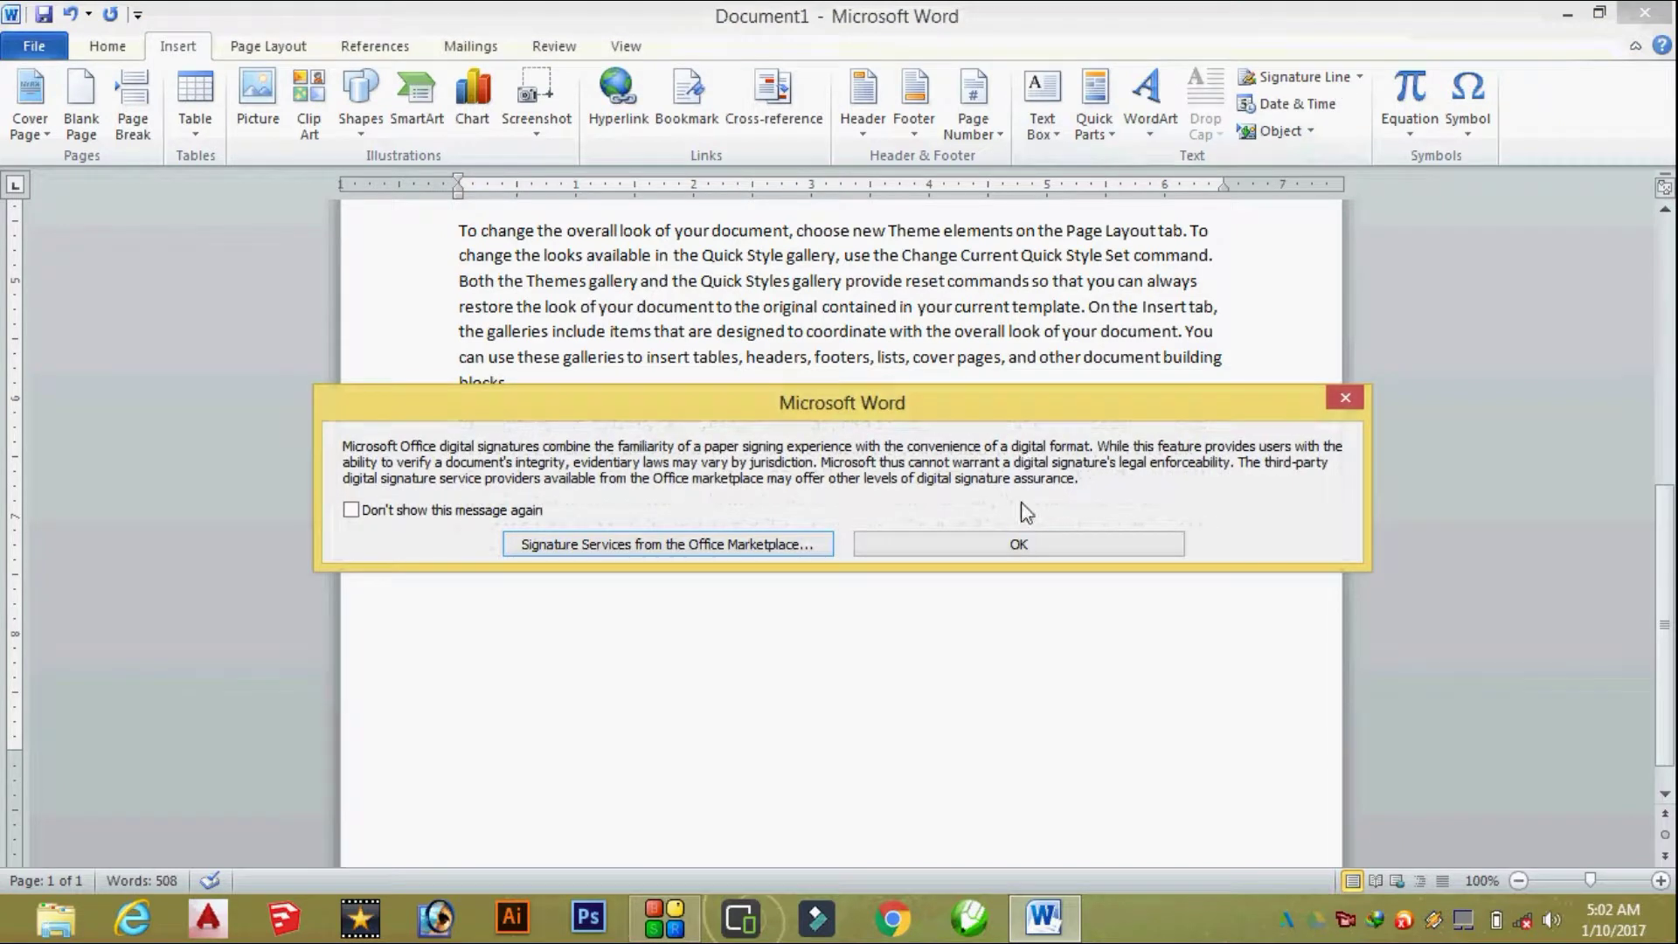
{"action": "left_click", "coordinate": [1016, 542]}
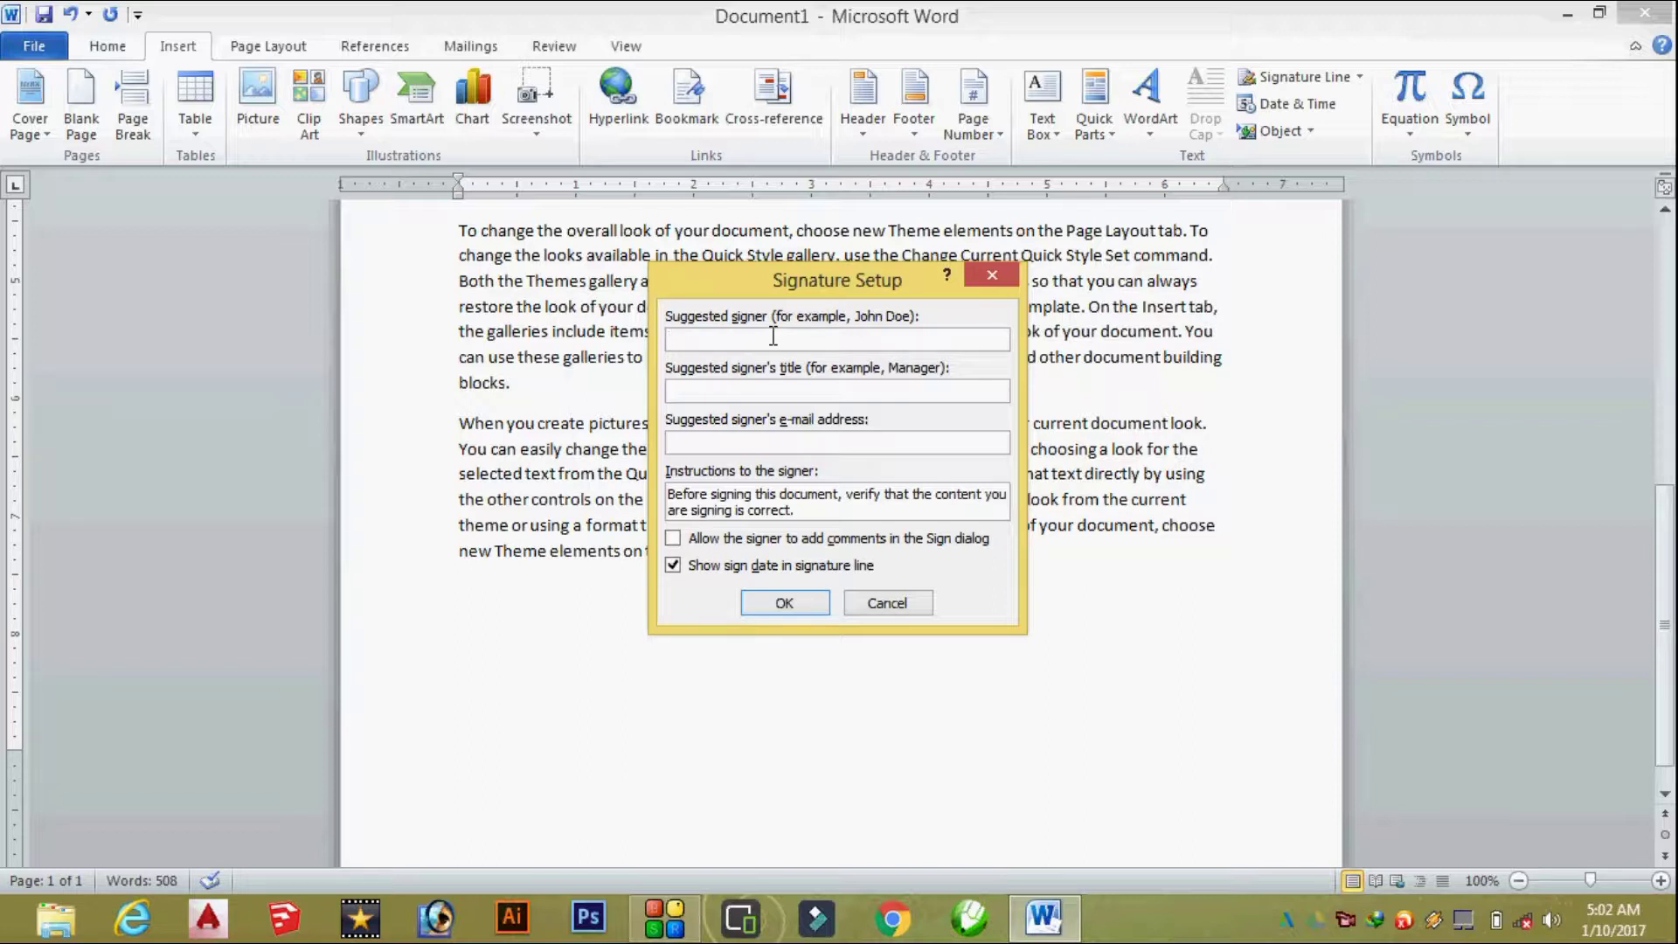
{"action": "type", "text": "Rakesh S"}
{"action": "type", "text": "harma"}
{"action": "left_click", "coordinate": [749, 389]}
{"action": "left_click", "coordinate": [803, 390]}
{"action": "type", "text": "anager"}
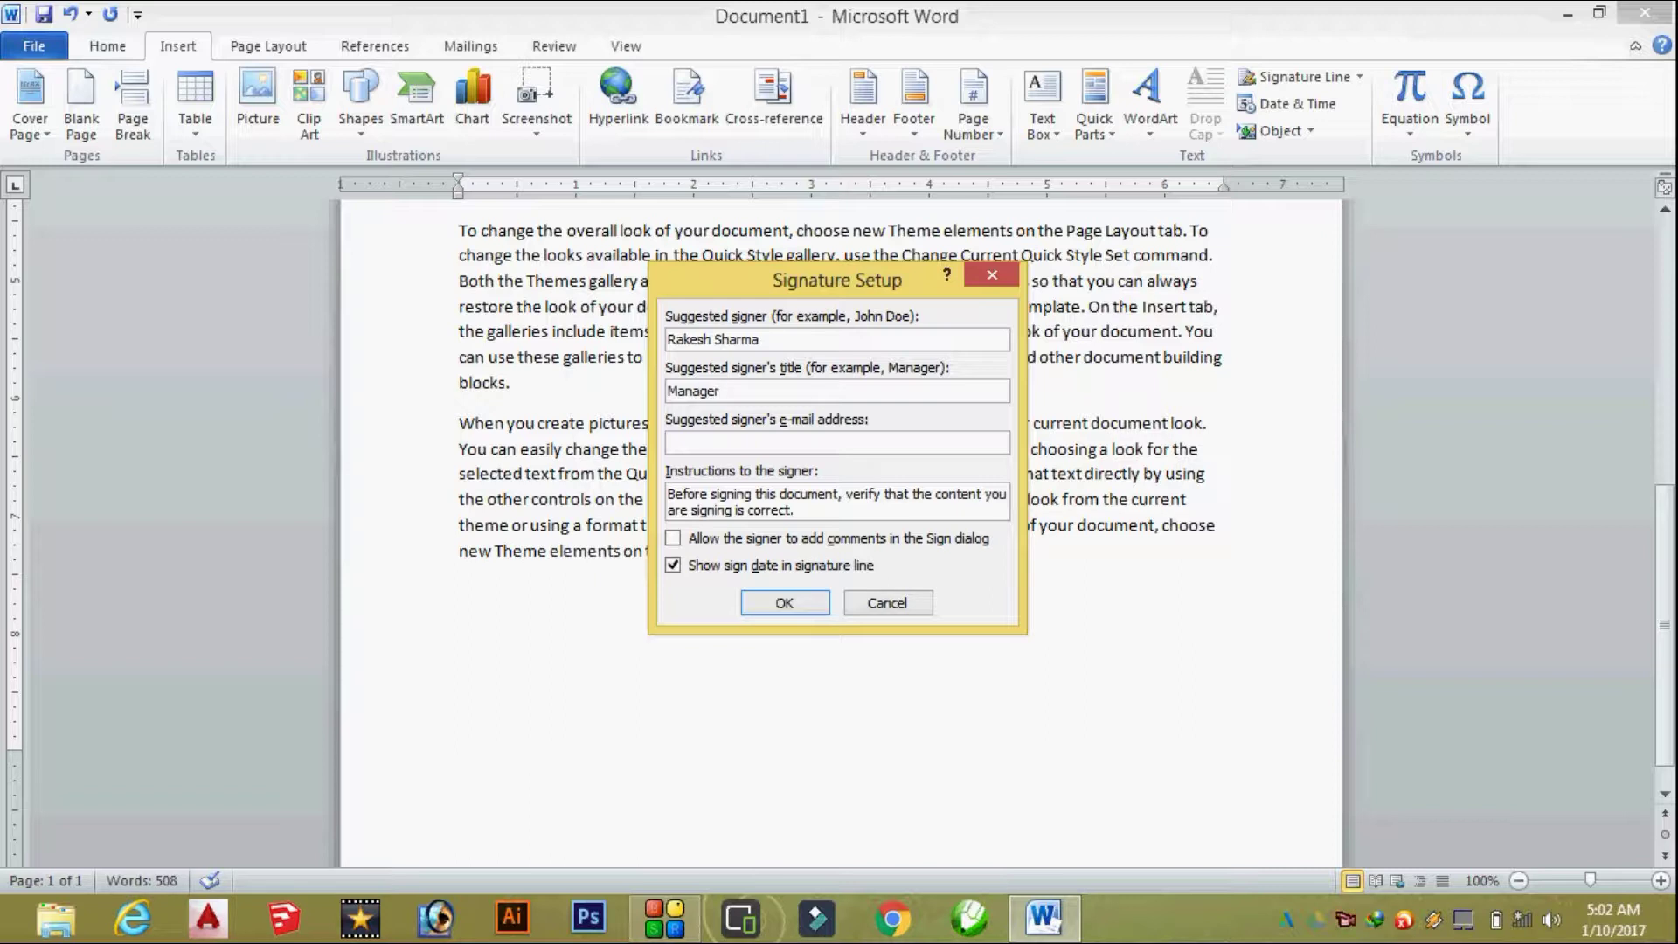
Step: Insert the Manager signature line, move it under the final paragraph, and bring up Date and Time
{"action": "left_click", "coordinate": [795, 605]}
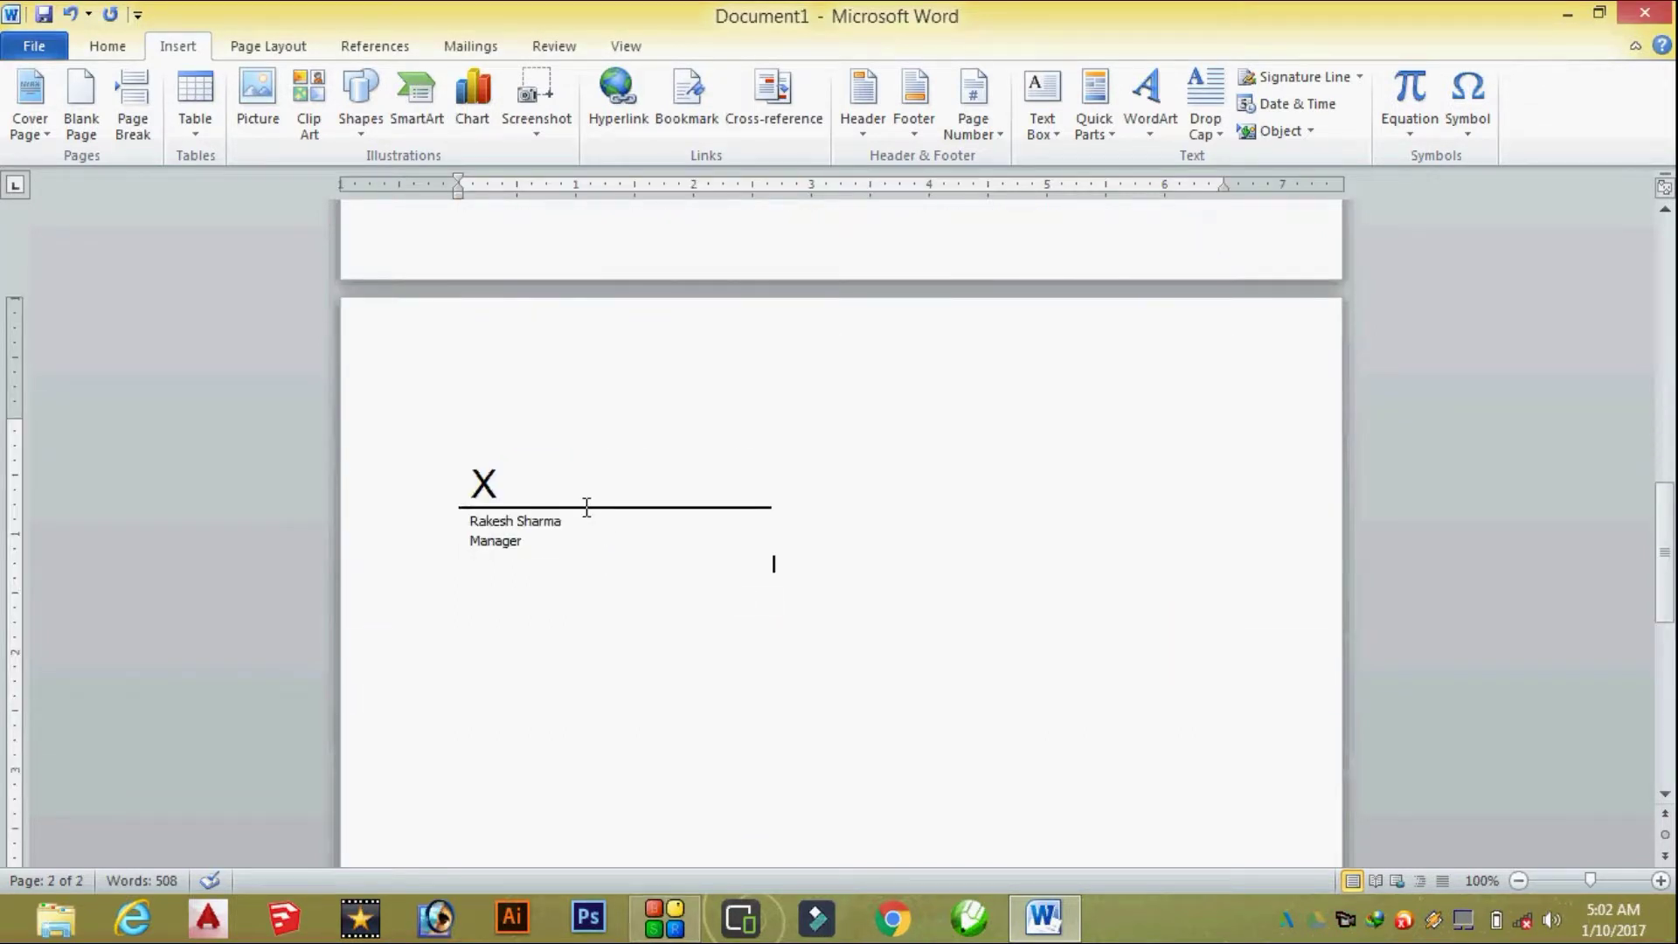
{"action": "left_click", "coordinate": [540, 492]}
{"action": "mouse_move", "coordinate": [536, 435]}
{"action": "left_mouse_down"}
{"action": "mouse_move", "coordinate": [527, 232]}
{"action": "mouse_move", "coordinate": [542, 664]}
{"action": "left_mouse_up"}
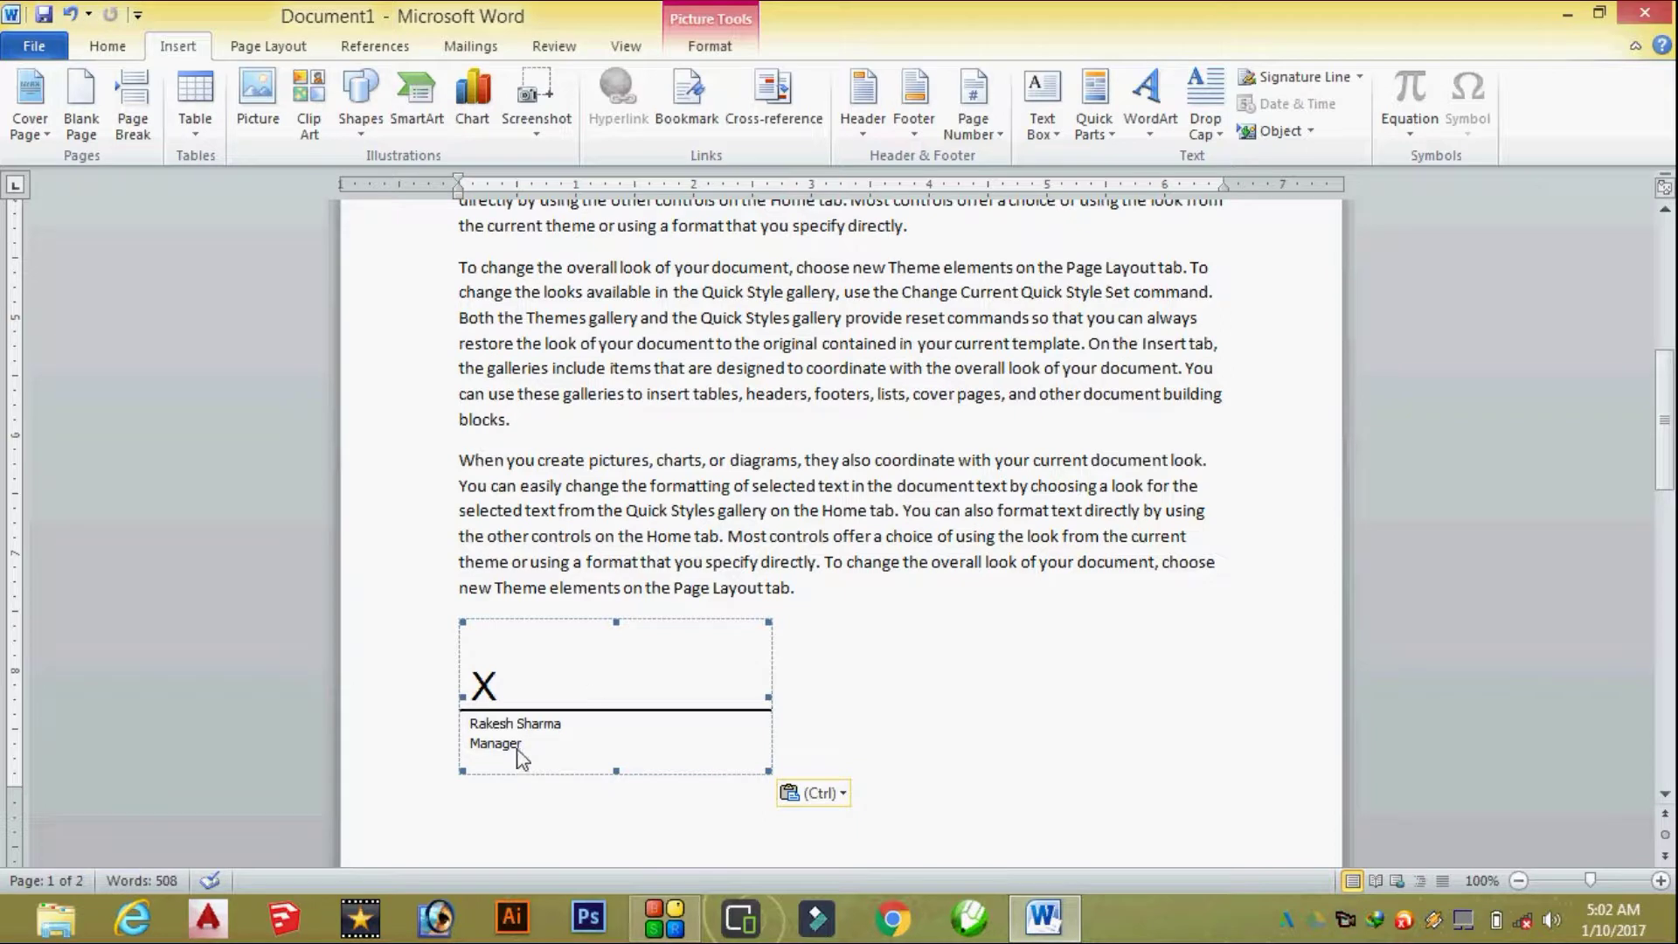
{"action": "left_click", "coordinate": [874, 721]}
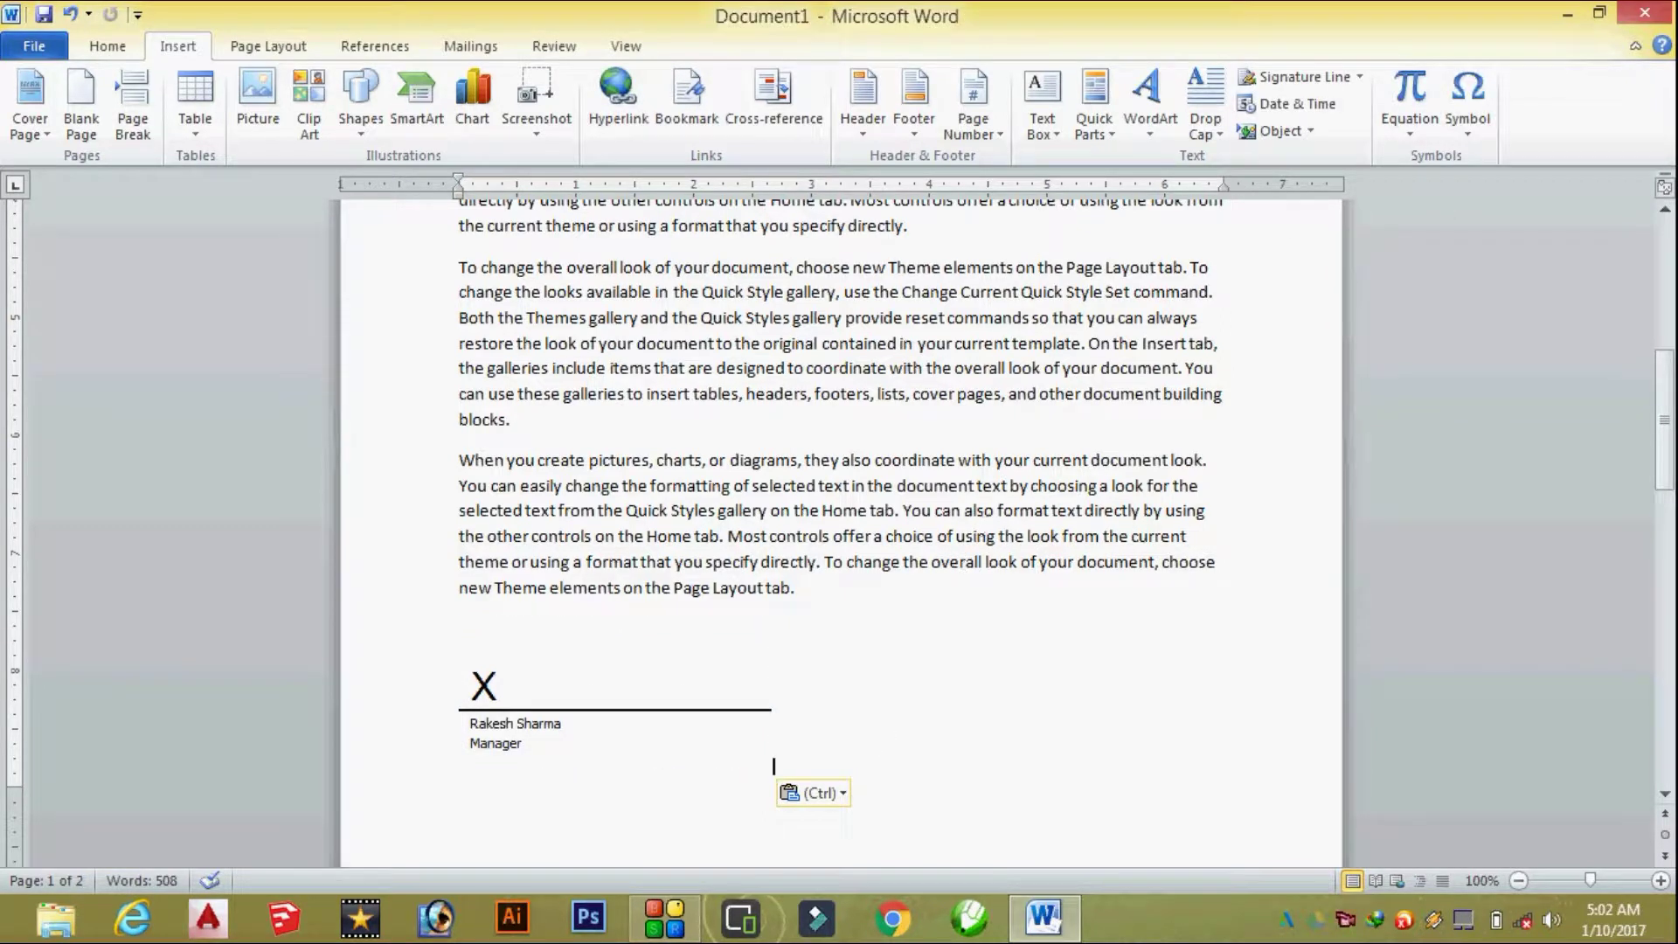
{"action": "left_click", "coordinate": [1284, 105]}
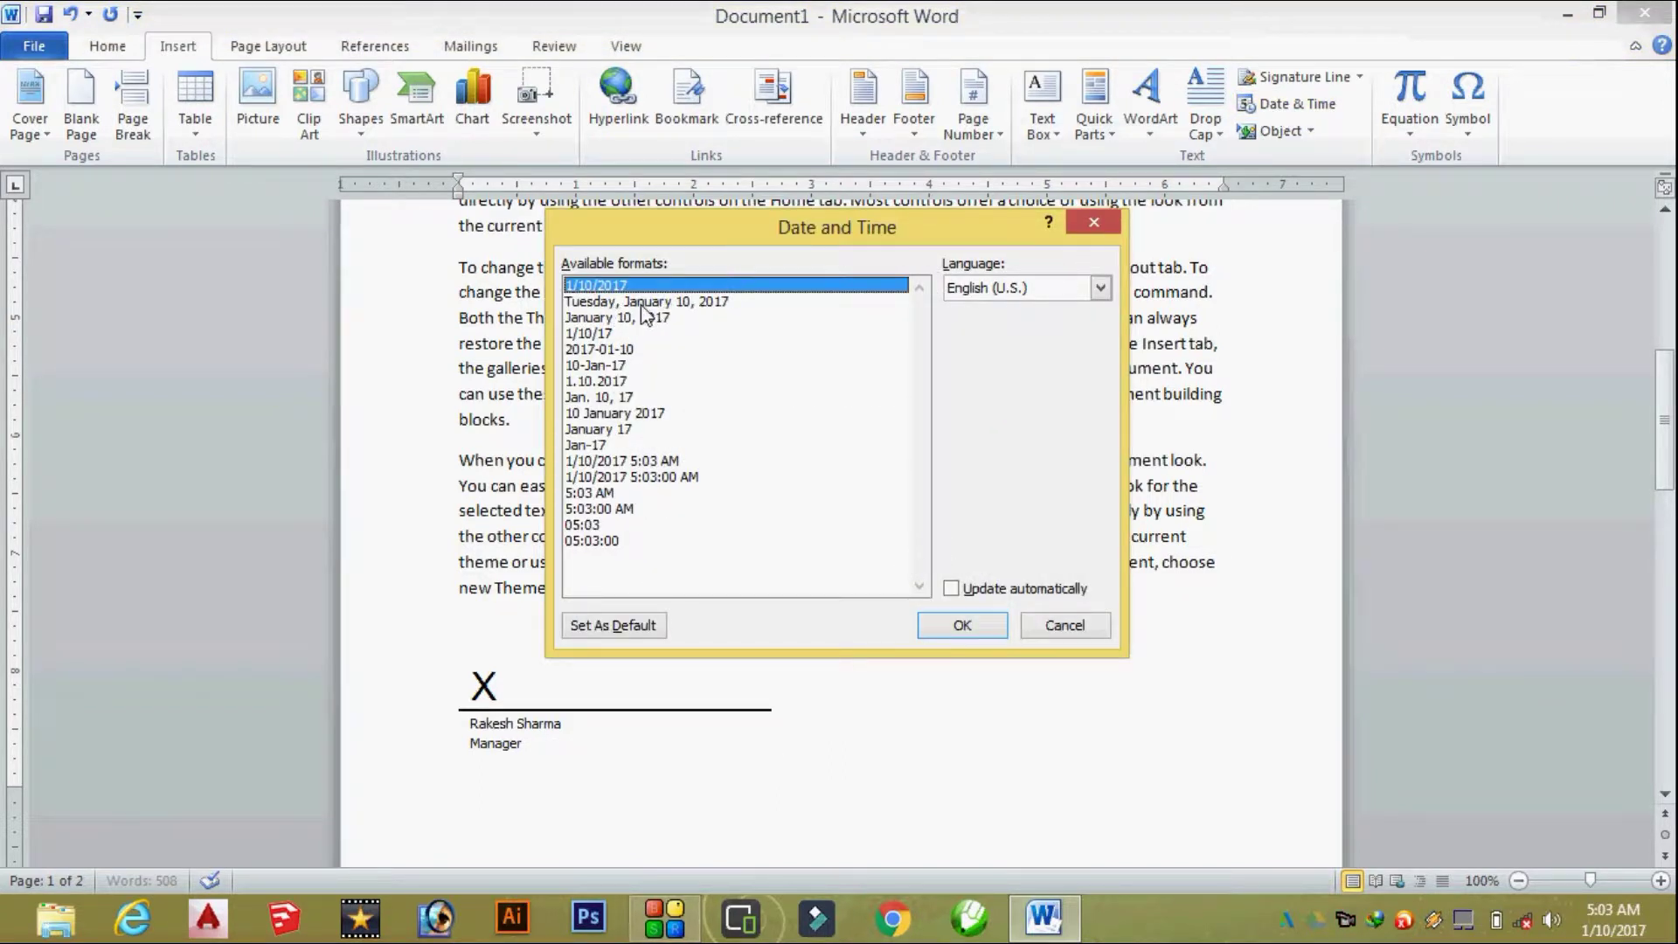
Step: Insert the date as 'January 10, 2017' and tab it toward the right margin
{"action": "left_click", "coordinate": [655, 302]}
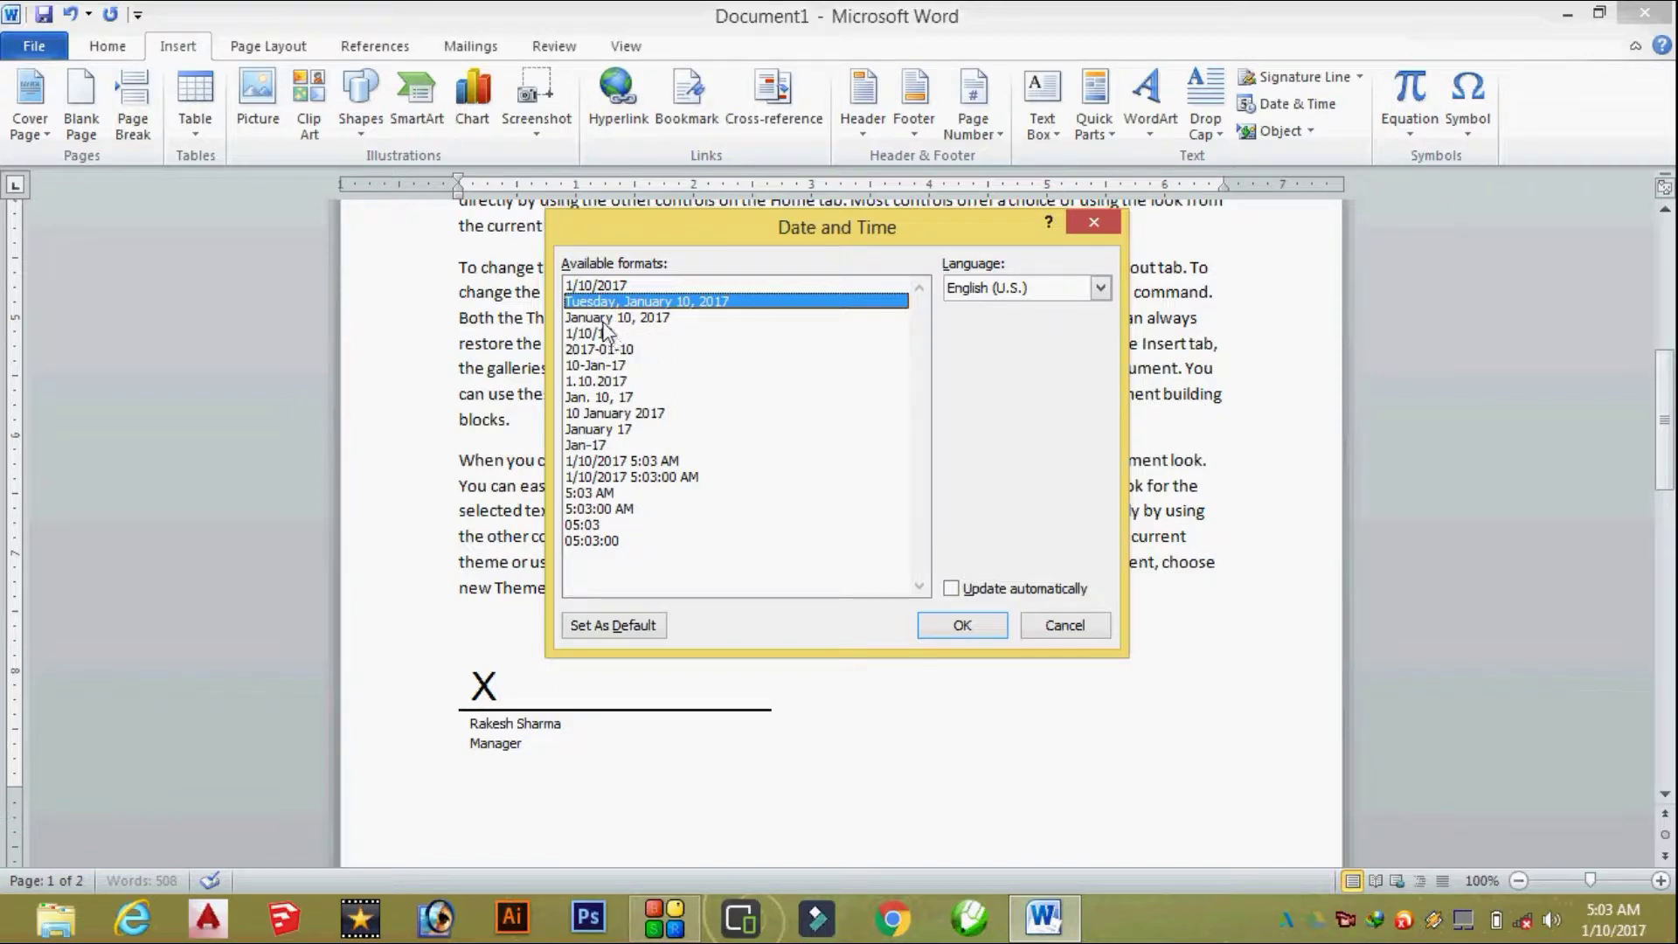
{"action": "left_click", "coordinate": [604, 317]}
{"action": "left_click", "coordinate": [973, 628]}
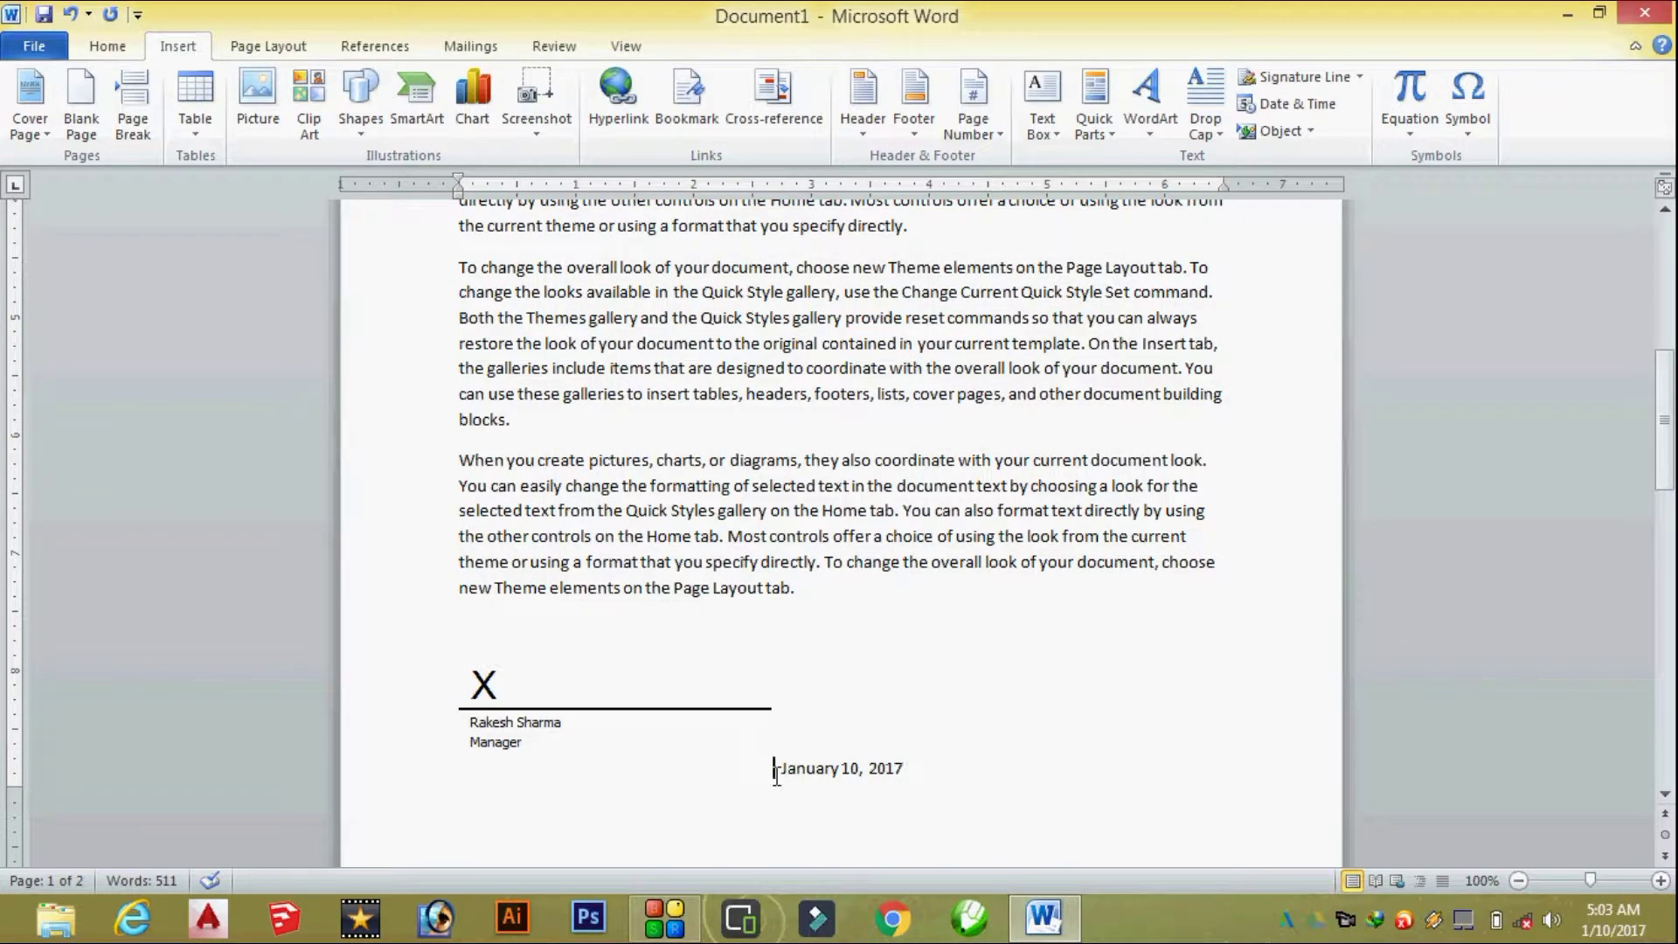
{"action": "key", "text": "Tab"}
{"action": "key", "text": "Tab"}
{"action": "key", "text": "Tab"}
{"action": "key", "text": "Tab"}
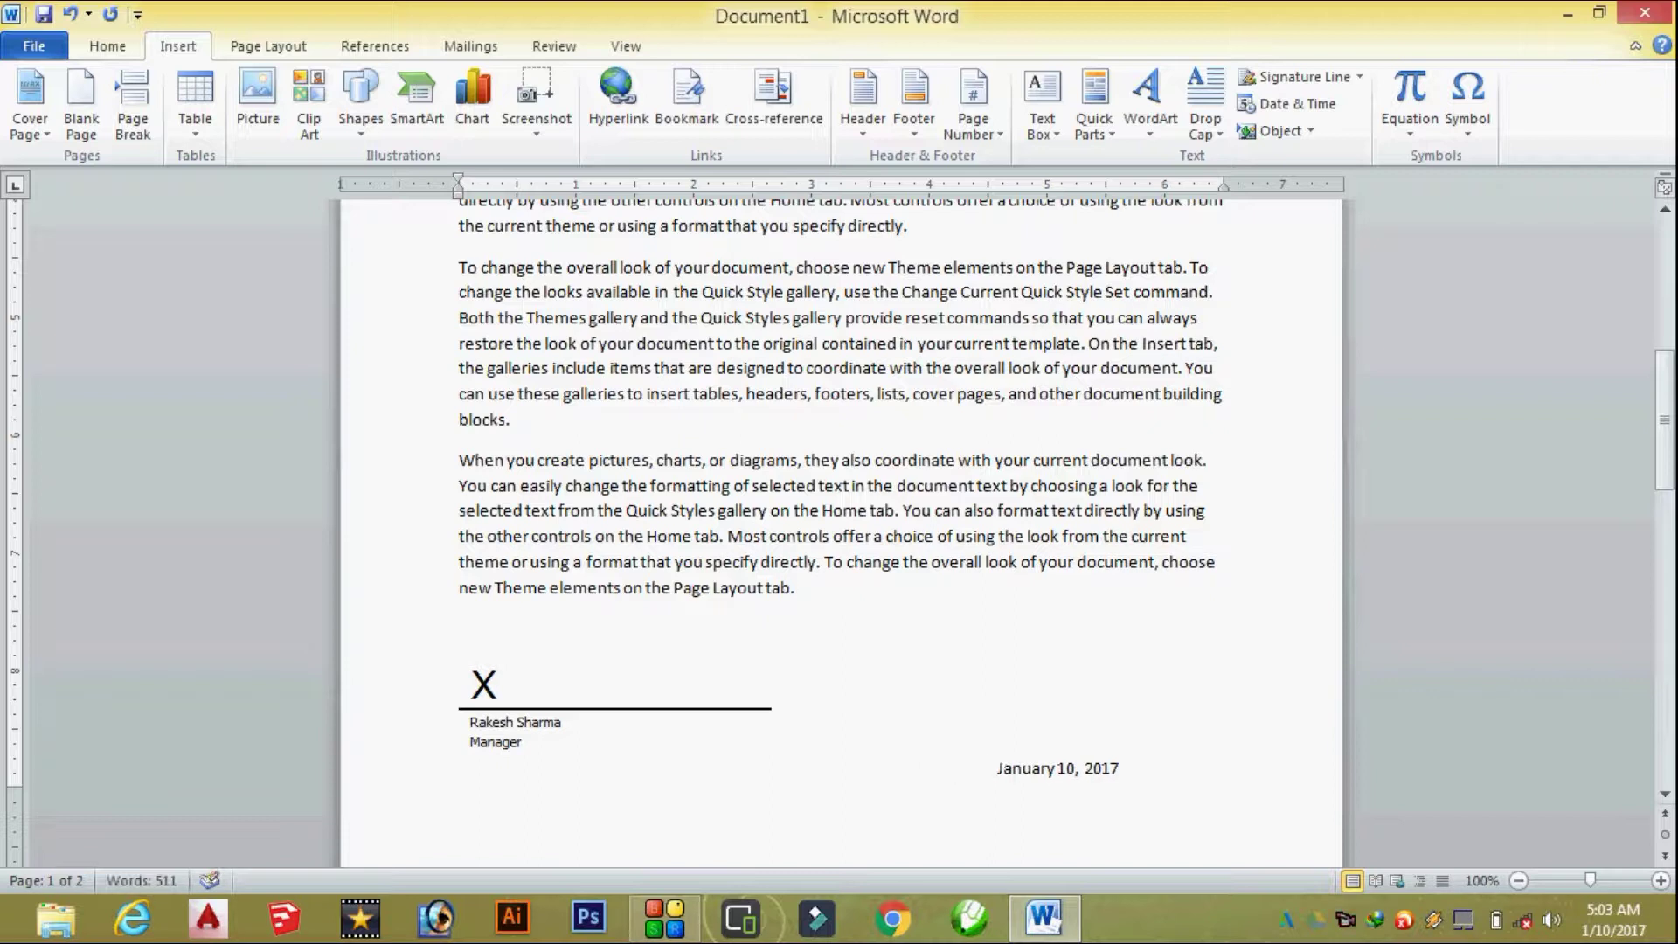
{"action": "key", "text": "Tab"}
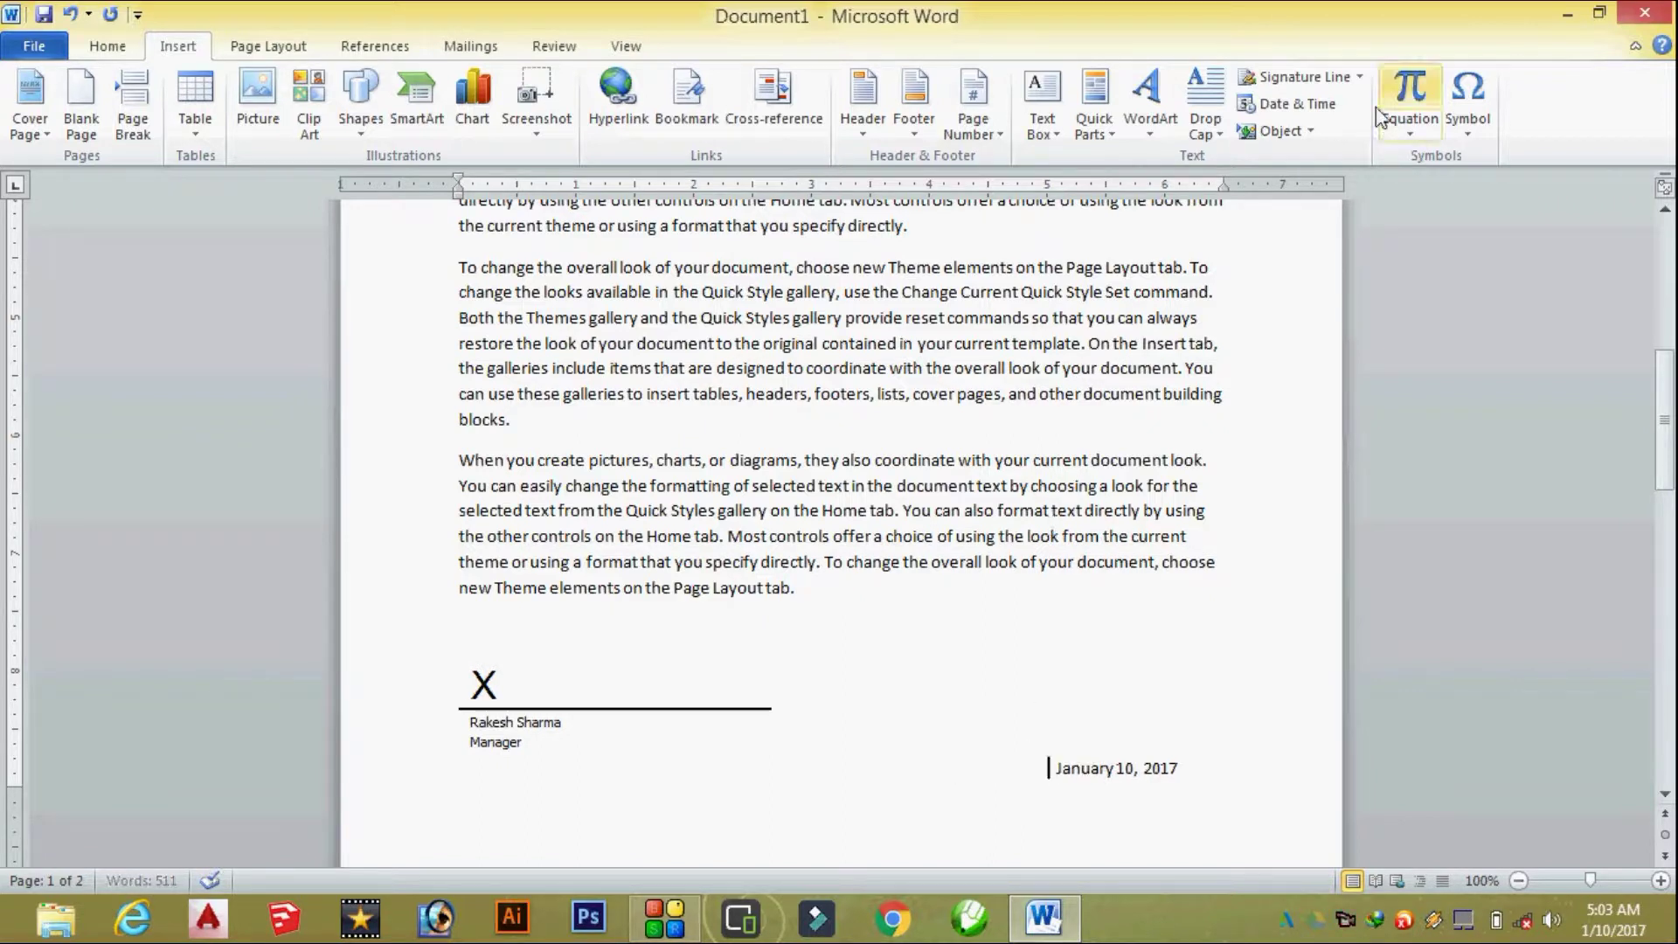
{"action": "scroll", "coordinate": [926, 555], "scroll_direction": "down", "scroll_amount": 3}
{"action": "scroll", "coordinate": [907, 489], "scroll_direction": "up", "scroll_amount": 3}
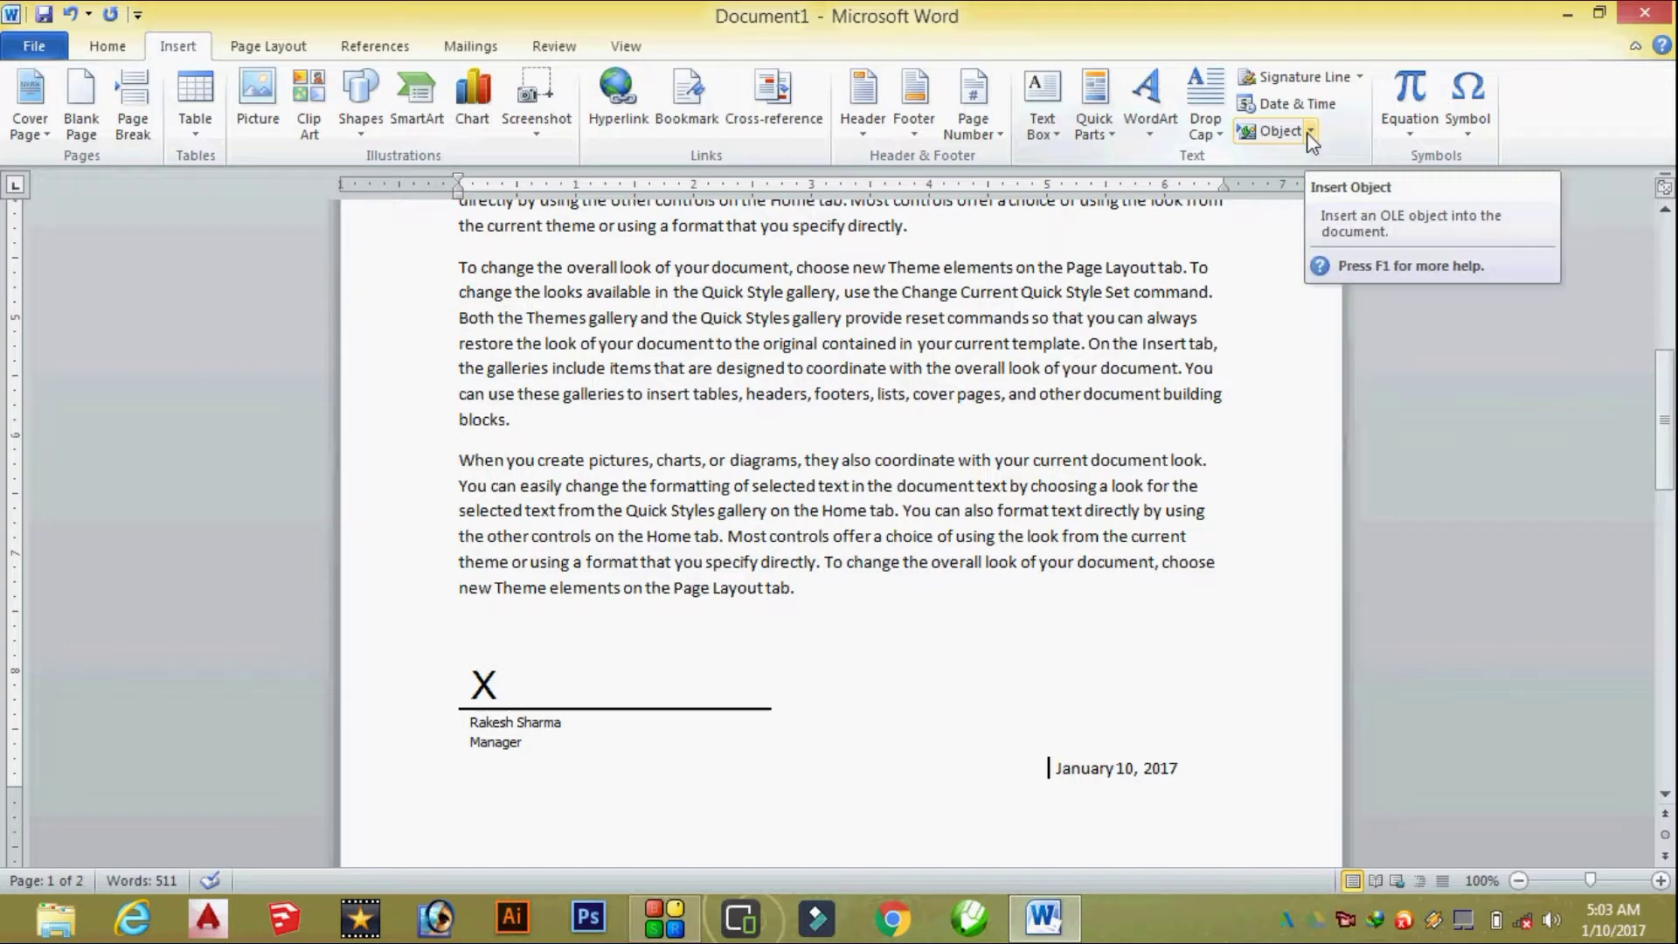
{"action": "scroll", "coordinate": [832, 708], "scroll_direction": "down", "scroll_amount": 6}
{"action": "scroll", "coordinate": [684, 641], "scroll_direction": "down", "scroll_amount": 2}
{"action": "left_click", "coordinate": [674, 629]}
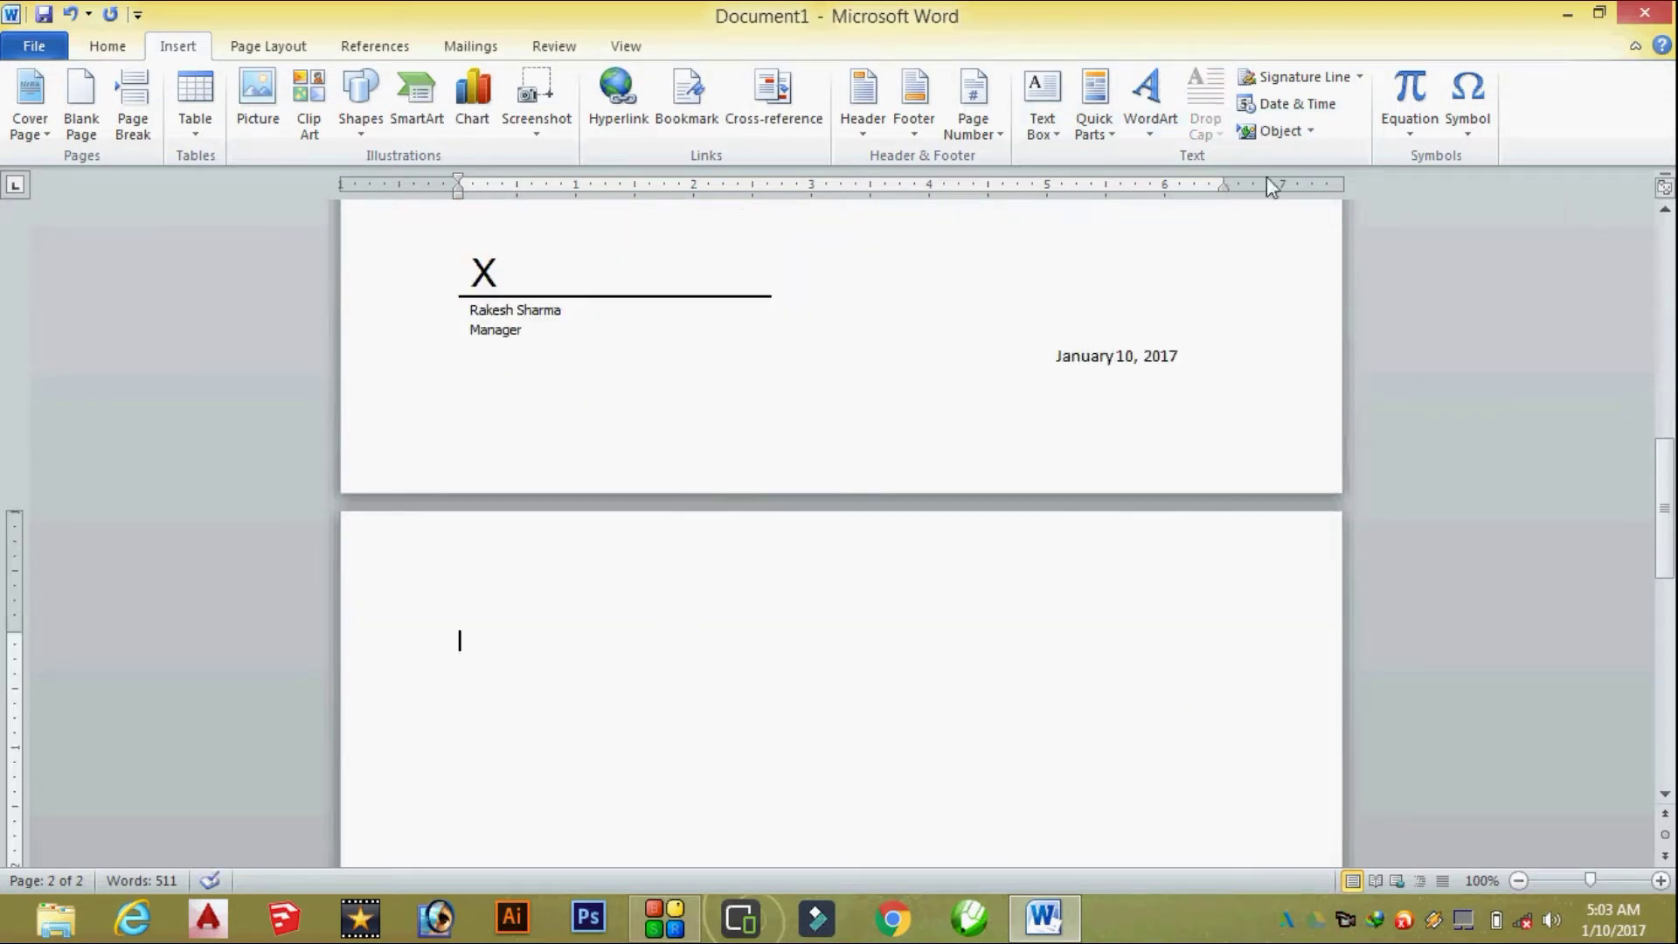
{"action": "left_click", "coordinate": [1311, 133]}
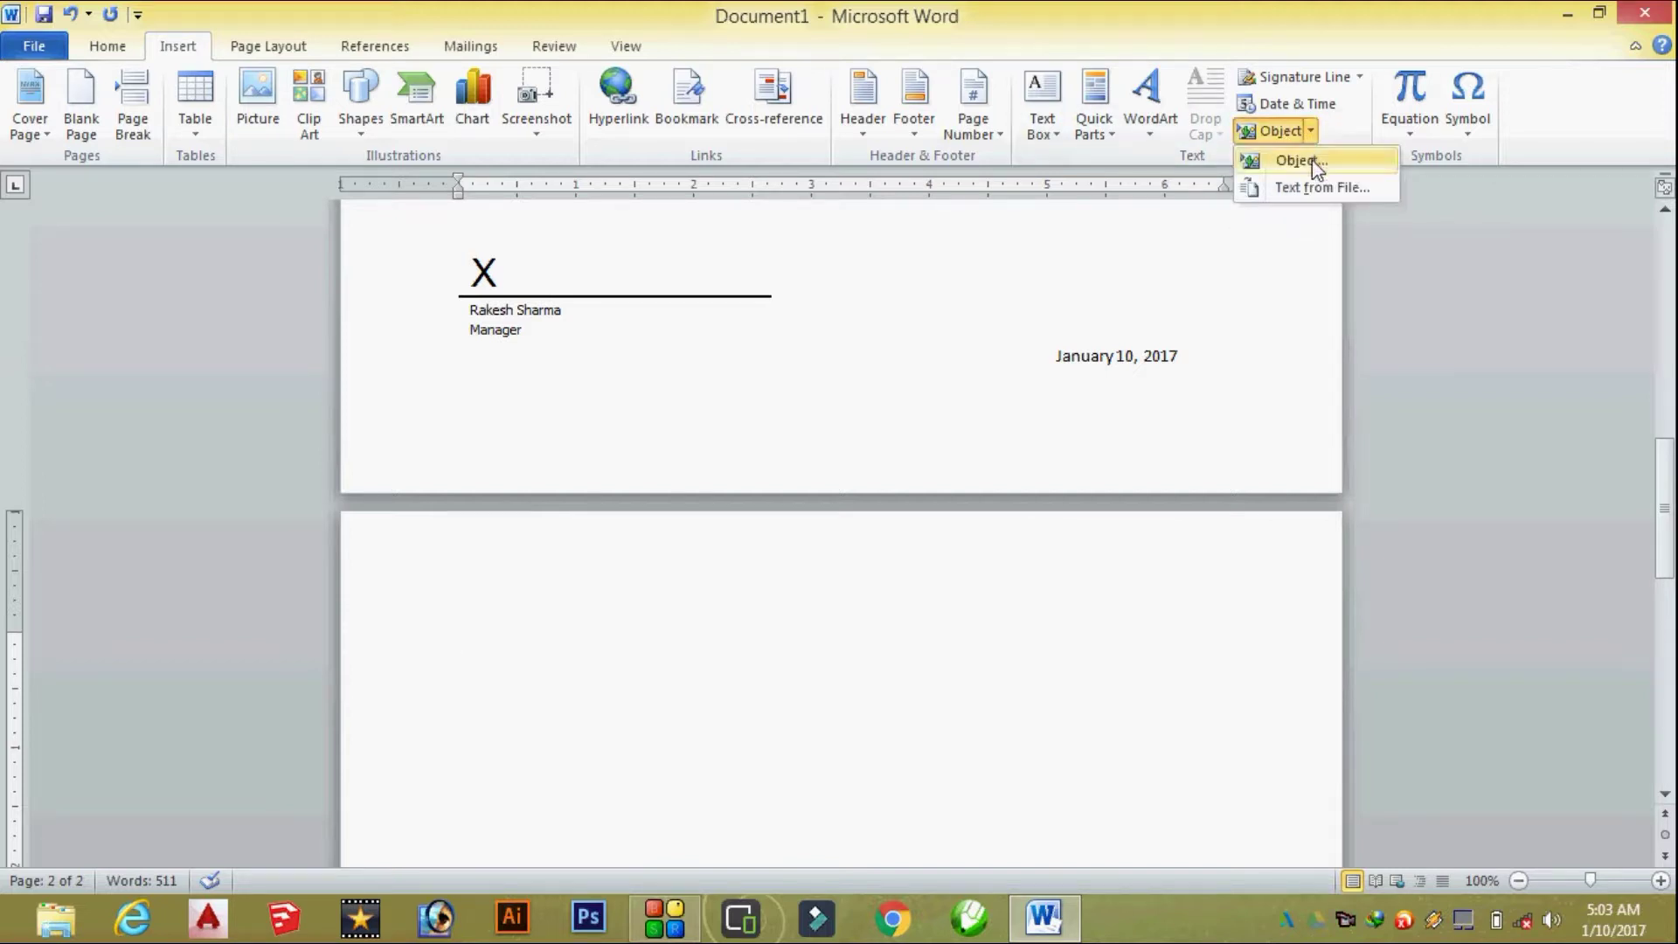
{"action": "left_click", "coordinate": [1309, 160]}
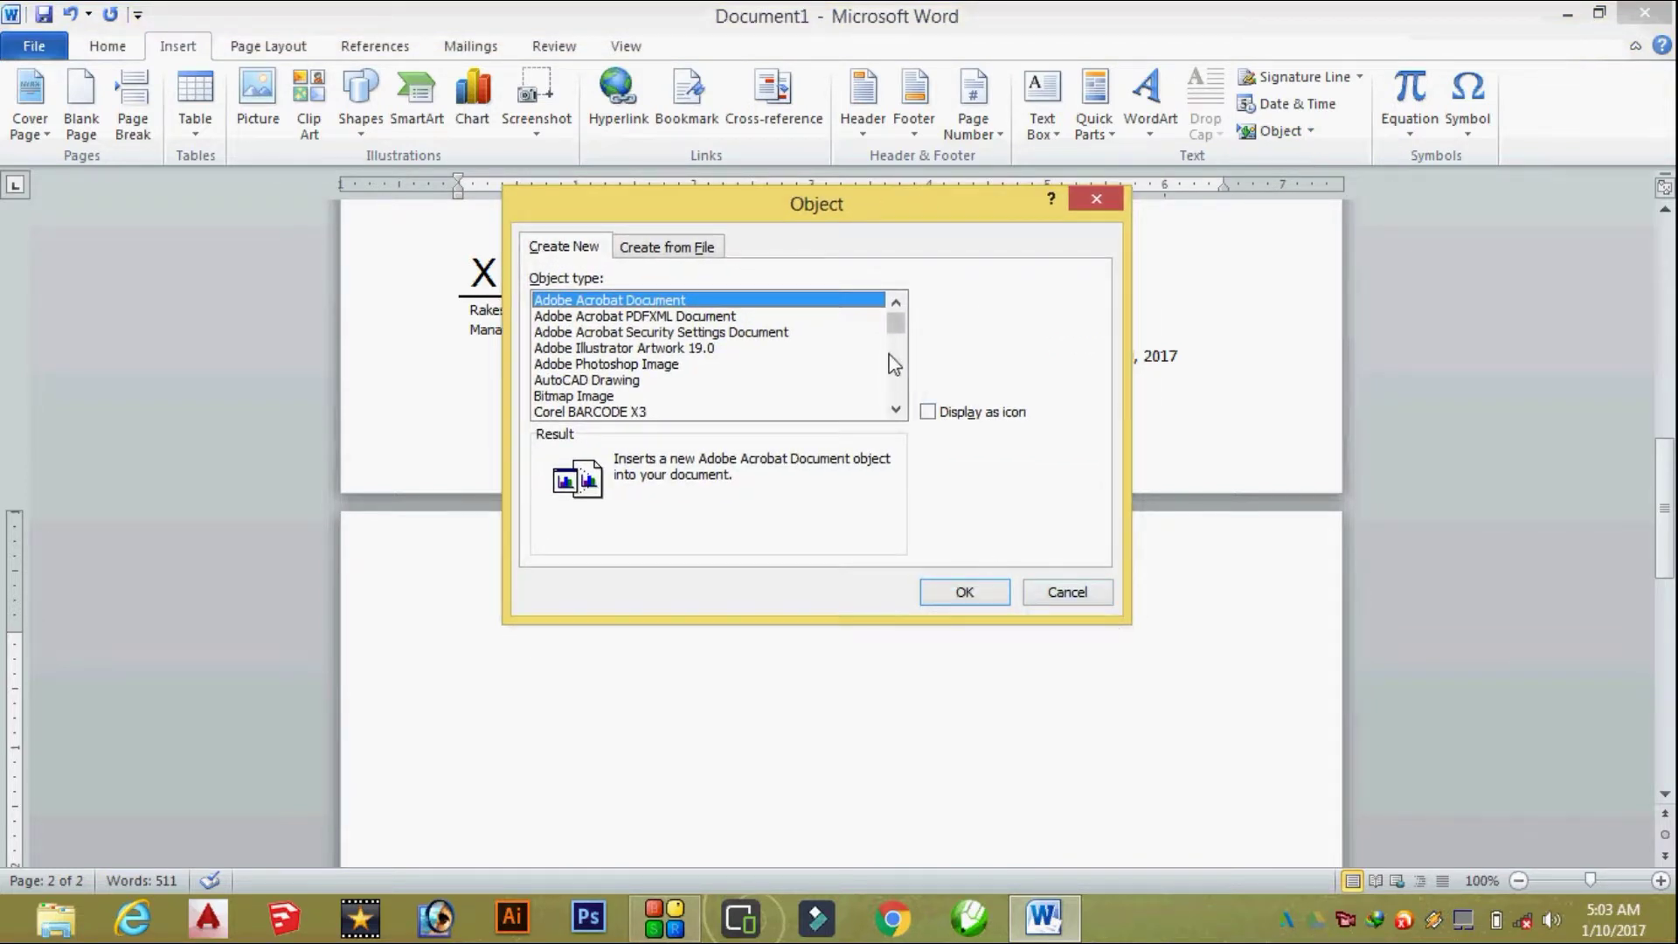
{"action": "mouse_move", "coordinate": [898, 331]}
{"action": "left_mouse_down"}
{"action": "mouse_move", "coordinate": [907, 383]}
{"action": "mouse_move", "coordinate": [889, 320]}
{"action": "left_mouse_up"}
{"action": "left_click_drag", "start_coordinate": [897, 325], "coordinate": [897, 341]}
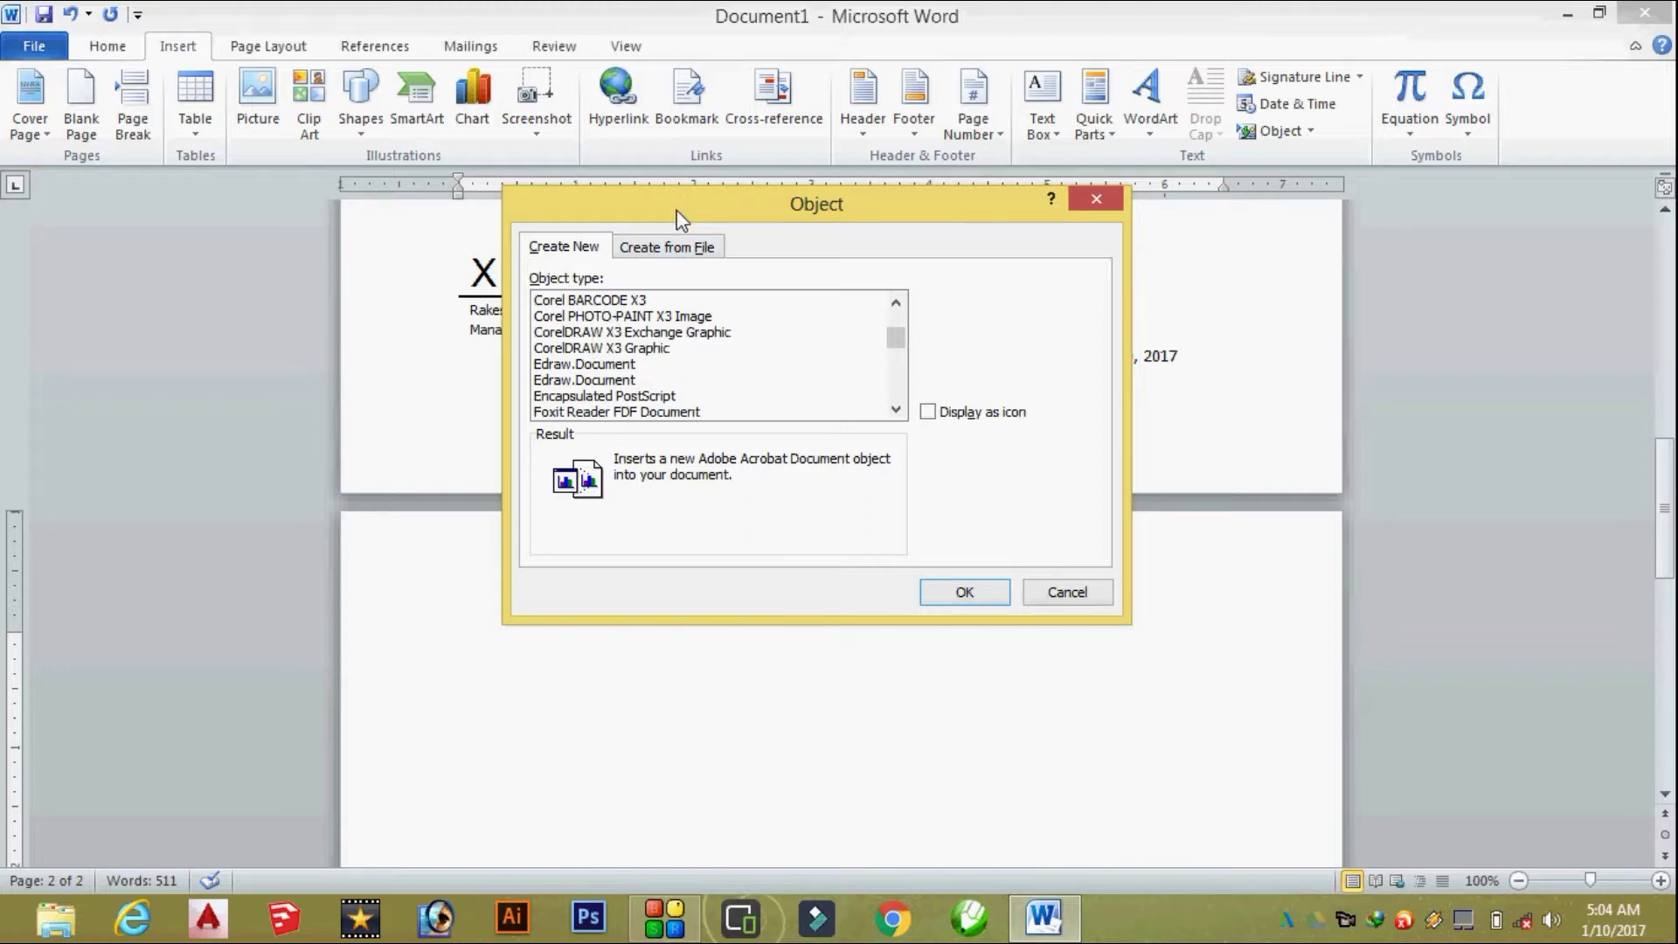
{"action": "left_click_drag", "start_coordinate": [681, 220], "coordinate": [657, 216]}
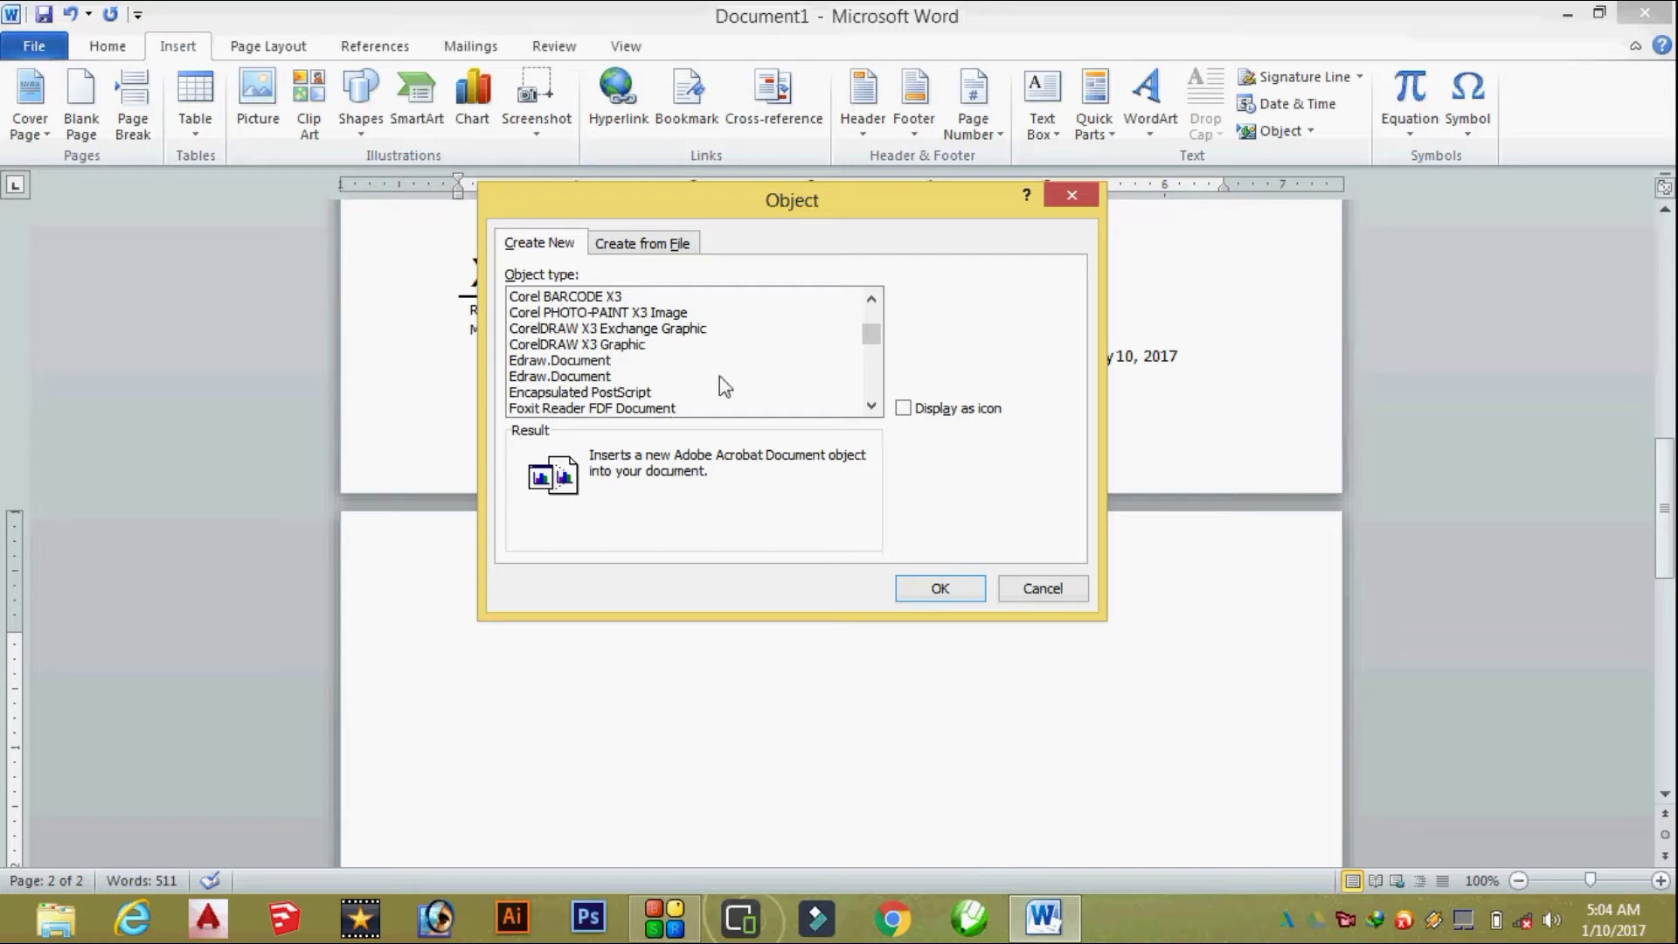
{"action": "left_click_drag", "start_coordinate": [882, 349], "coordinate": [874, 332]}
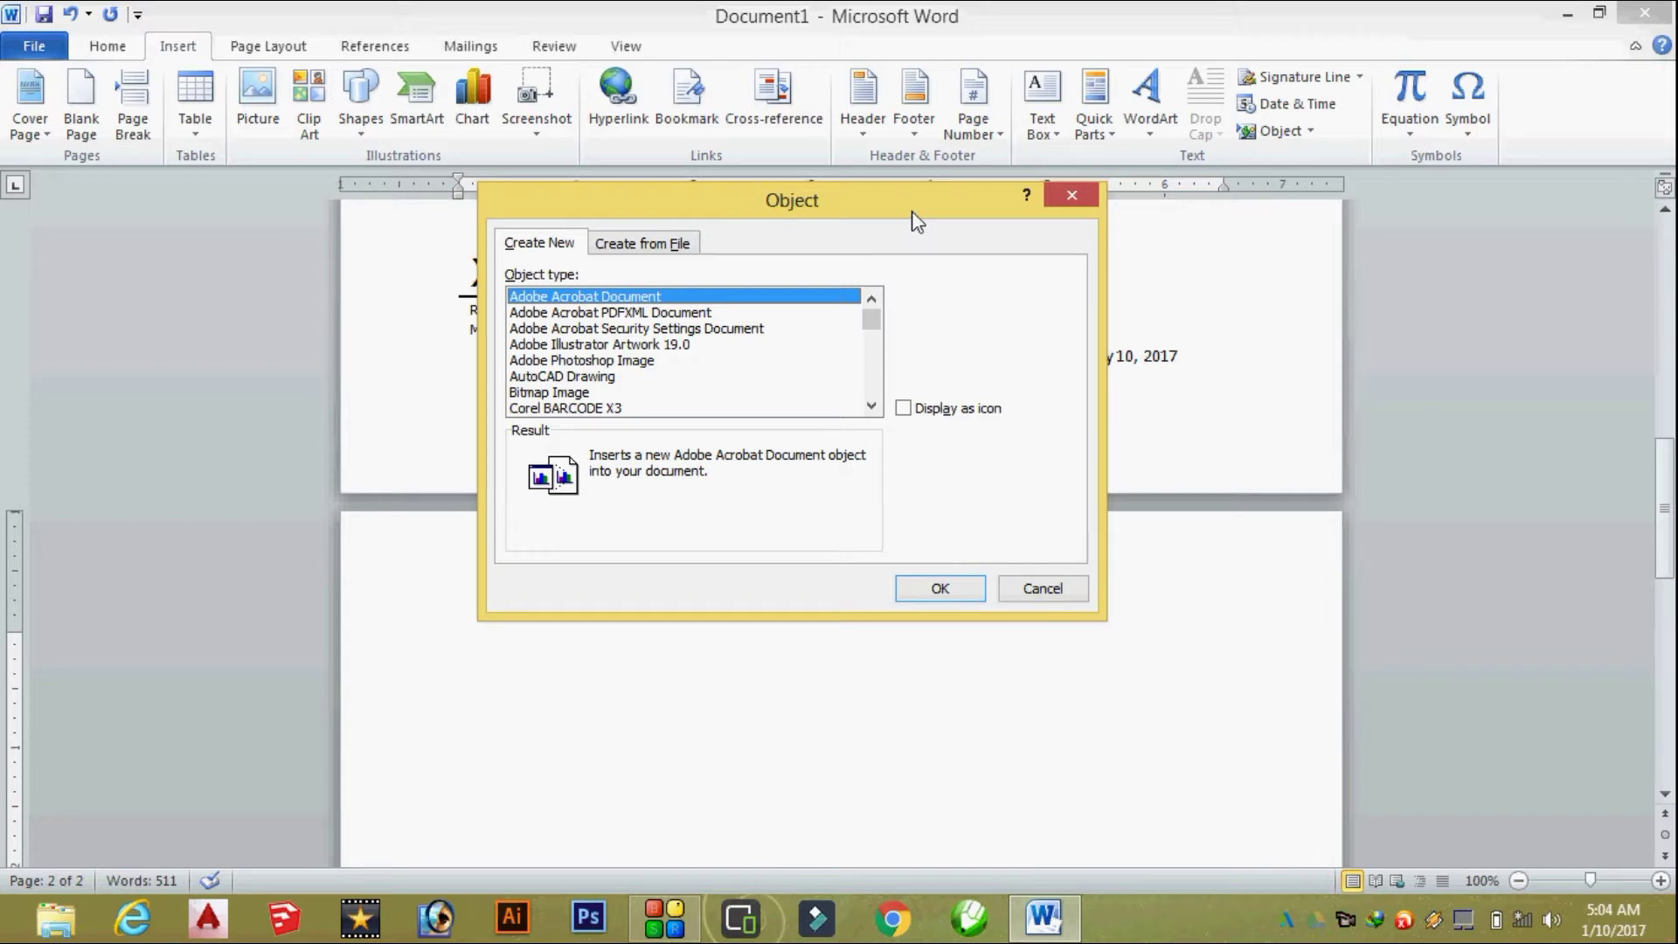
{"action": "left_click", "coordinate": [594, 362]}
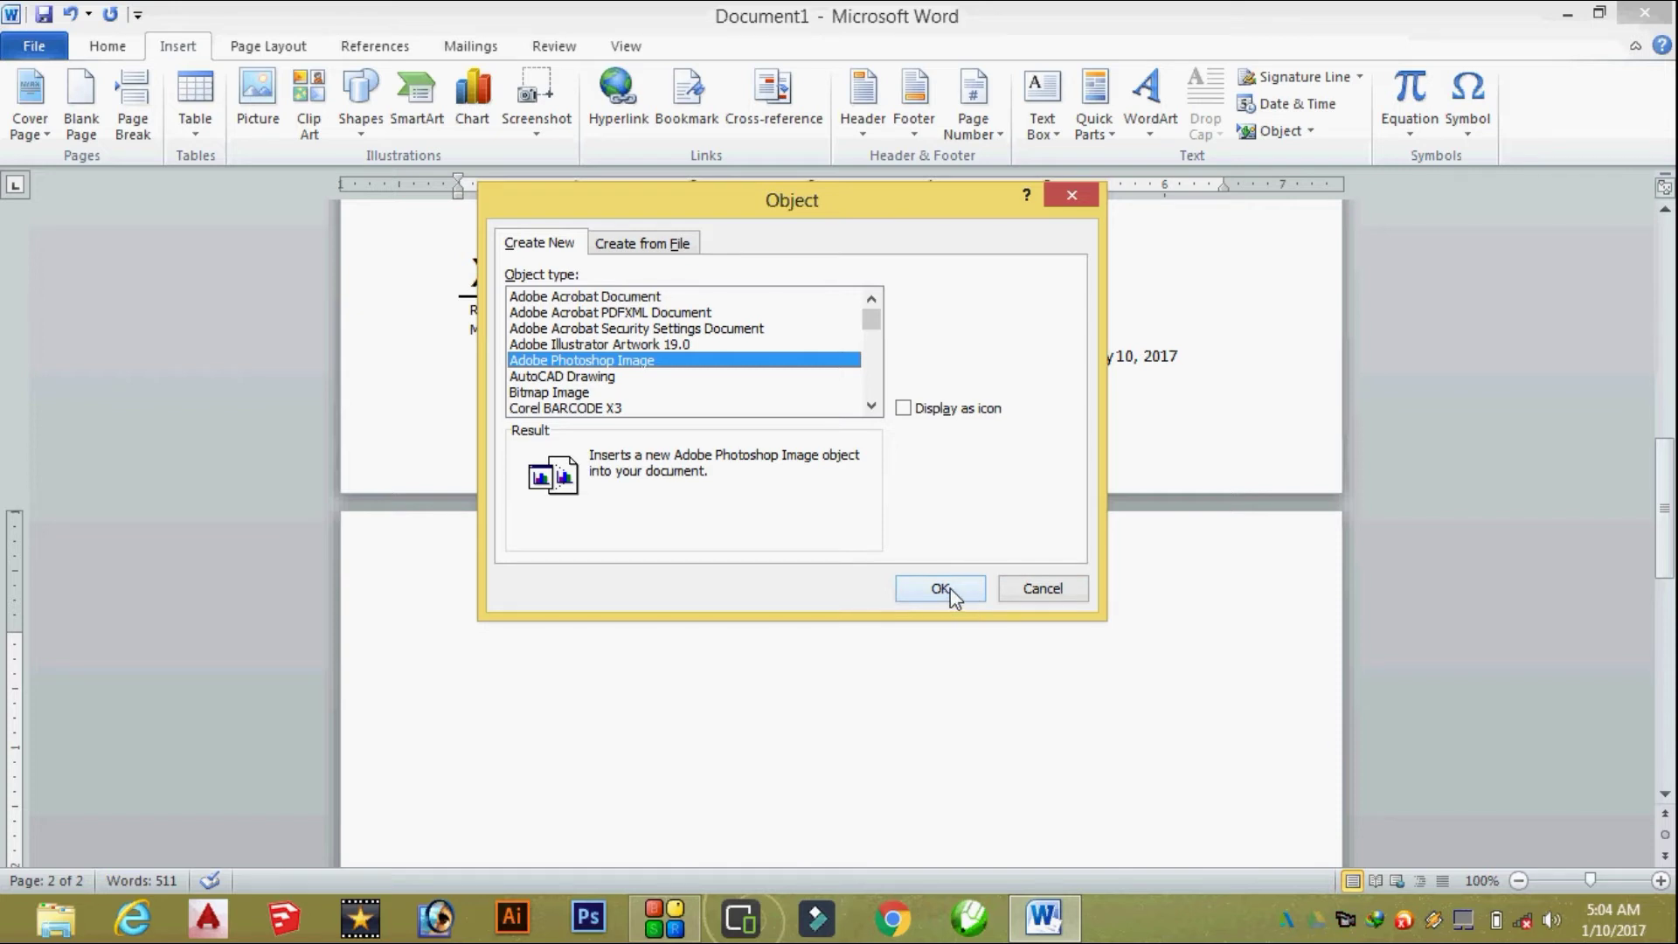
{"action": "left_click", "coordinate": [1009, 589]}
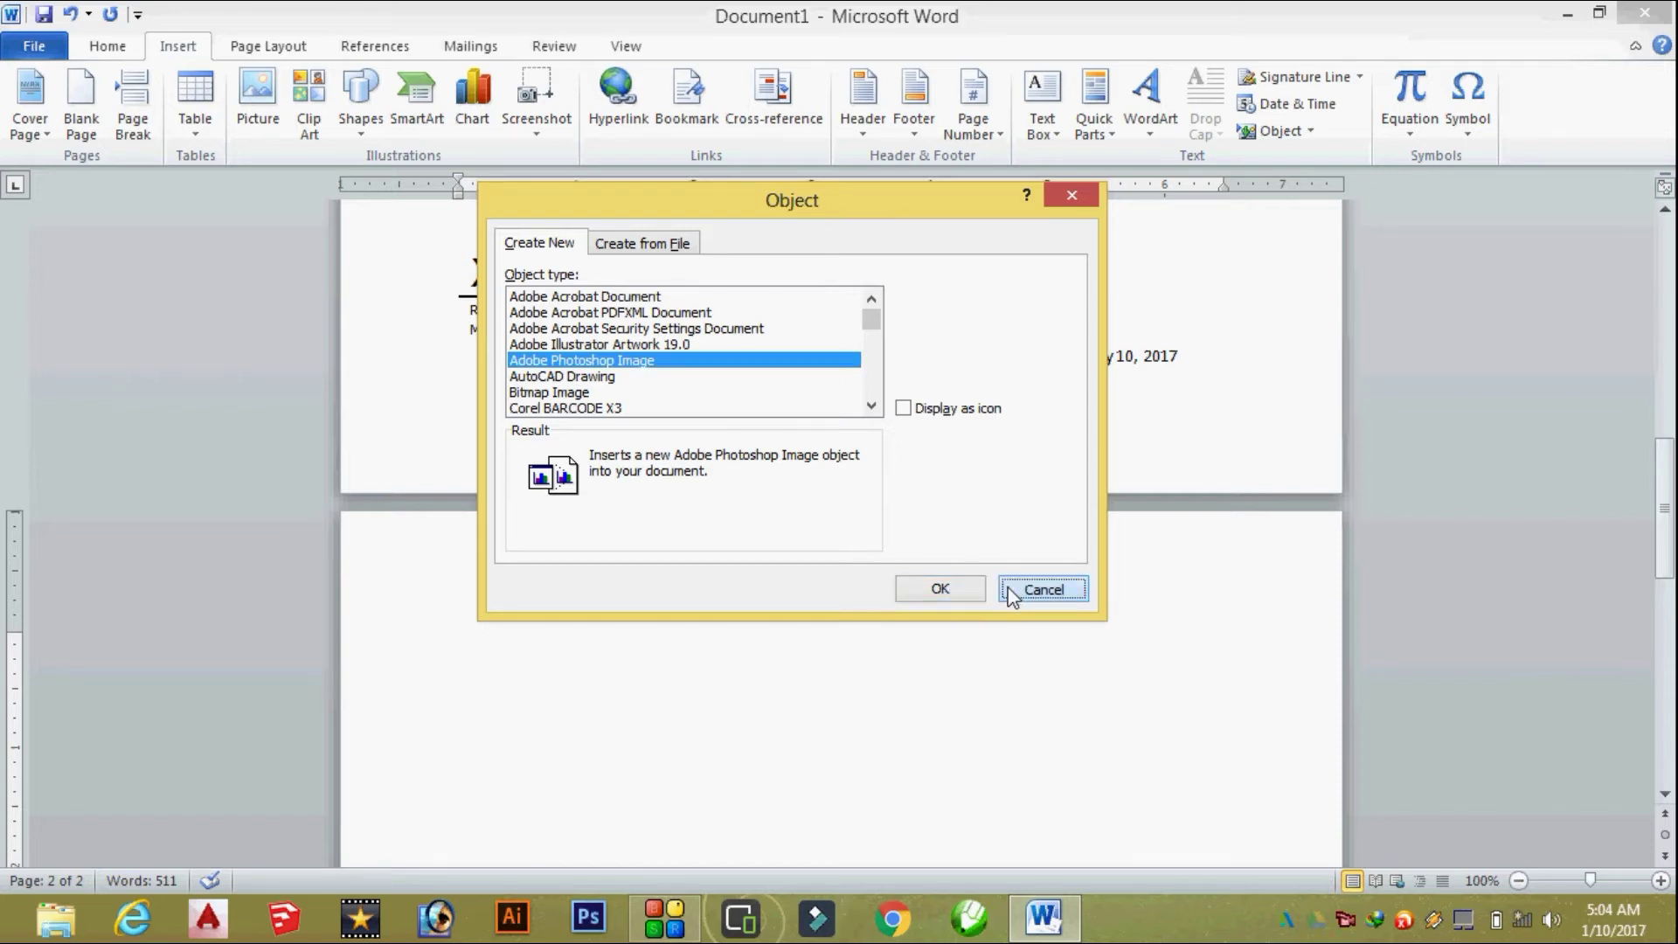